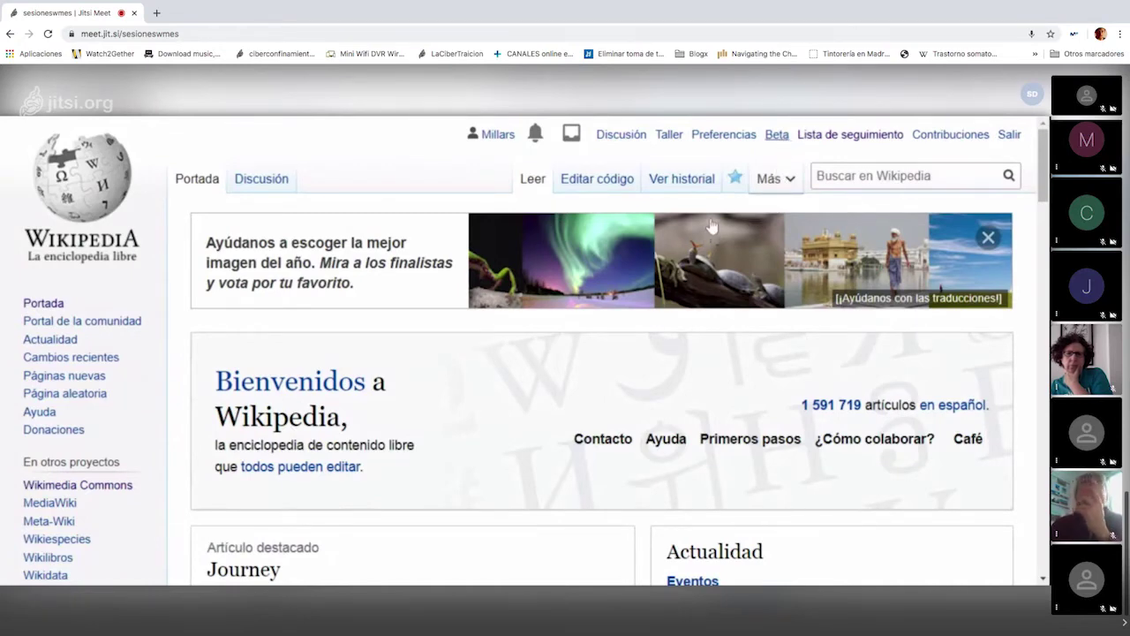
- Enable the "Traducción de contenidos" beta feature in the account preferences and save the change
{"action": "left_click", "coordinate": [724, 135]}
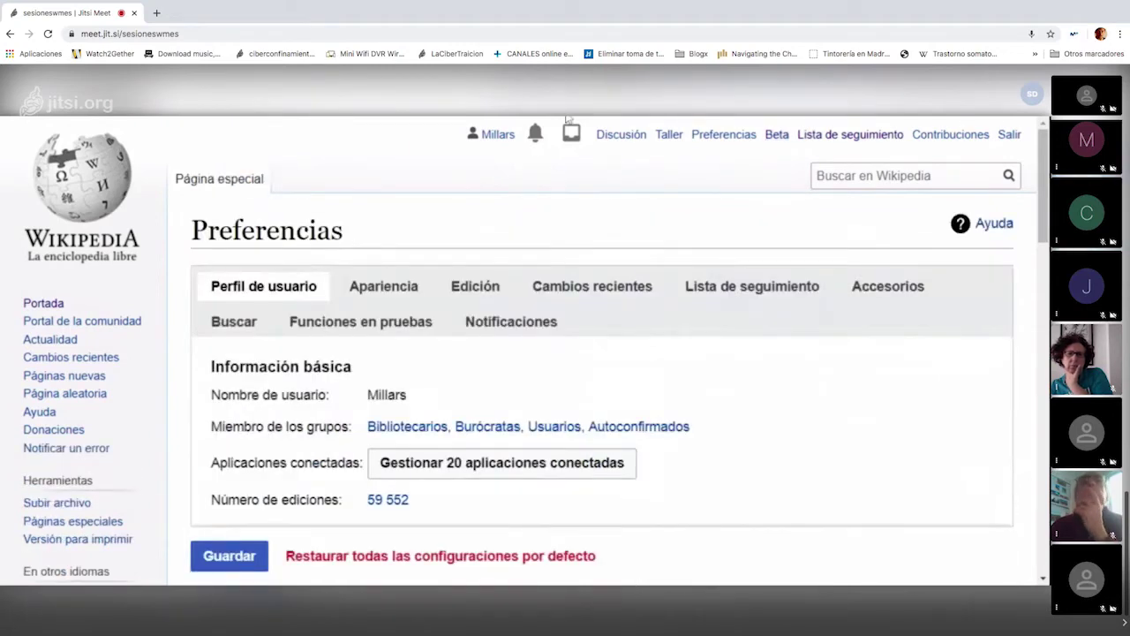
{"action": "scroll", "coordinate": [670, 243], "scroll_direction": "down", "scroll_amount": 10}
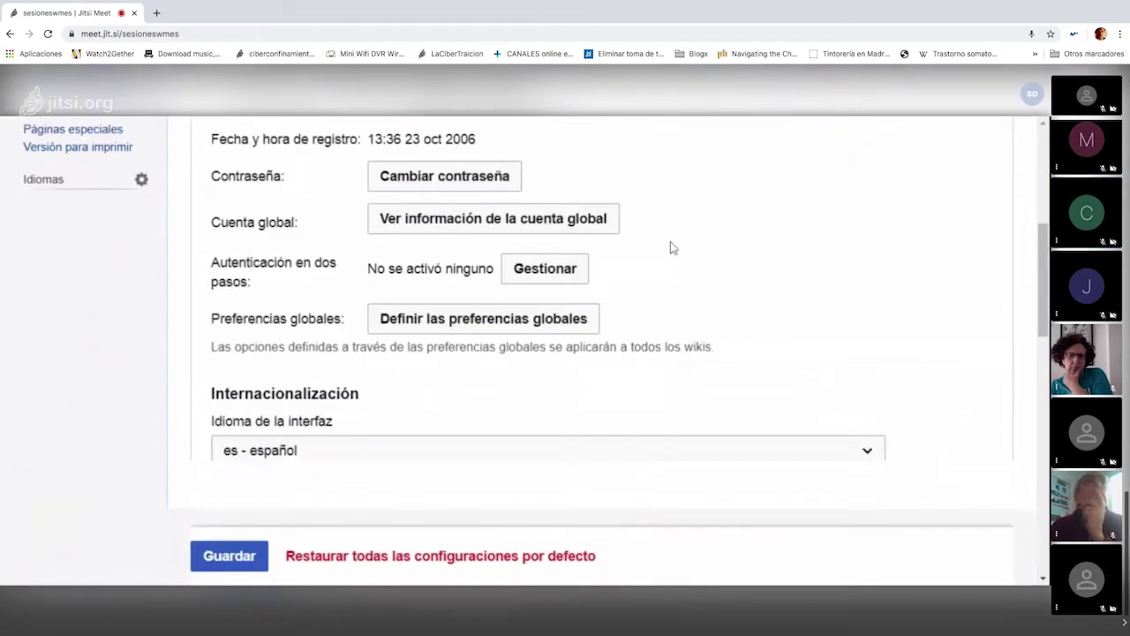
{"action": "scroll", "coordinate": [670, 247], "scroll_direction": "up", "scroll_amount": 5}
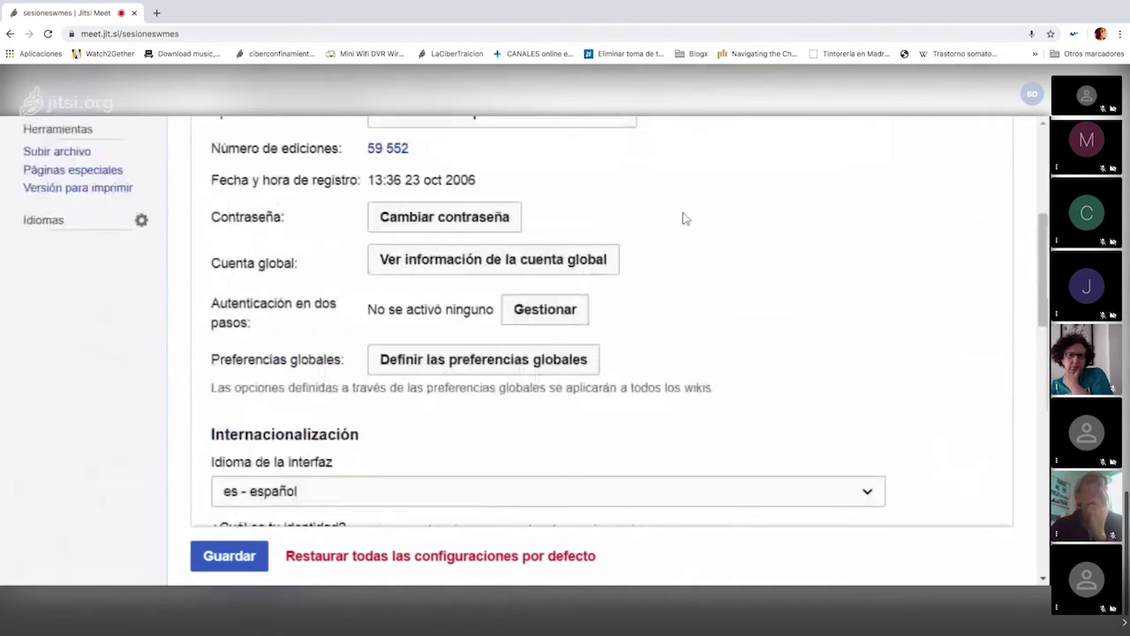
{"action": "scroll", "coordinate": [762, 199], "scroll_direction": "down", "scroll_amount": 10}
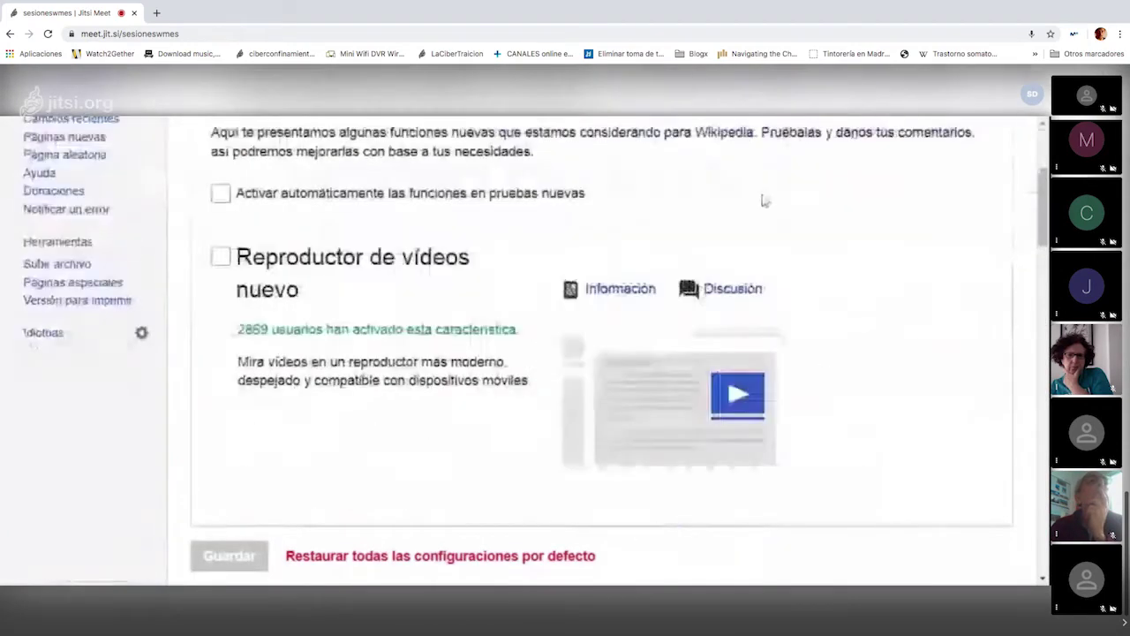
{"action": "scroll", "coordinate": [717, 246], "scroll_direction": "down", "scroll_amount": 5}
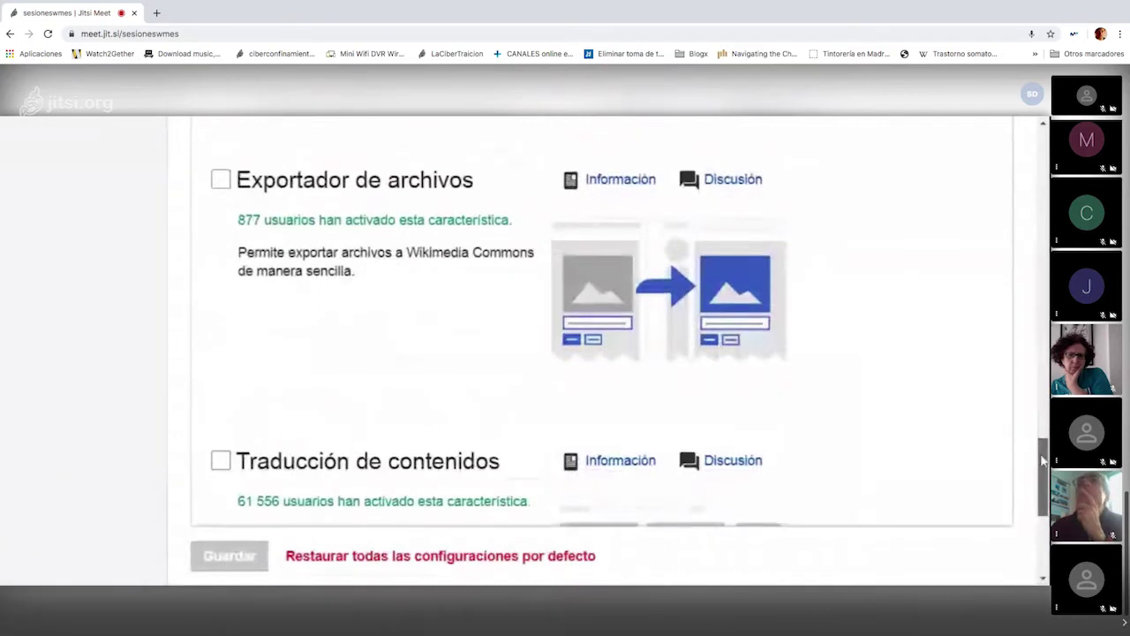
{"action": "left_click_drag", "start_coordinate": [1029, 449], "coordinate": [1049, 498]}
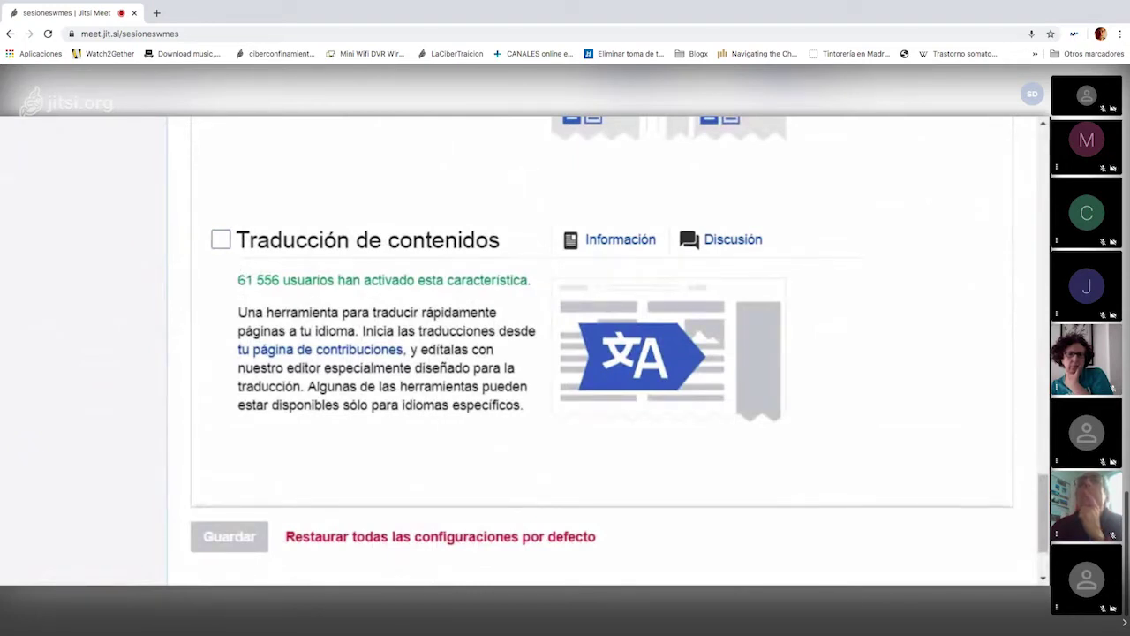
{"action": "left_click", "coordinate": [223, 244]}
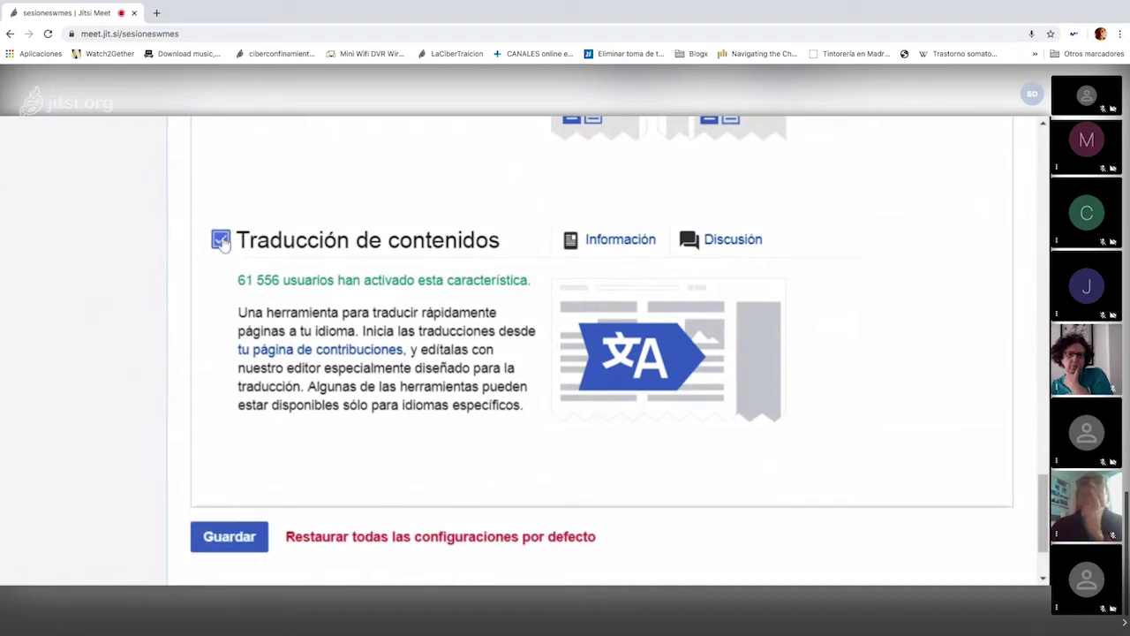
{"action": "left_click", "coordinate": [230, 536]}
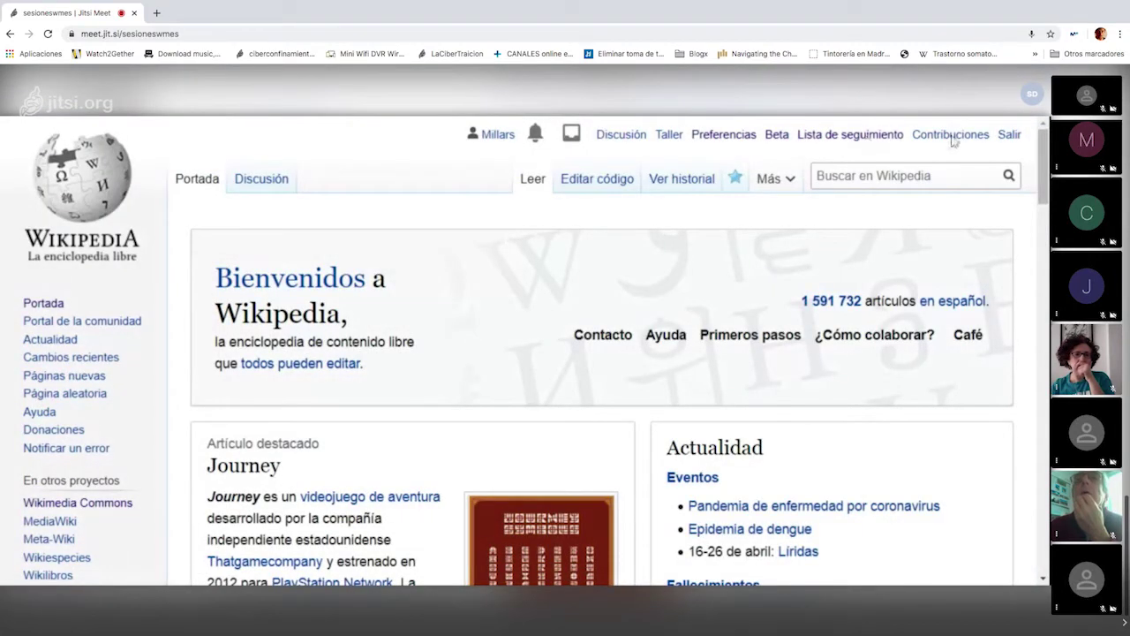
- Open the content translation page from the contributions options and view the source languages available for the suggested pages
{"action": "mouse_move", "coordinate": [952, 142]}
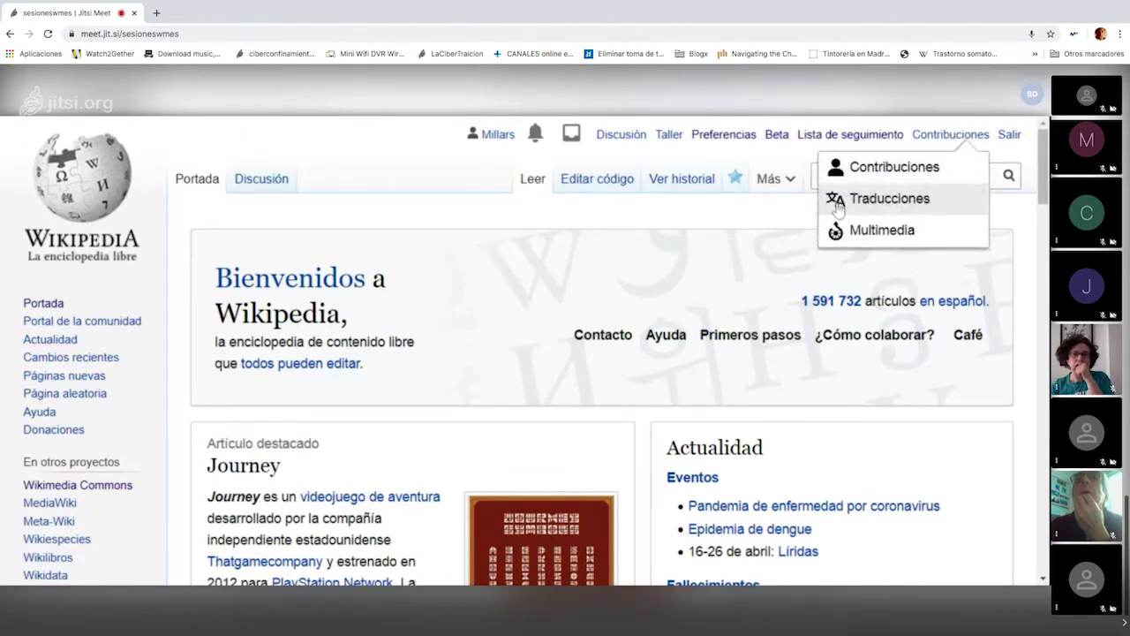
{"action": "left_click", "coordinate": [913, 202]}
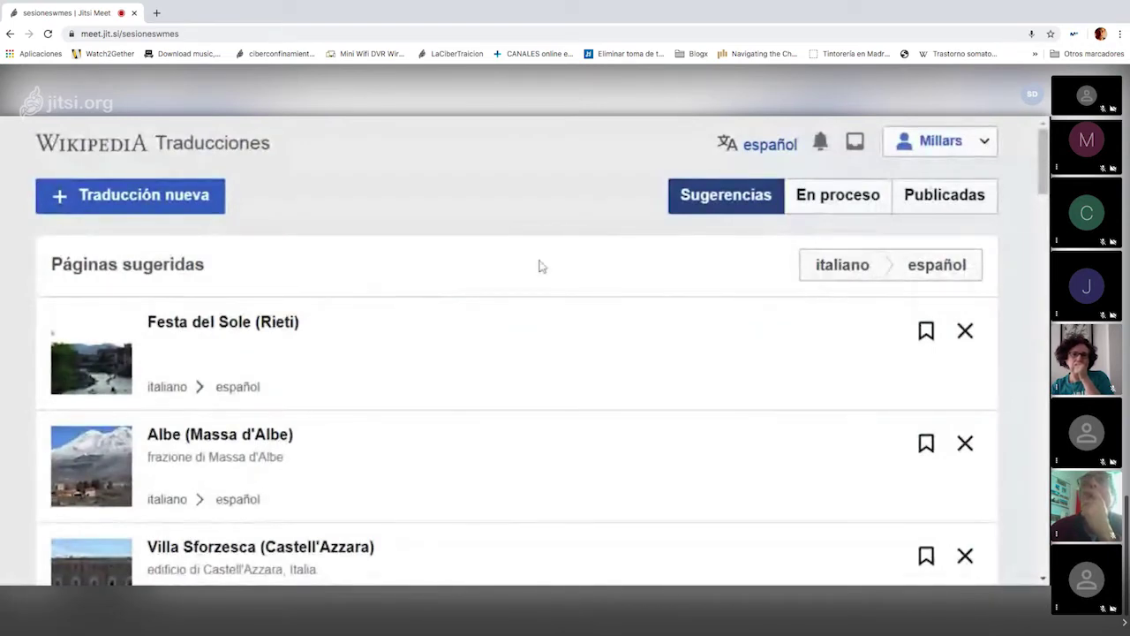
{"action": "left_click", "coordinate": [855, 276]}
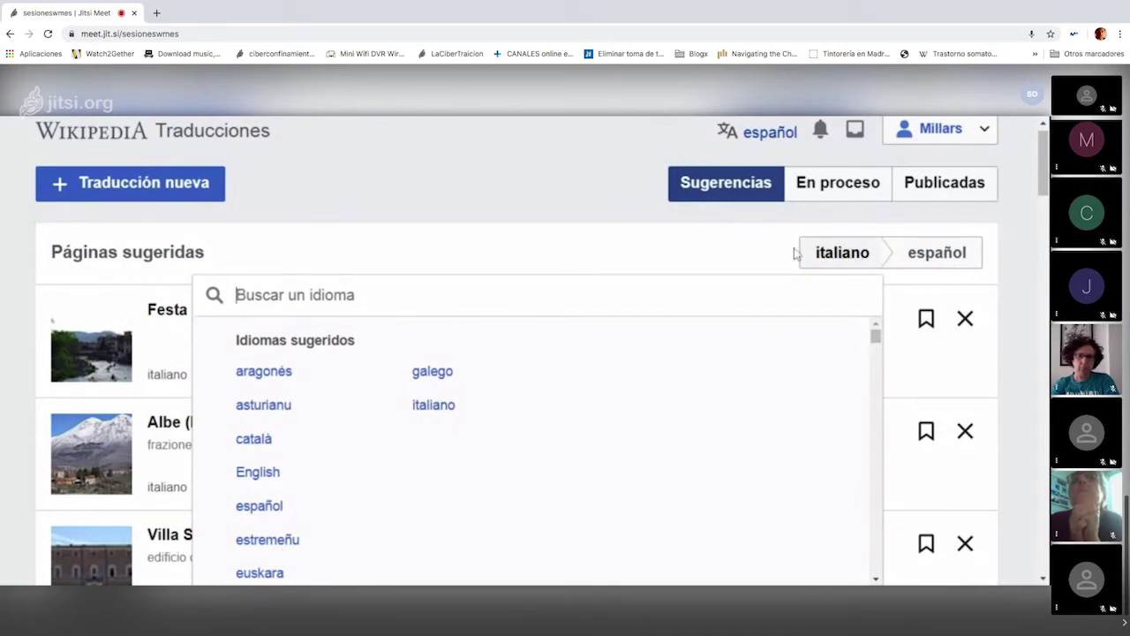
{"action": "left_click", "coordinate": [843, 253]}
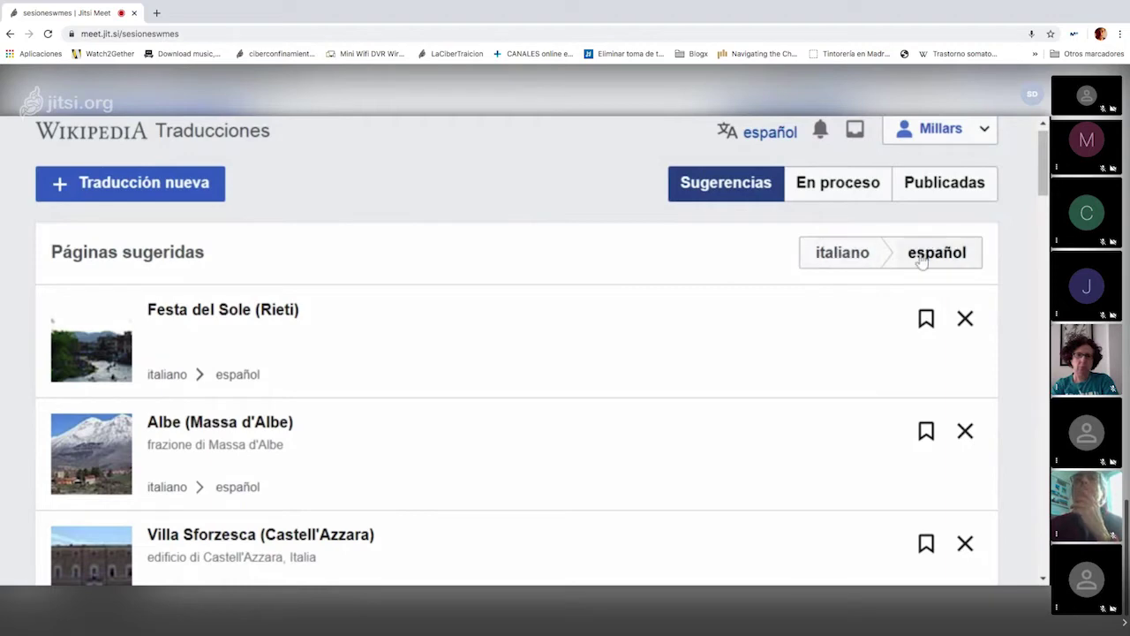
{"action": "left_click", "coordinate": [853, 255]}
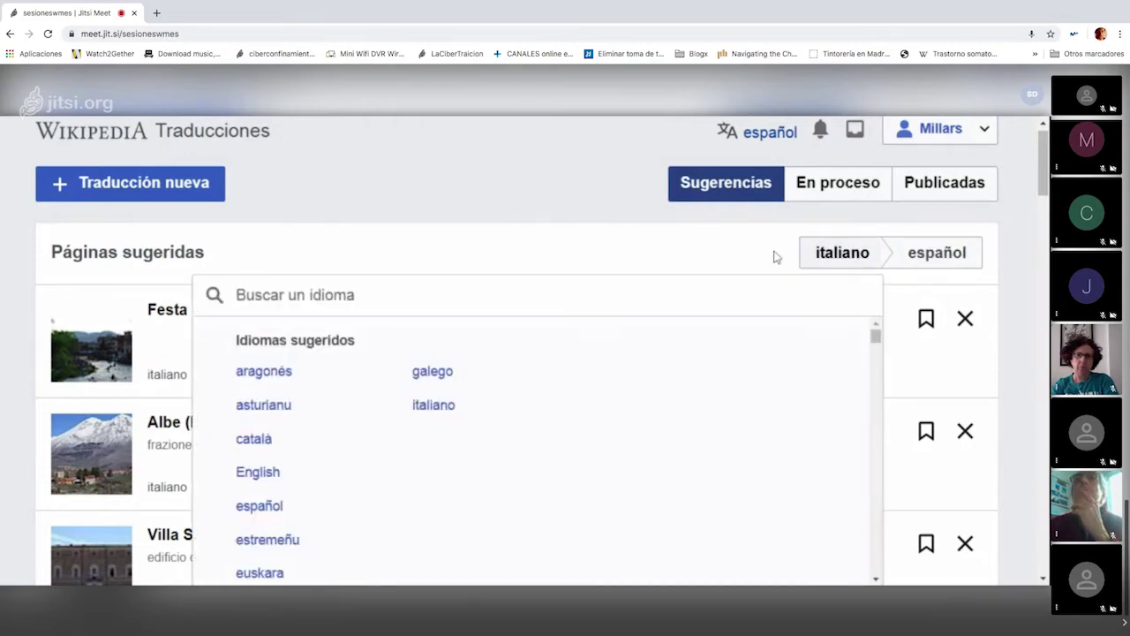
{"action": "left_click", "coordinate": [743, 254]}
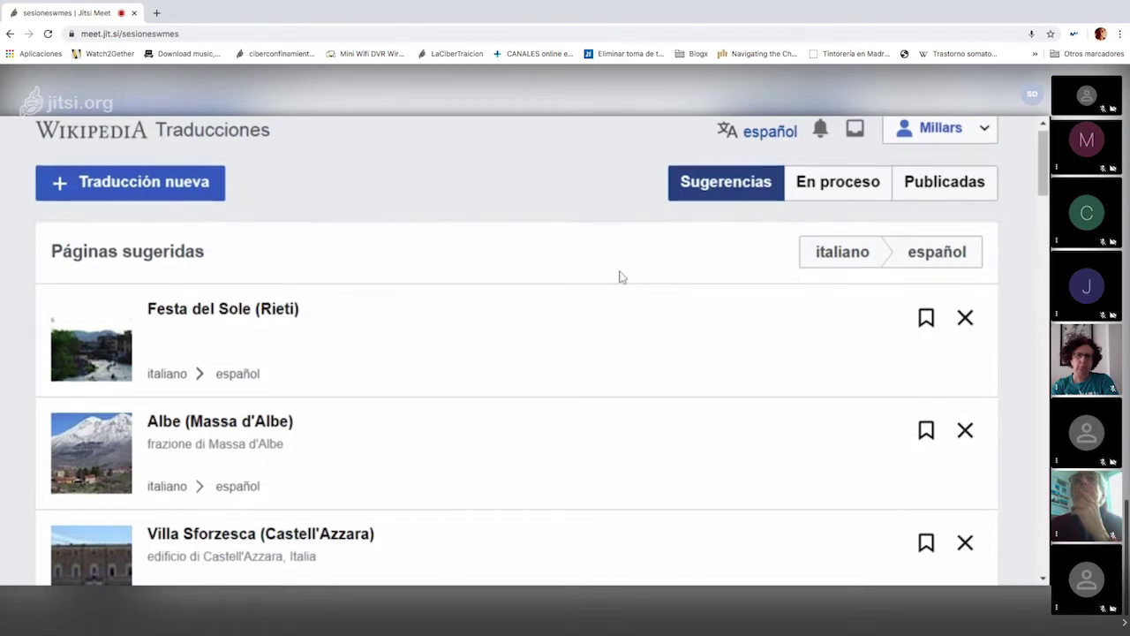
{"action": "scroll", "coordinate": [621, 280], "scroll_direction": "down", "scroll_amount": 4}
{"action": "scroll", "coordinate": [625, 291], "scroll_direction": "up", "scroll_amount": 5}
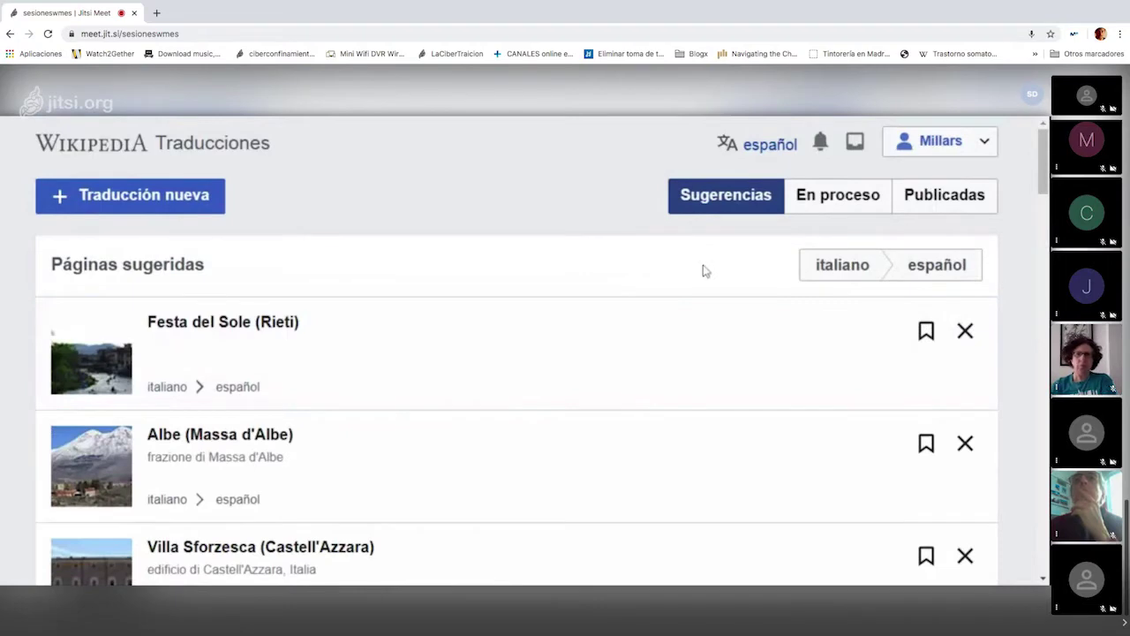
- Review the in-process and published translations and return to the list of suggested pages
{"action": "left_click", "coordinate": [815, 195]}
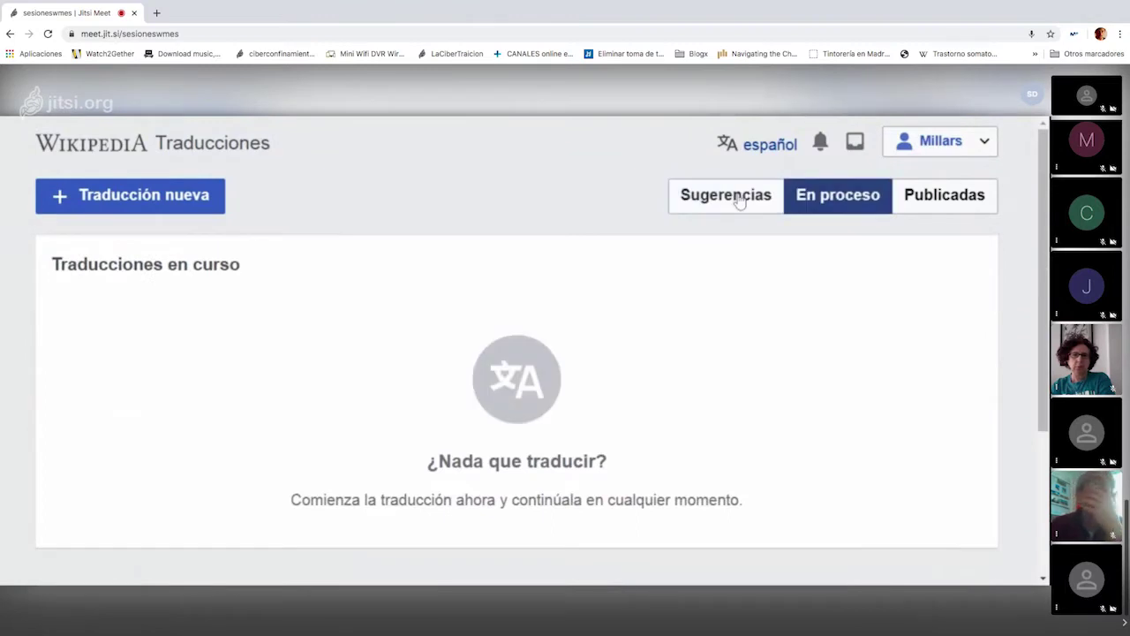
{"action": "left_click", "coordinate": [923, 201]}
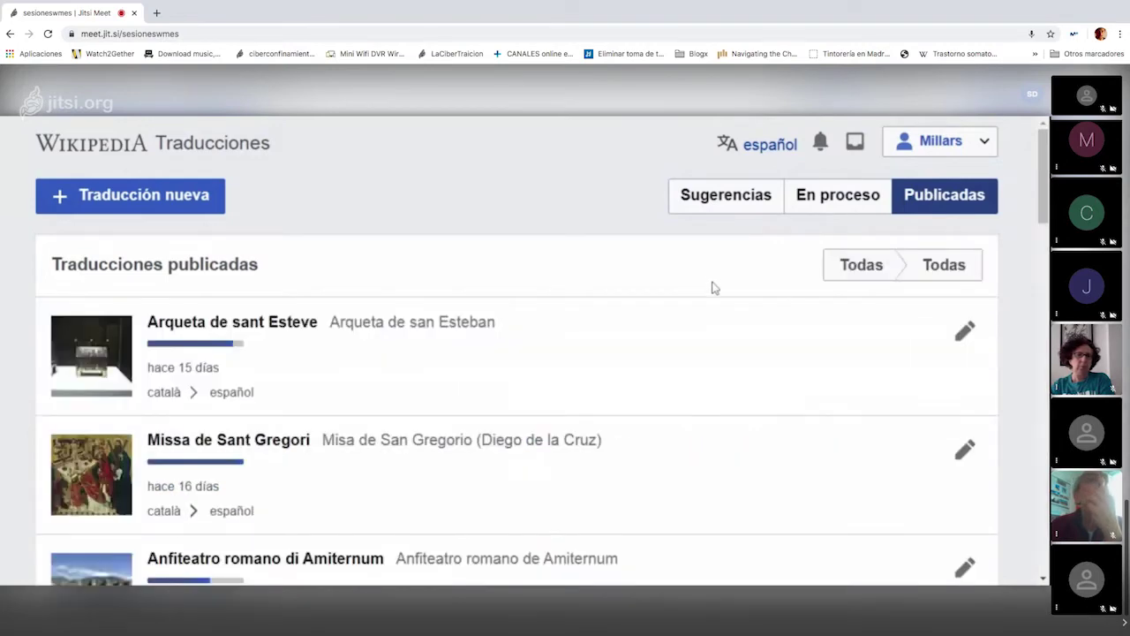
{"action": "scroll", "coordinate": [714, 283], "scroll_direction": "down", "scroll_amount": 6}
{"action": "scroll", "coordinate": [716, 292], "scroll_direction": "up", "scroll_amount": 4}
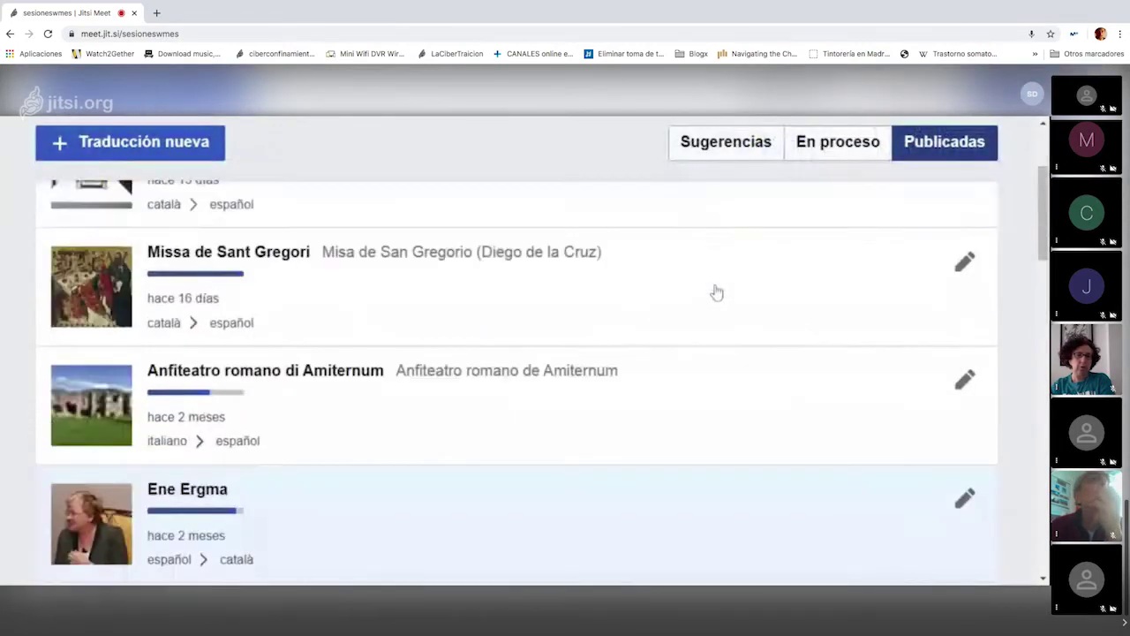
{"action": "scroll", "coordinate": [716, 292], "scroll_direction": "up", "scroll_amount": 4}
{"action": "left_click", "coordinate": [807, 203]}
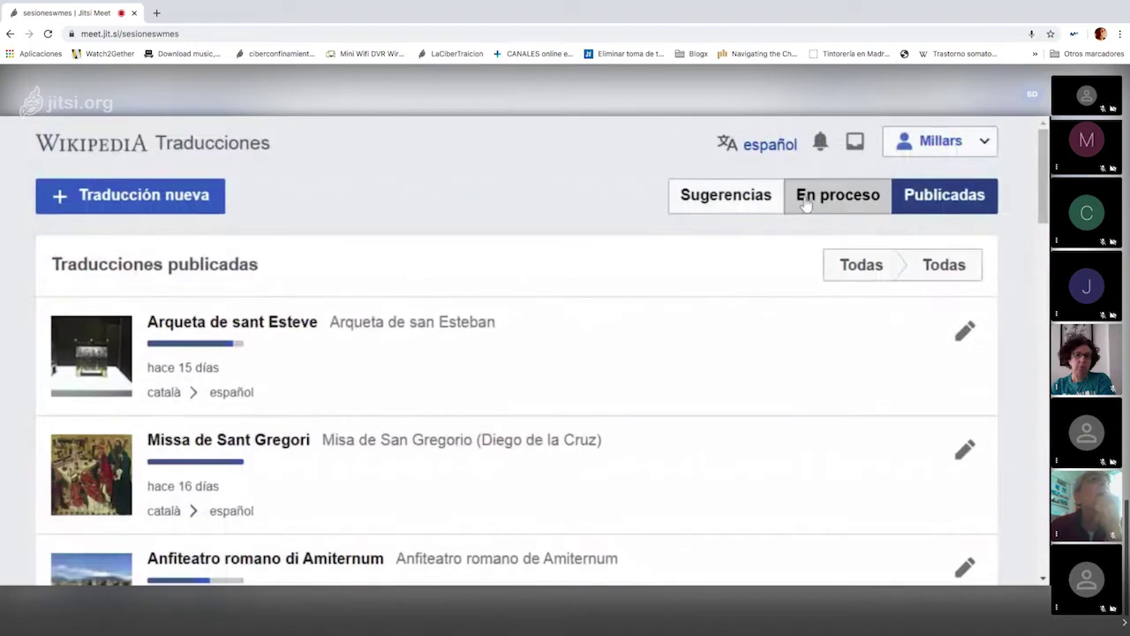
{"action": "left_click", "coordinate": [726, 204]}
{"action": "scroll", "coordinate": [628, 242], "scroll_direction": "down", "scroll_amount": 1}
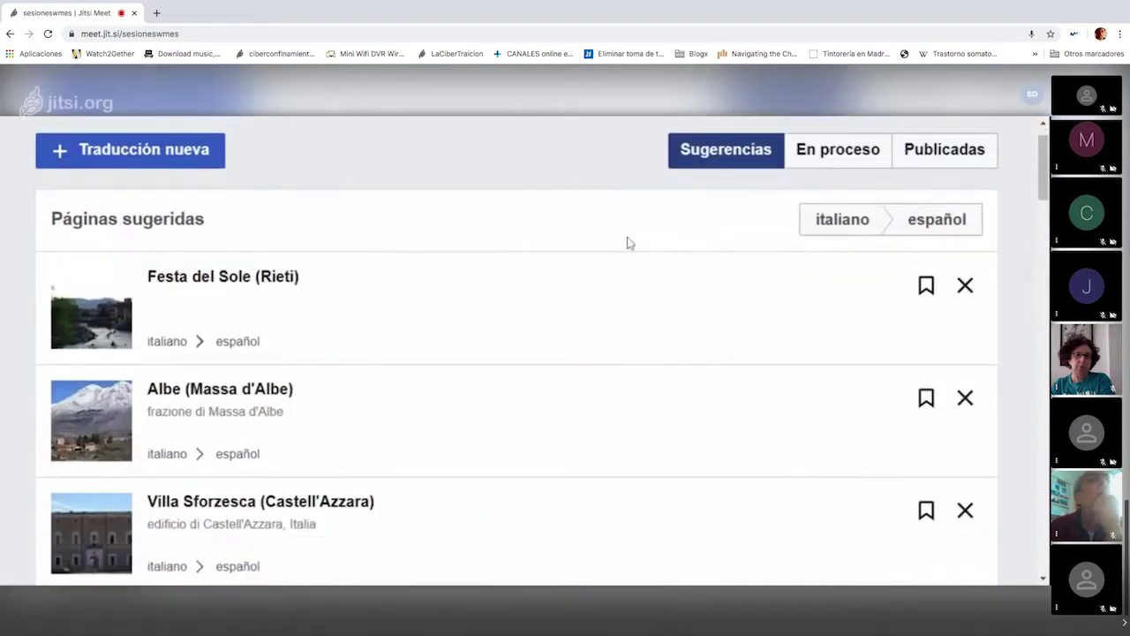
{"action": "scroll", "coordinate": [645, 253], "scroll_direction": "down", "scroll_amount": 5}
{"action": "scroll", "coordinate": [646, 252], "scroll_direction": "up", "scroll_amount": 6}
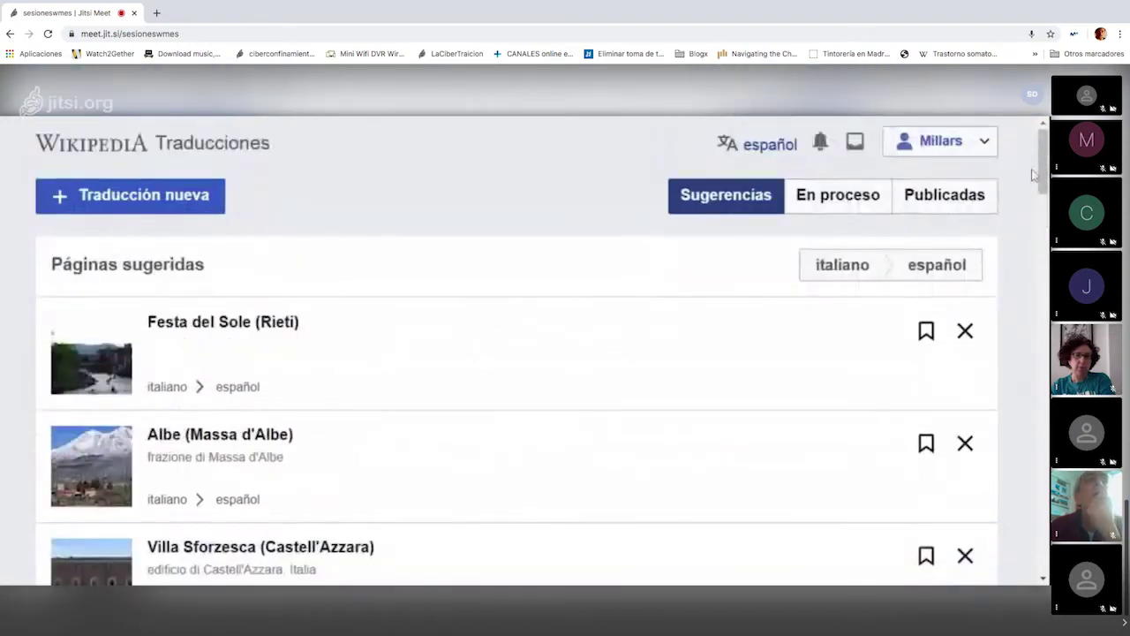
{"action": "scroll", "coordinate": [1037, 371], "scroll_direction": "down", "scroll_amount": 2}
{"action": "scroll", "coordinate": [928, 265], "scroll_direction": "up", "scroll_amount": 2}
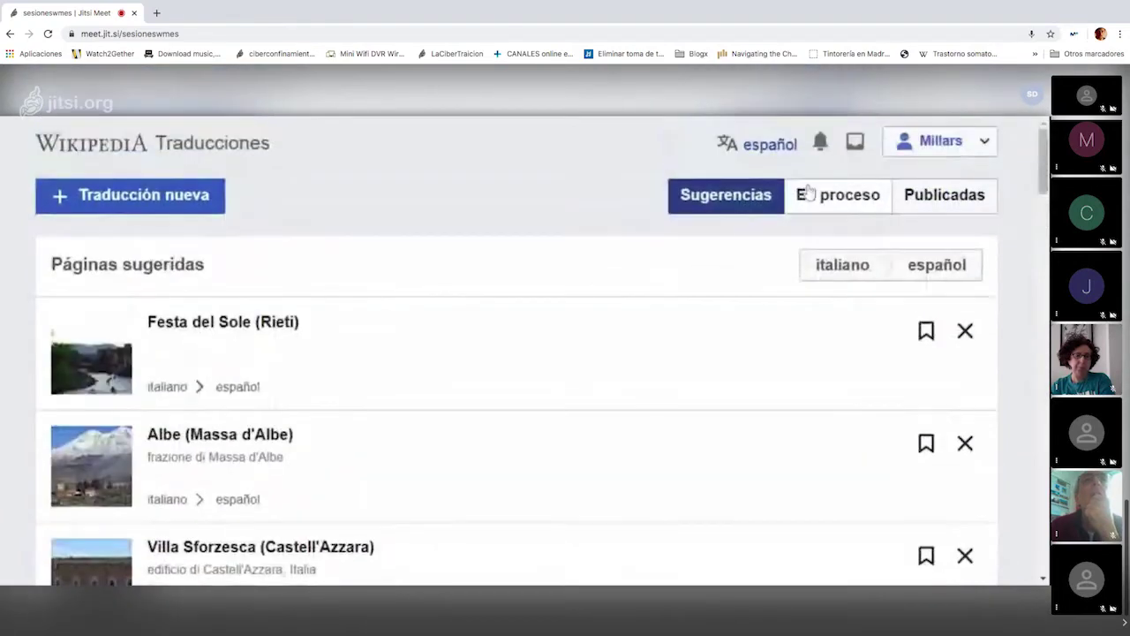
- Show the translations in process and open the content translation statistics from the help section
{"action": "left_click", "coordinate": [811, 192]}
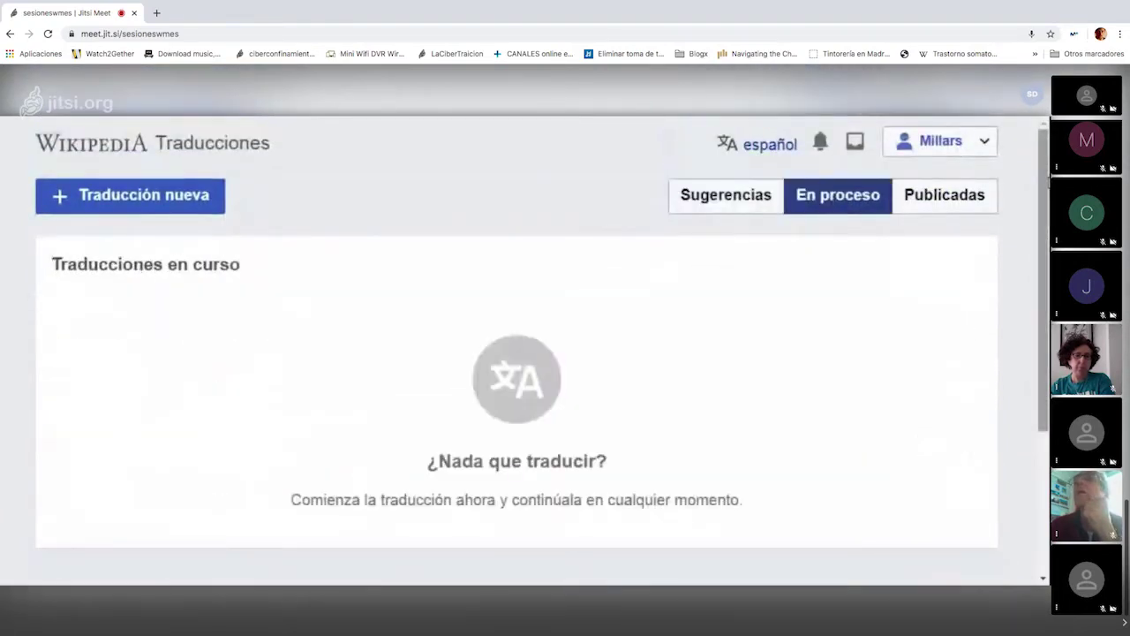
{"action": "scroll", "coordinate": [1045, 313], "scroll_direction": "down", "scroll_amount": 3}
{"action": "scroll", "coordinate": [1045, 314], "scroll_direction": "down", "scroll_amount": 1}
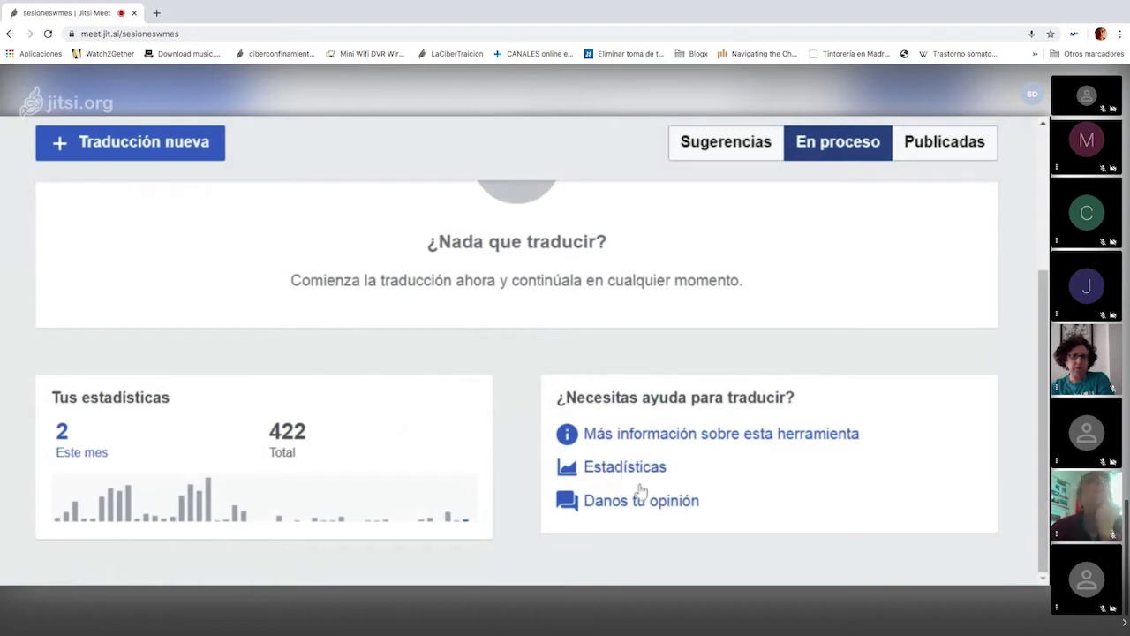
{"action": "left_click", "coordinate": [636, 471]}
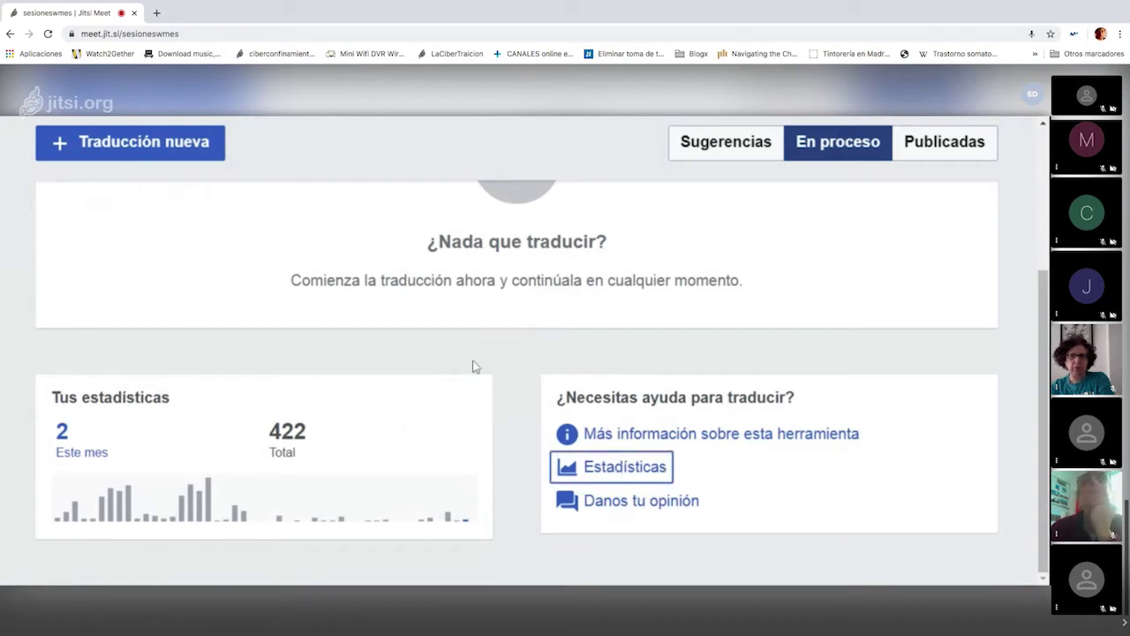
{"action": "scroll", "coordinate": [353, 265], "scroll_direction": "up", "scroll_amount": 3}
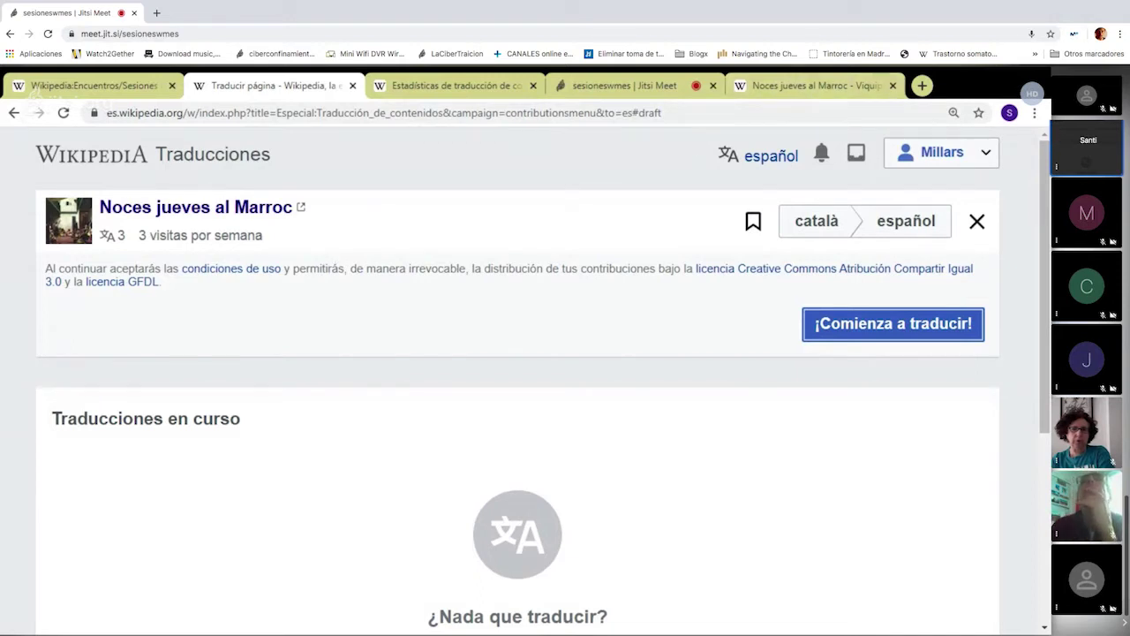
- Start translating "Noces jueves al Marroc" from Catalan to Spanish and look through the source article
{"action": "left_click", "coordinate": [13, 112]}
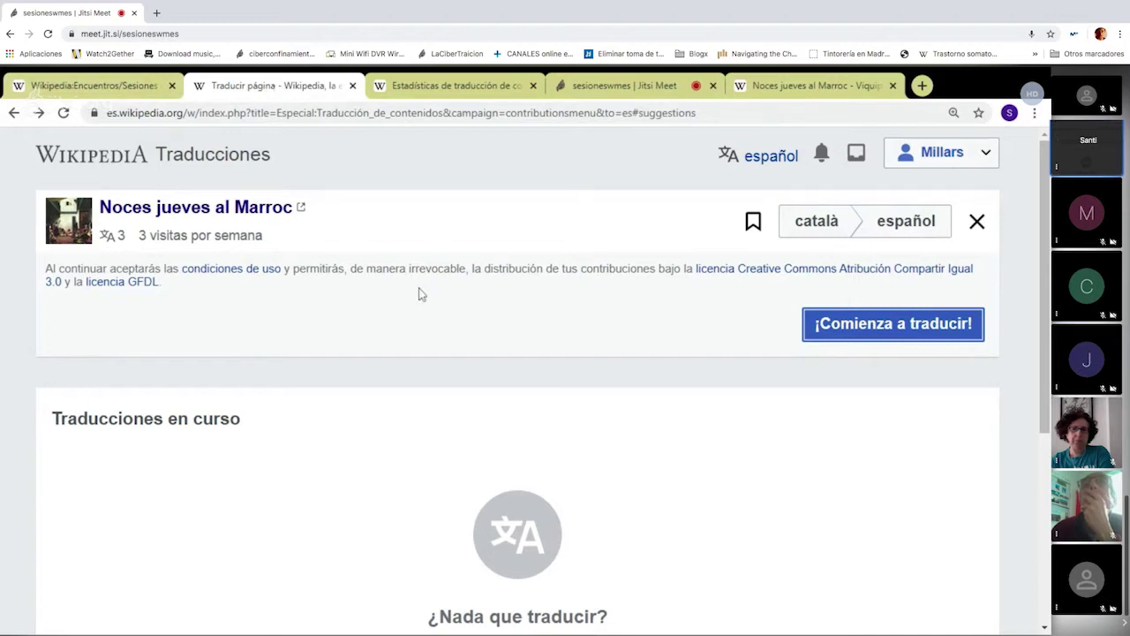
{"action": "left_click", "coordinate": [887, 320]}
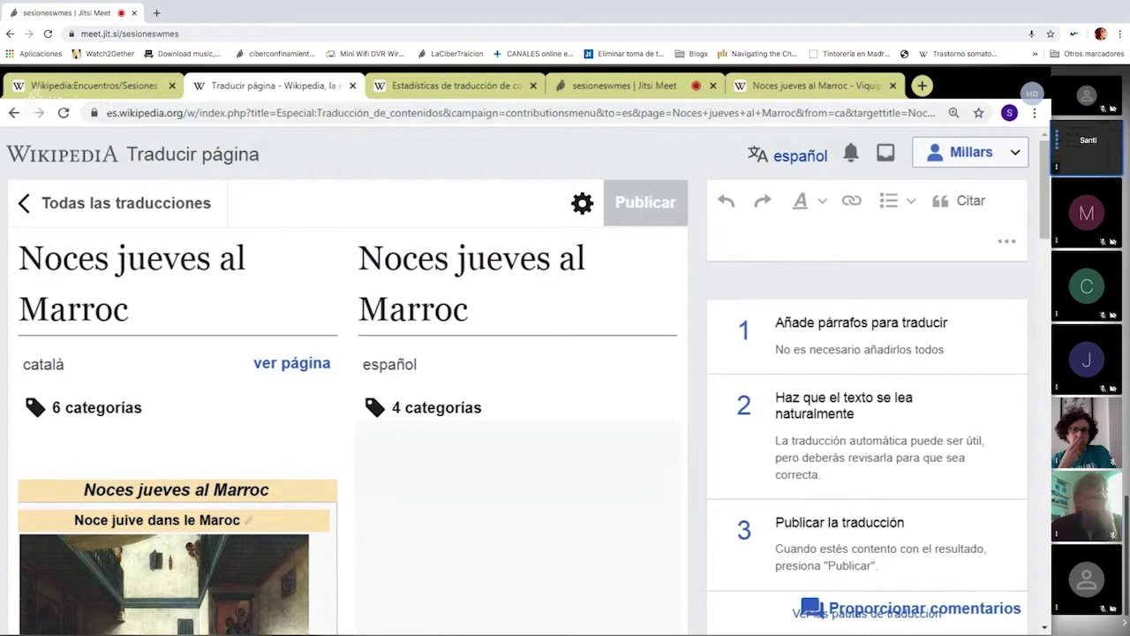
{"action": "scroll", "coordinate": [485, 364], "scroll_direction": "down", "scroll_amount": 5}
{"action": "scroll", "coordinate": [485, 364], "scroll_direction": "down", "scroll_amount": 4}
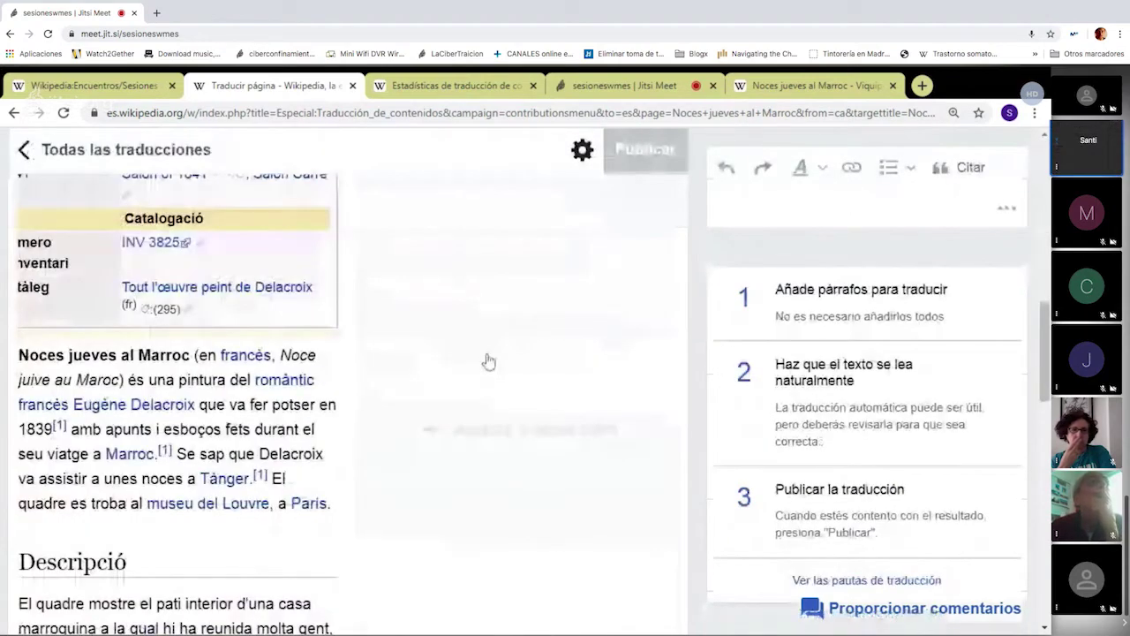
{"action": "scroll", "coordinate": [493, 362], "scroll_direction": "up", "scroll_amount": 2}
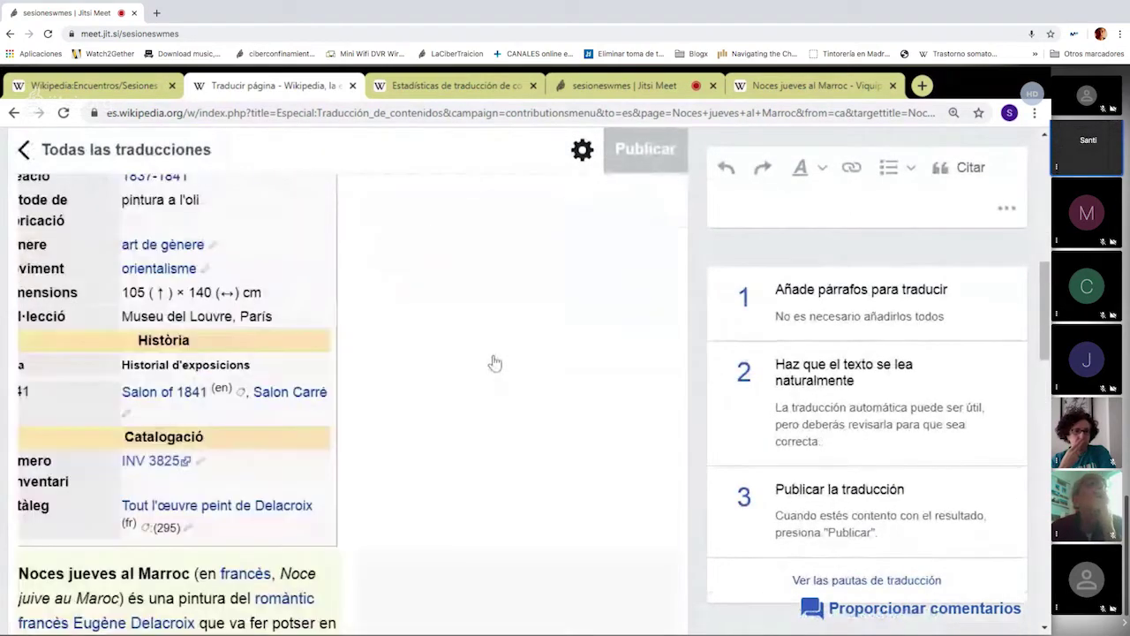
{"action": "scroll", "coordinate": [495, 362], "scroll_direction": "up", "scroll_amount": 7}
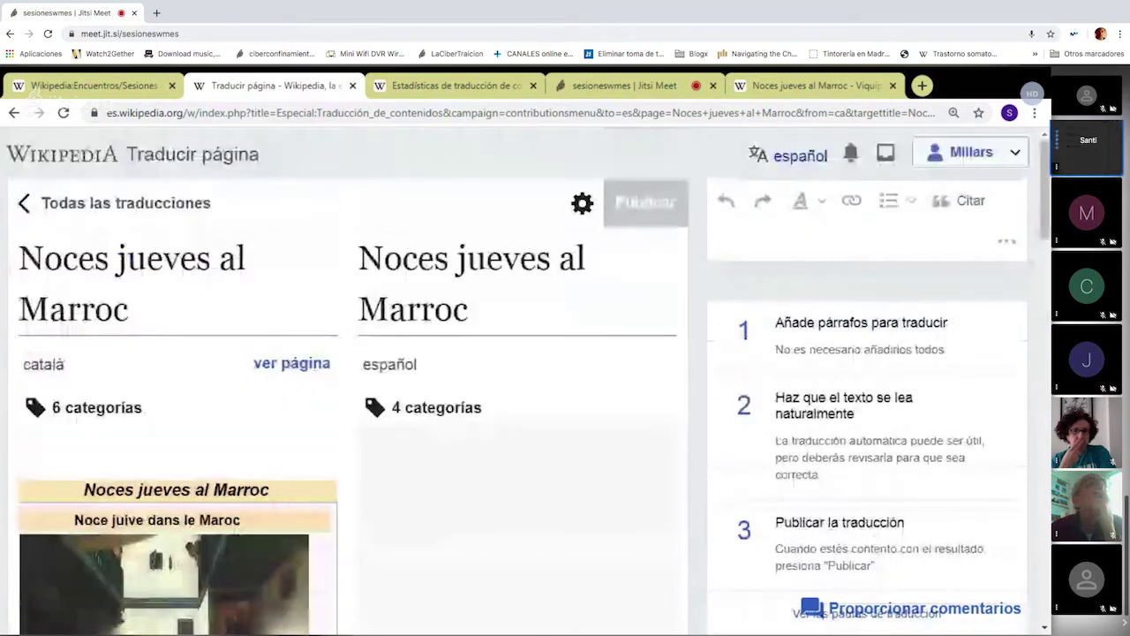
- Replace the Spanish title of the translation with "Boda judía en Marruecos"
{"action": "left_click", "coordinate": [469, 310]}
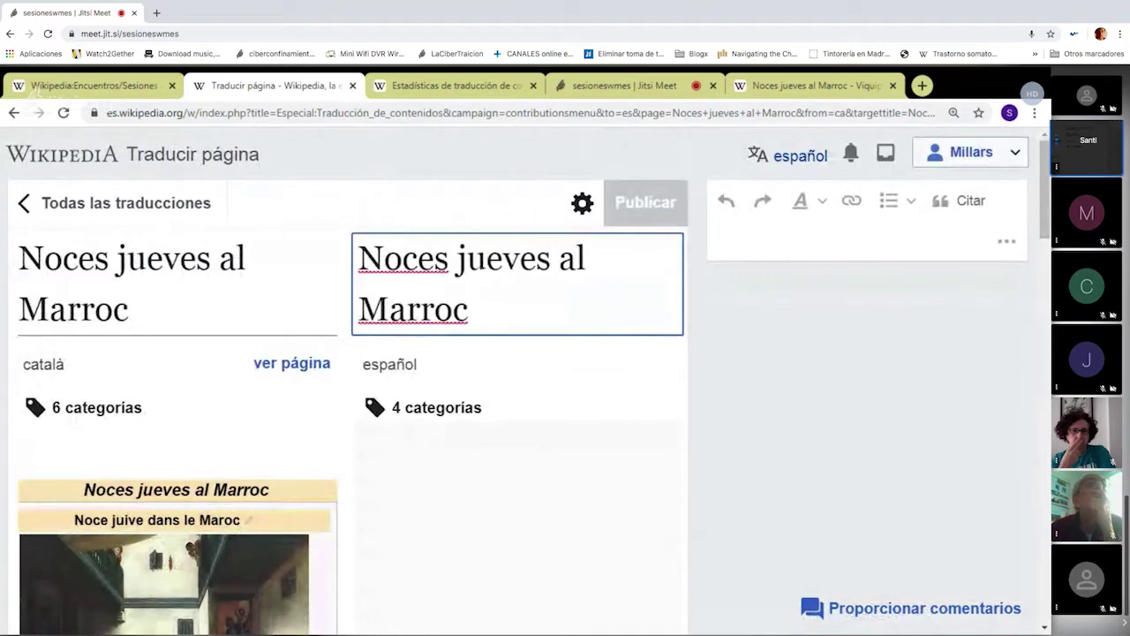
{"action": "key", "text": "ctrl+a"}
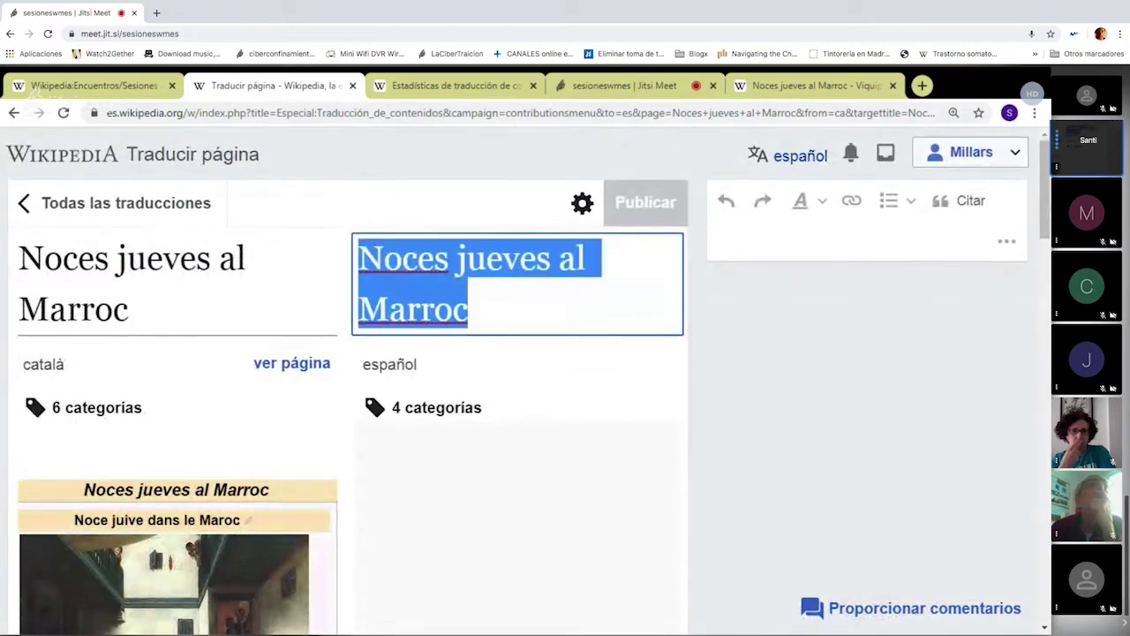
{"action": "type", "text": "Bod"}
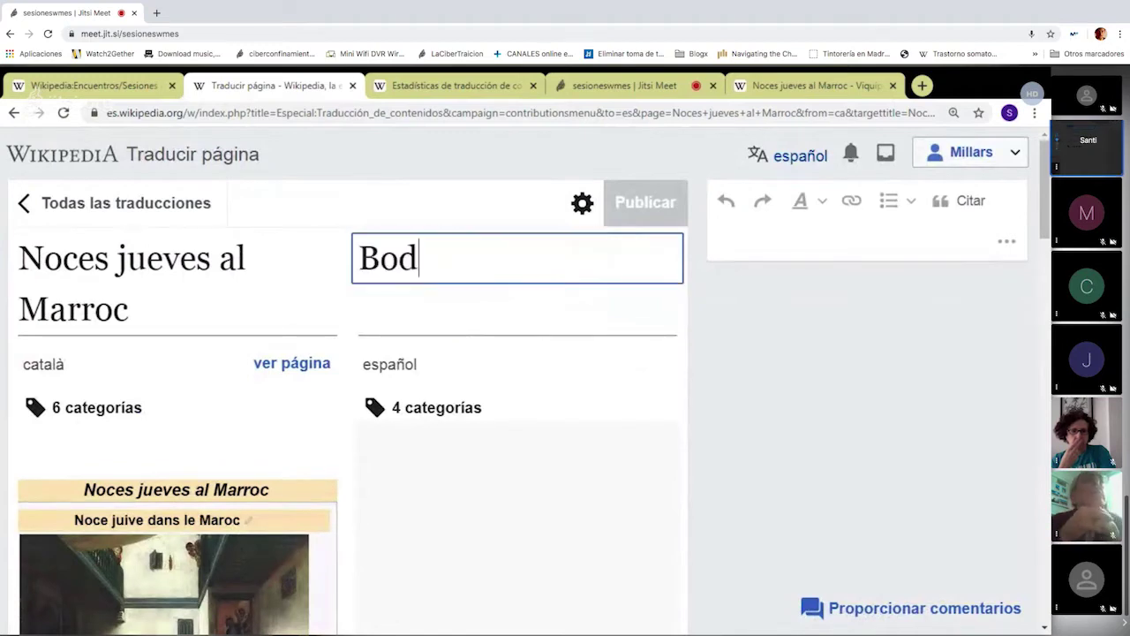
{"action": "type", "text": "a judía en "}
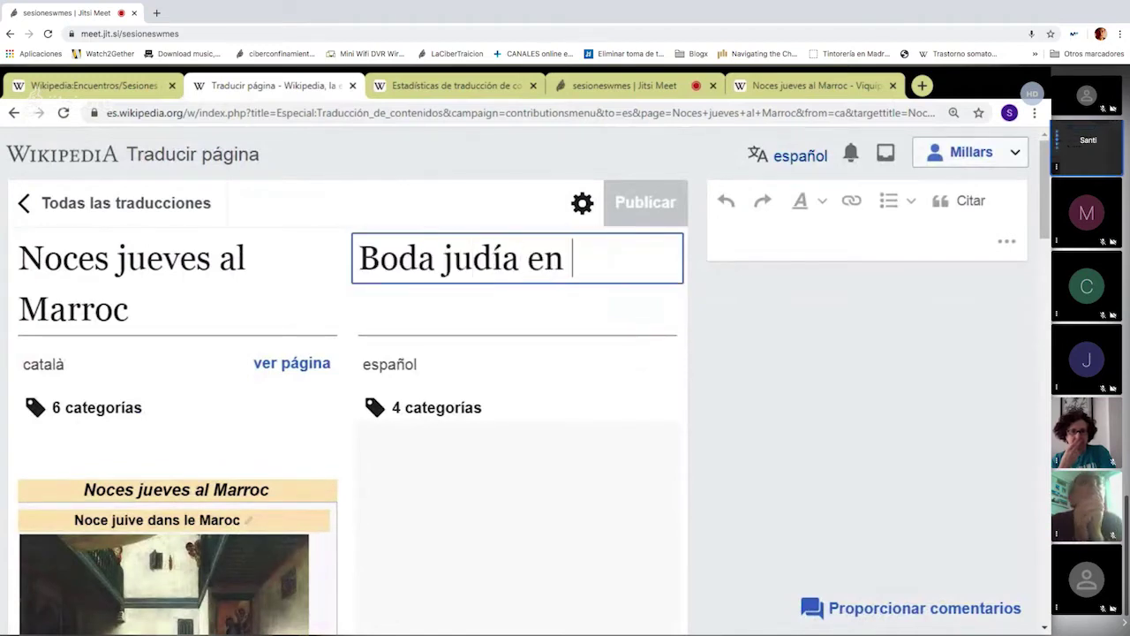
{"action": "type", "text": "Marruecos"}
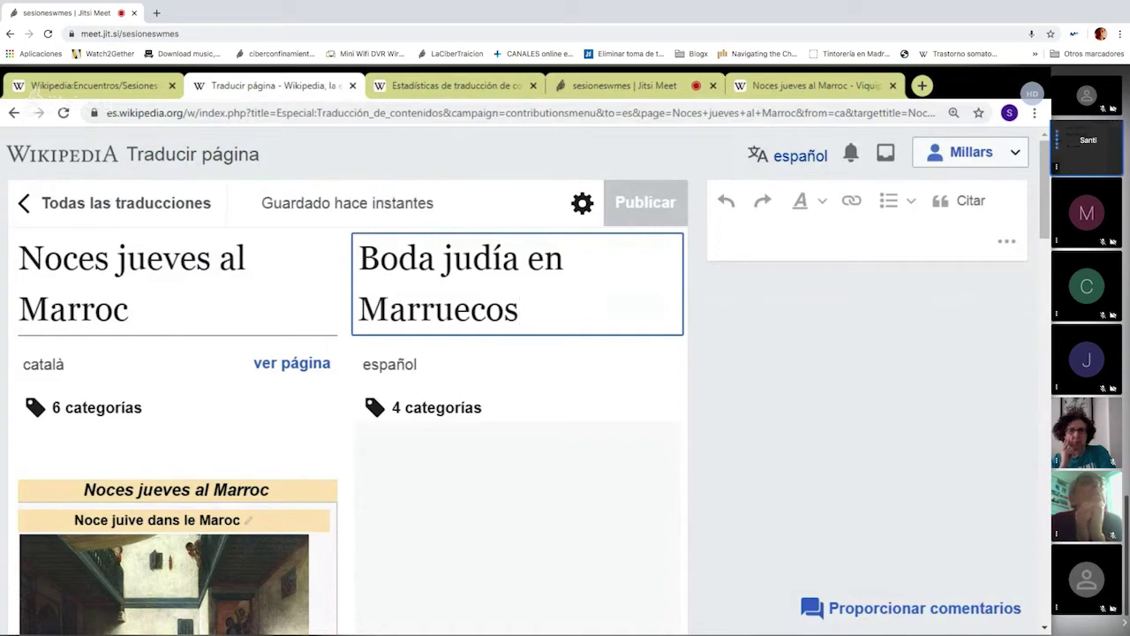
{"action": "scroll", "coordinate": [548, 300], "scroll_direction": "down", "scroll_amount": 1}
{"action": "scroll", "coordinate": [548, 300], "scroll_direction": "up", "scroll_amount": 1}
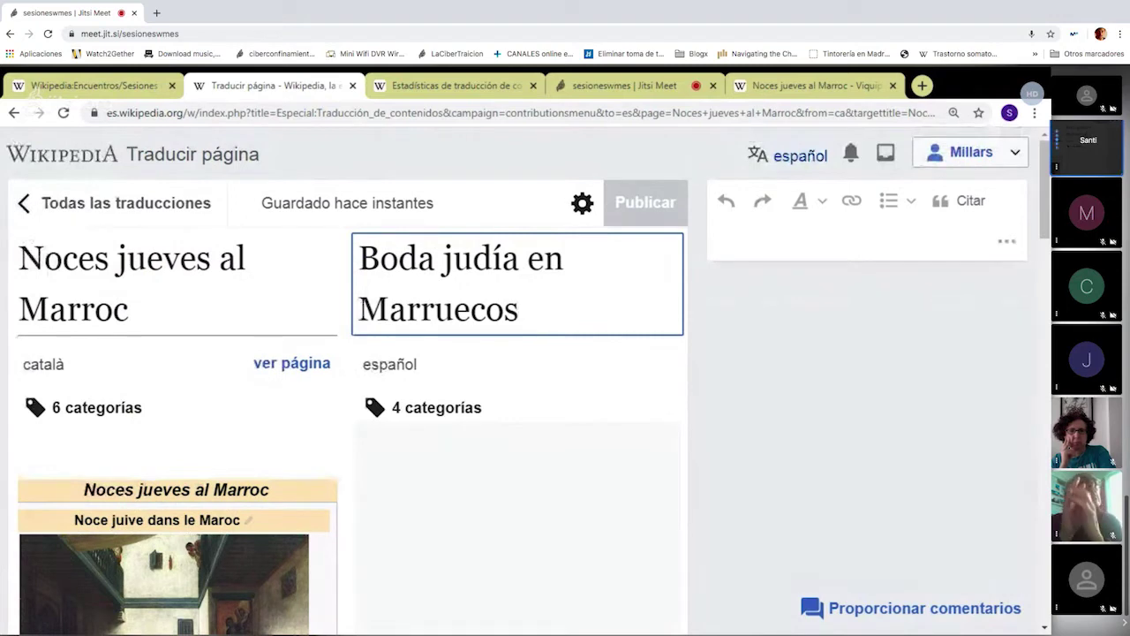
- Add the Spanish translation of the artwork infobox at the start of the article
{"action": "scroll", "coordinate": [517, 363], "scroll_direction": "down", "scroll_amount": 8}
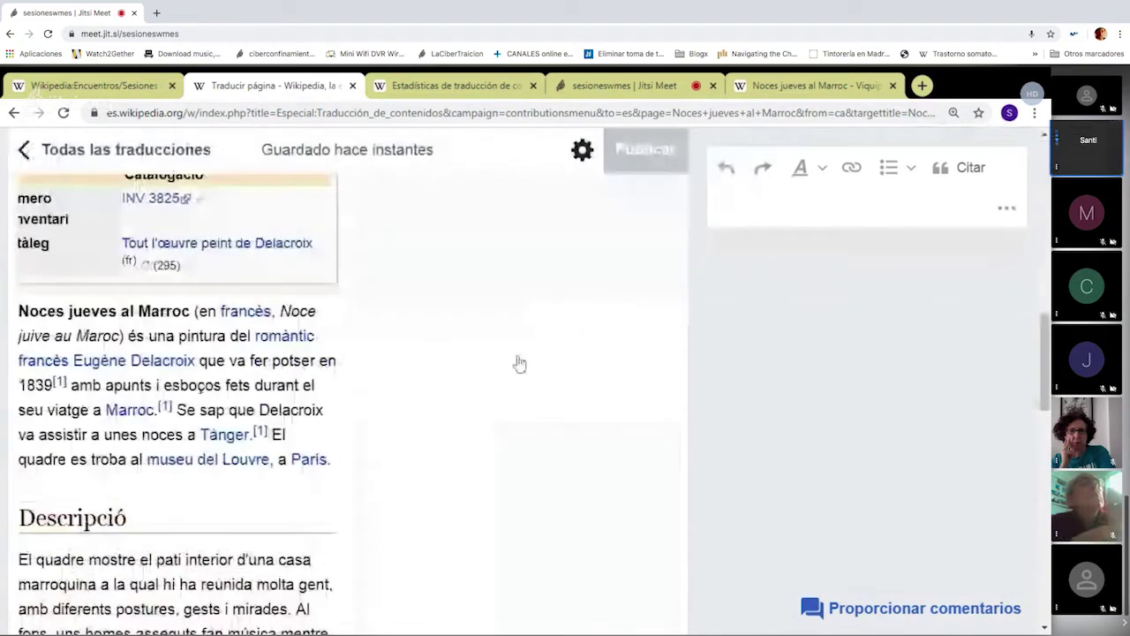
{"action": "scroll", "coordinate": [517, 363], "scroll_direction": "down", "scroll_amount": 1}
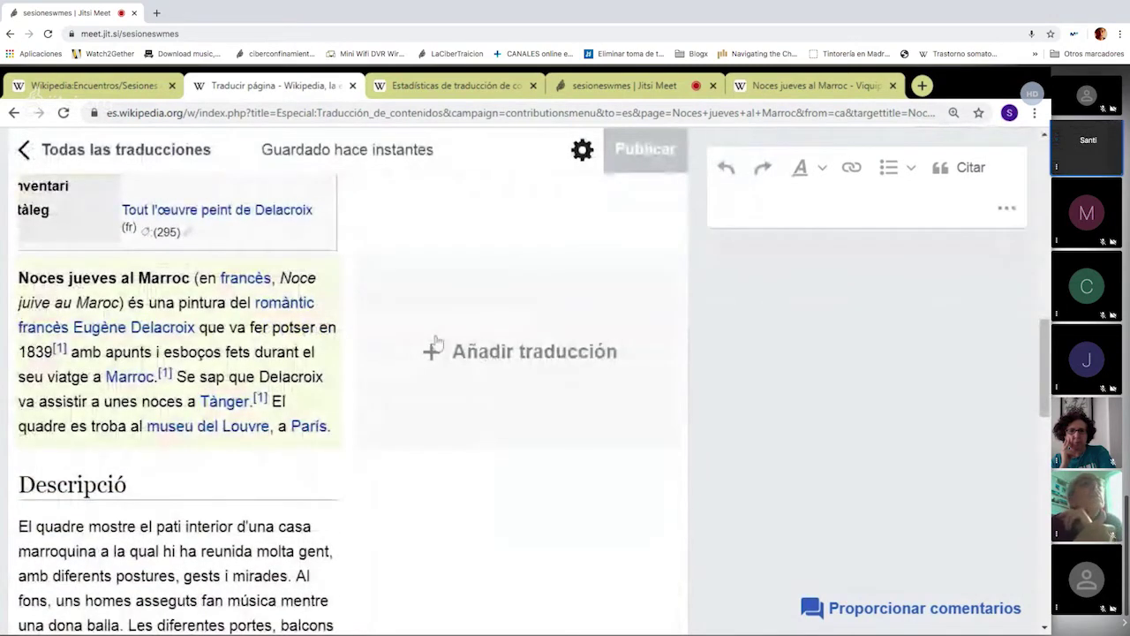
{"action": "scroll", "coordinate": [464, 336], "scroll_direction": "up", "scroll_amount": 5}
{"action": "scroll", "coordinate": [466, 336], "scroll_direction": "up", "scroll_amount": 1}
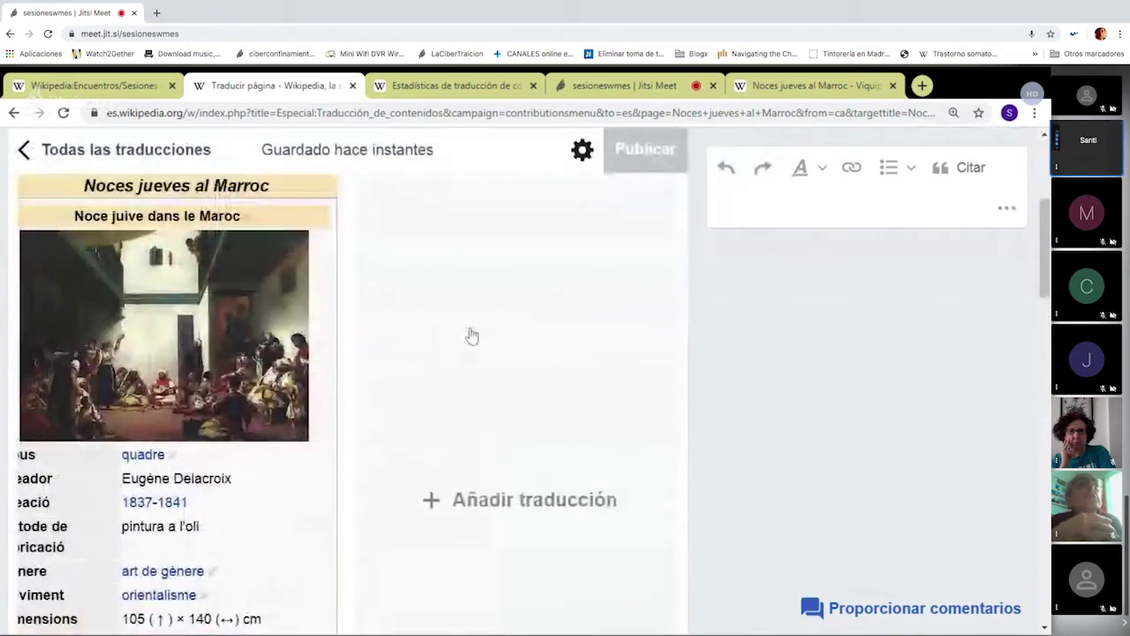
{"action": "scroll", "coordinate": [454, 340], "scroll_direction": "up", "scroll_amount": 3}
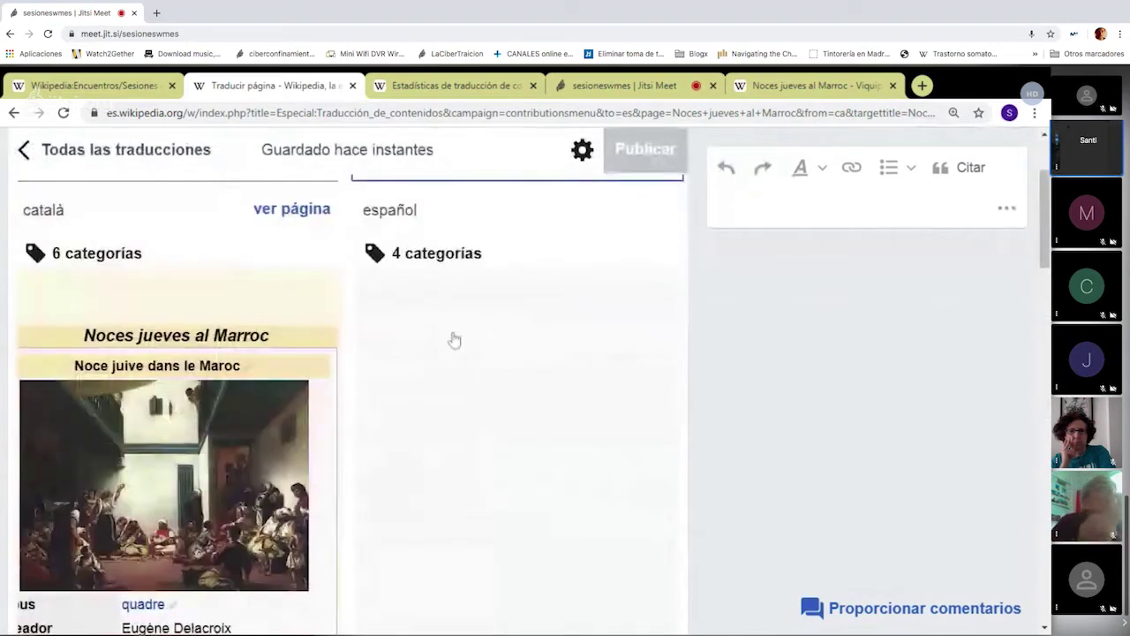
{"action": "scroll", "coordinate": [477, 371], "scroll_direction": "down", "scroll_amount": 1}
{"action": "scroll", "coordinate": [509, 420], "scroll_direction": "down", "scroll_amount": 3}
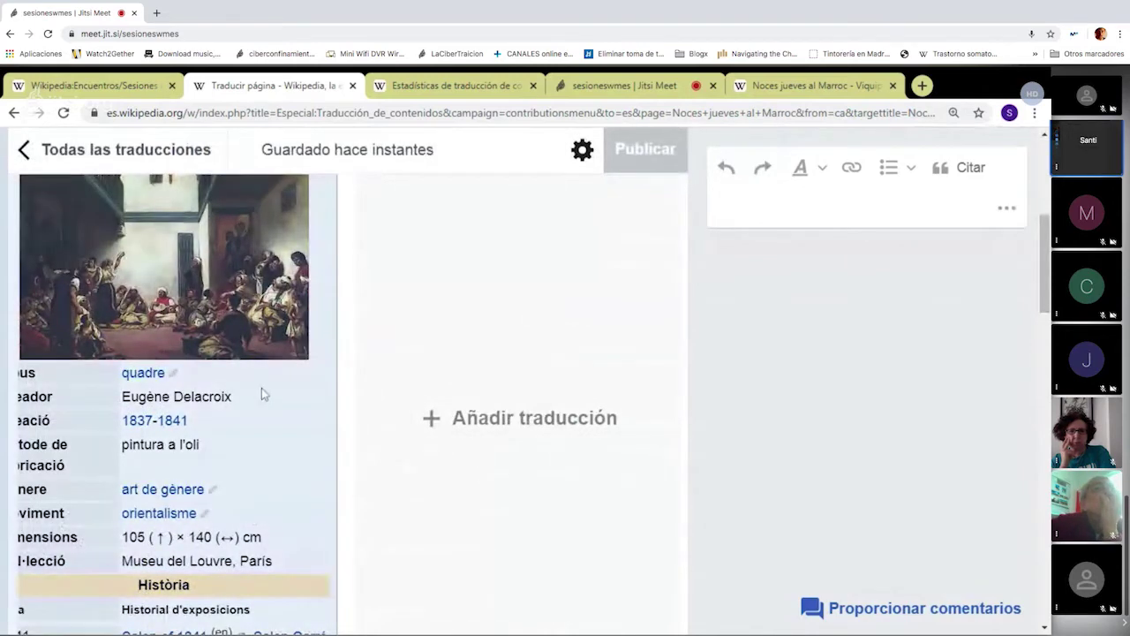
{"action": "scroll", "coordinate": [262, 380], "scroll_direction": "up", "scroll_amount": 3}
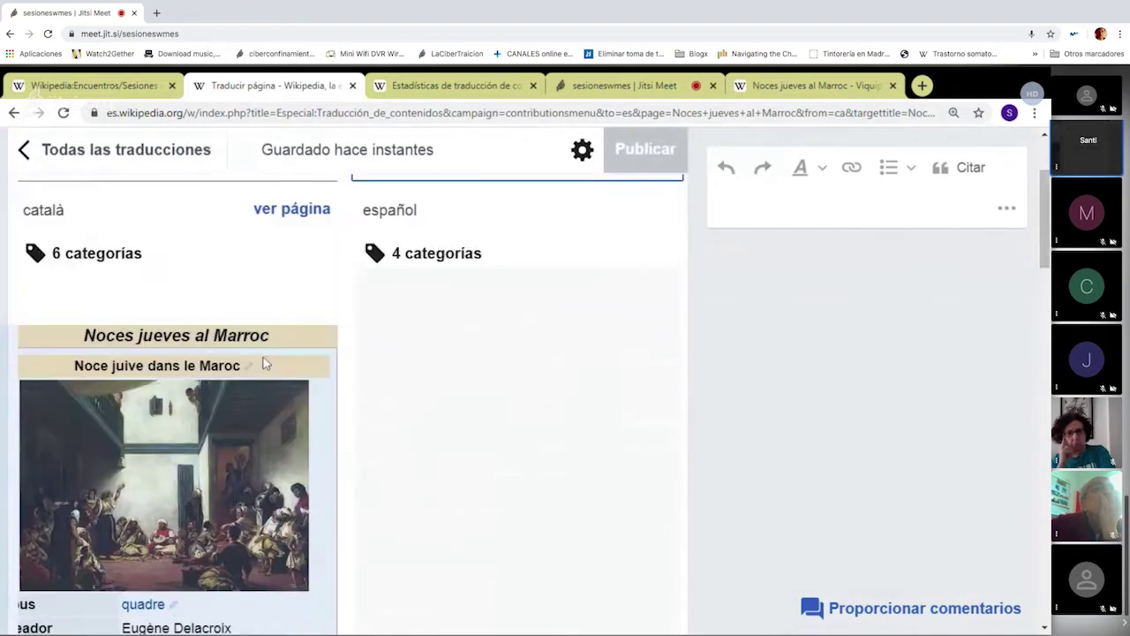
{"action": "scroll", "coordinate": [265, 371], "scroll_direction": "down", "scroll_amount": 3}
{"action": "scroll", "coordinate": [274, 380], "scroll_direction": "up", "scroll_amount": 3}
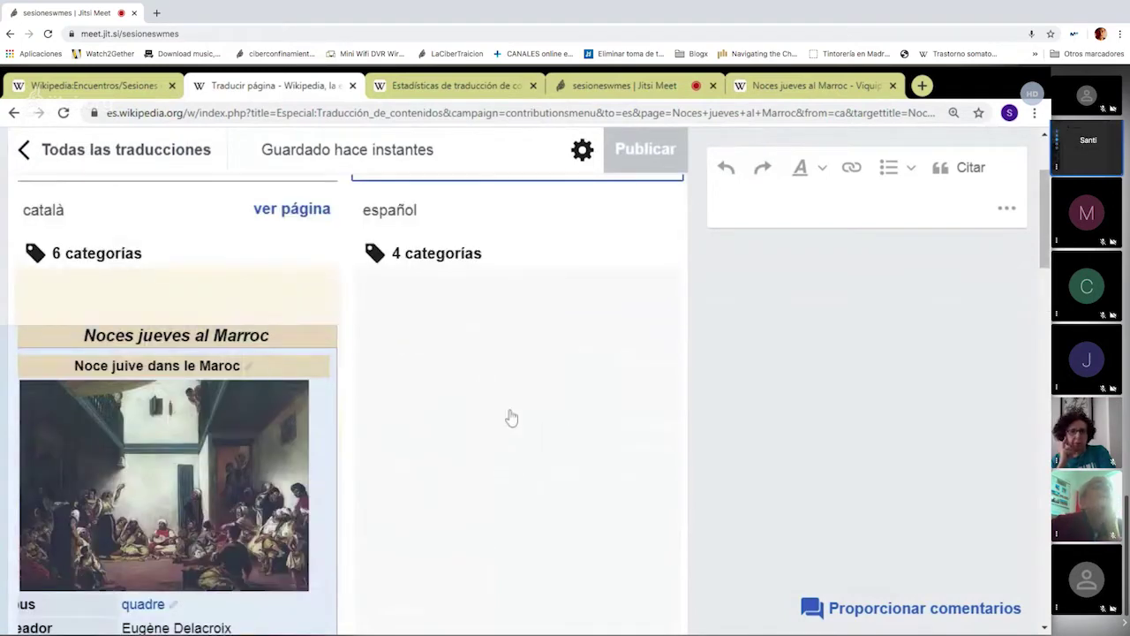
{"action": "scroll", "coordinate": [512, 417], "scroll_direction": "down", "scroll_amount": 1}
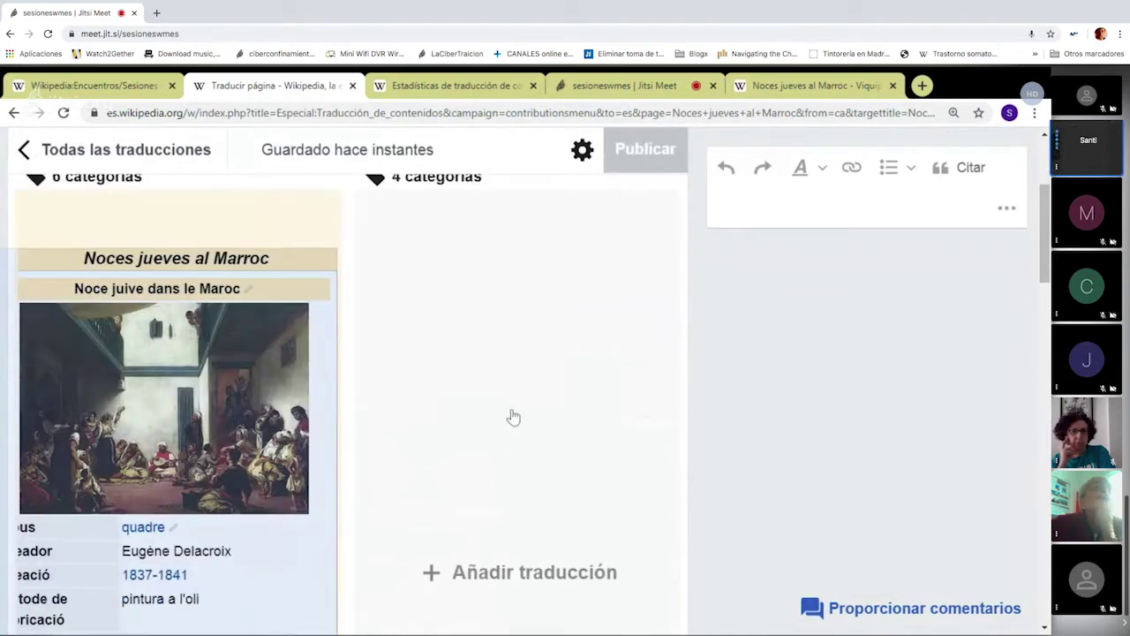
{"action": "scroll", "coordinate": [513, 417], "scroll_direction": "down", "scroll_amount": 1}
{"action": "left_click", "coordinate": [512, 497]}
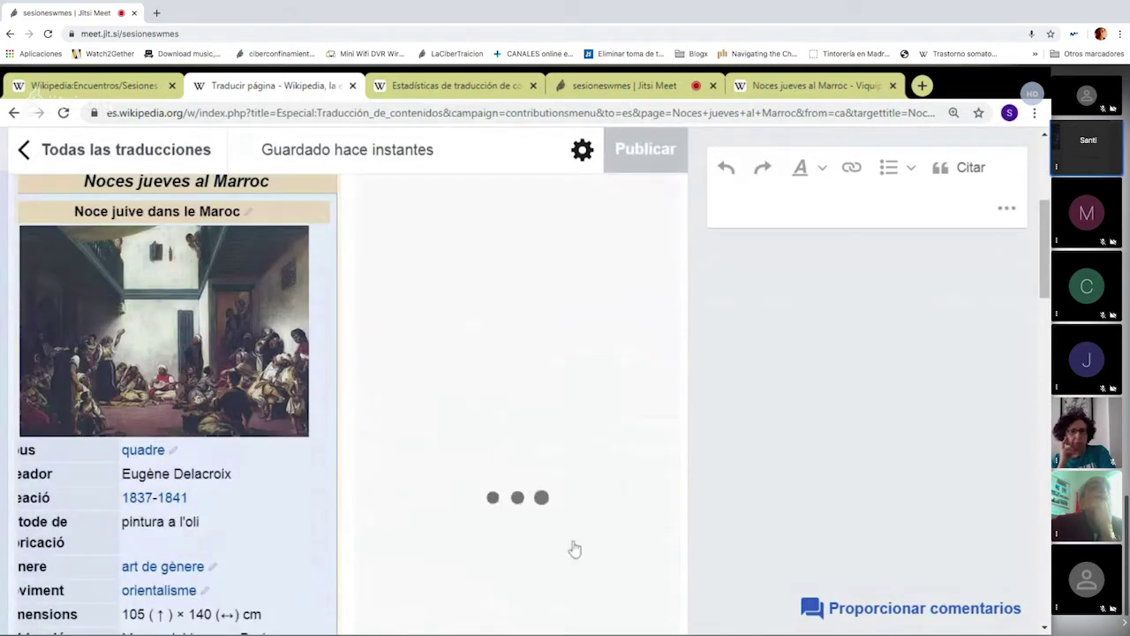
- Compare the translated artwork infobox with the fields of the original Catalan infobox
{"action": "scroll", "coordinate": [419, 326], "scroll_direction": "up", "scroll_amount": 2}
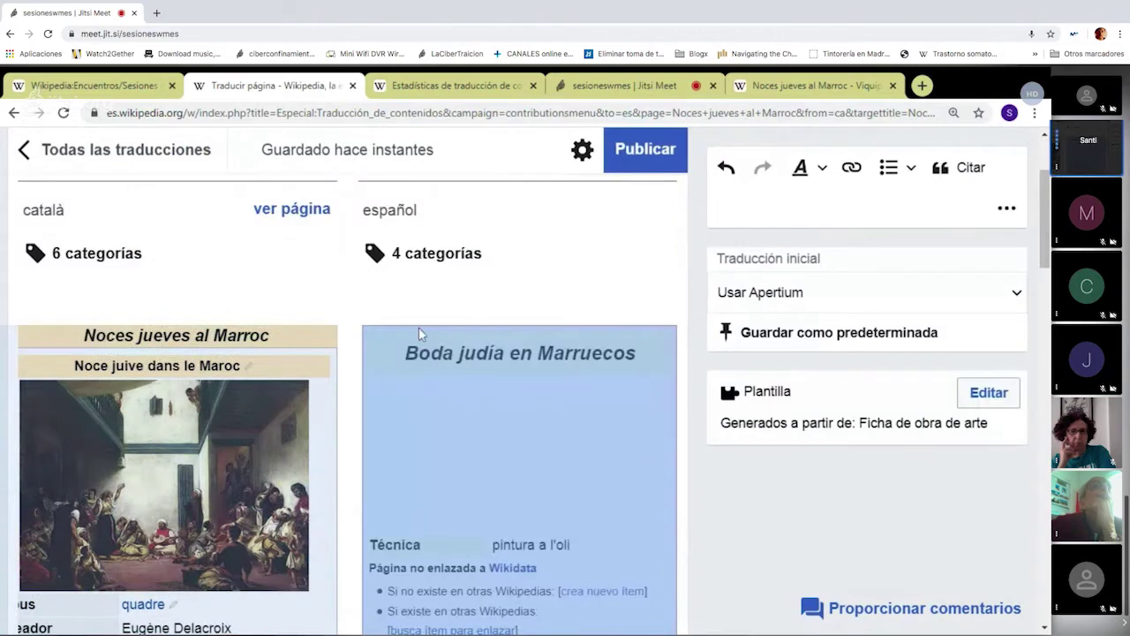
{"action": "scroll", "coordinate": [534, 387], "scroll_direction": "down", "scroll_amount": 2}
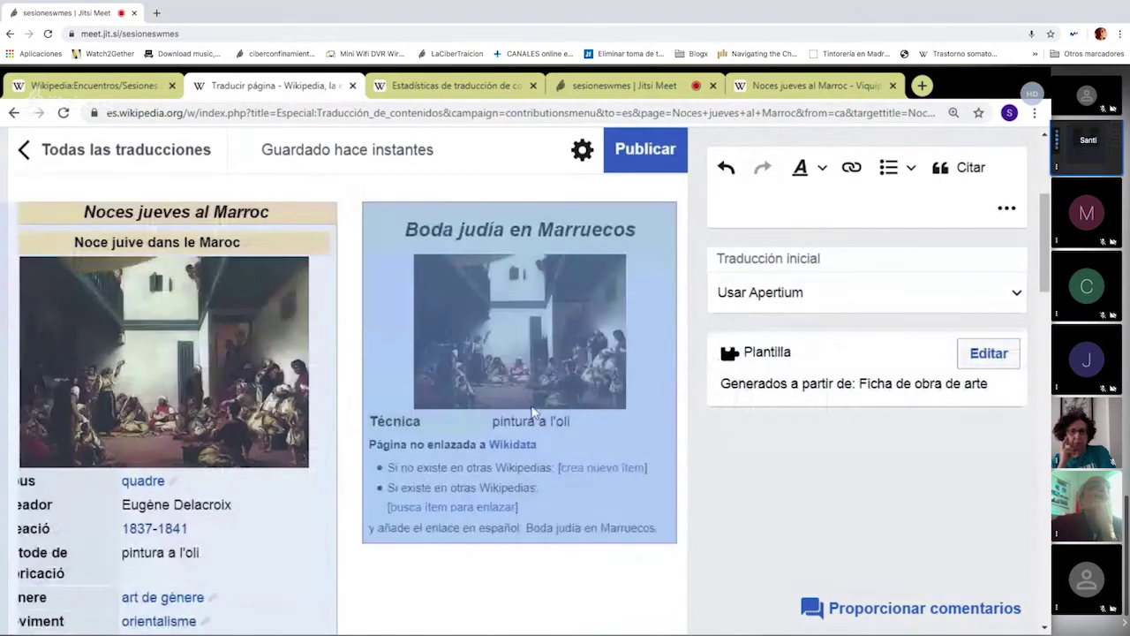
{"action": "scroll", "coordinate": [508, 433], "scroll_direction": "up", "scroll_amount": 1}
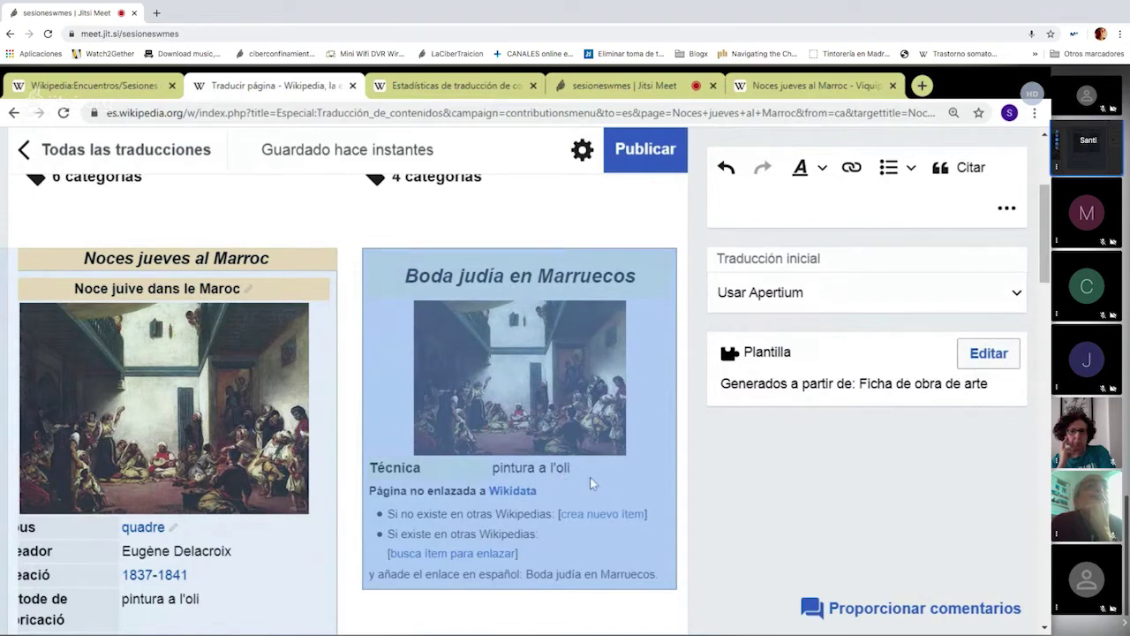
{"action": "scroll", "coordinate": [574, 477], "scroll_direction": "down", "scroll_amount": 1}
{"action": "scroll", "coordinate": [561, 476], "scroll_direction": "down", "scroll_amount": 1}
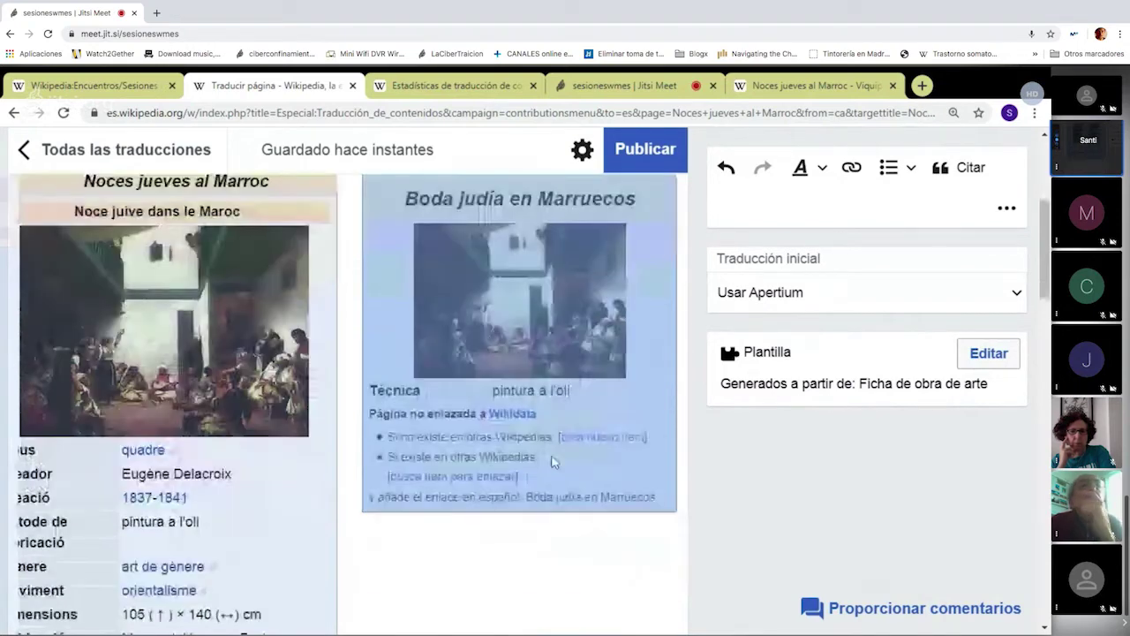
{"action": "scroll", "coordinate": [561, 477], "scroll_direction": "down", "scroll_amount": 1}
{"action": "scroll", "coordinate": [656, 337], "scroll_direction": "up", "scroll_amount": 2}
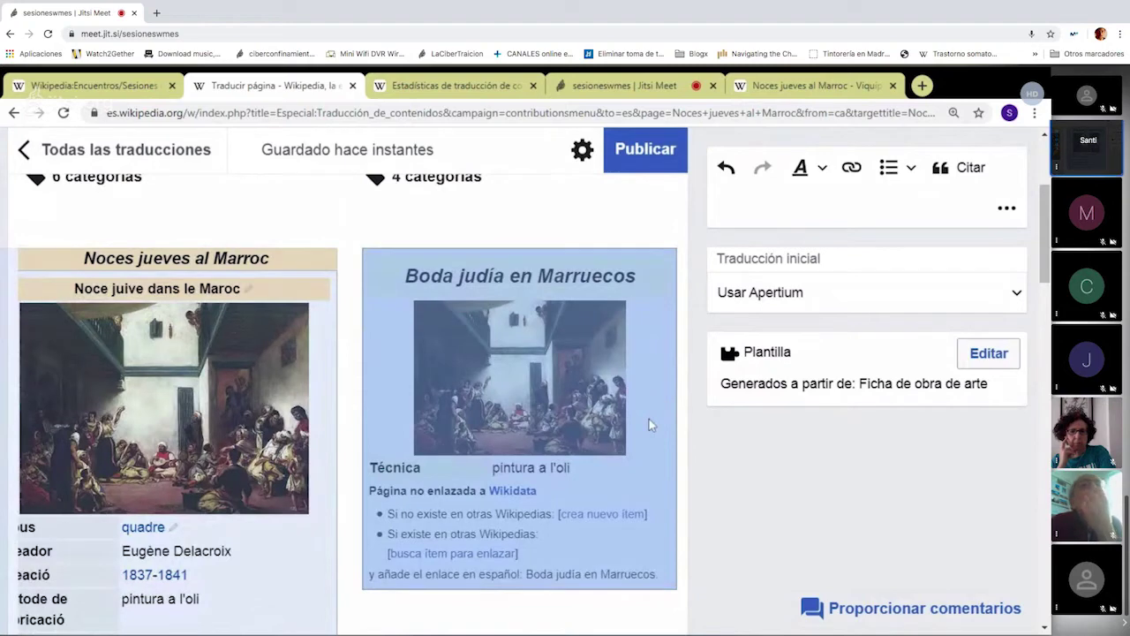
{"action": "scroll", "coordinate": [656, 423], "scroll_direction": "down", "scroll_amount": 1}
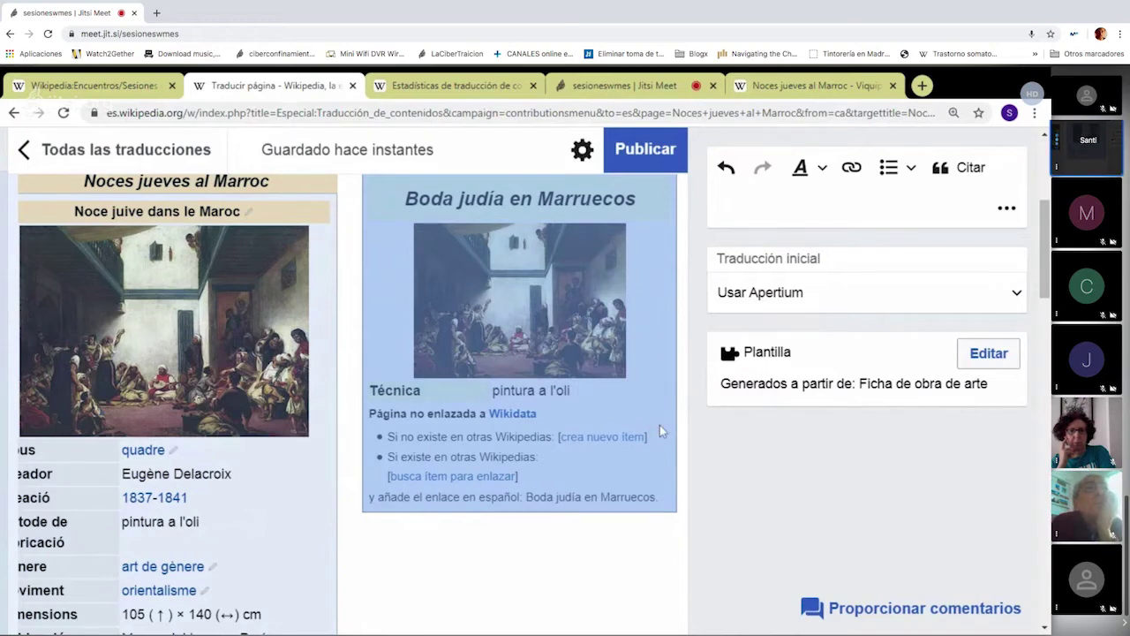
{"action": "scroll", "coordinate": [646, 417], "scroll_direction": "down", "scroll_amount": 2}
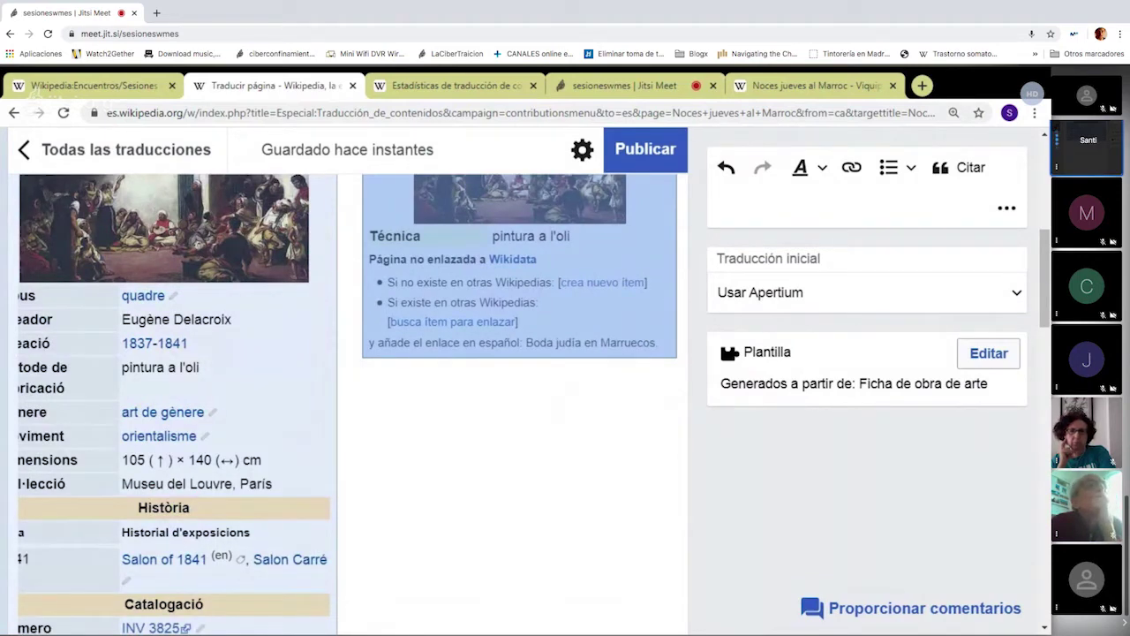
{"action": "scroll", "coordinate": [645, 418], "scroll_direction": "down", "scroll_amount": 1}
{"action": "scroll", "coordinate": [349, 398], "scroll_direction": "down", "scroll_amount": 3}
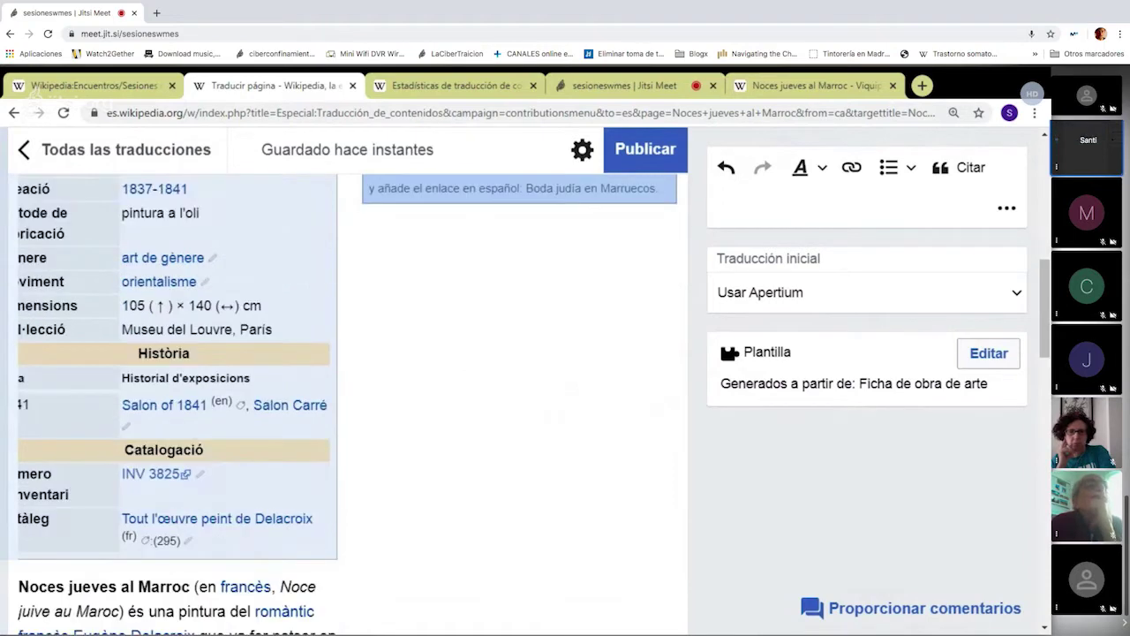
- Add the translation of the introductory paragraph and remove the article "el" before "Marruecos" in its bold title
{"action": "scroll", "coordinate": [349, 397], "scroll_direction": "down", "scroll_amount": 5}
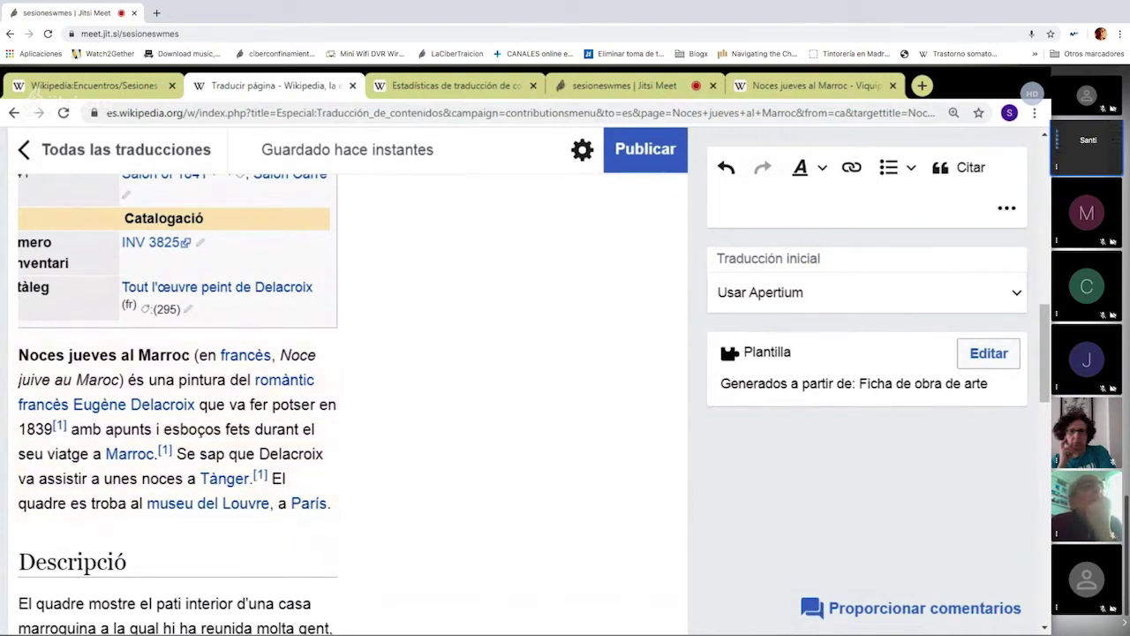
{"action": "mouse_move", "coordinate": [503, 451]}
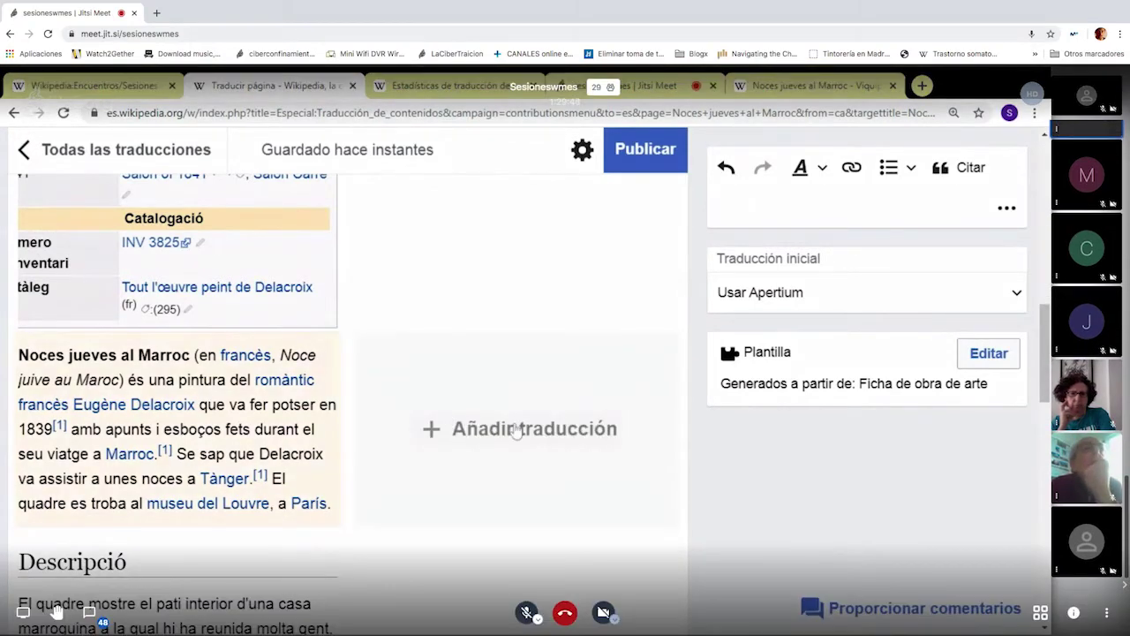
{"action": "left_click", "coordinate": [510, 434]}
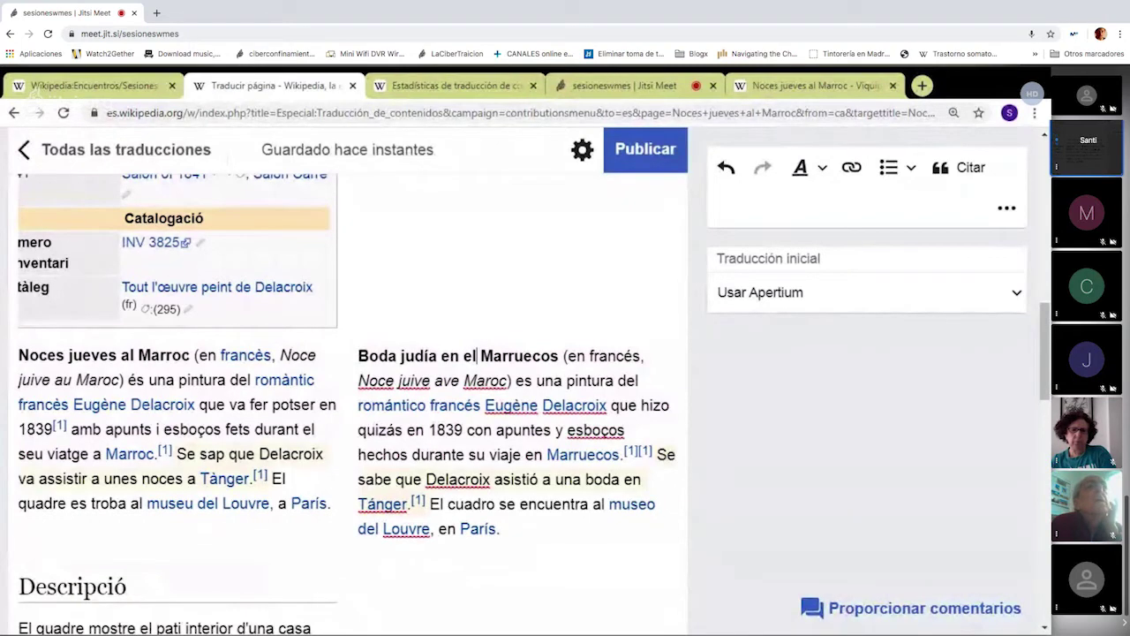
{"action": "key", "text": "BackSpace"}
{"action": "key", "text": "BackSpace"}
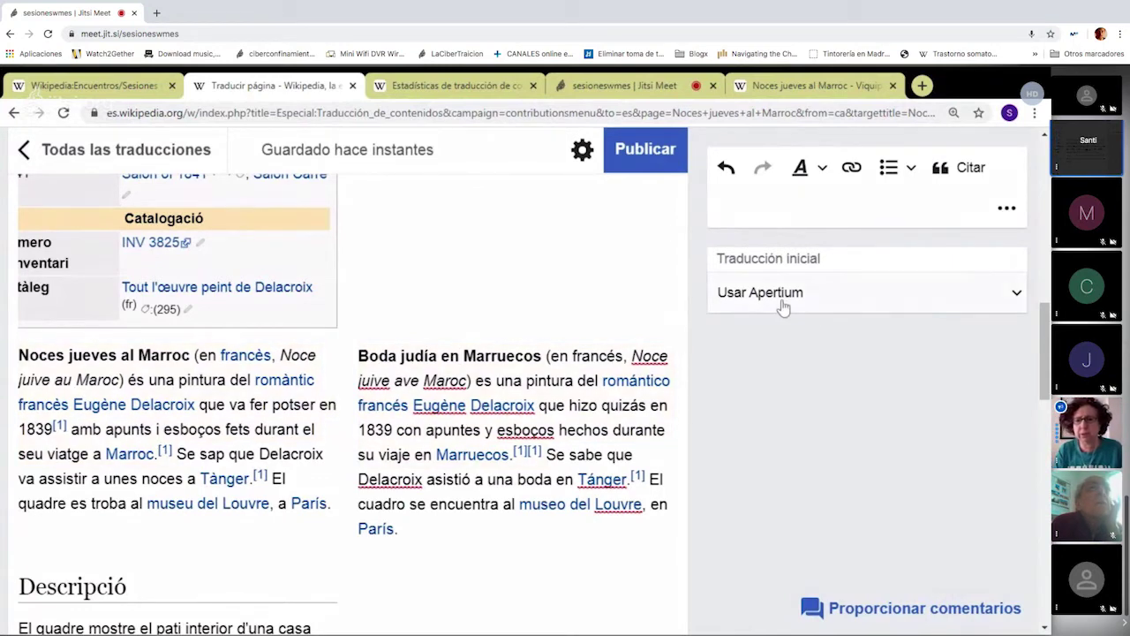
- Examine the initial translation options offered for the introductory paragraph without changing the translation engine
{"action": "left_click", "coordinate": [939, 300]}
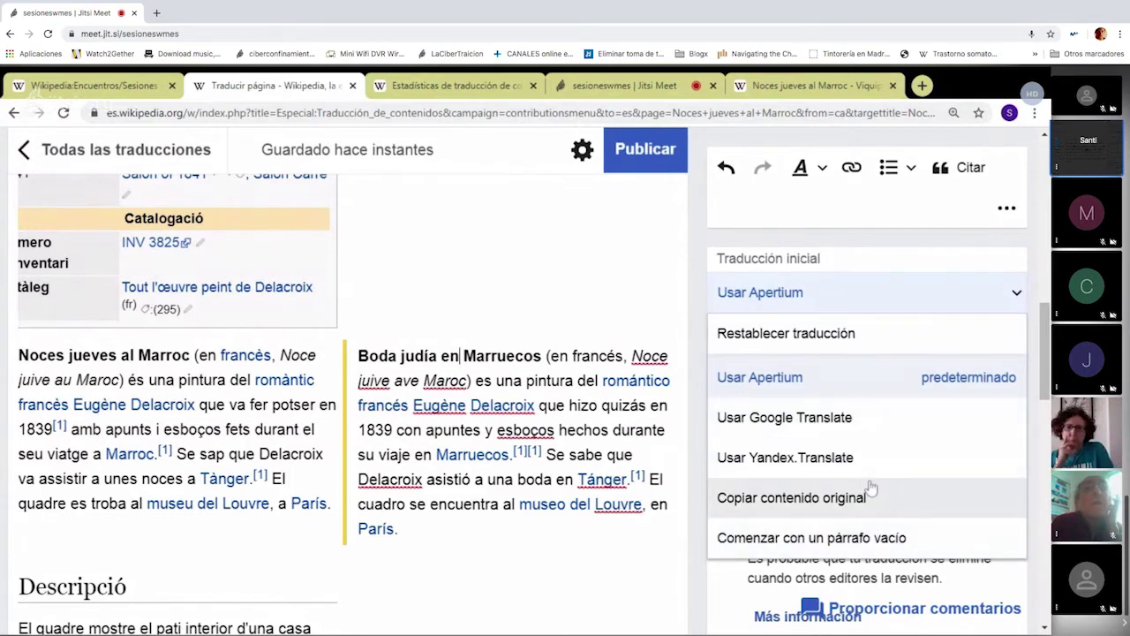
{"action": "left_click", "coordinate": [853, 271]}
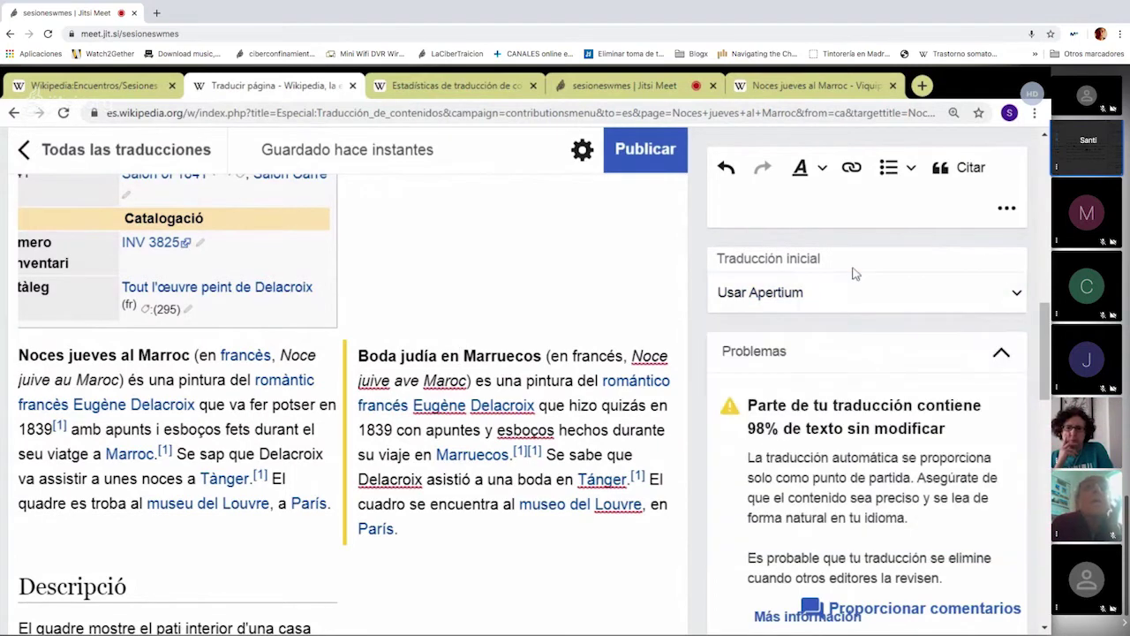
{"action": "left_click", "coordinate": [1005, 301]}
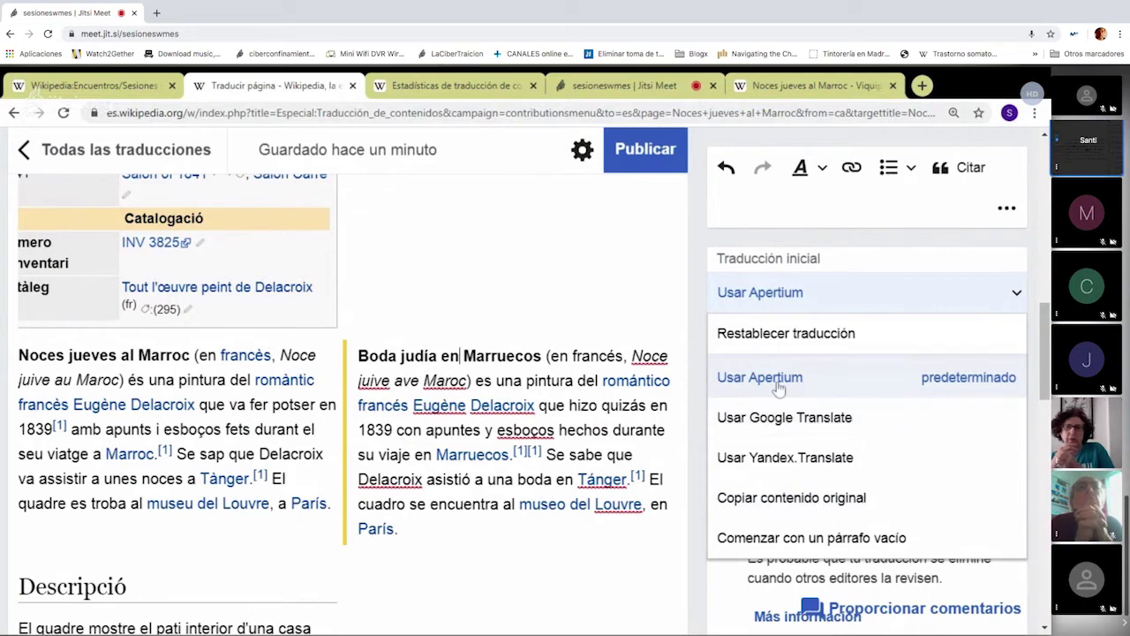
{"action": "left_click", "coordinate": [694, 398]}
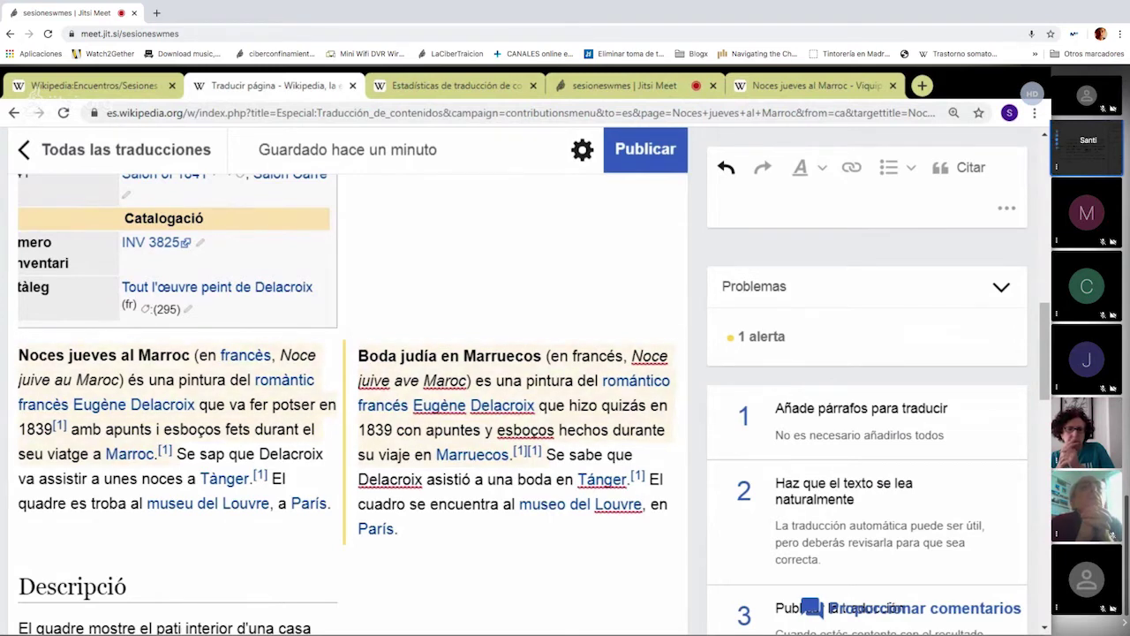
- Replace "que hizo quizás" with ", pintada seguramente" after "Eugène Delacroix" in the Spanish introductory paragraph
{"action": "left_click_drag", "start_coordinate": [569, 405], "coordinate": [646, 405]}
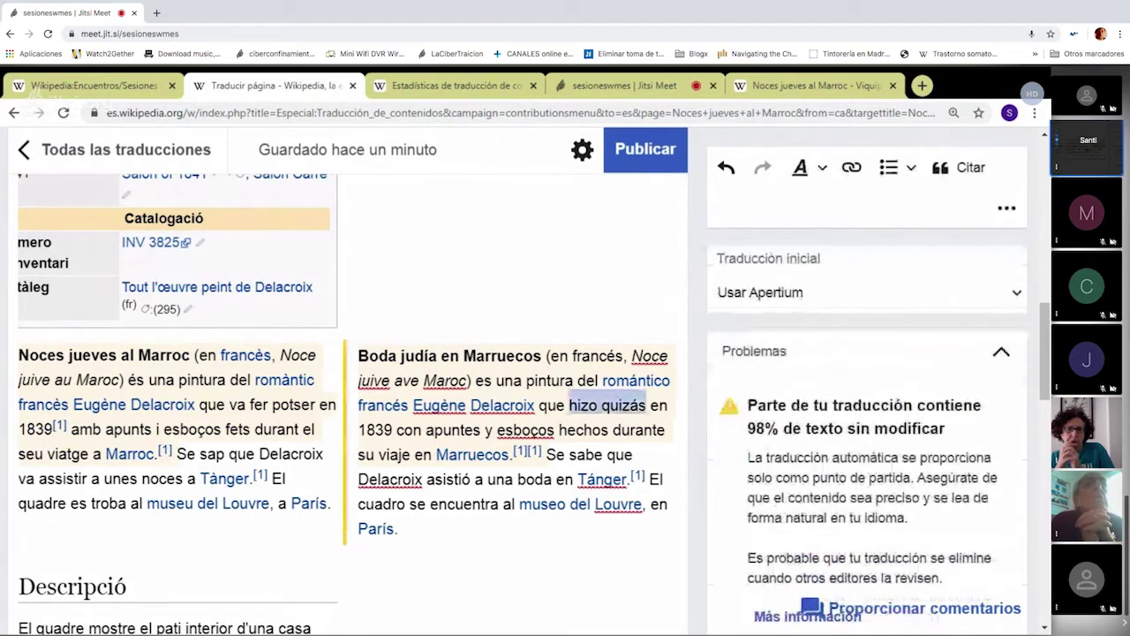
{"action": "left_click", "coordinate": [582, 405]}
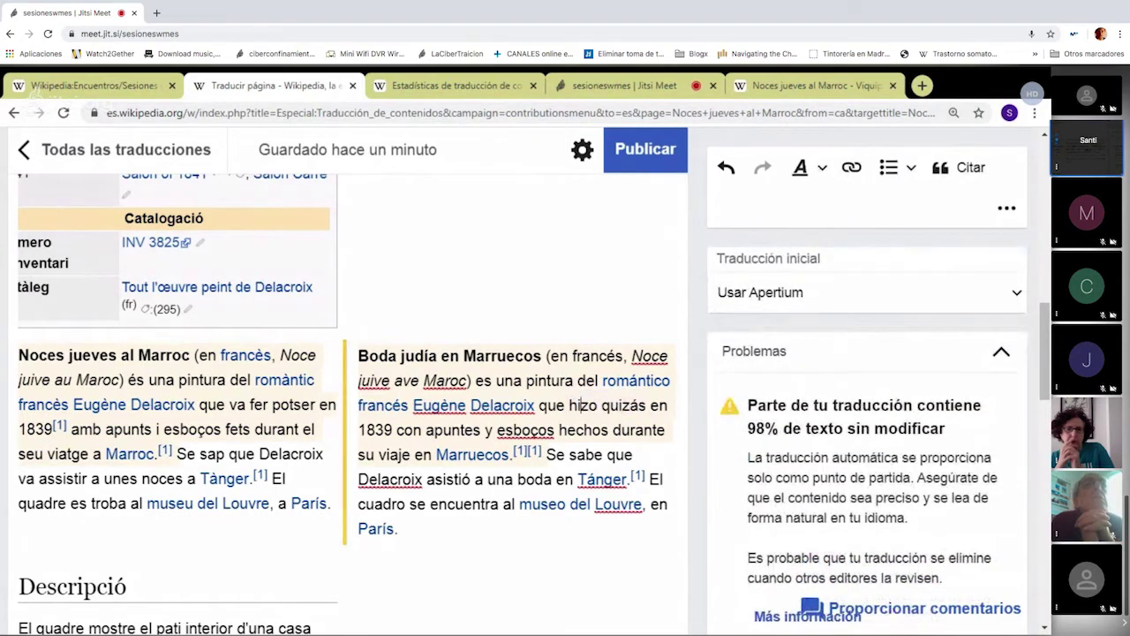
{"action": "left_click_drag", "start_coordinate": [570, 405], "coordinate": [645, 404]}
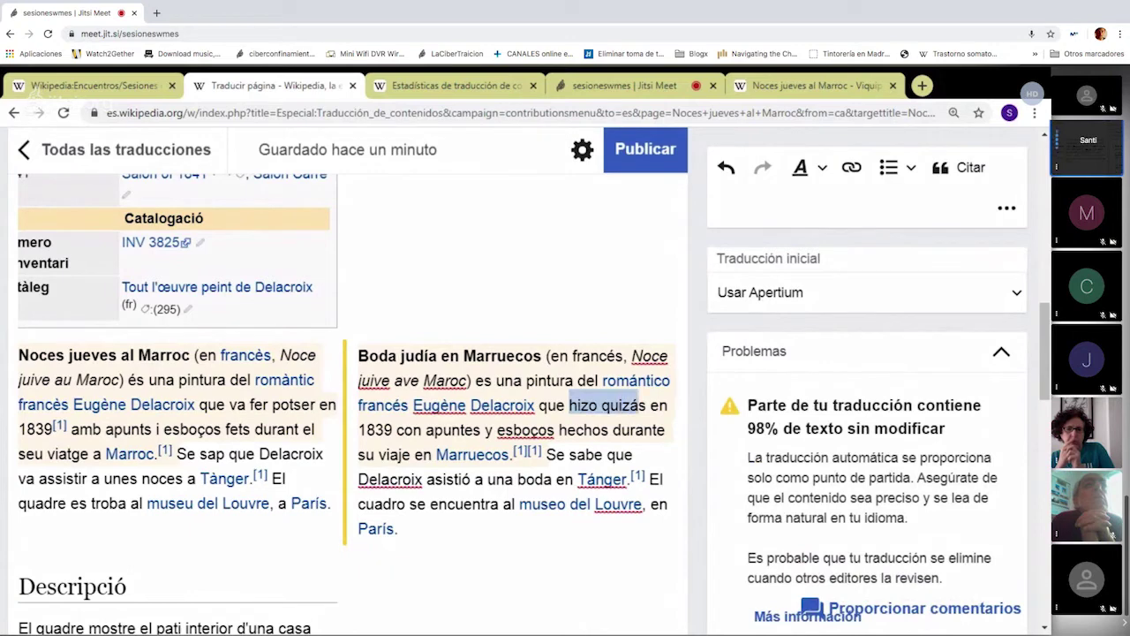
{"action": "left_click", "coordinate": [647, 405]}
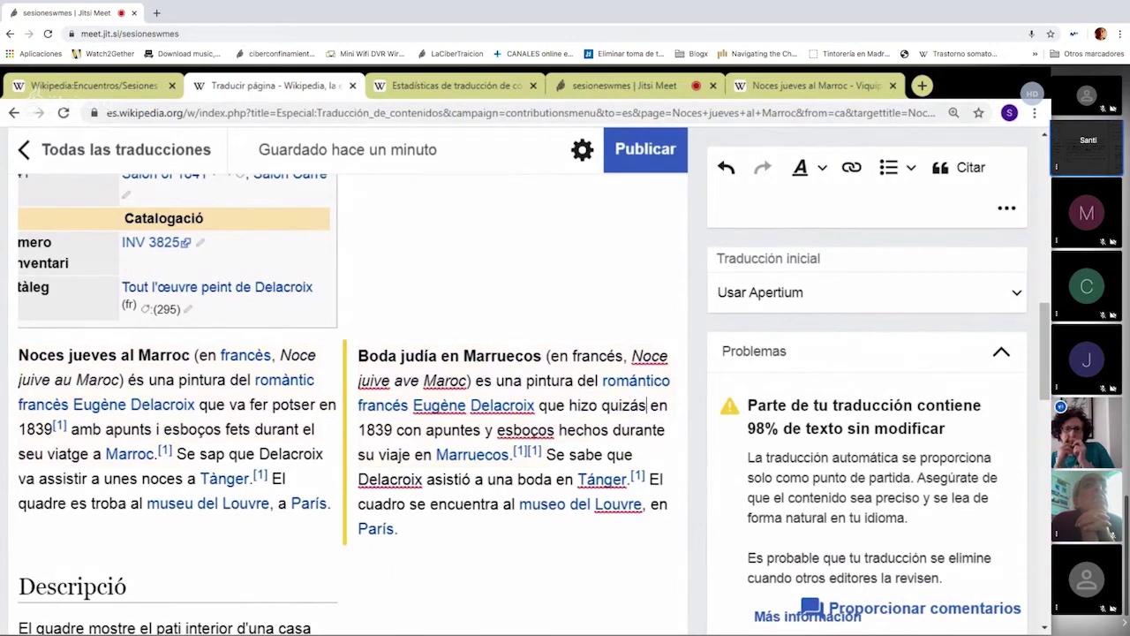
{"action": "key", "text": "BackSpace"}
{"action": "key", "text": "BackSpace"}
{"action": "key", "text": "BackSpace"}
{"action": "key", "text": "BackSpace"}
{"action": "key", "text": "BackSpace"}
{"action": "key", "text": "BackSpace"}
{"action": "key", "text": "BackSpace"}
{"action": "key", "text": "BackSpace"}
{"action": "key", "text": "BackSpace"}
{"action": "key", "text": "BackSpace"}
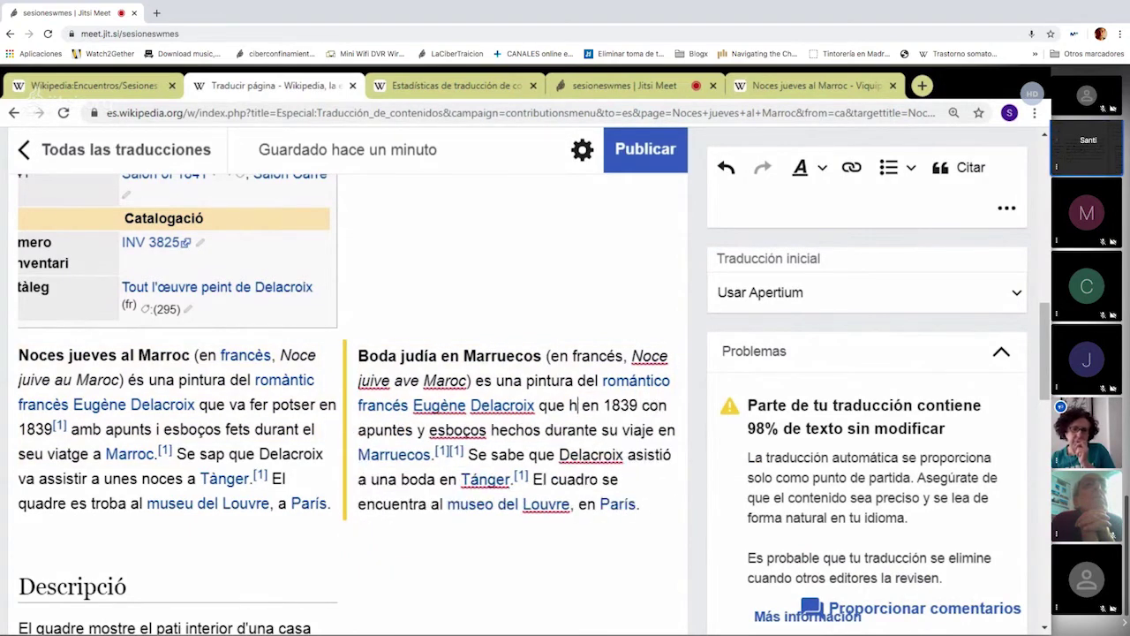
{"action": "key", "text": "BackSpace"}
{"action": "key", "text": "BackSpace"}
{"action": "key", "text": "BackSpace"}
{"action": "key", "text": "BackSpace"}
{"action": "key", "text": "BackSpace"}
{"action": "key", "text": "BackSpace"}
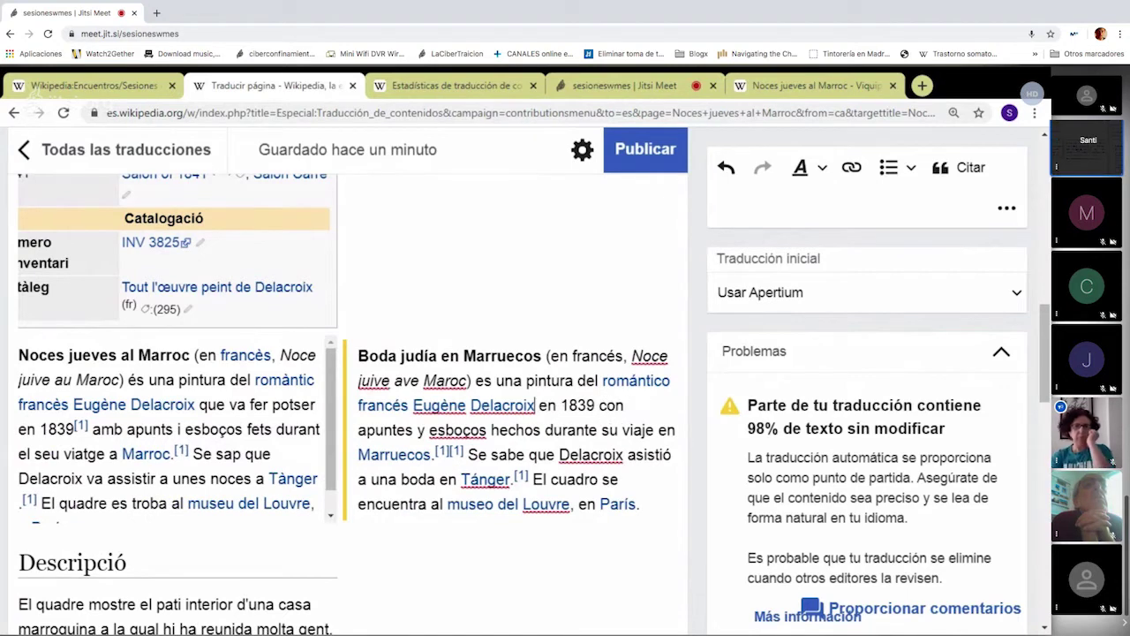
{"action": "type", "text": ","}
{"action": "type", "text": " pintada"}
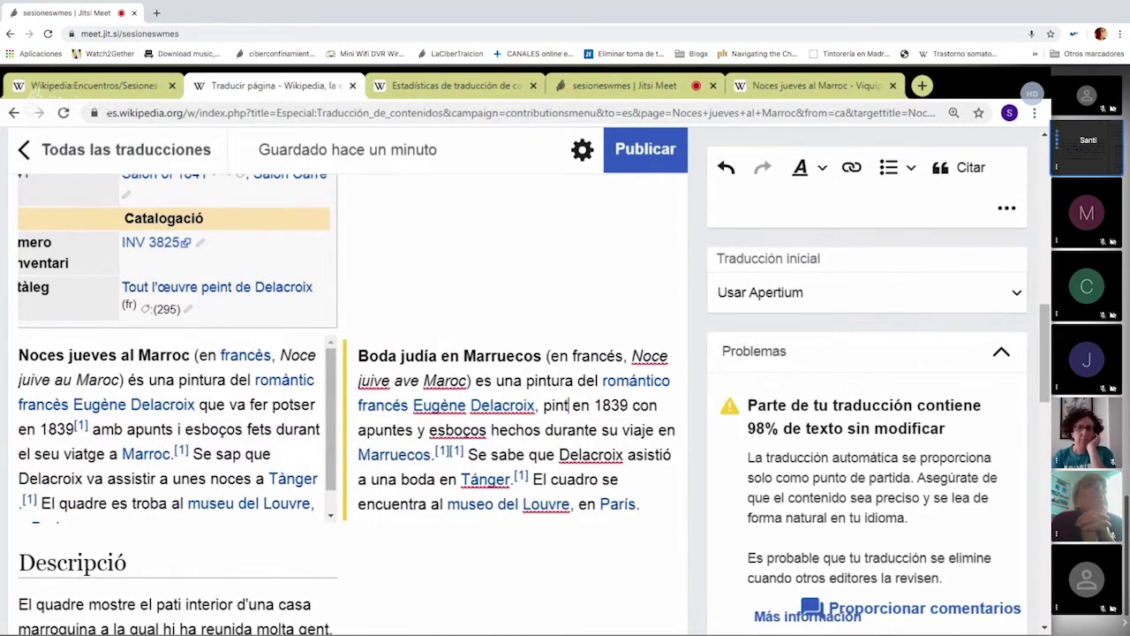
{"action": "type", "text": " seguramen"}
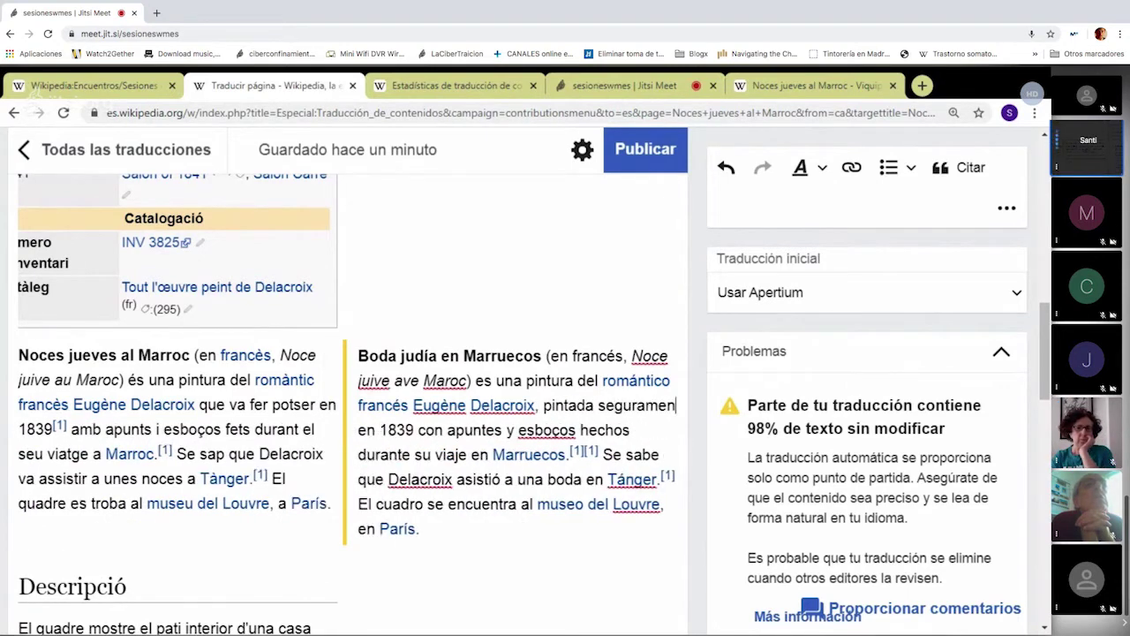
{"action": "type", "text": "te"}
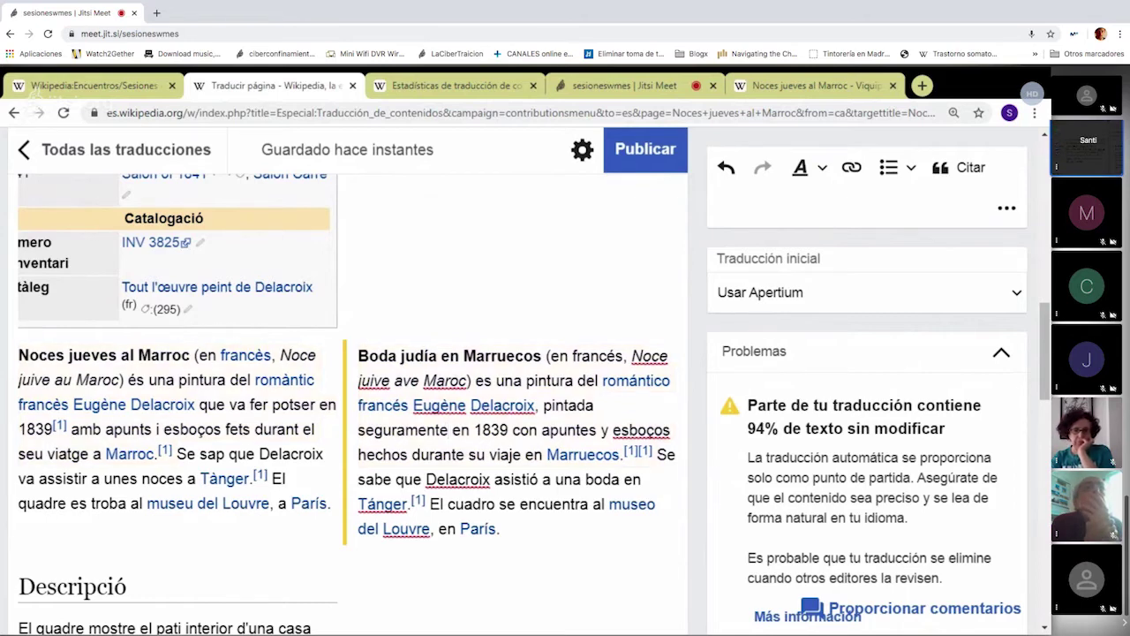
- Correct the misspelled word for sketches to "esbozos" and change the preposition before "Marruecos" to "a" in the introductory paragraph
{"action": "key", "text": "BackSpace"}
{"action": "key", "text": "BackSpace"}
{"action": "key", "text": "BackSpace"}
{"action": "type", "text": "zos"}
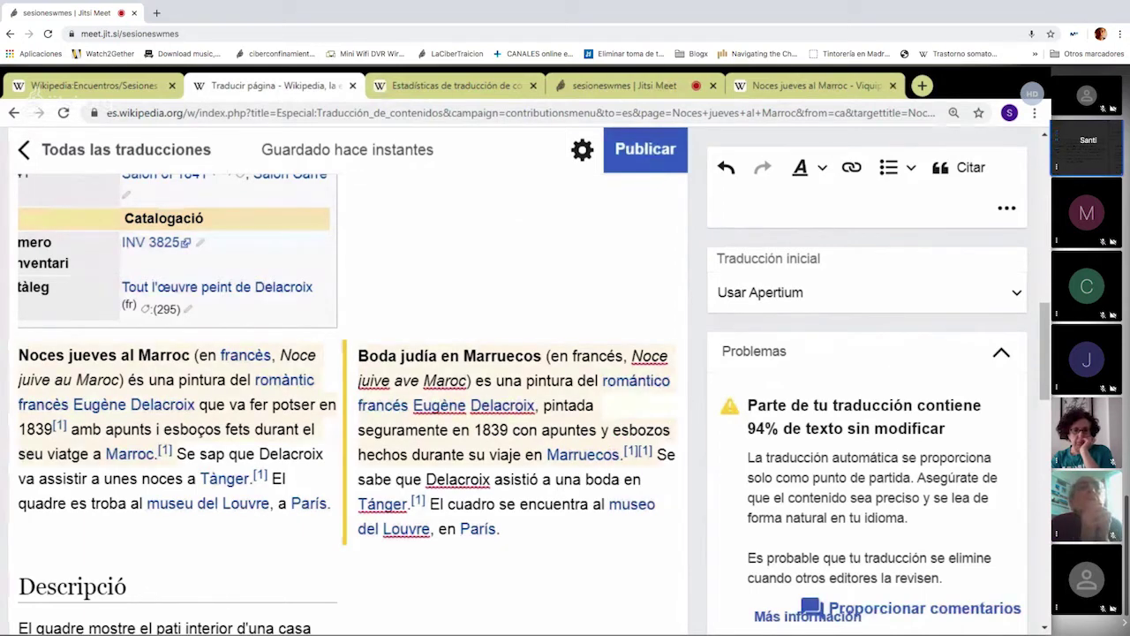
{"action": "left_click", "coordinate": [543, 454]}
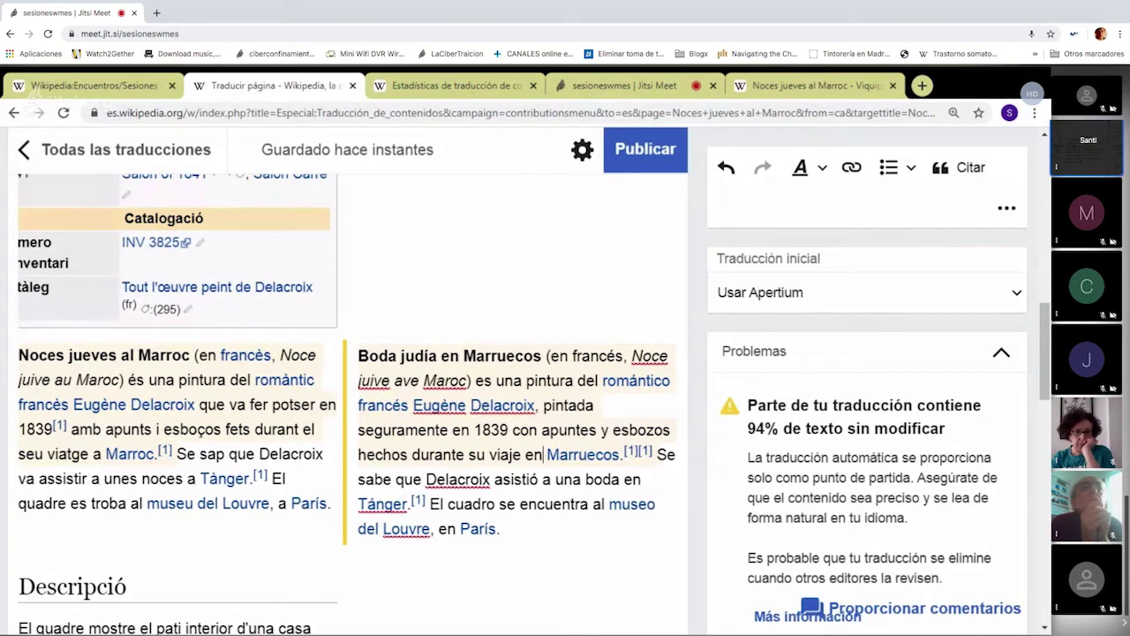
{"action": "key", "text": "BackSpace"}
{"action": "key", "text": "BackSpace"}
{"action": "type", "text": "a"}
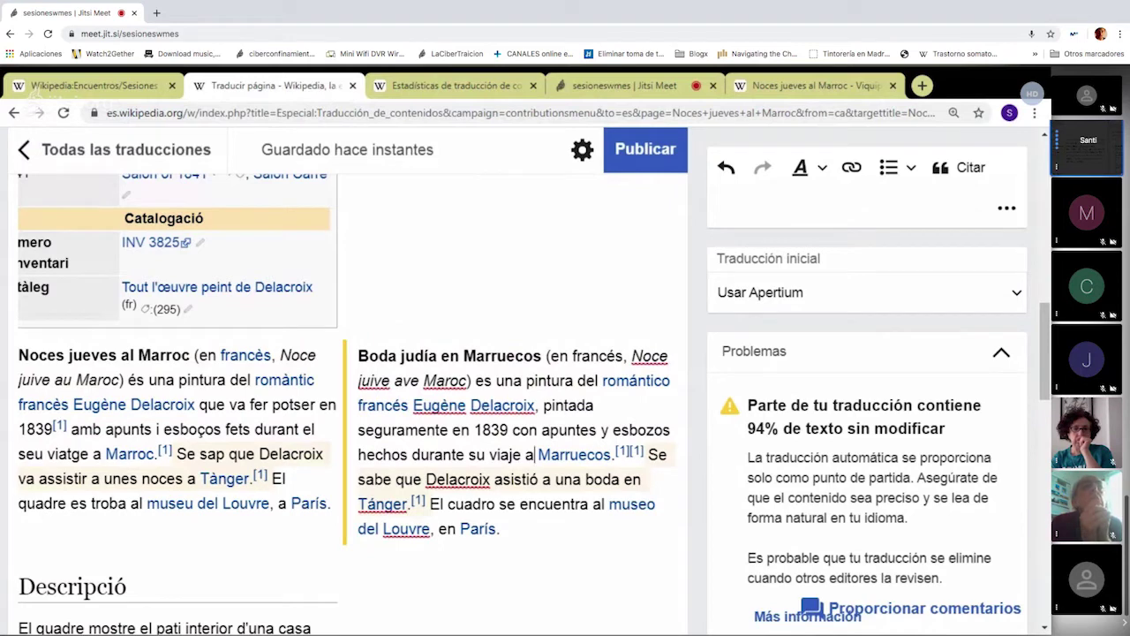
- Replace "al" with "en el" before "museo del Louvre" in the last sentence of the introductory paragraph
{"action": "double_click", "coordinate": [599, 503]}
{"action": "type", "text": "el"}
{"action": "key", "text": "BackSpace"}
{"action": "key", "text": "BackSpace"}
{"action": "type", "text": "en el"}
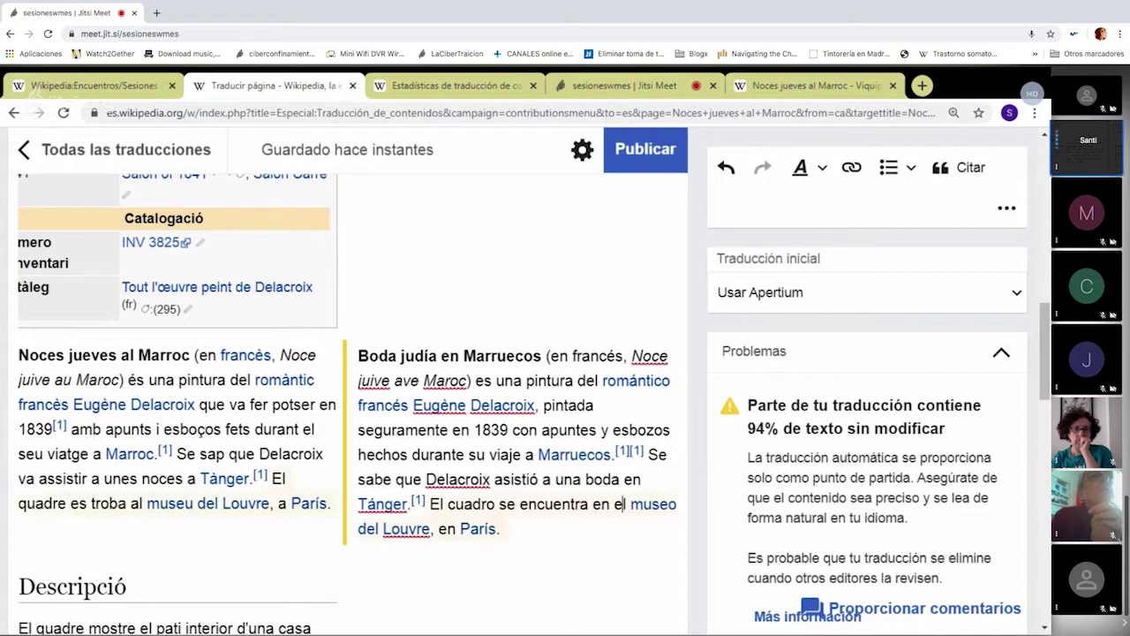
- Add the Spanish translations of the "Descripció" heading and the paragraph beneath it
{"action": "scroll", "coordinate": [479, 441], "scroll_direction": "down", "scroll_amount": 2}
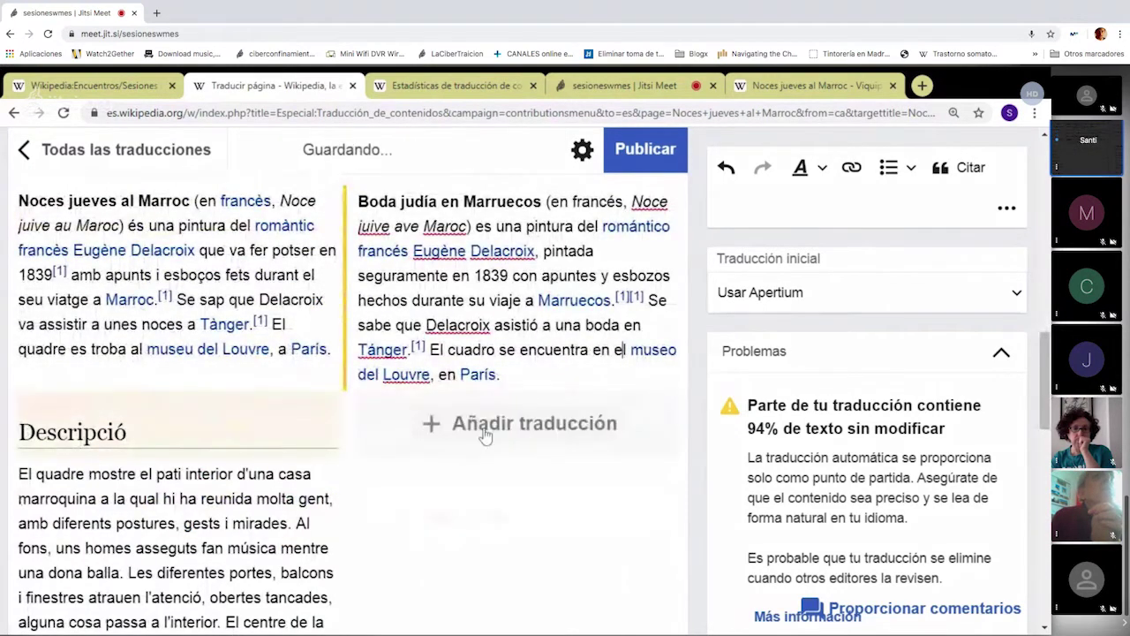
{"action": "left_click", "coordinate": [488, 430]}
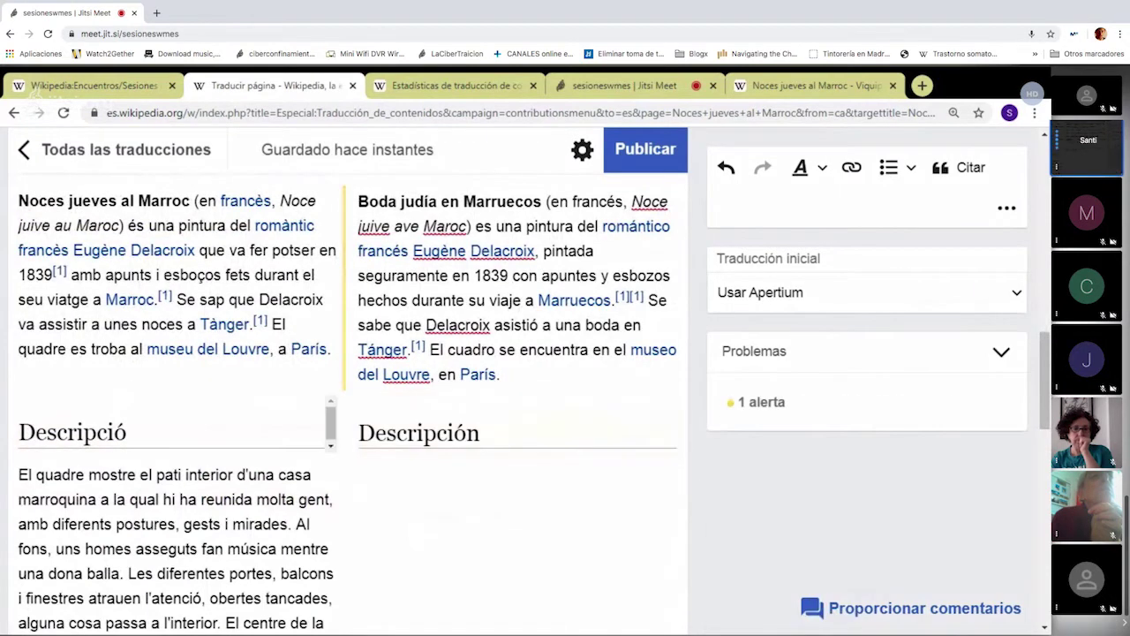
{"action": "scroll", "coordinate": [503, 439], "scroll_direction": "down", "scroll_amount": 2}
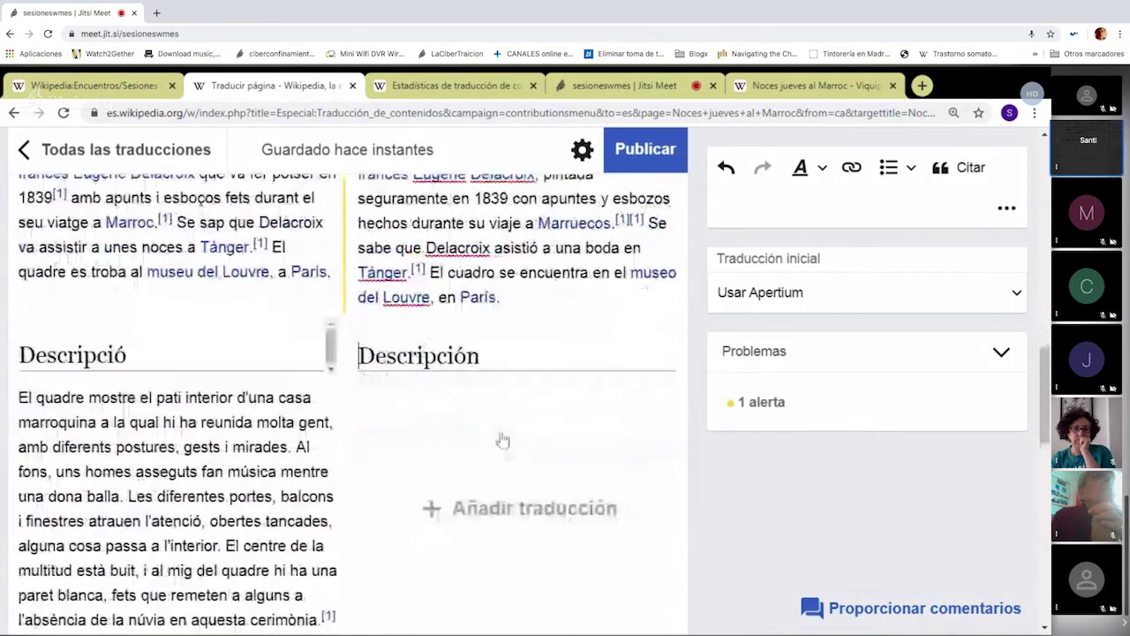
{"action": "scroll", "coordinate": [507, 455], "scroll_direction": "down", "scroll_amount": 1}
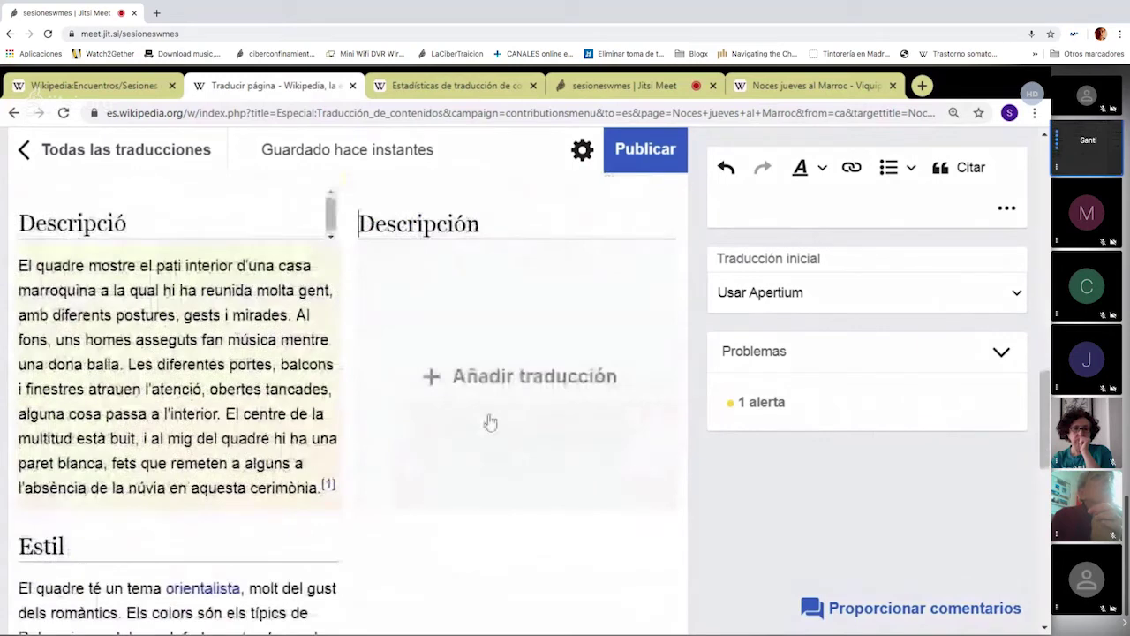
{"action": "scroll", "coordinate": [490, 421], "scroll_direction": "down", "scroll_amount": 6}
{"action": "scroll", "coordinate": [497, 423], "scroll_direction": "up", "scroll_amount": 6}
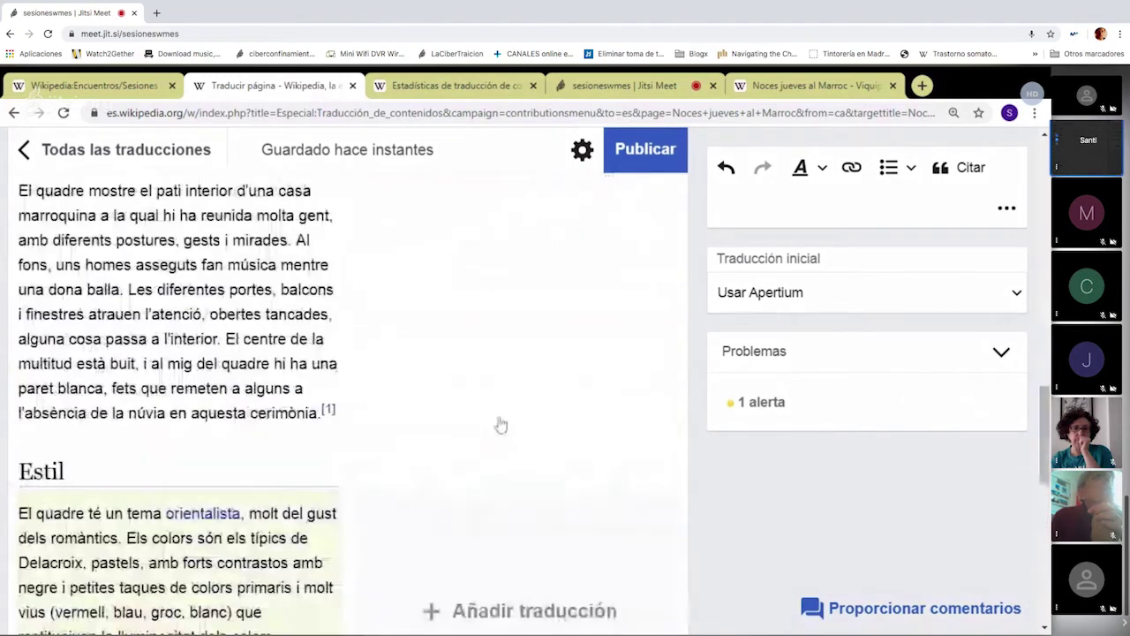
{"action": "scroll", "coordinate": [505, 433], "scroll_direction": "up", "scroll_amount": 1}
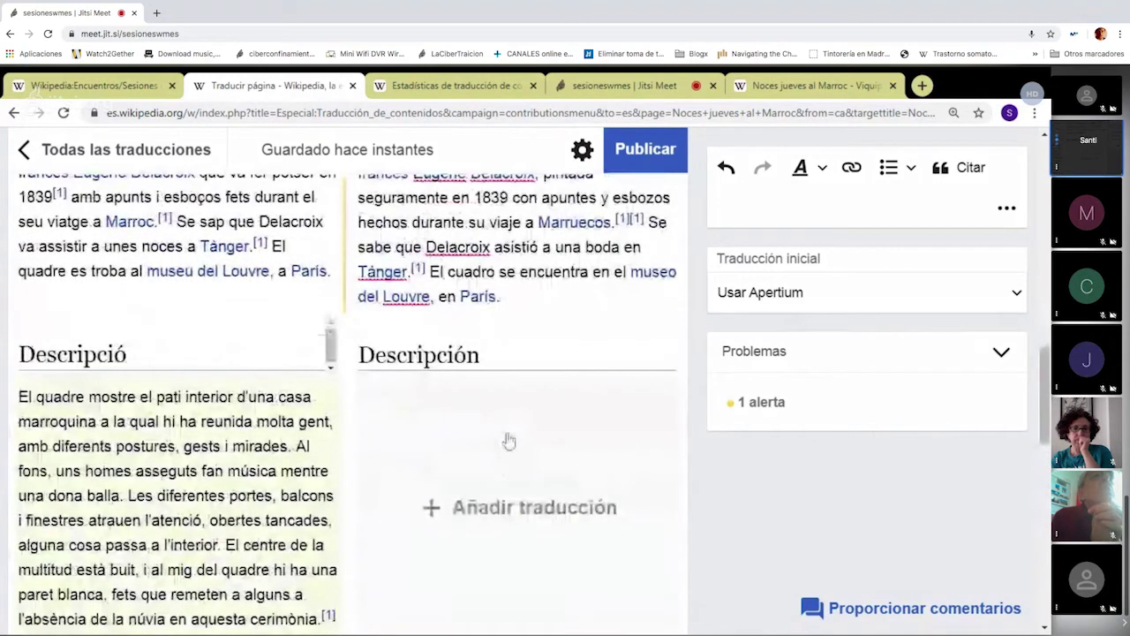
{"action": "scroll", "coordinate": [510, 440], "scroll_direction": "down", "scroll_amount": 2}
{"action": "left_click", "coordinate": [492, 356]}
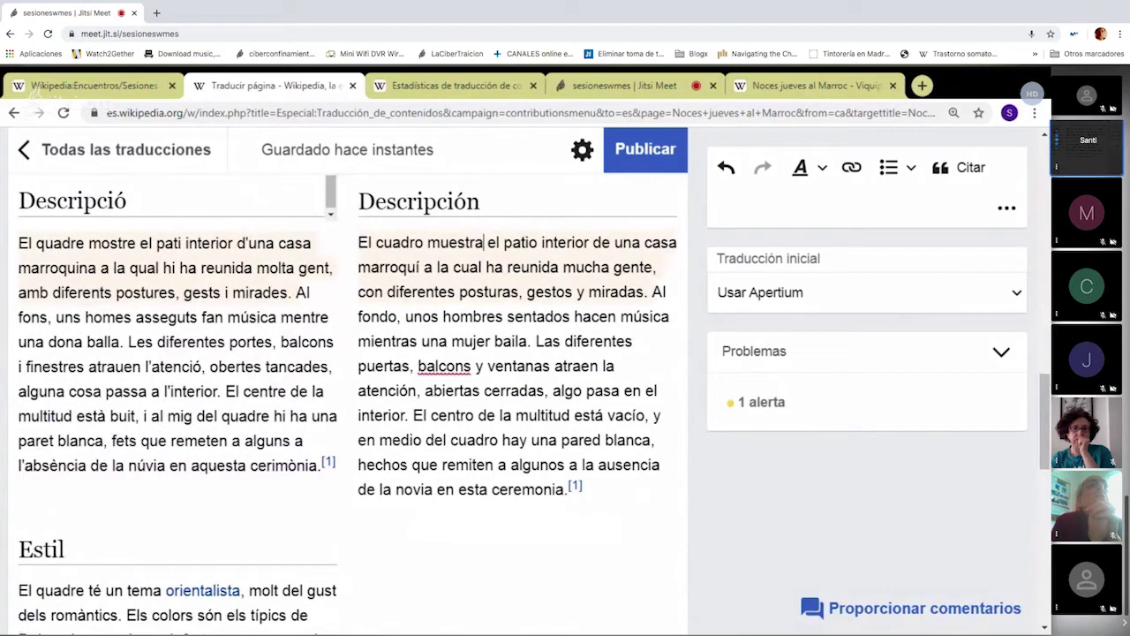
- Reword "a la cual ha reunida" as "en la cual se ha reunido" in the first sentence of the description
{"action": "left_click", "coordinate": [436, 267]}
{"action": "key", "text": "BackSpace"}
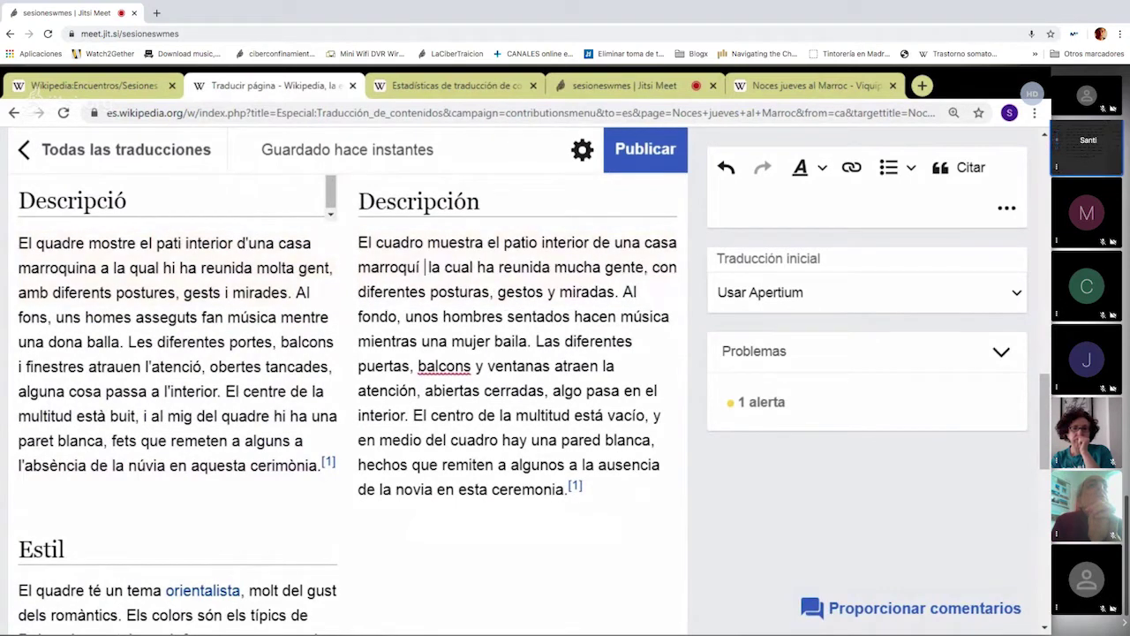
{"action": "type", "text": "en"}
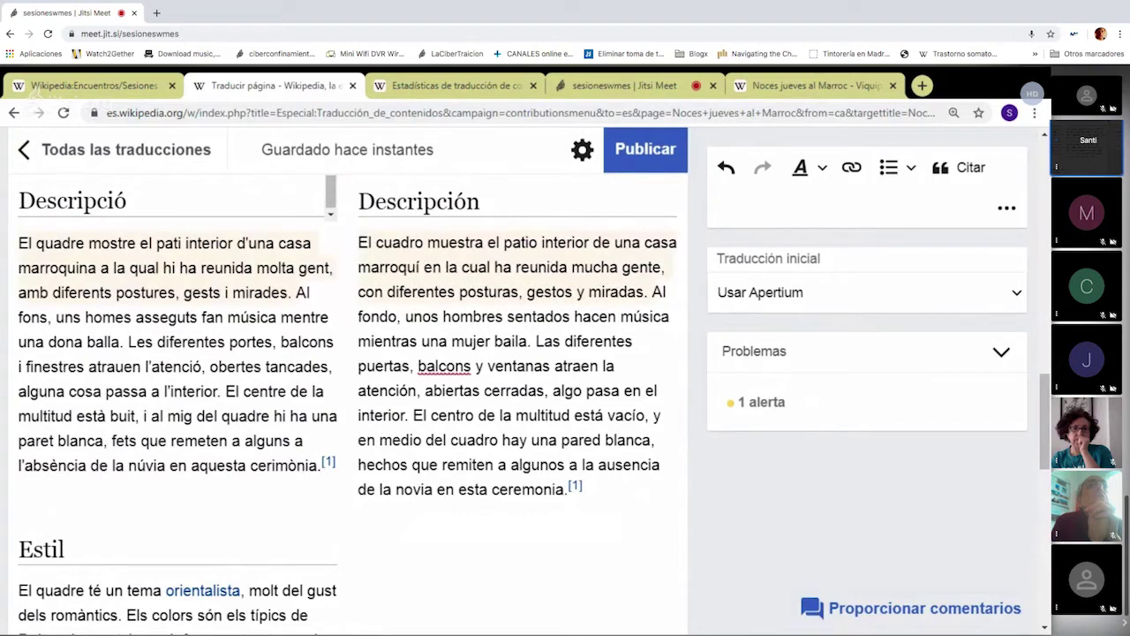
{"action": "left_click", "coordinate": [495, 267]}
{"action": "type", "text": "se"}
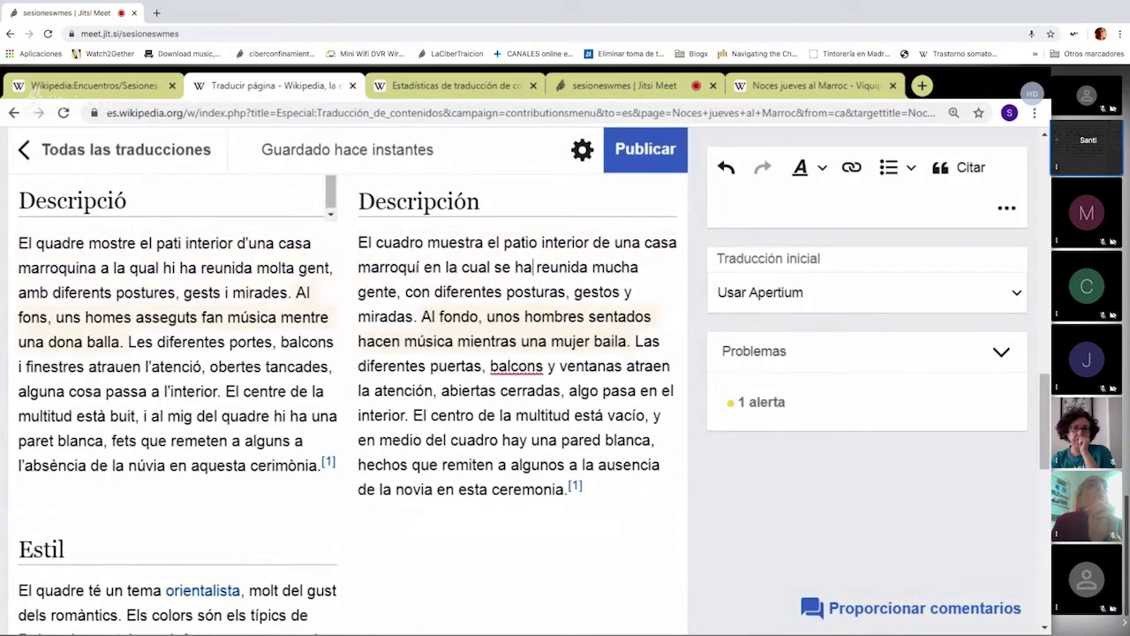
{"action": "left_click", "coordinate": [569, 267]}
{"action": "left_click", "coordinate": [587, 267]}
{"action": "key", "text": "BackSpace"}
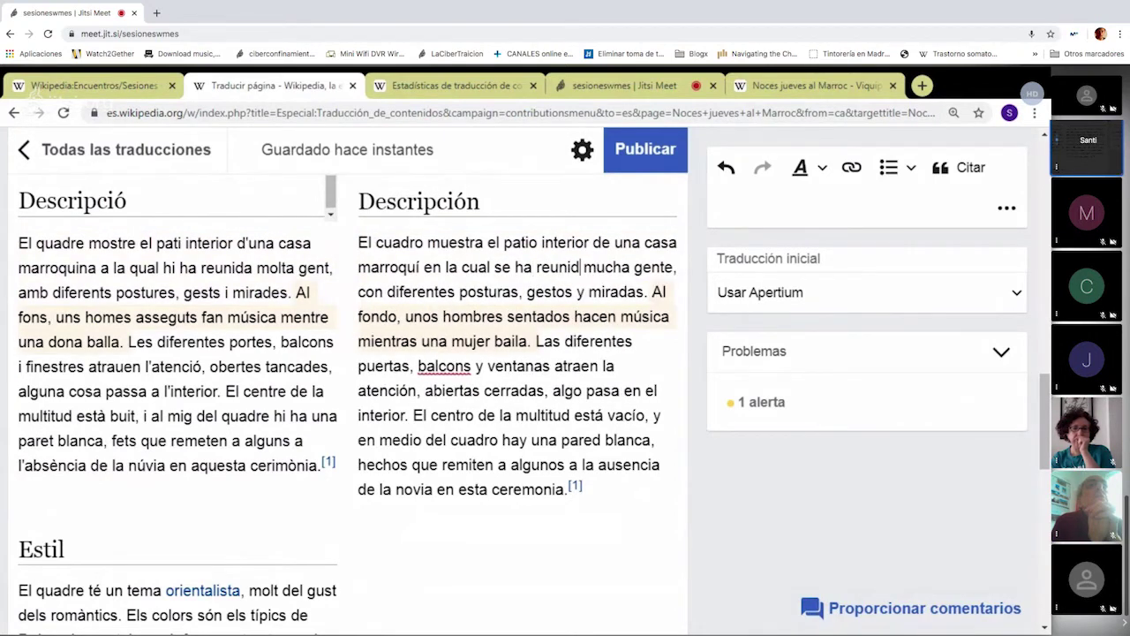
{"action": "type", "text": "o"}
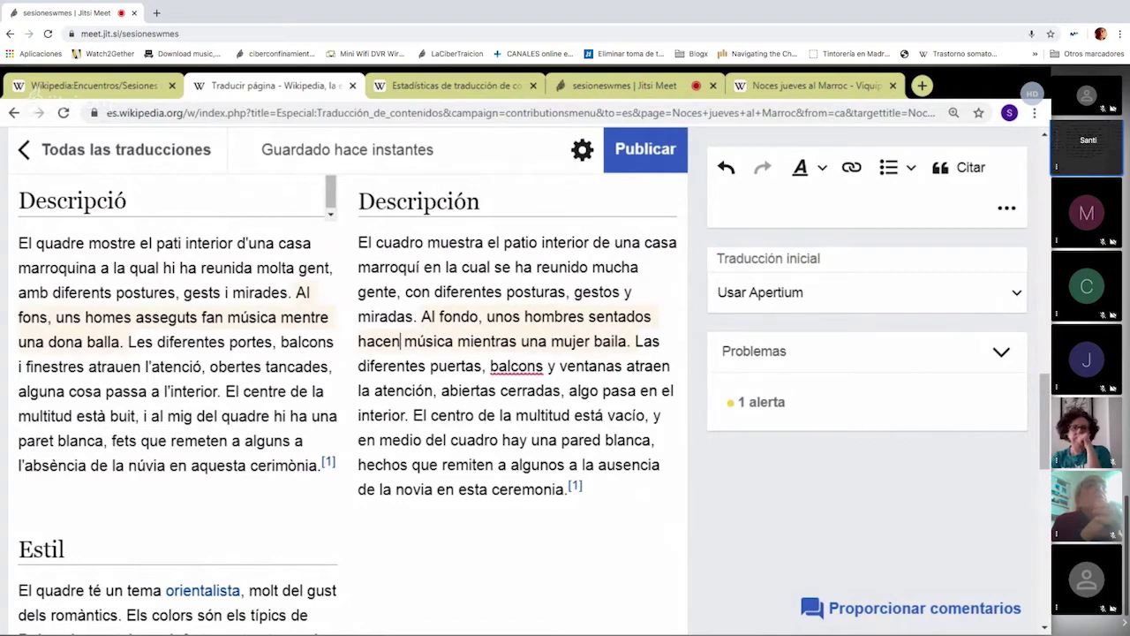
- Correct "balcons" to "balcones" in the description and check "abiertas cerradas" against the Catalan "obertes tancades"
{"action": "left_click", "coordinate": [541, 366]}
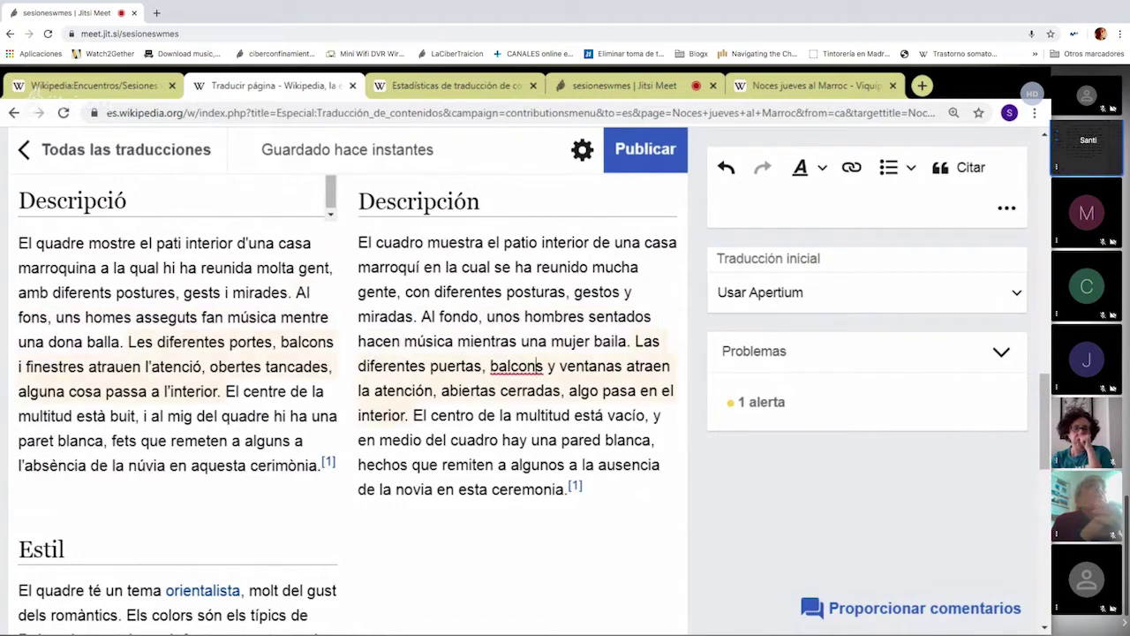
{"action": "type", "text": "e"}
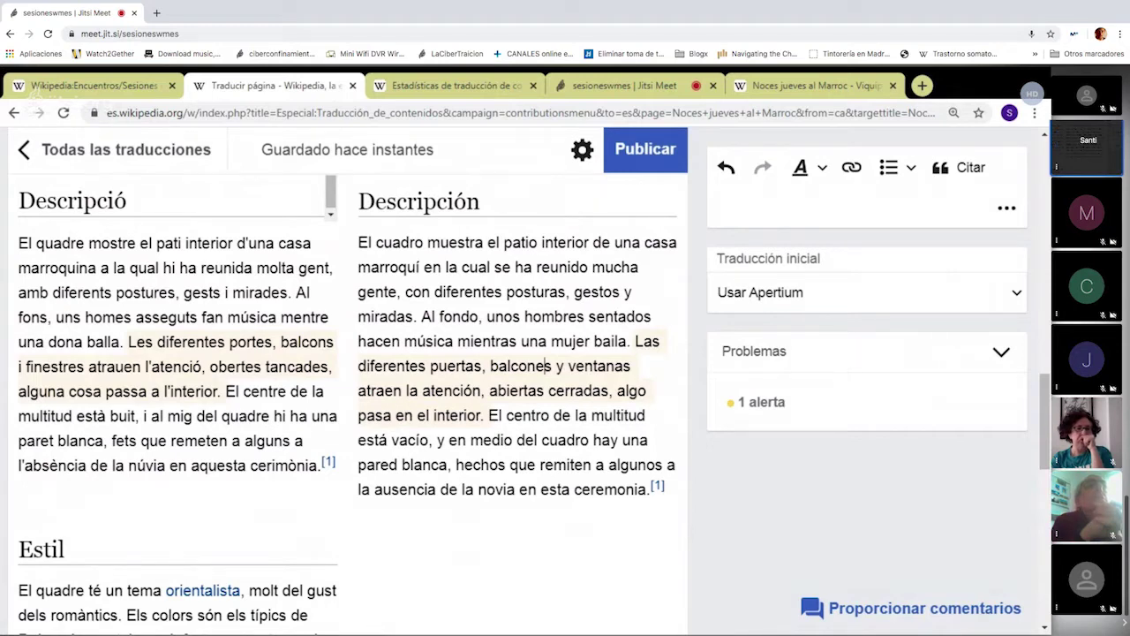
{"action": "left_click_drag", "start_coordinate": [210, 366], "coordinate": [329, 367]}
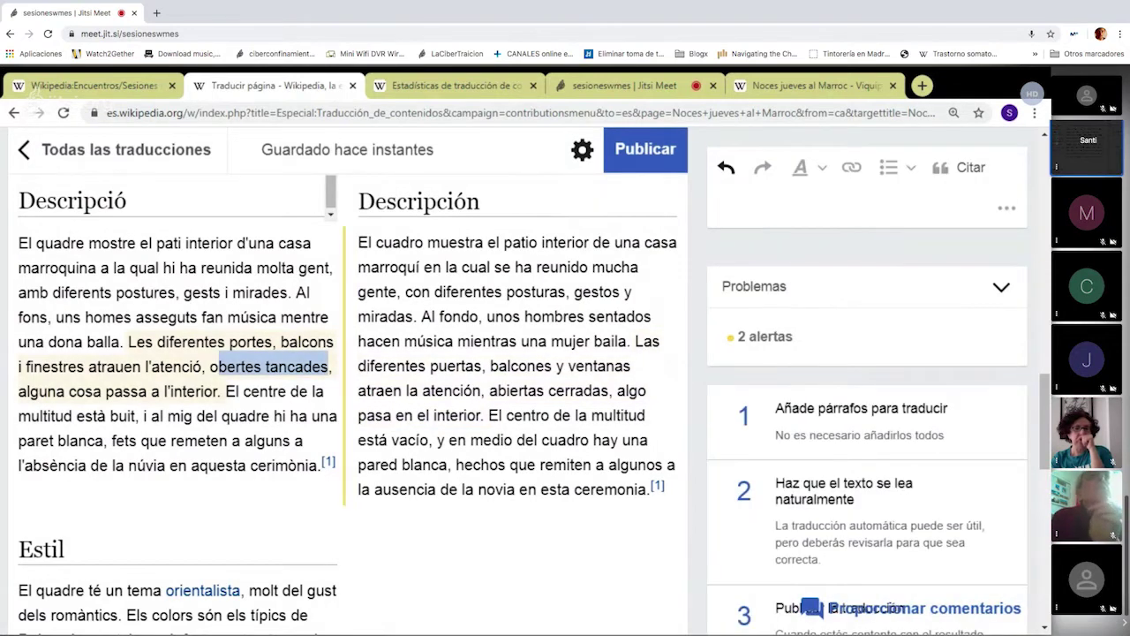
{"action": "left_click", "coordinate": [493, 390]}
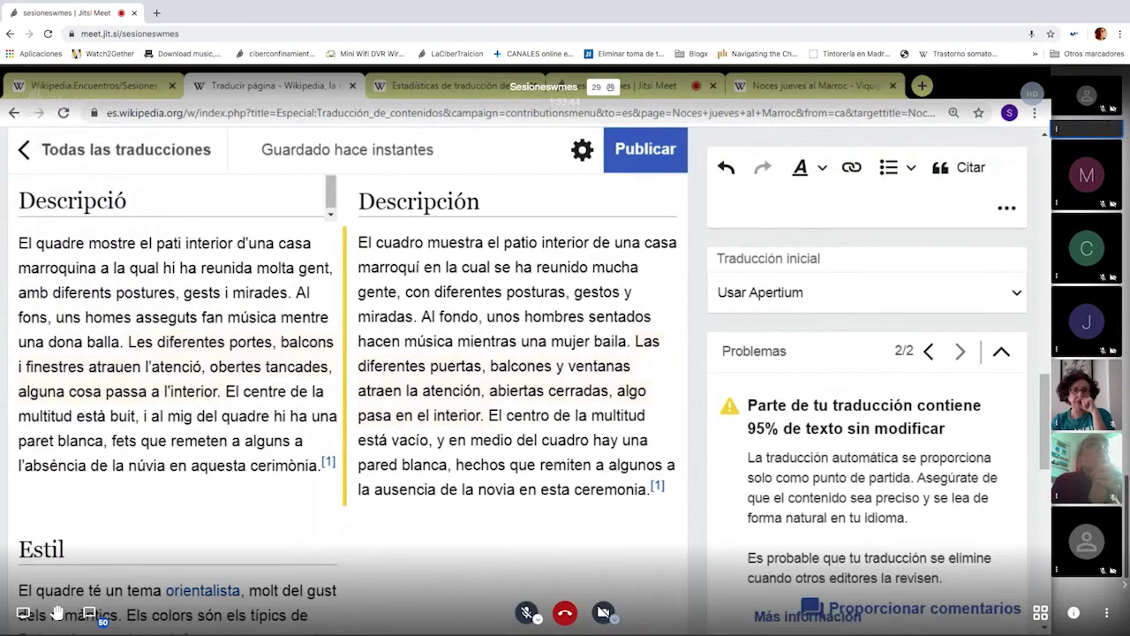
- Delete the sentence beginning "Las diferentes puertas, balcones y ventanas" from the Spanish description
{"action": "left_click_drag", "start_coordinate": [635, 341], "coordinate": [482, 415]}
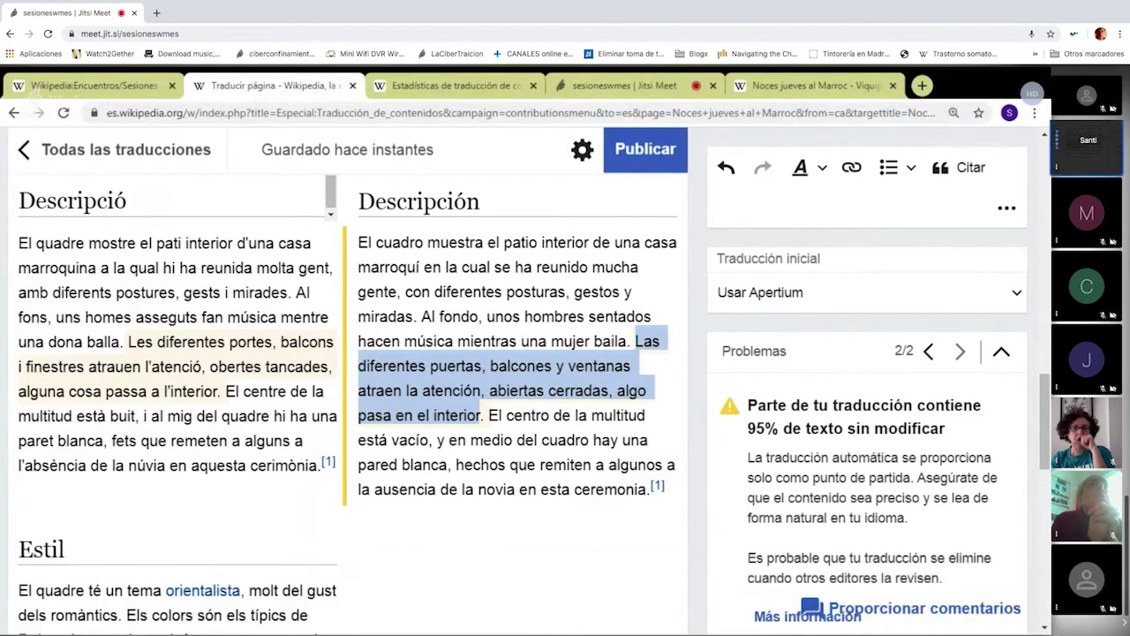
{"action": "key", "text": "BackSpace"}
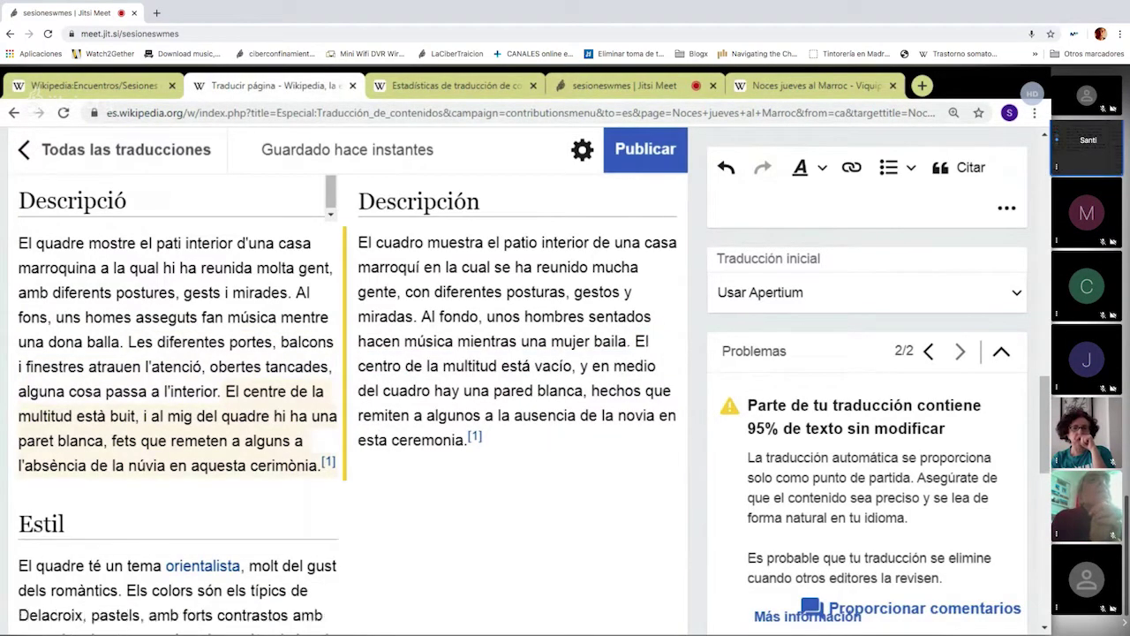
{"action": "key", "text": "BackSpace"}
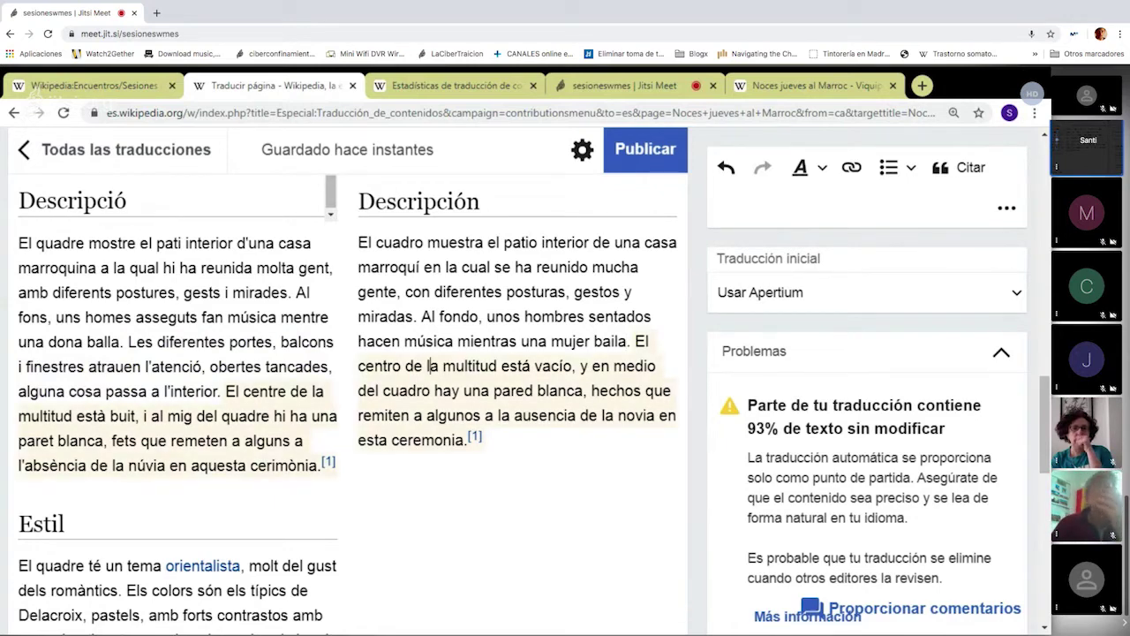
- Try to reword "El centro de la multitud" in the Spanish description as "La parte central de", checking the painting's image
{"action": "left_click_drag", "start_coordinate": [427, 366], "coordinate": [497, 366]}
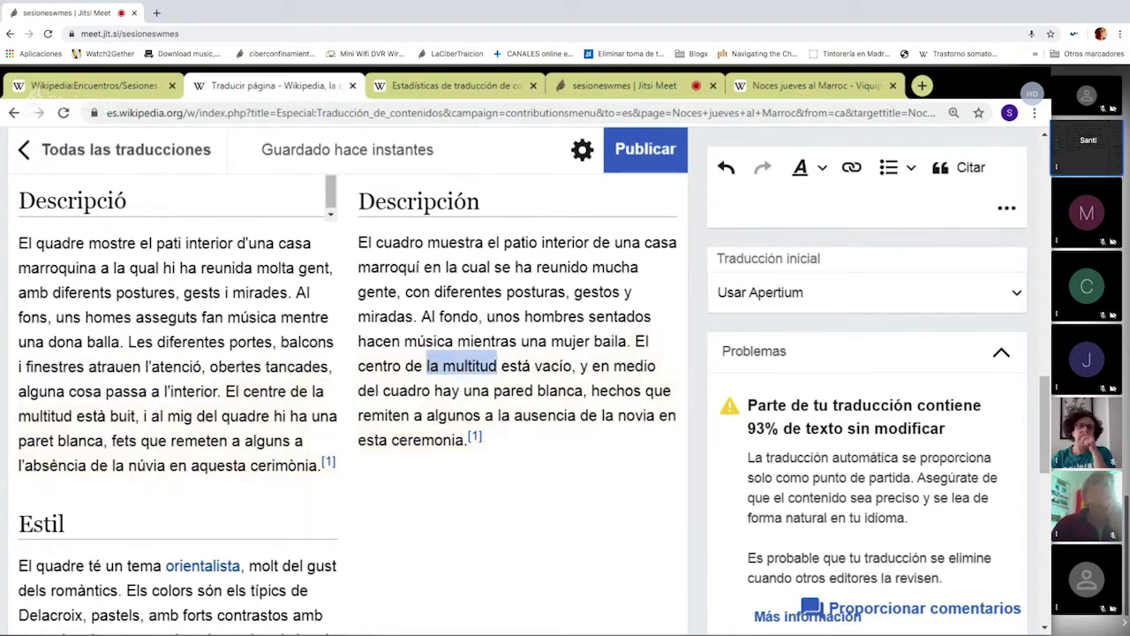
{"action": "key", "text": "BackSpace"}
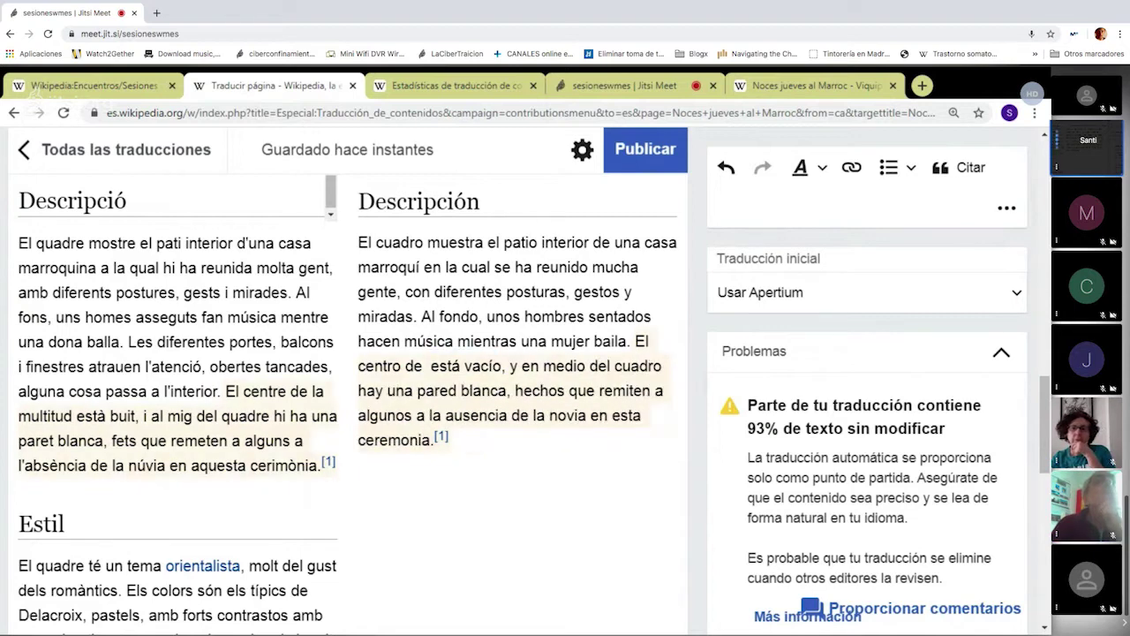
{"action": "left_click_drag", "start_coordinate": [636, 341], "coordinate": [425, 366]}
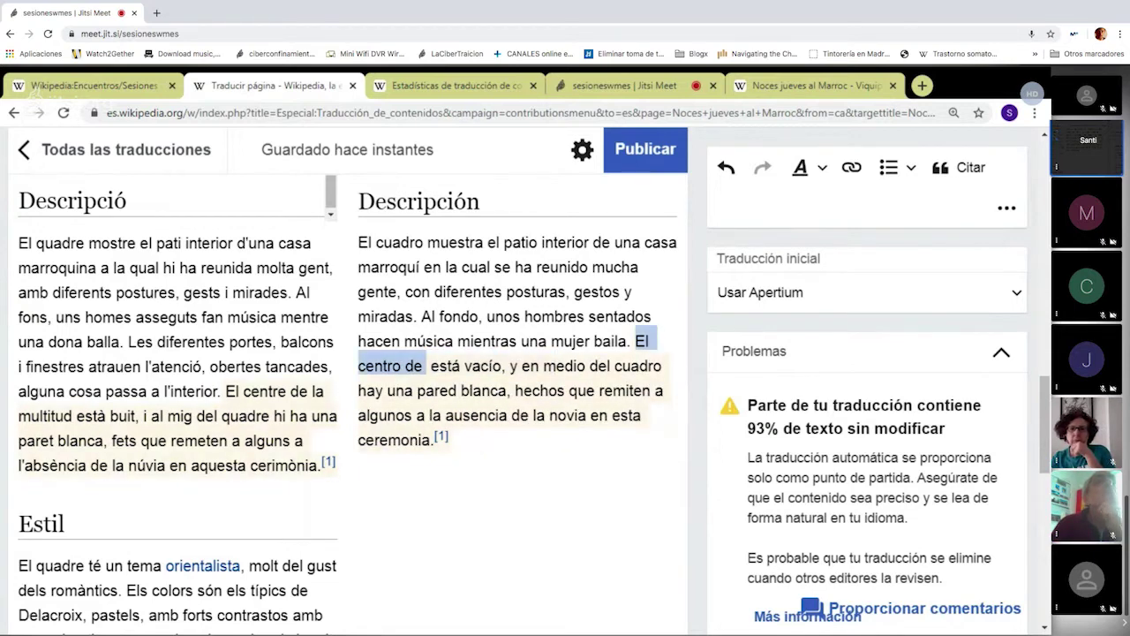
{"action": "type", "text": "La parte cen"}
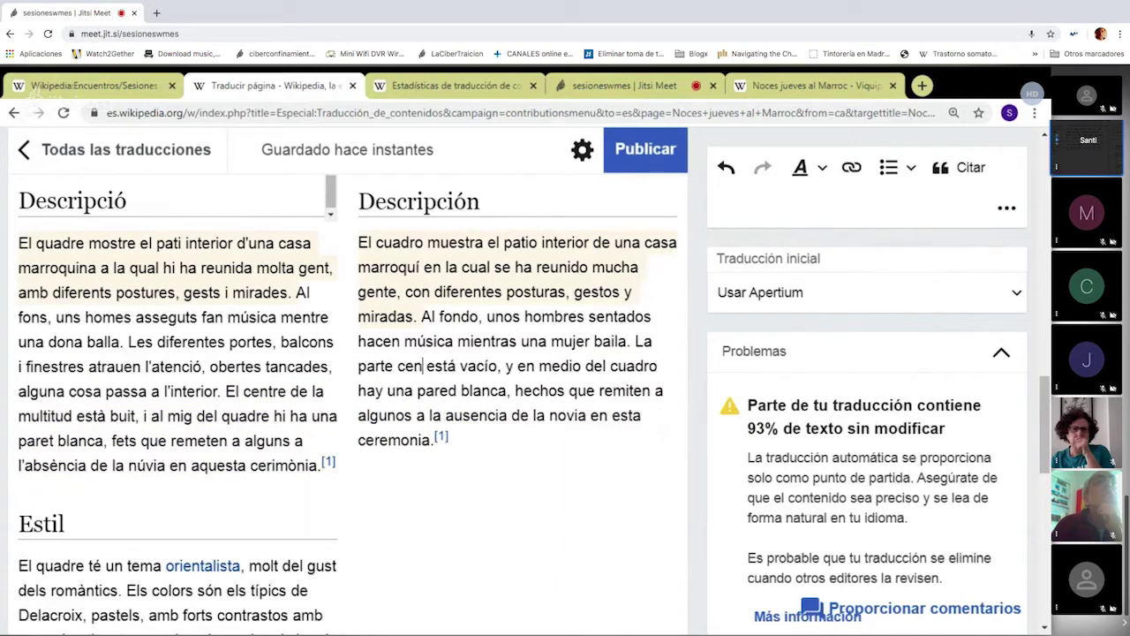
{"action": "type", "text": "tral d"}
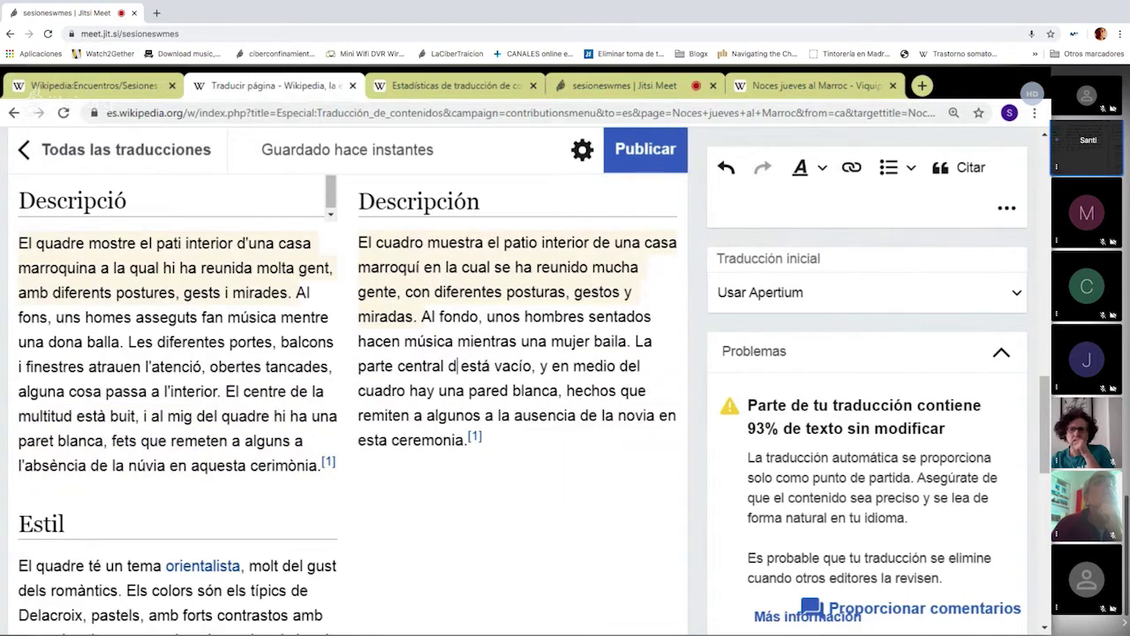
{"action": "type", "text": "e"}
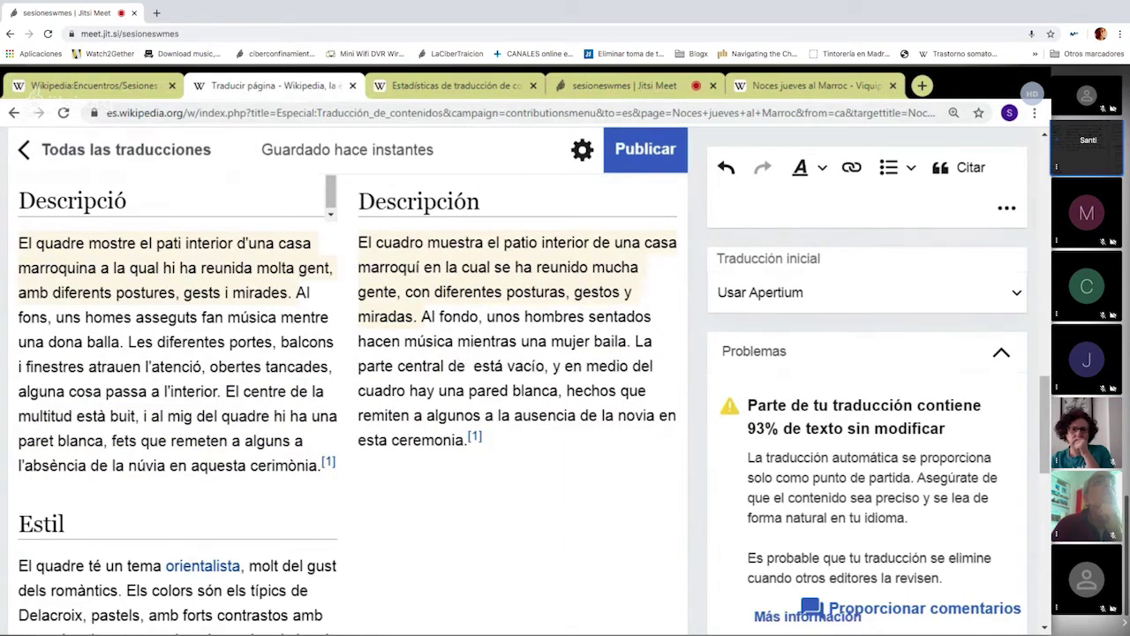
{"action": "key", "text": "BackSpace"}
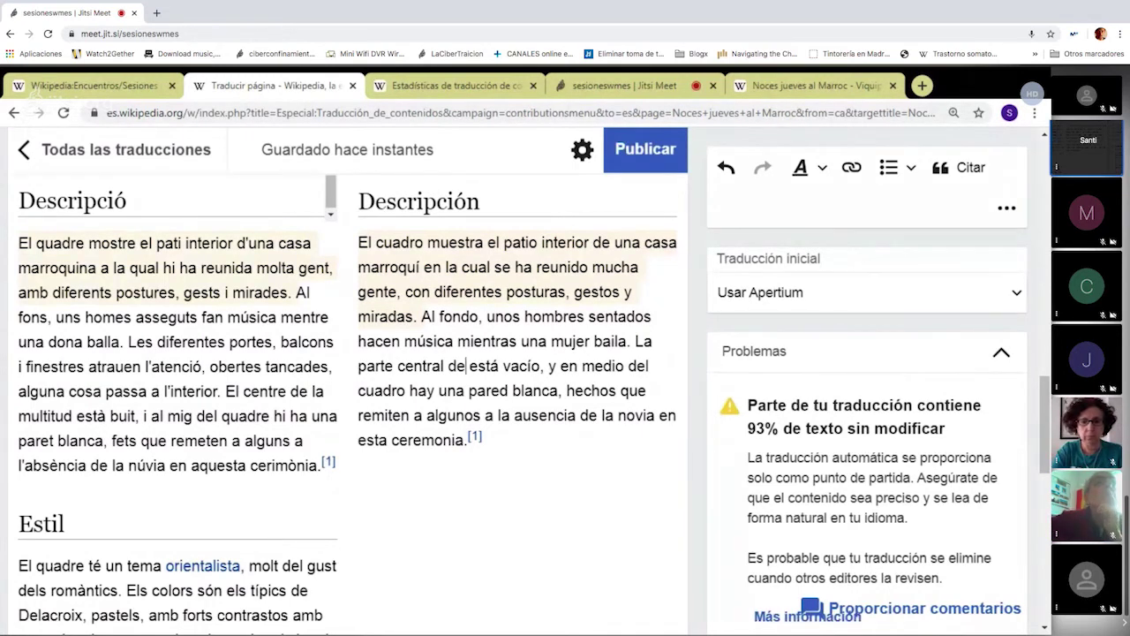
{"action": "scroll", "coordinate": [171, 329], "scroll_direction": "up", "scroll_amount": 5}
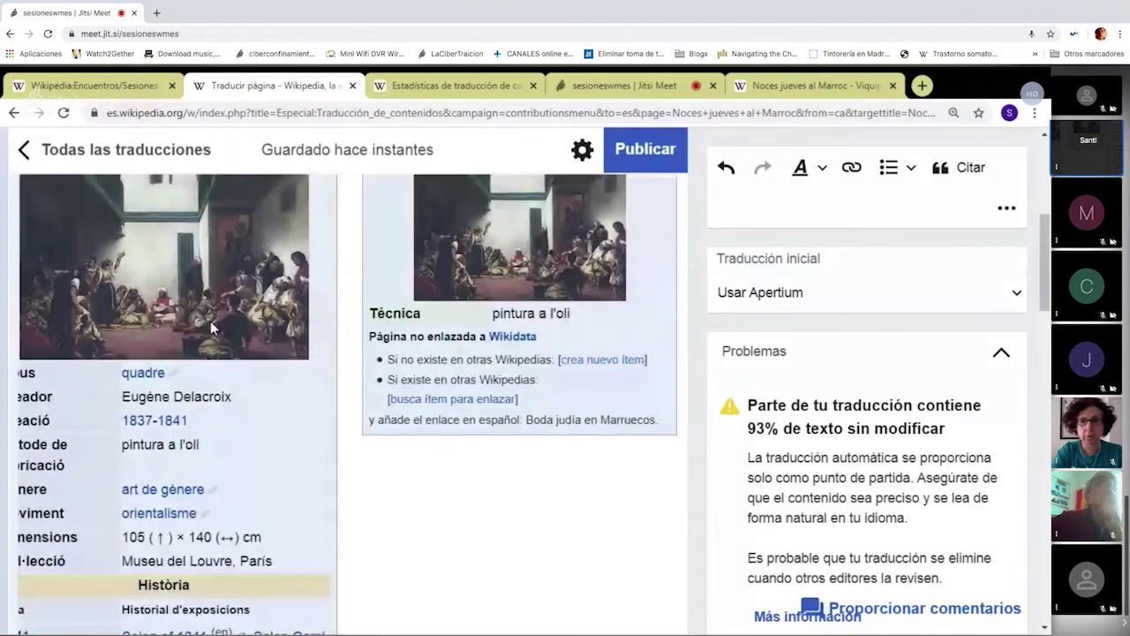
{"action": "scroll", "coordinate": [210, 321], "scroll_direction": "down", "scroll_amount": 5}
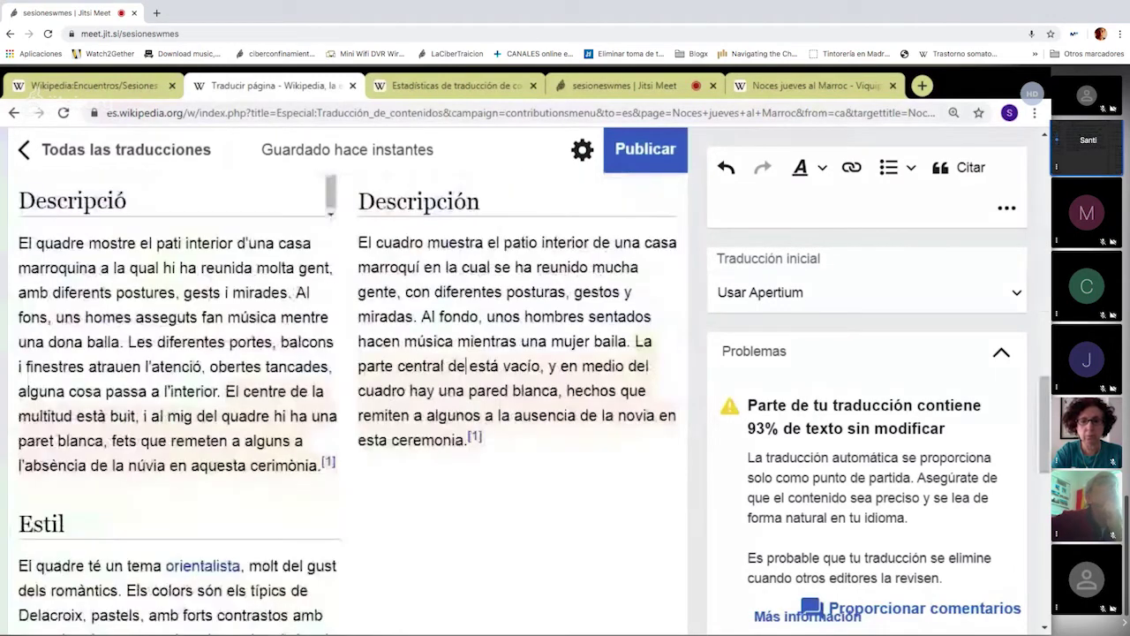
- Replace the clause about the empty centre in the Spanish description with "Las personas forman un ruedo con un vacío en el centro"
{"action": "left_click_drag", "start_coordinate": [634, 341], "coordinate": [540, 365]}
{"action": "type", "text": "Las perso"}
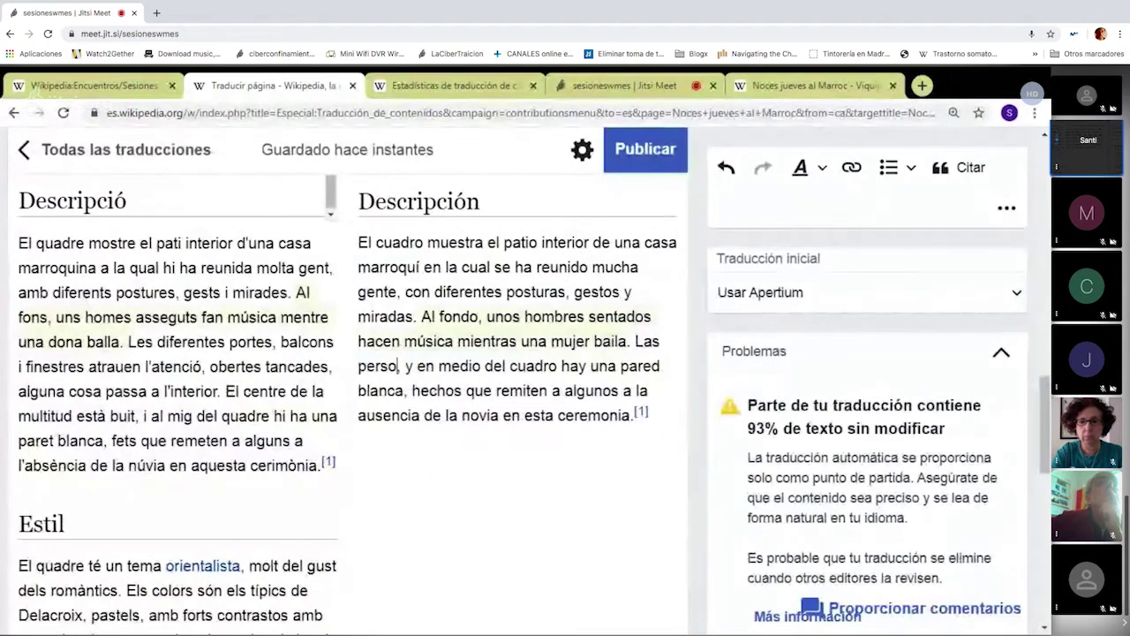
{"action": "type", "text": "nas f"}
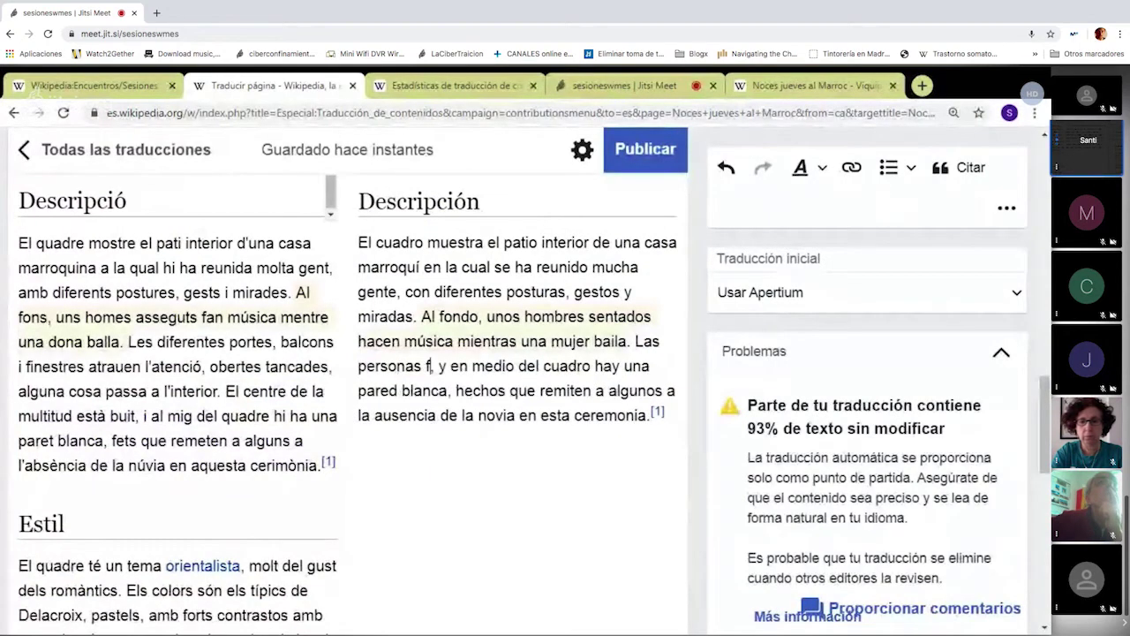
{"action": "type", "text": "orman "}
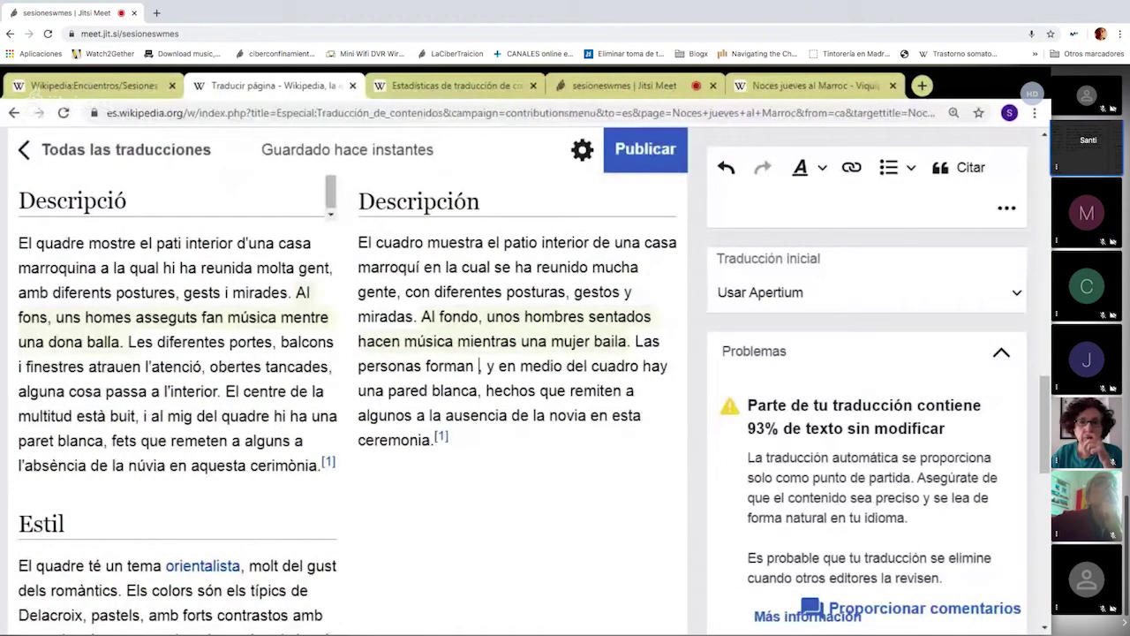
{"action": "type", "text": "un ruedo con u"}
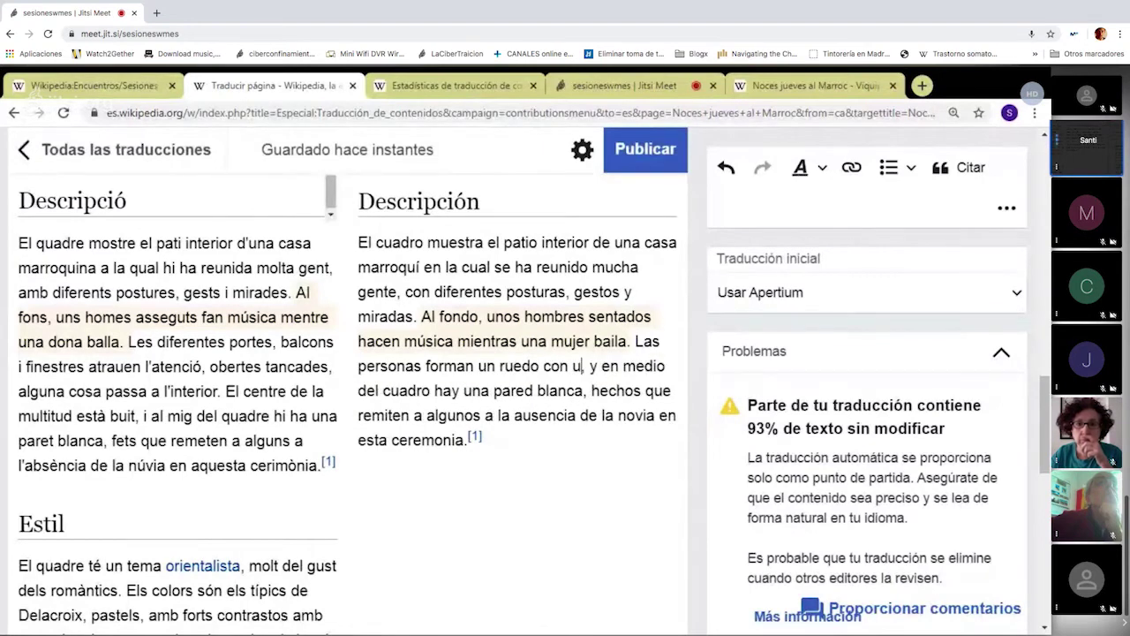
{"action": "type", "text": "n vacío en e"}
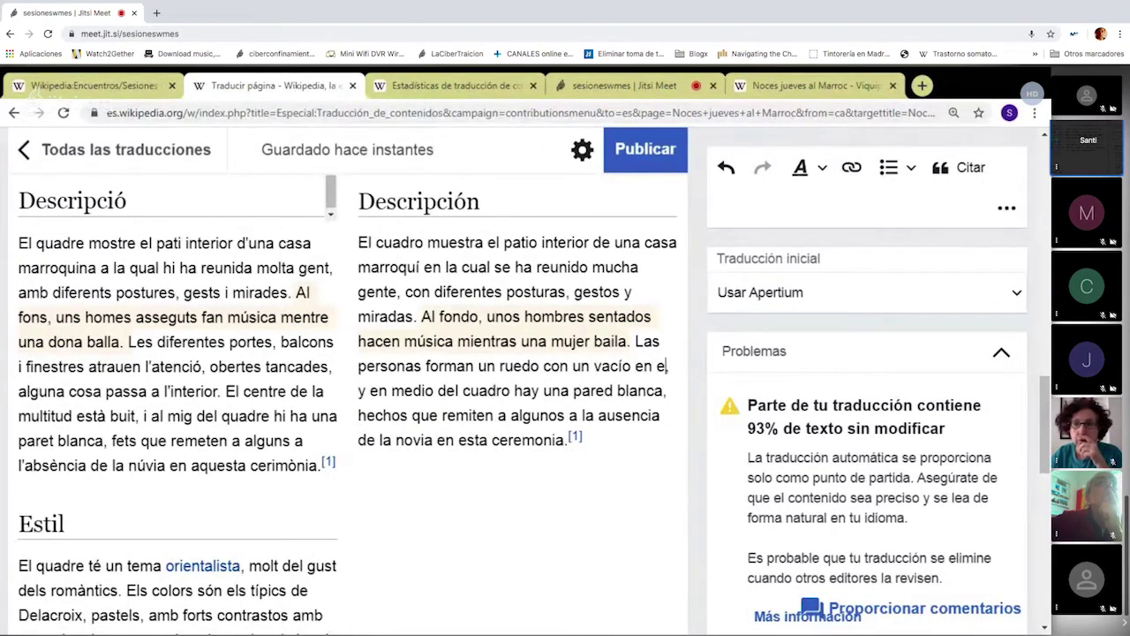
{"action": "type", "text": "l centro"}
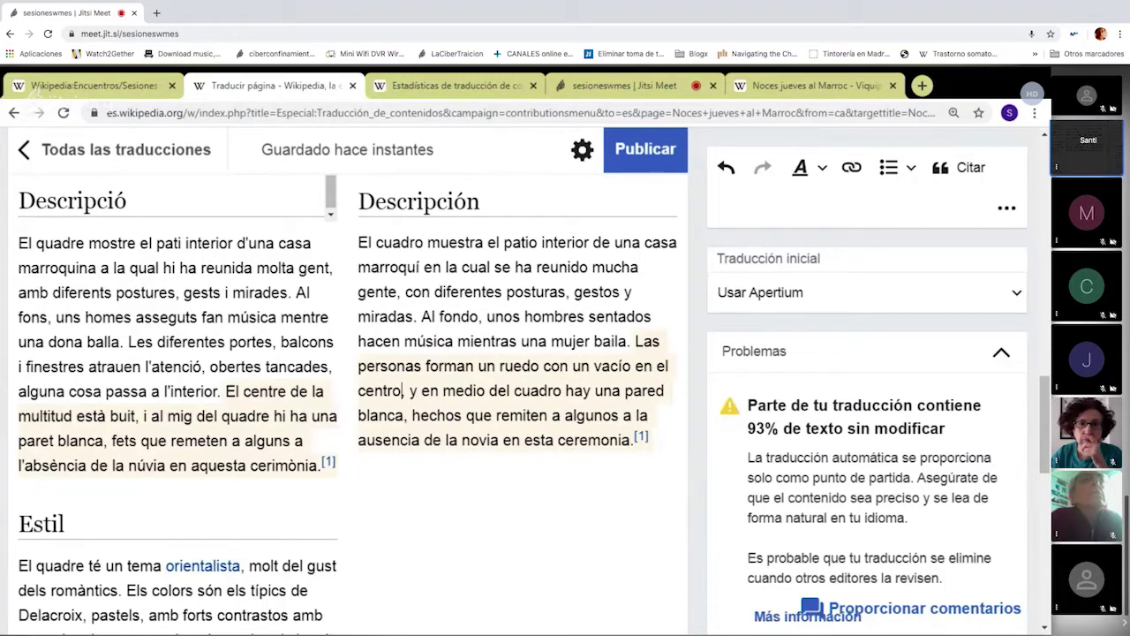
- Shorten "remiten a algunos a la ausencia" to "remiten a la ausencia" in the last sentence of the description
{"action": "key", "text": "shift+Left"}
{"action": "key", "text": "shift+Left"}
{"action": "key", "text": "shift+Right"}
{"action": "key", "text": "shift+Right"}
{"action": "key", "text": "shift+Right"}
{"action": "key", "text": "shift+Right"}
{"action": "key", "text": "shift+Right"}
{"action": "key", "text": "shift+Right"}
{"action": "key", "text": "shift+Right"}
{"action": "key", "text": "shift+Right"}
{"action": "key", "text": "BackSpace"}
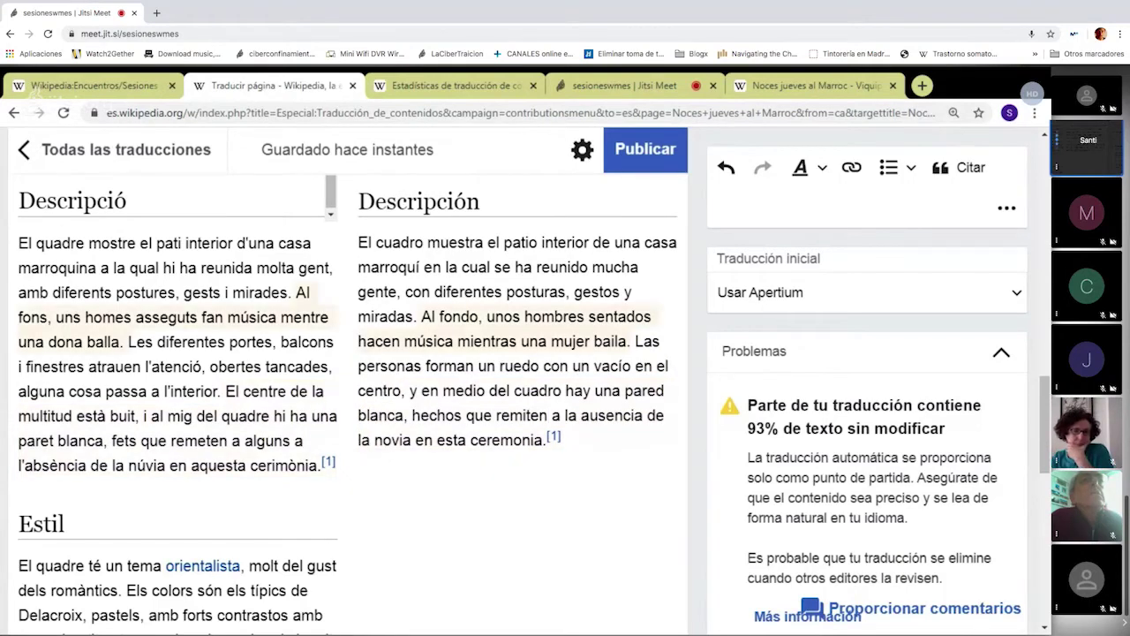
- Add the Spanish translations of the "Estil" heading and the paragraph beneath it
{"action": "scroll", "coordinate": [469, 295], "scroll_direction": "down", "scroll_amount": 3}
{"action": "left_click", "coordinate": [469, 295]}
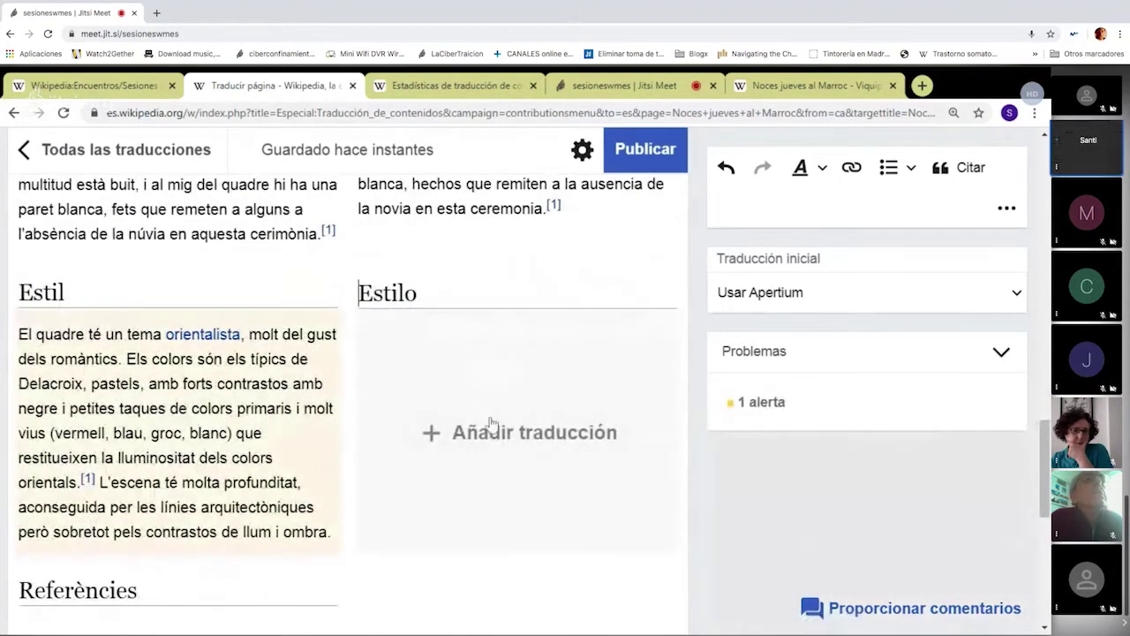
{"action": "left_click", "coordinate": [492, 425]}
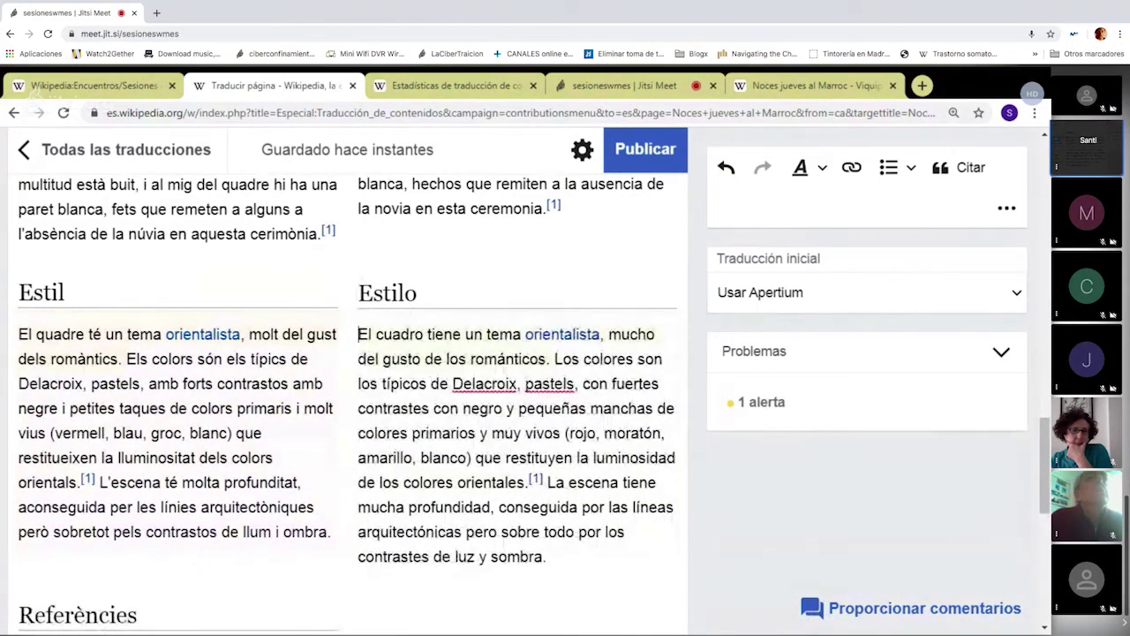
- Reword "mucho del gusto" as "muy del gusto" and correct "pastels" to "pasteles" in the Estilo paragraph
{"action": "double_click", "coordinate": [631, 334]}
{"action": "type", "text": "muy del"}
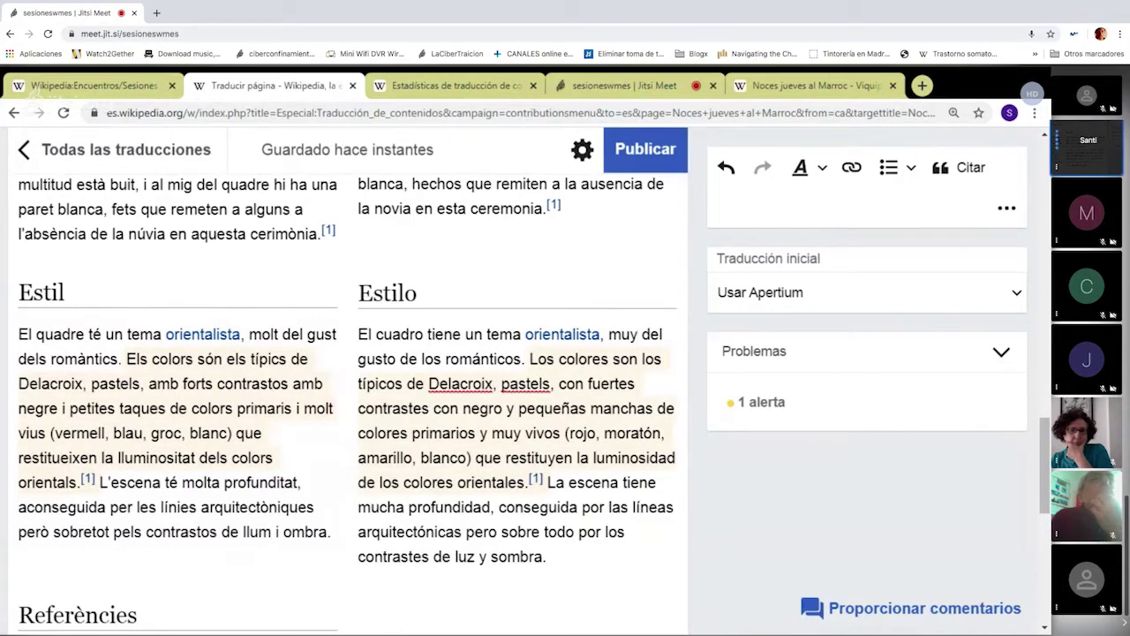
{"action": "left_click", "coordinate": [543, 383]}
{"action": "type", "text": "e"}
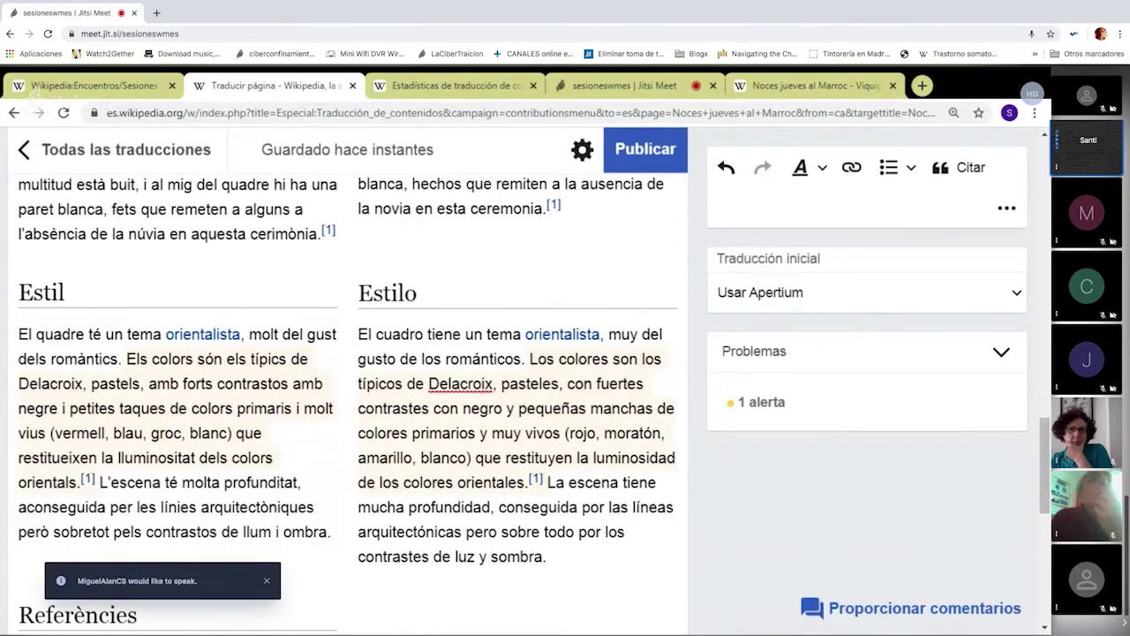
{"action": "left_click", "coordinate": [574, 521]}
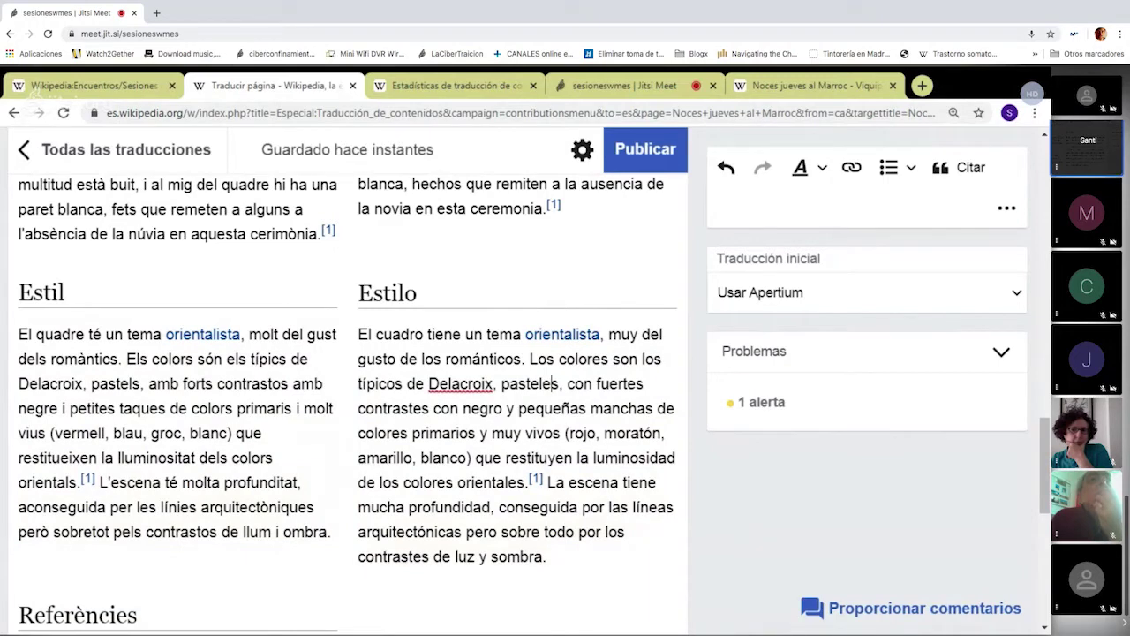
- Add the Spanish translations of the "Referències" heading and its reference list, reviewing the translation alerts in between
{"action": "scroll", "coordinate": [507, 530], "scroll_direction": "down", "scroll_amount": 1}
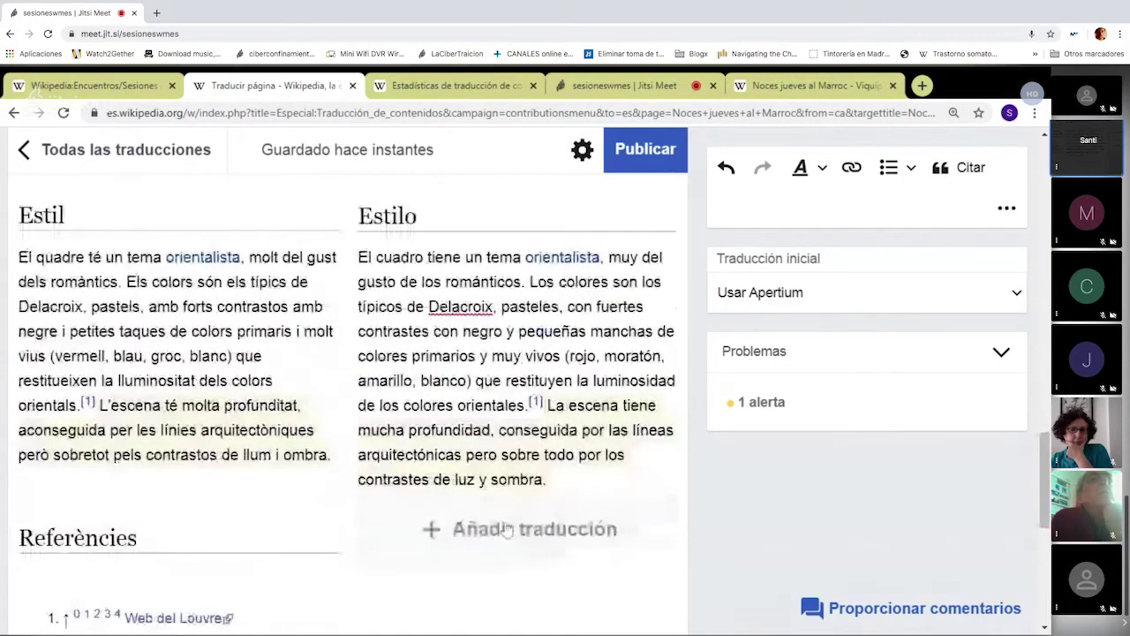
{"action": "scroll", "coordinate": [508, 530], "scroll_direction": "down", "scroll_amount": 1}
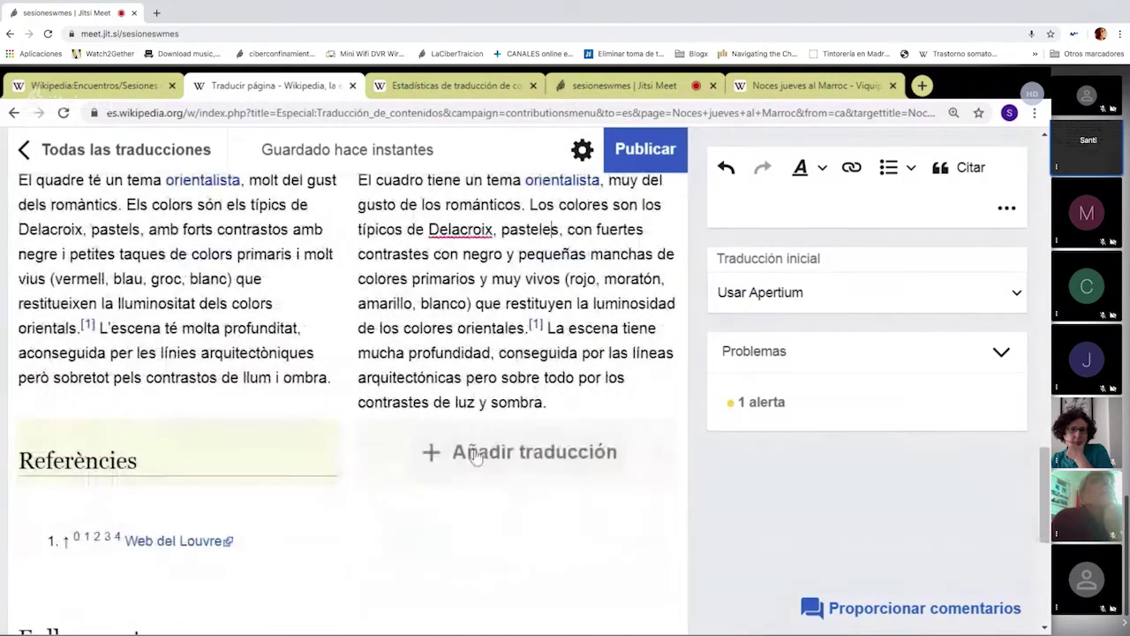
{"action": "left_click", "coordinate": [479, 455]}
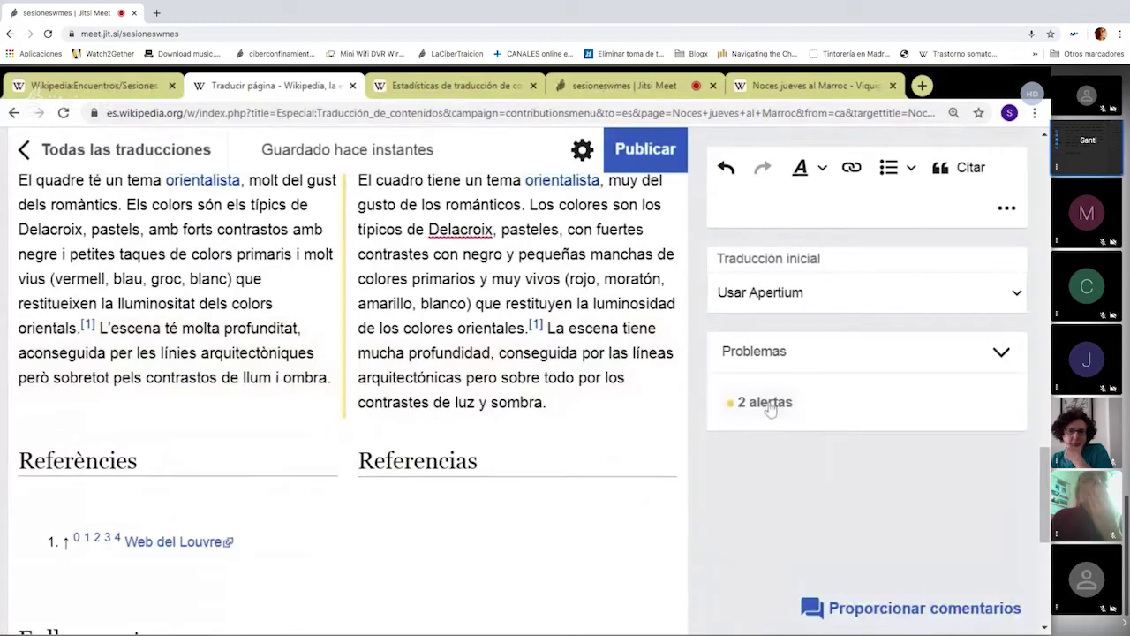
{"action": "scroll", "coordinate": [770, 408], "scroll_direction": "up", "scroll_amount": 2}
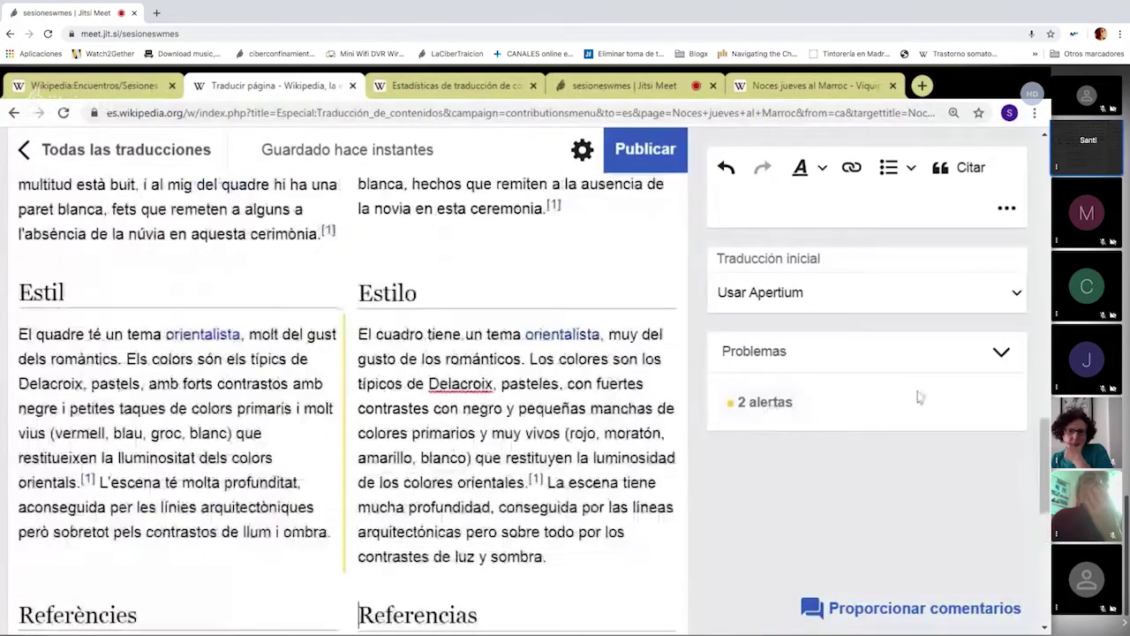
{"action": "left_click", "coordinate": [1001, 354]}
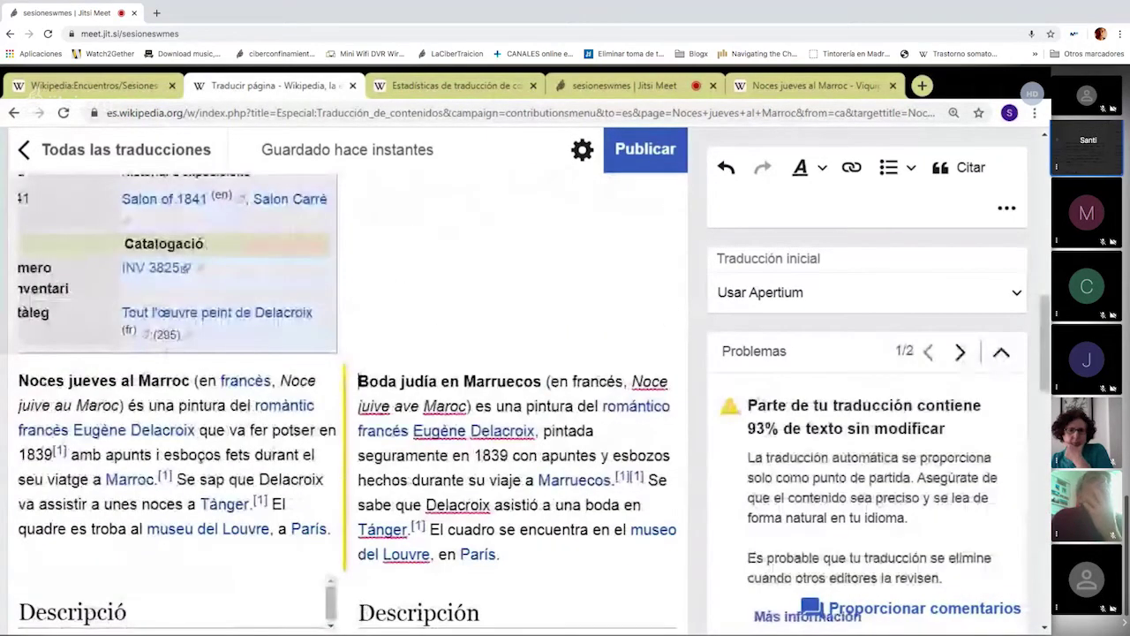
{"action": "left_click", "coordinate": [1001, 354]}
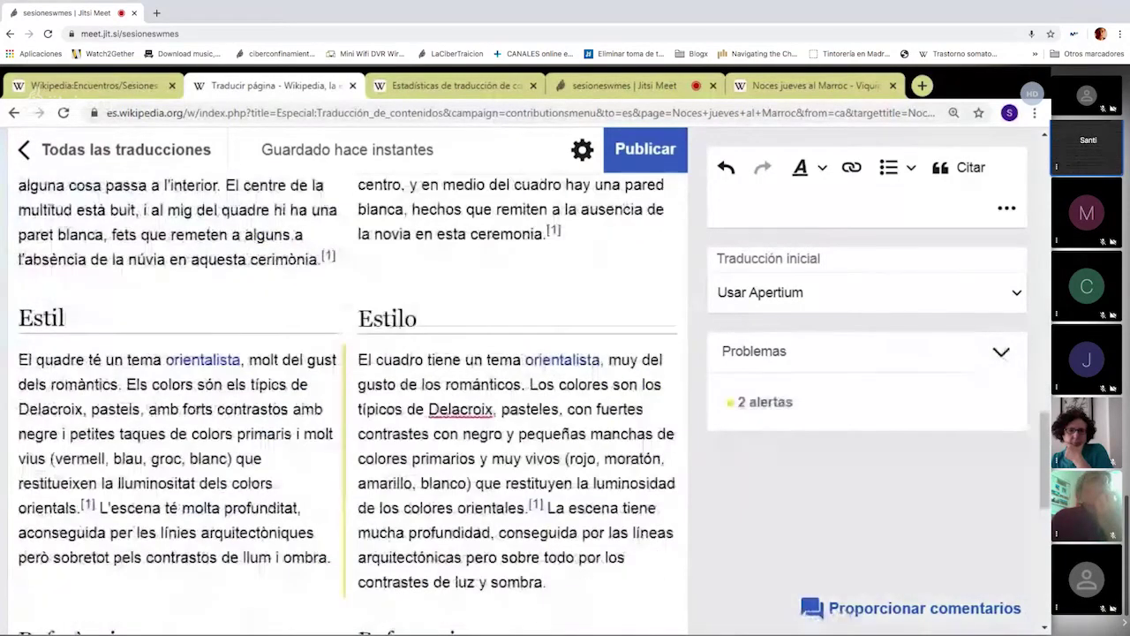
{"action": "scroll", "coordinate": [353, 397], "scroll_direction": "down", "scroll_amount": 1}
{"action": "scroll", "coordinate": [471, 479], "scroll_direction": "down", "scroll_amount": 2}
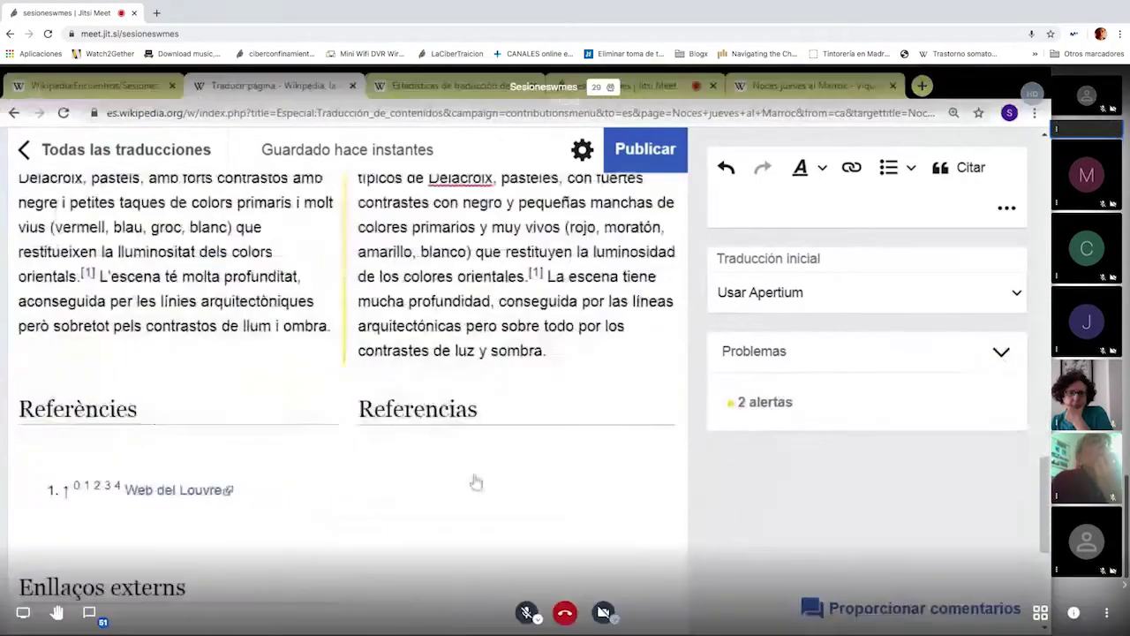
{"action": "left_click", "coordinate": [518, 494]}
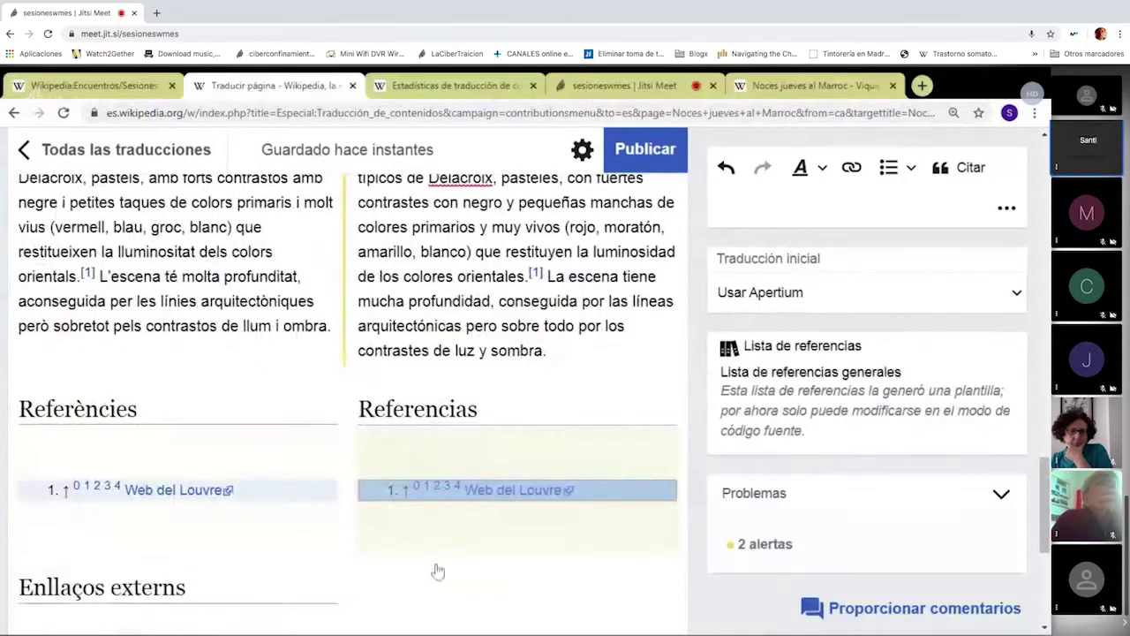
{"action": "key", "text": "Up"}
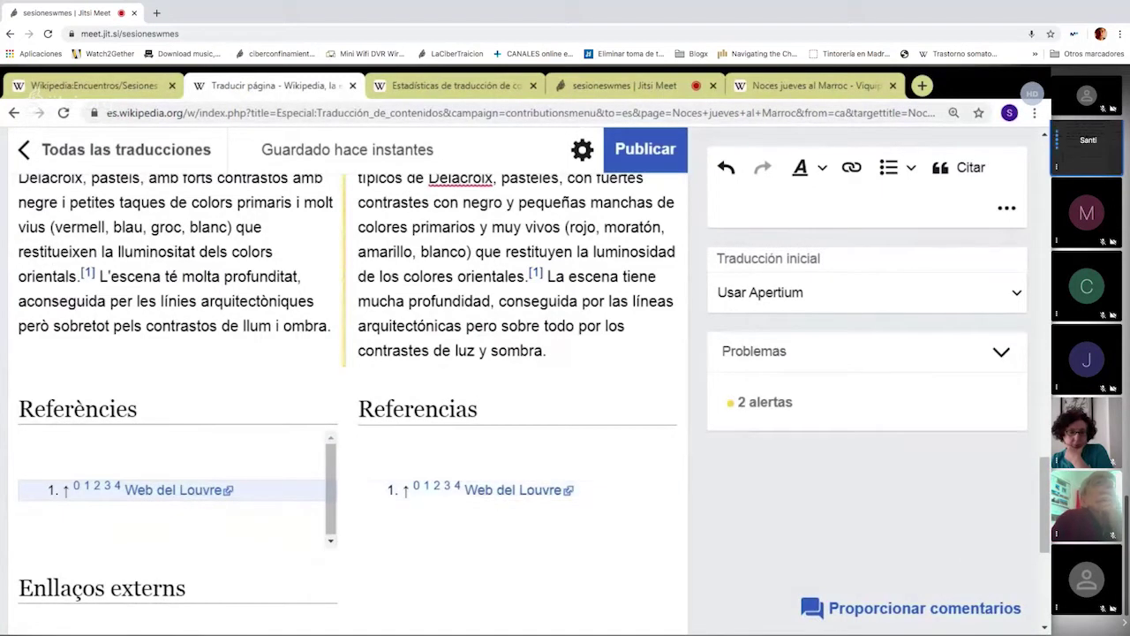
- Add the Spanish translation of the "Enllaços externs" section and reword its link text as "Comentario sobre el cuadro en el Louvre"
{"action": "scroll", "coordinate": [579, 503], "scroll_direction": "down", "scroll_amount": 2}
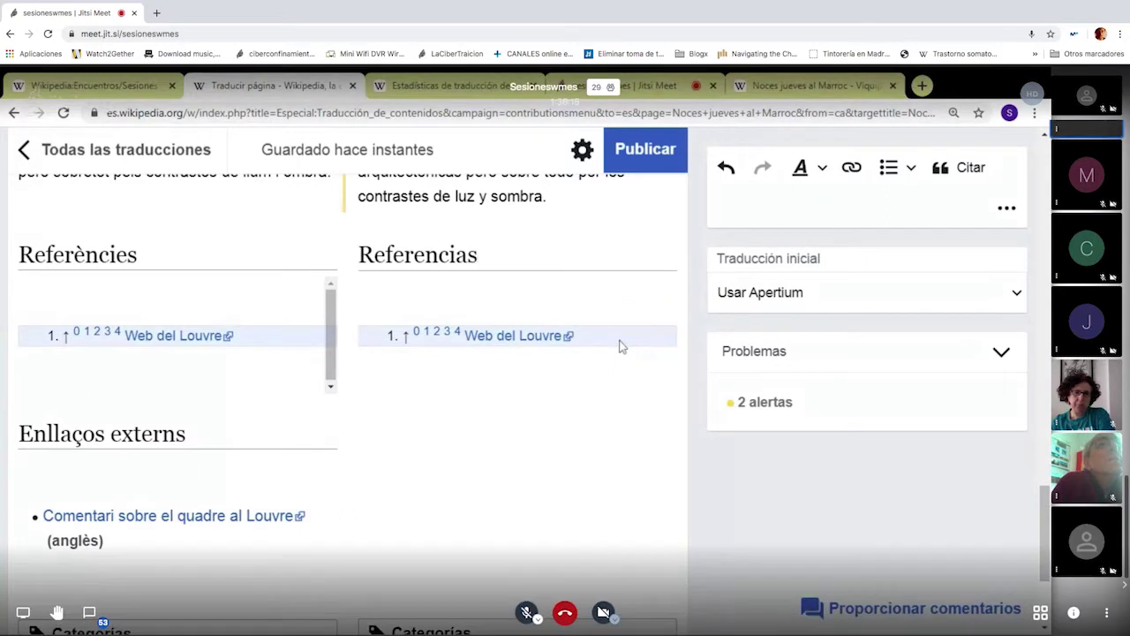
{"action": "left_click", "coordinate": [504, 427]}
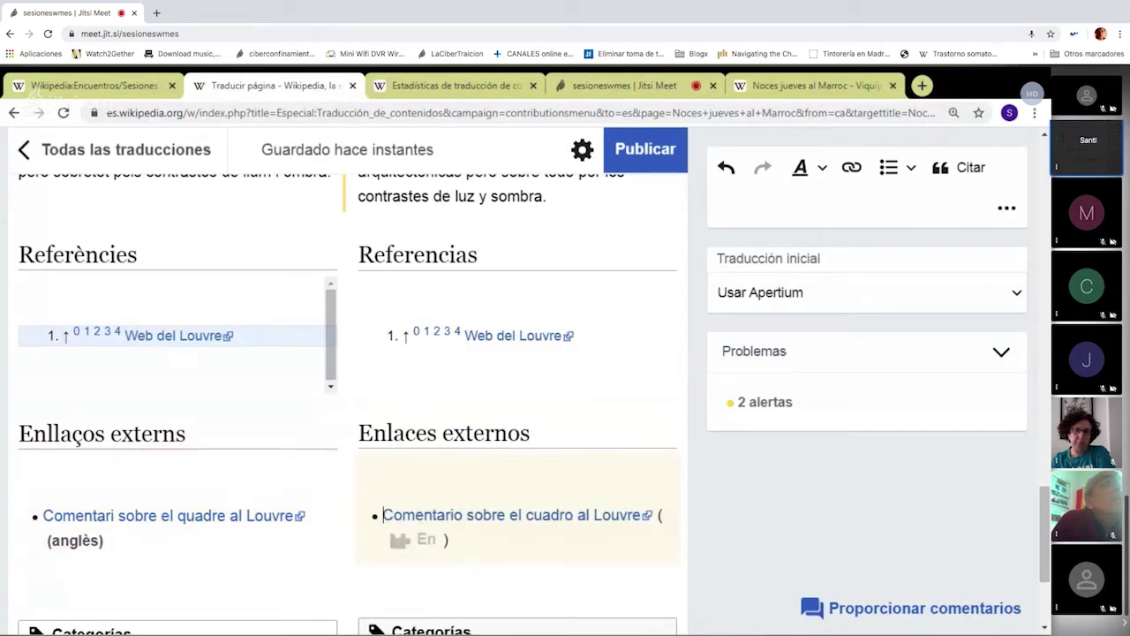
{"action": "left_click", "coordinate": [579, 517]}
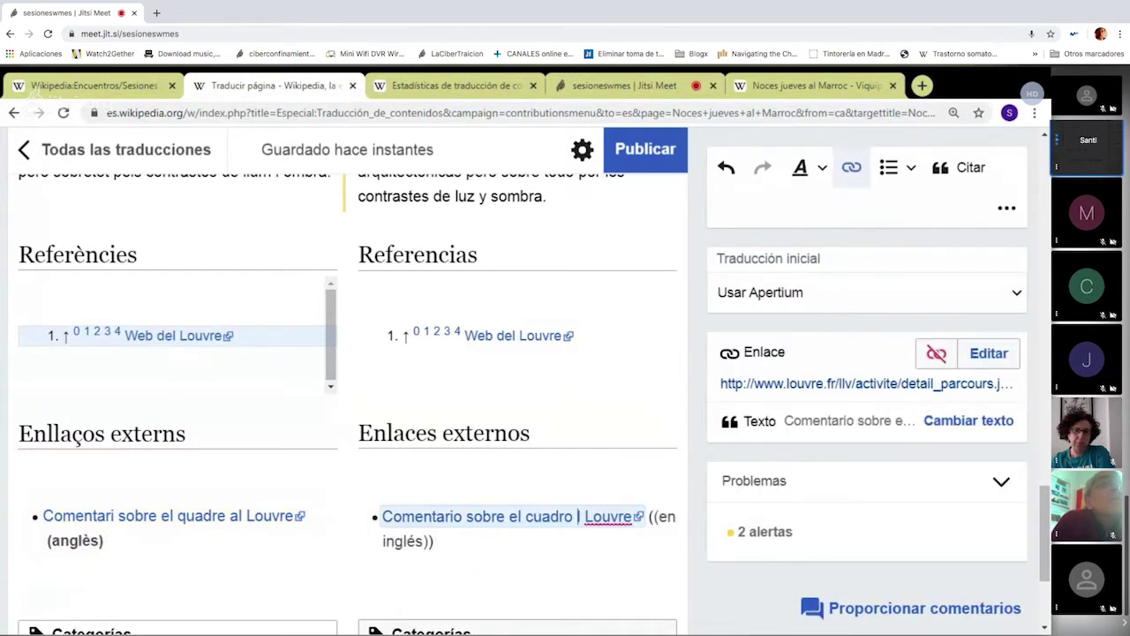
{"action": "type", "text": "en el"}
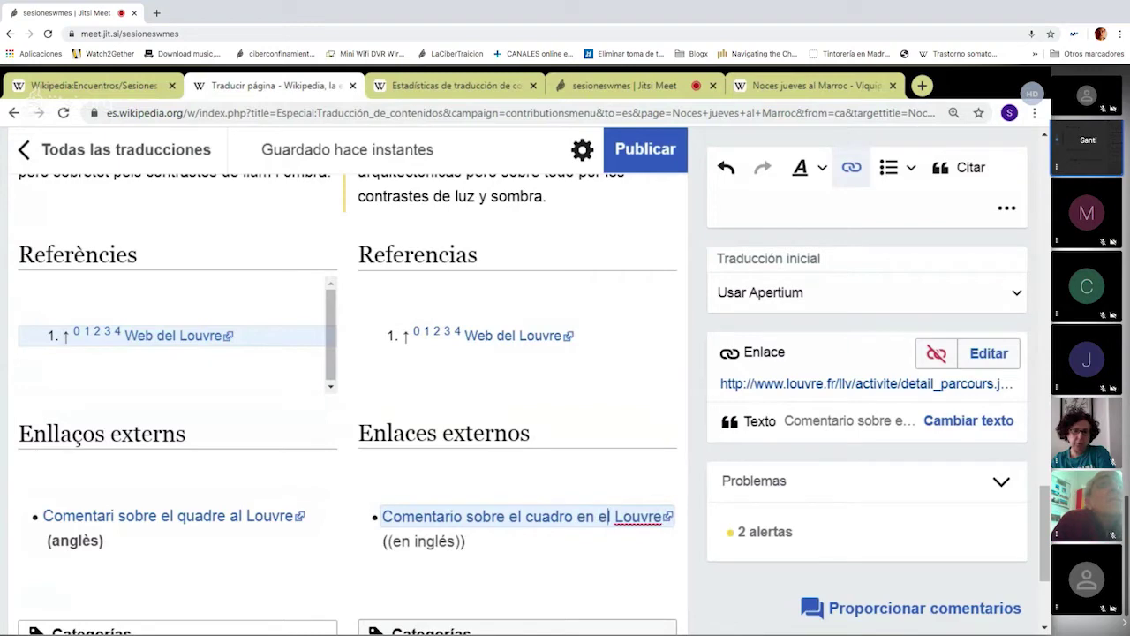
{"action": "scroll", "coordinate": [460, 392], "scroll_direction": "down", "scroll_amount": 2}
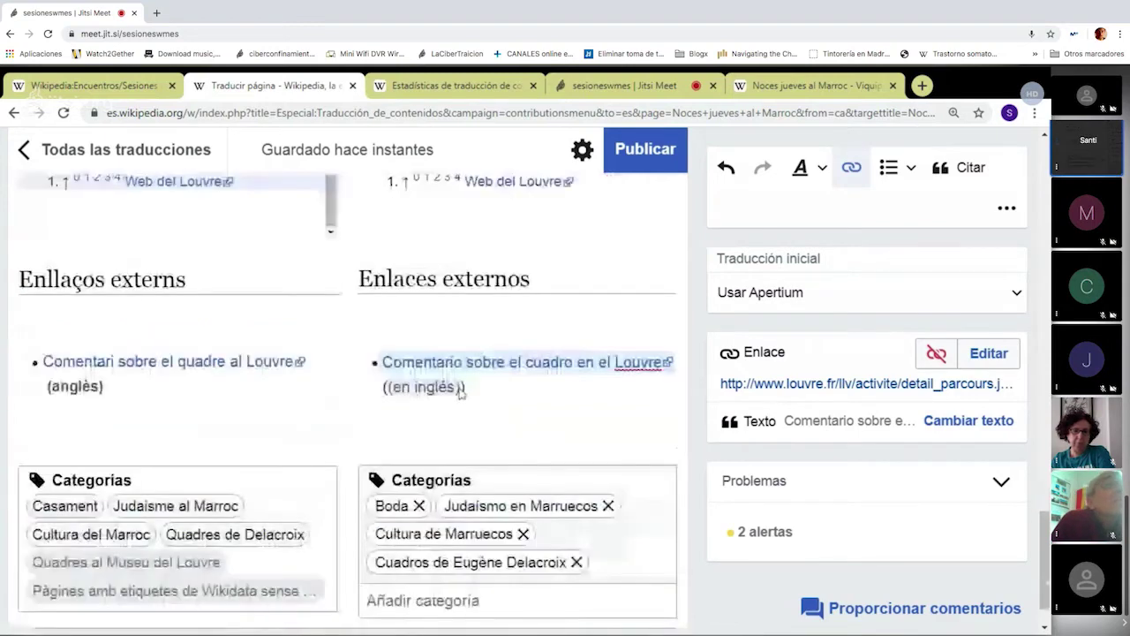
- Remove the duplicate opening and closing parentheses around "en inglés" after the Louvre link in Enlaces externos
{"action": "left_click", "coordinate": [469, 388]}
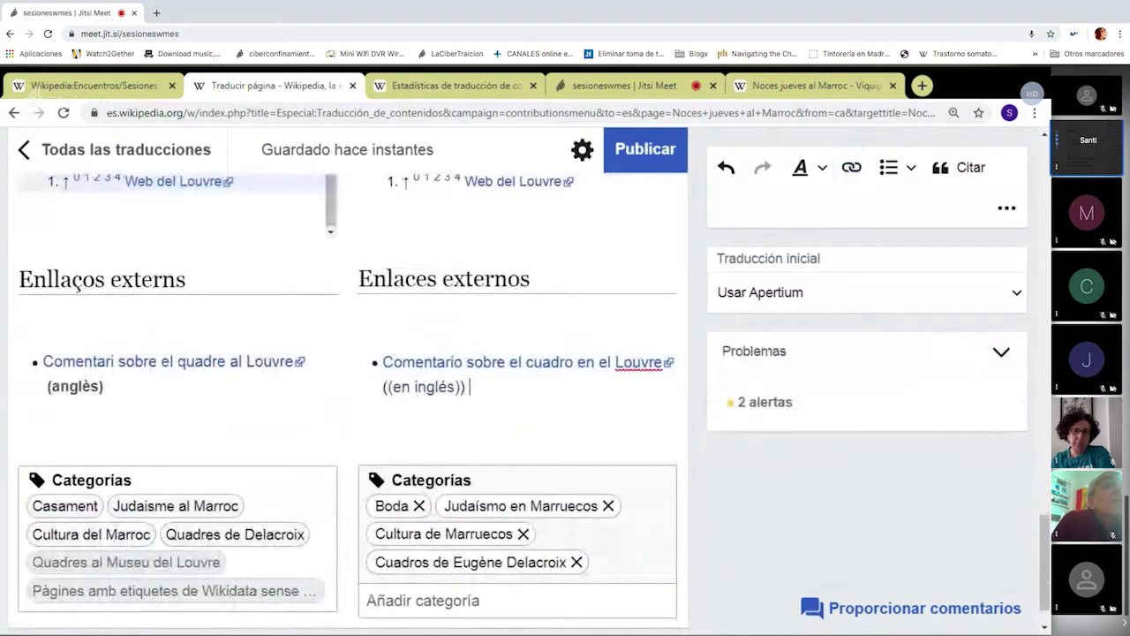
{"action": "key", "text": "BackSpace"}
{"action": "left_click", "coordinate": [387, 387]}
{"action": "key", "text": "BackSpace"}
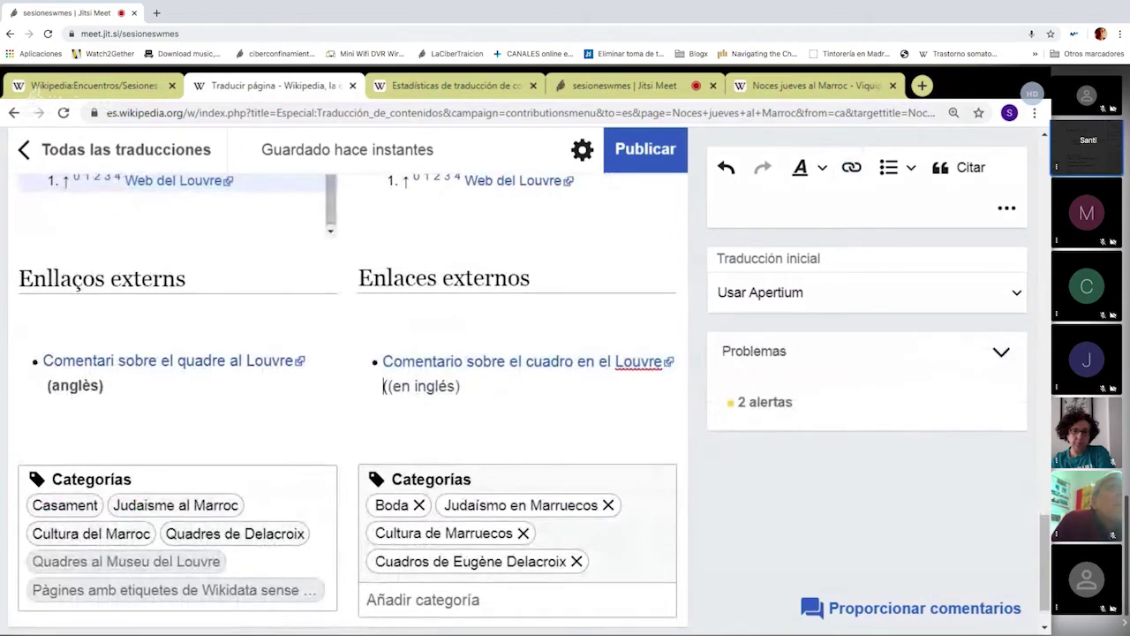
- Try to find a category for works in the museum, searching for "obras de" and "obras en el muse"
{"action": "scroll", "coordinate": [475, 453], "scroll_direction": "down", "scroll_amount": 1}
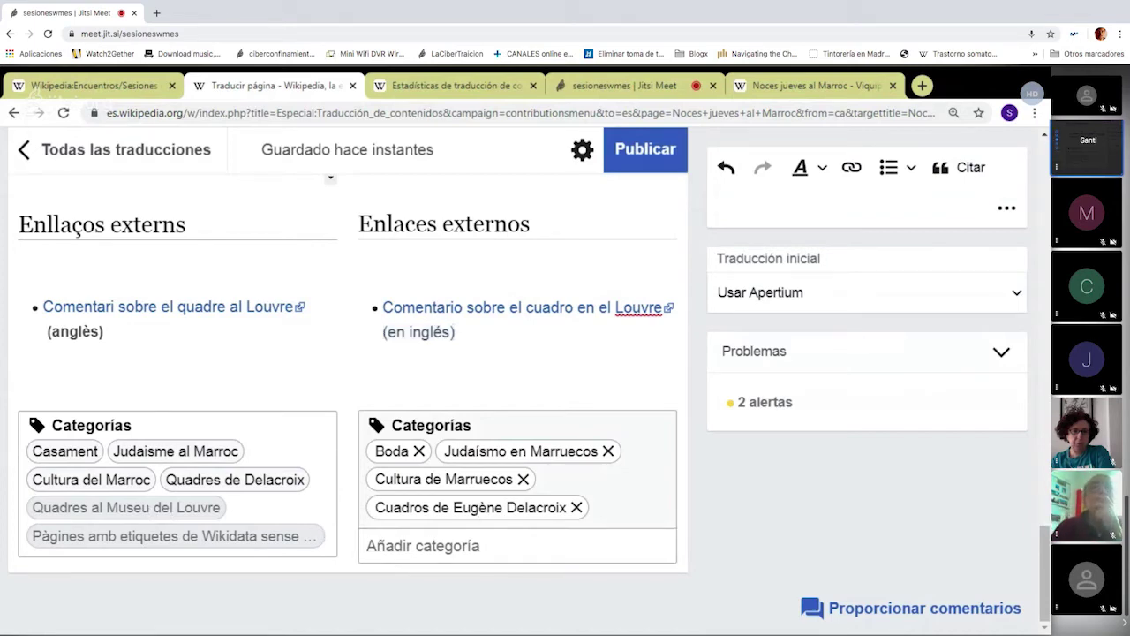
{"action": "left_click", "coordinate": [517, 546]}
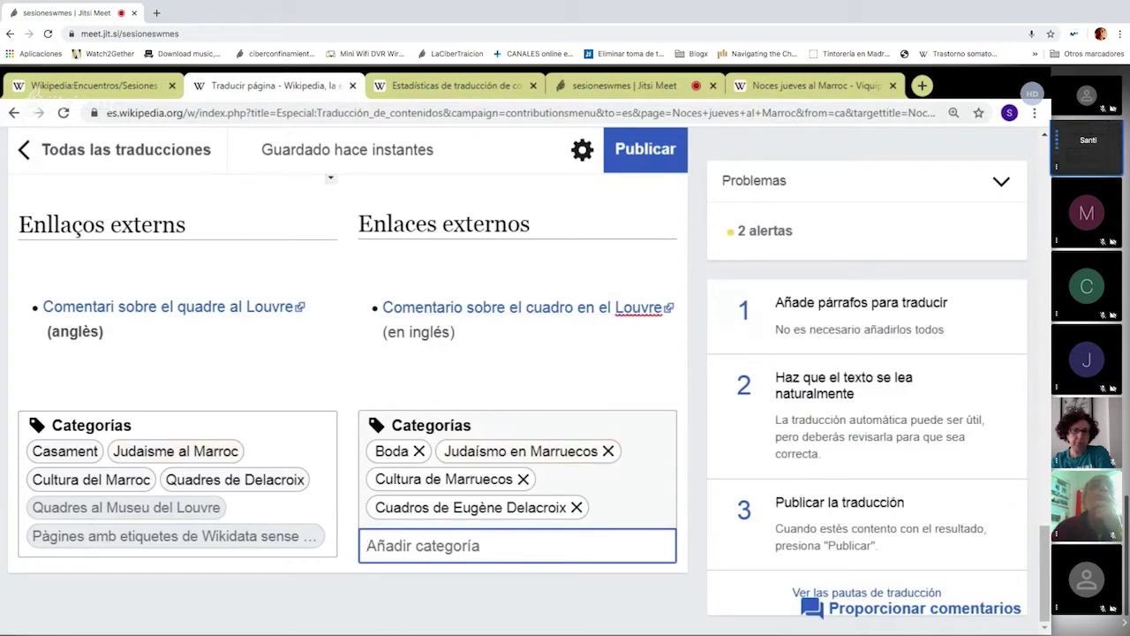
{"action": "type", "text": "o"}
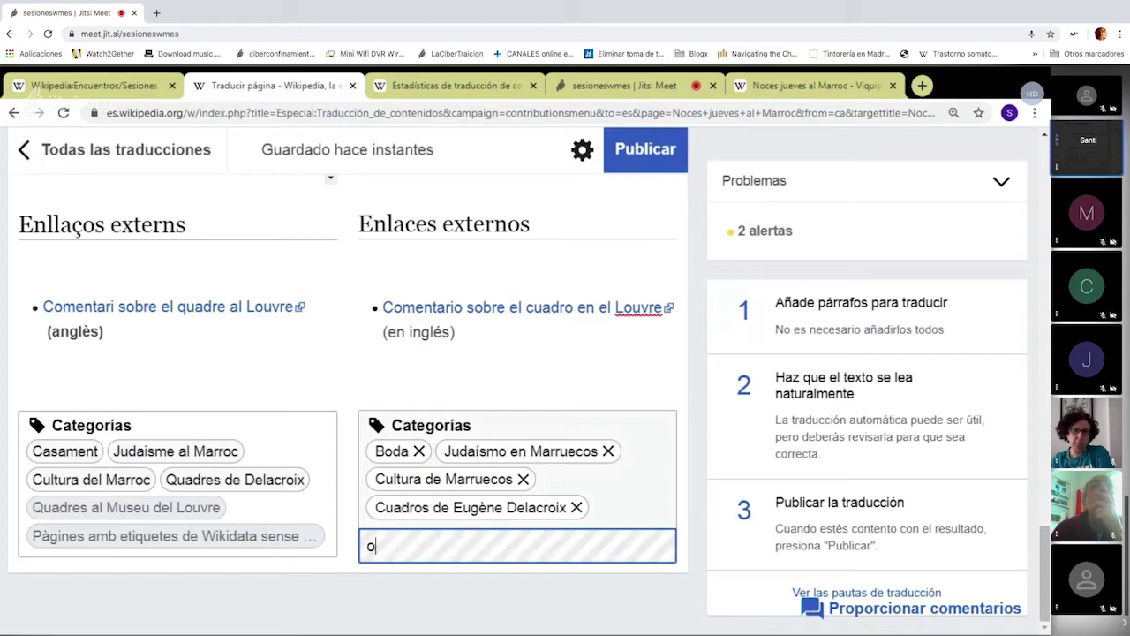
{"action": "type", "text": "bras de"}
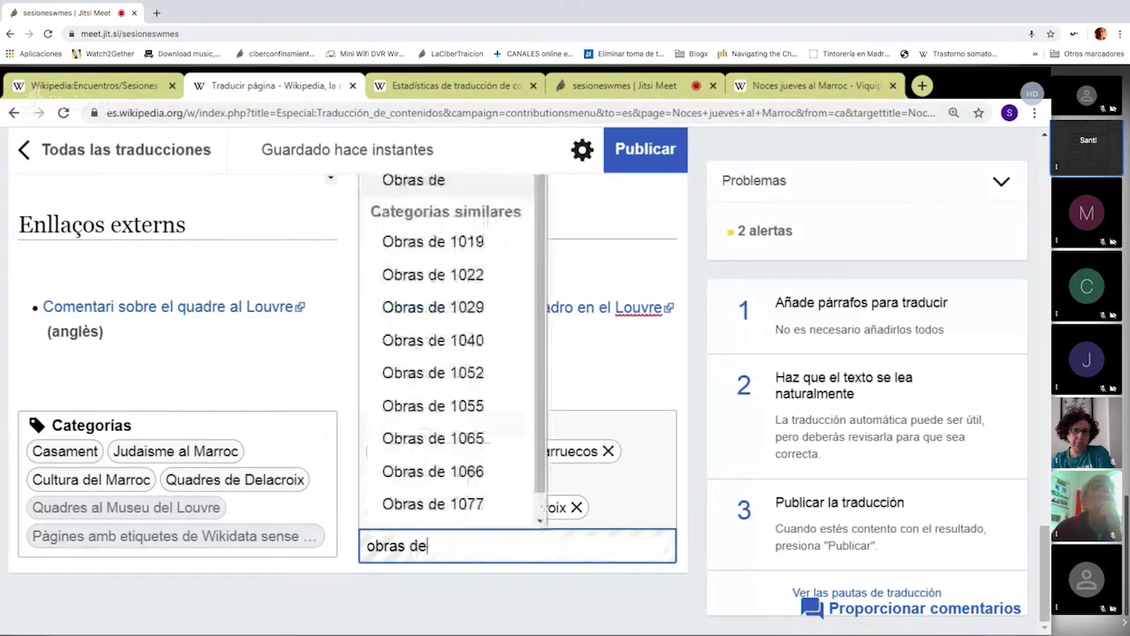
{"action": "key", "text": "BackSpace"}
{"action": "key", "text": "BackSpace"}
{"action": "type", "text": "en el"}
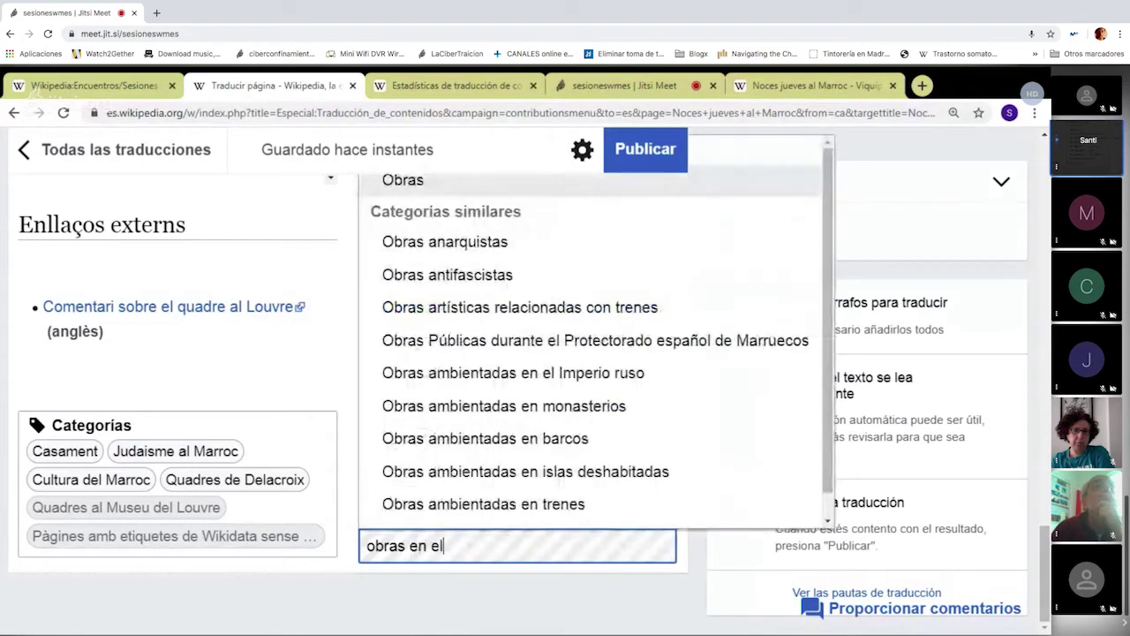
{"action": "type", "text": " muse"}
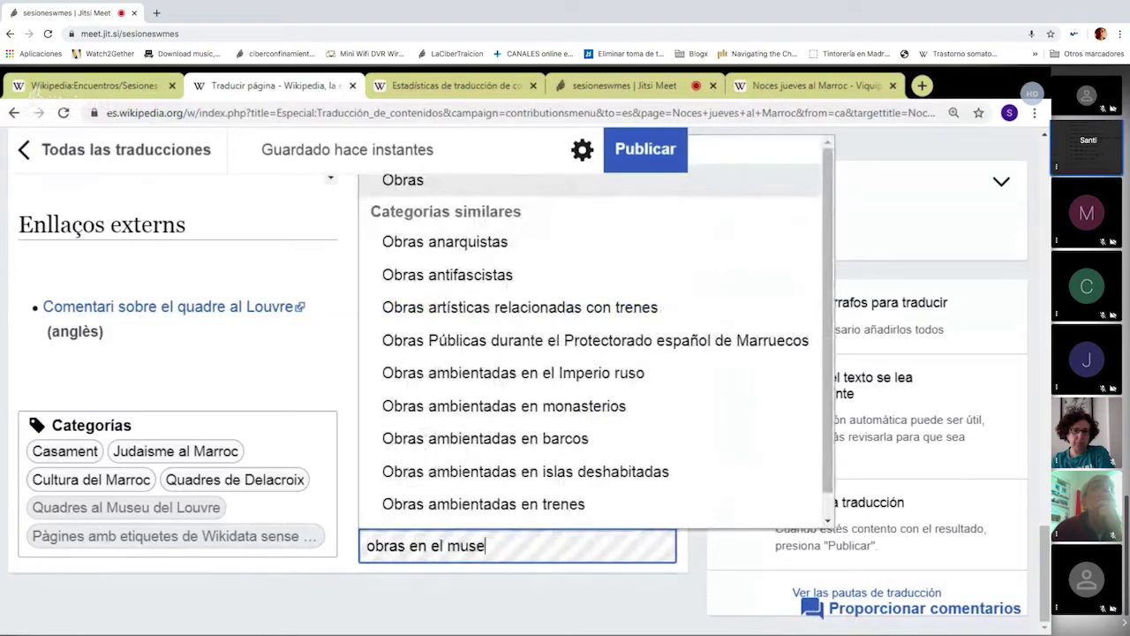
{"action": "key", "text": "BackSpace"}
{"action": "key", "text": "BackSpace"}
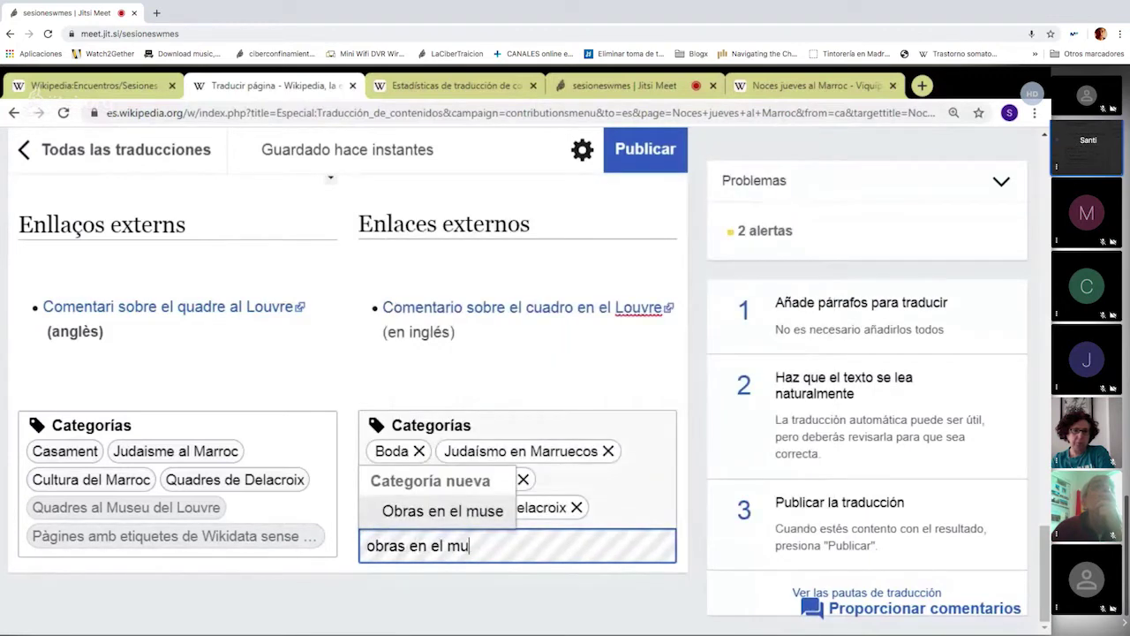
- Replace the category search with "obras del", add the category "Obras del II milenio", and remove it again
{"action": "key", "text": "BackSpace"}
{"action": "key", "text": "BackSpace"}
{"action": "key", "text": "BackSpace"}
{"action": "key", "text": "BackSpace"}
{"action": "key", "text": "BackSpace"}
{"action": "key", "text": "BackSpace"}
{"action": "key", "text": "BackSpace"}
{"action": "key", "text": "BackSpace"}
{"action": "key", "text": "BackSpace"}
{"action": "key", "text": "BackSpace"}
{"action": "key", "text": "BackSpace"}
{"action": "key", "text": "BackSpace"}
{"action": "key", "text": "BackSpace"}
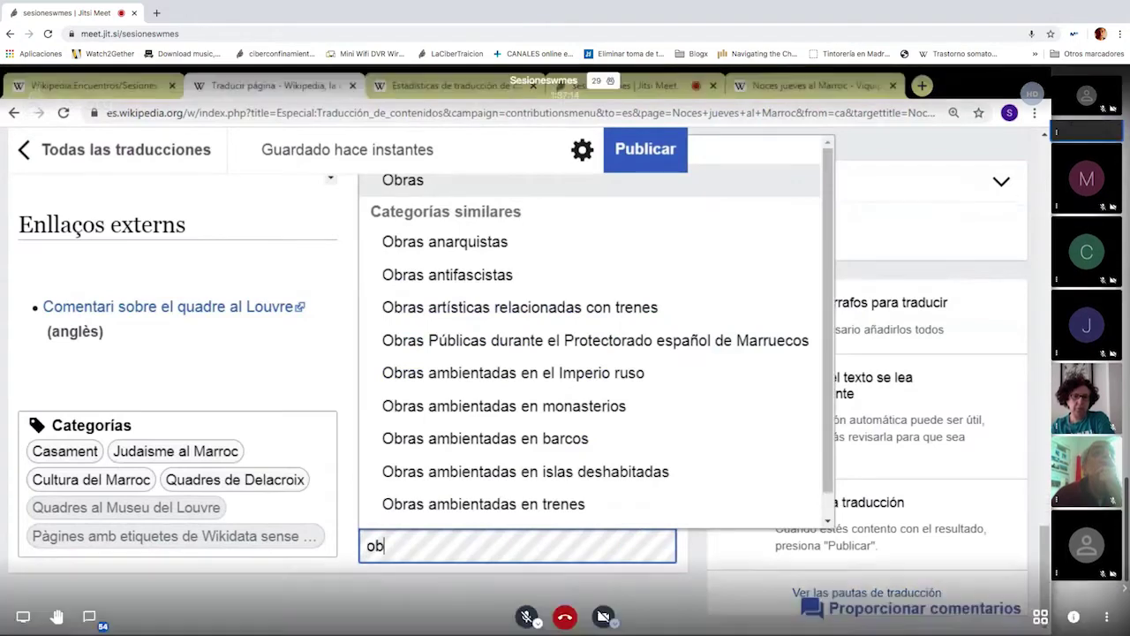
{"action": "type", "text": "bras del"}
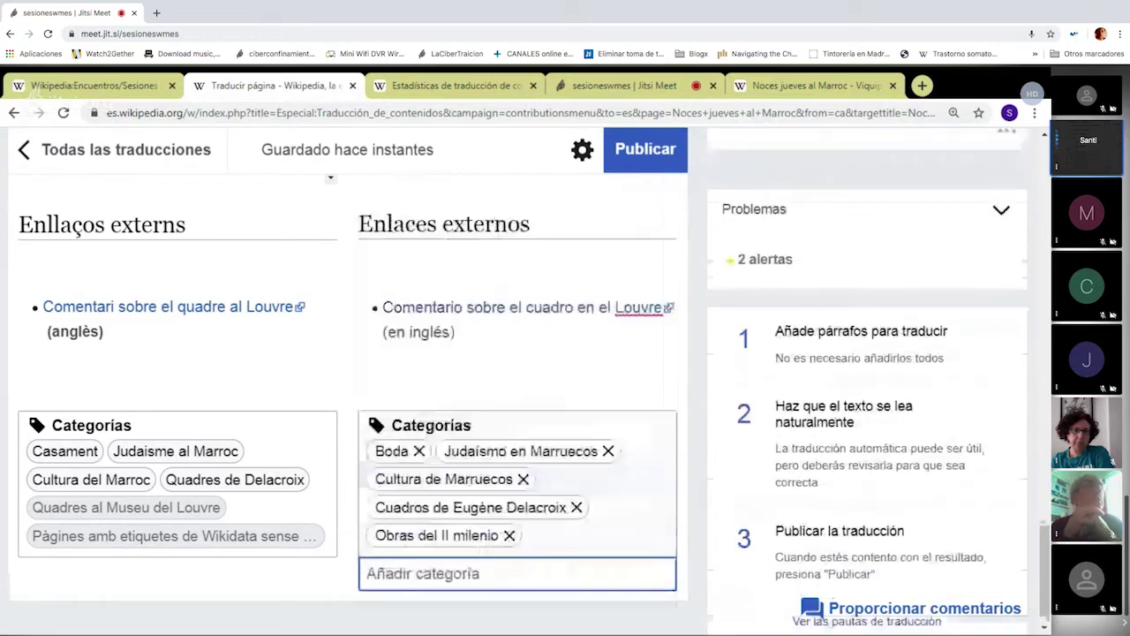
{"action": "left_click", "coordinate": [499, 476]}
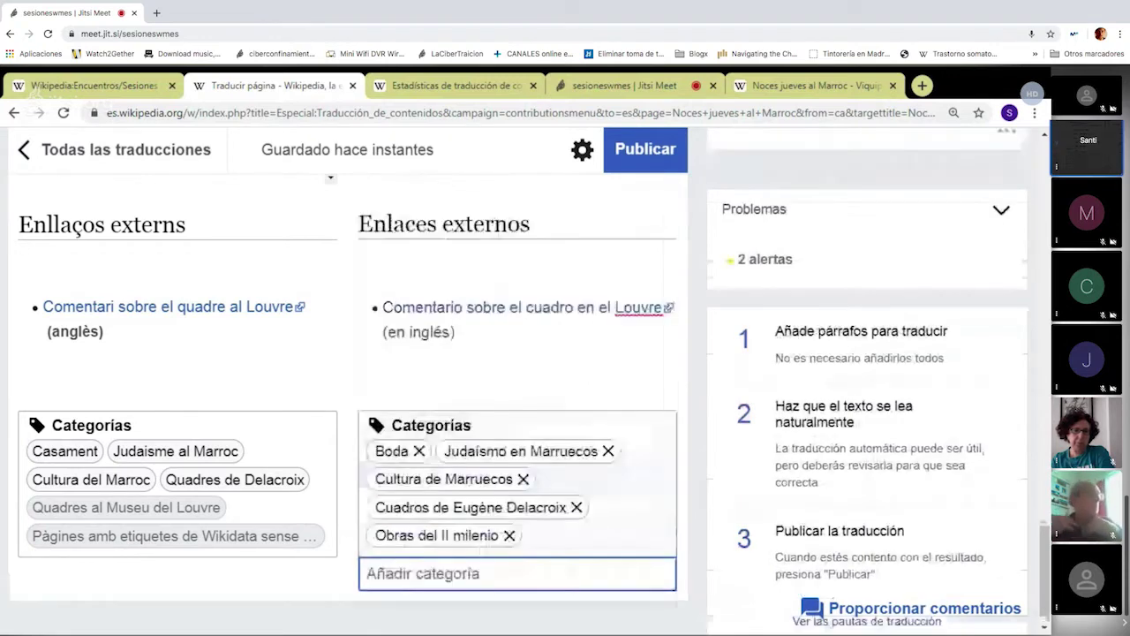
{"action": "left_click", "coordinate": [509, 536]}
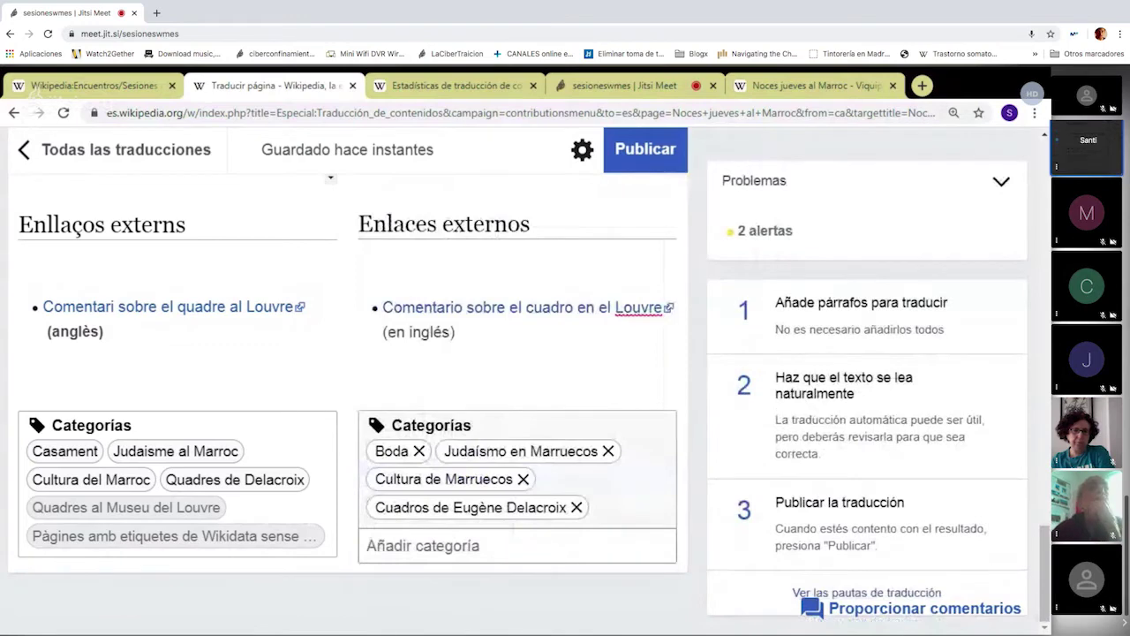
- Link the word "novia" in the Descripción paragraph to the article "Noviazgo", and remove the link again
{"action": "scroll", "coordinate": [614, 526], "scroll_direction": "up", "scroll_amount": 5}
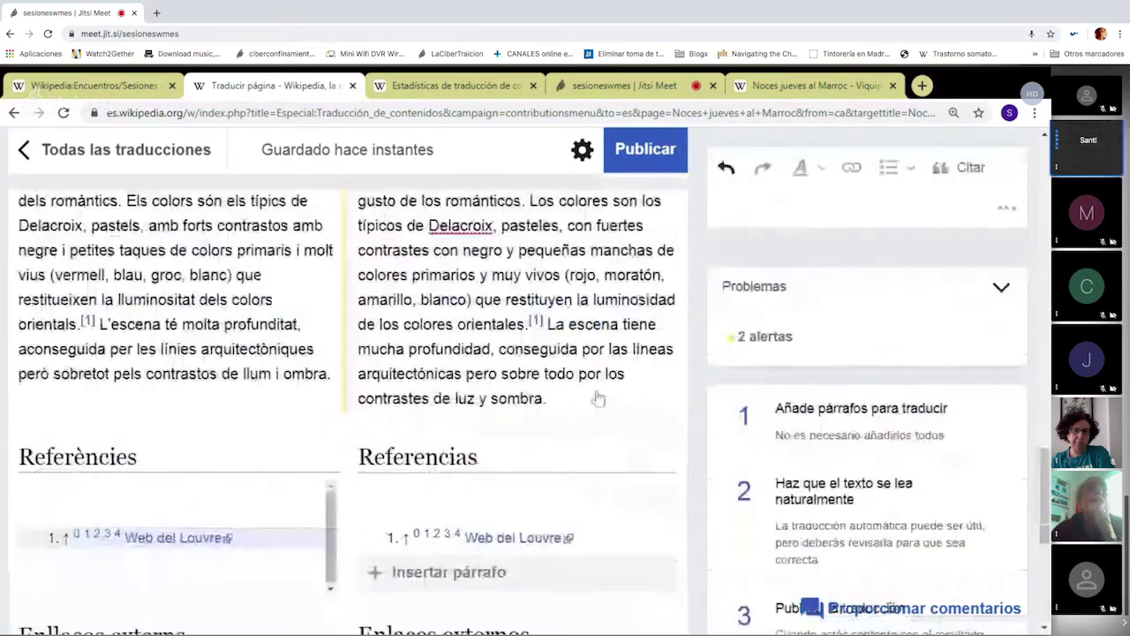
{"action": "scroll", "coordinate": [598, 399], "scroll_direction": "up", "scroll_amount": 10}
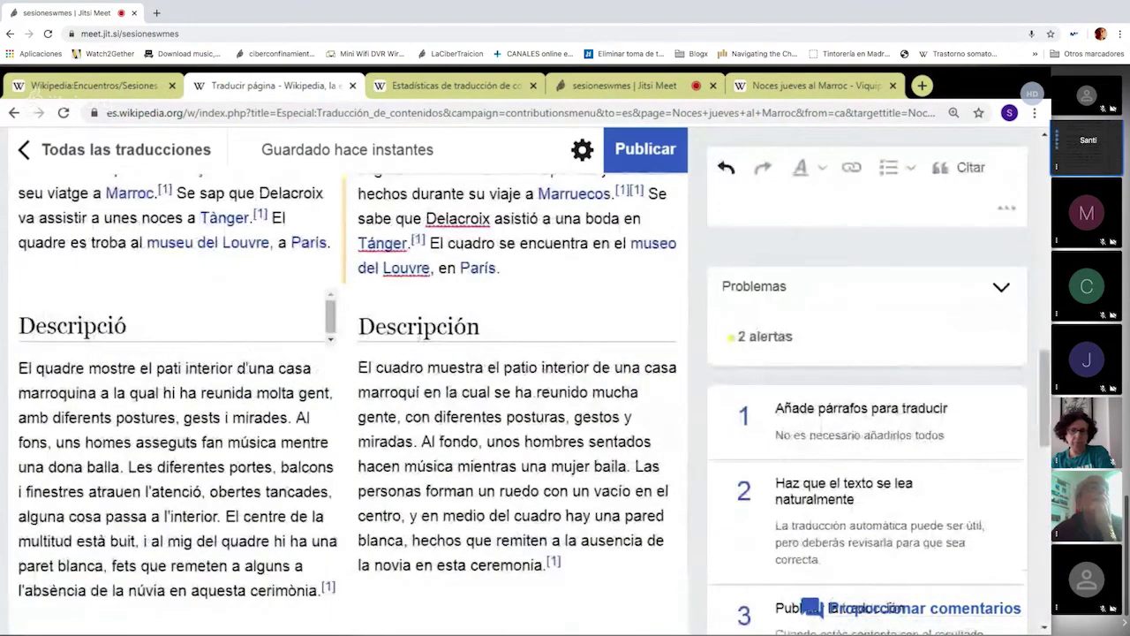
{"action": "scroll", "coordinate": [466, 373], "scroll_direction": "down", "scroll_amount": 1}
{"action": "left_click", "coordinate": [466, 373]}
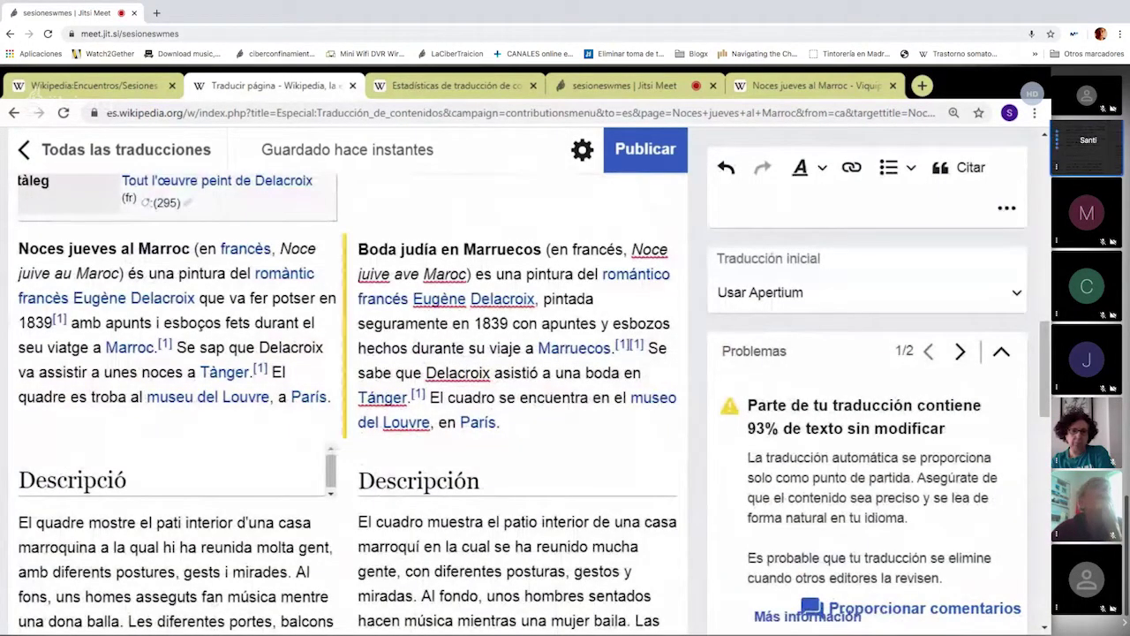
{"action": "scroll", "coordinate": [465, 214], "scroll_direction": "down", "scroll_amount": 2}
{"action": "scroll", "coordinate": [458, 214], "scroll_direction": "down", "scroll_amount": 1}
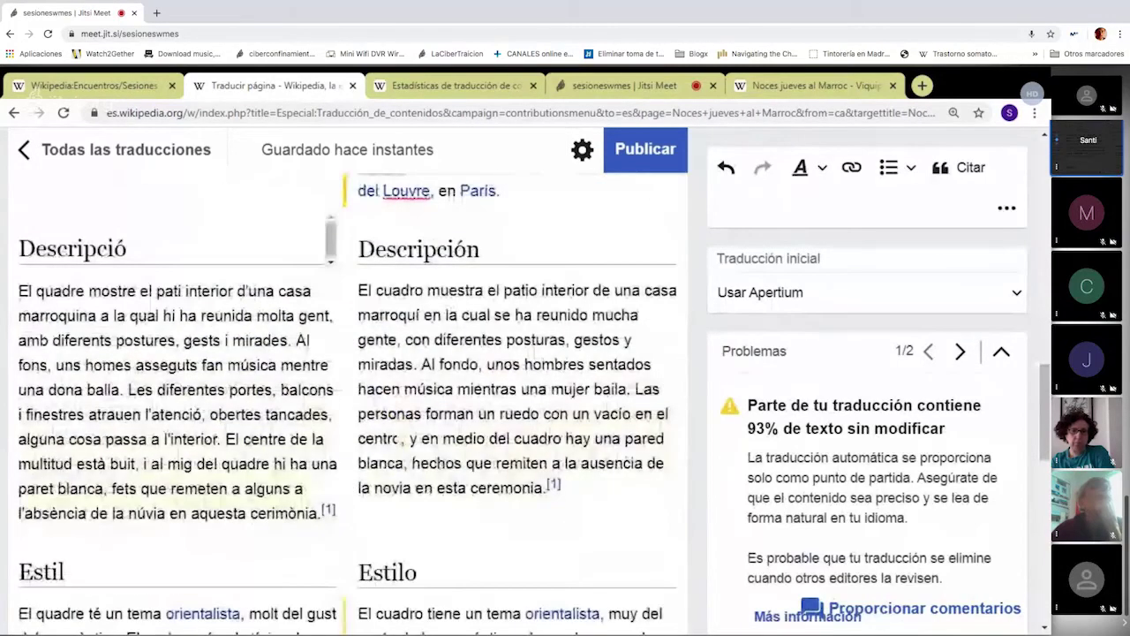
{"action": "double_click", "coordinate": [392, 488]}
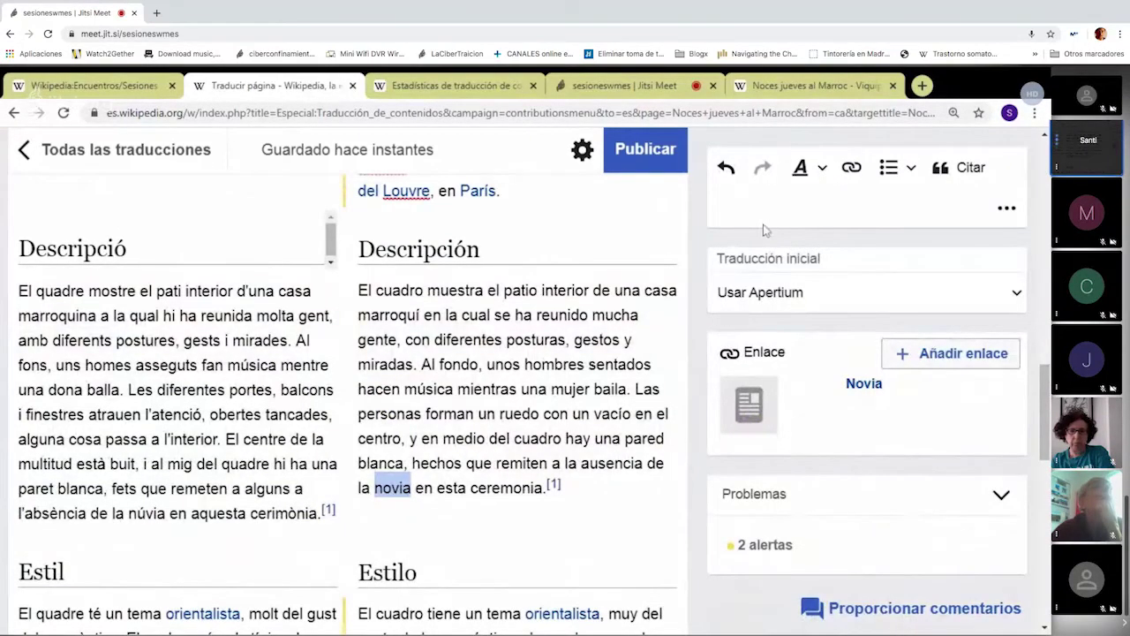
{"action": "left_click", "coordinate": [853, 172]}
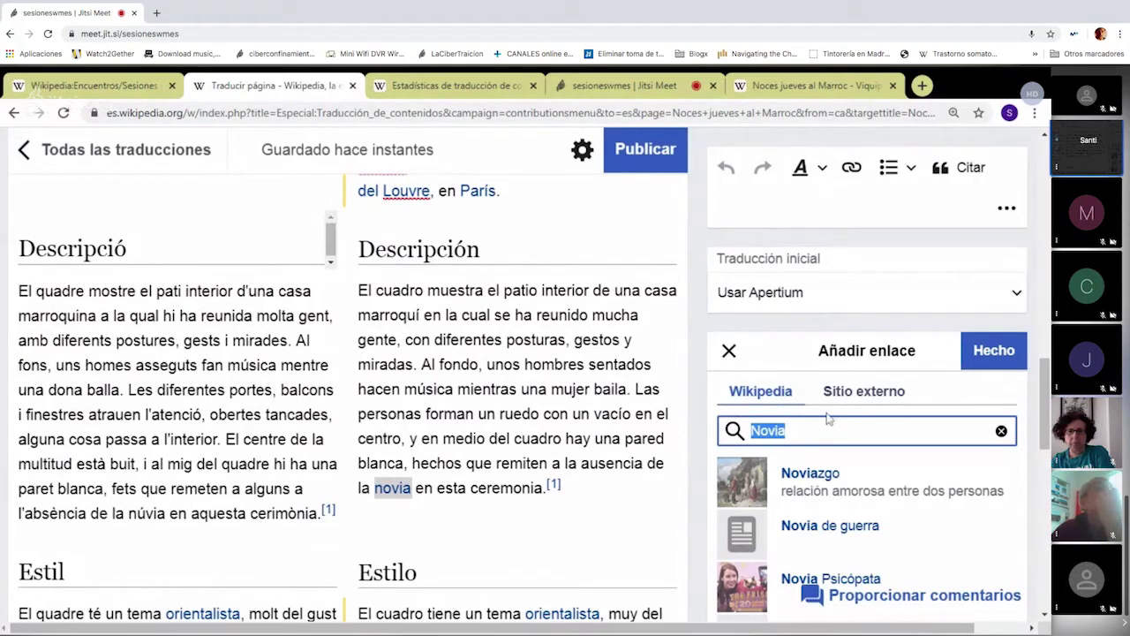
{"action": "left_click", "coordinate": [831, 472]}
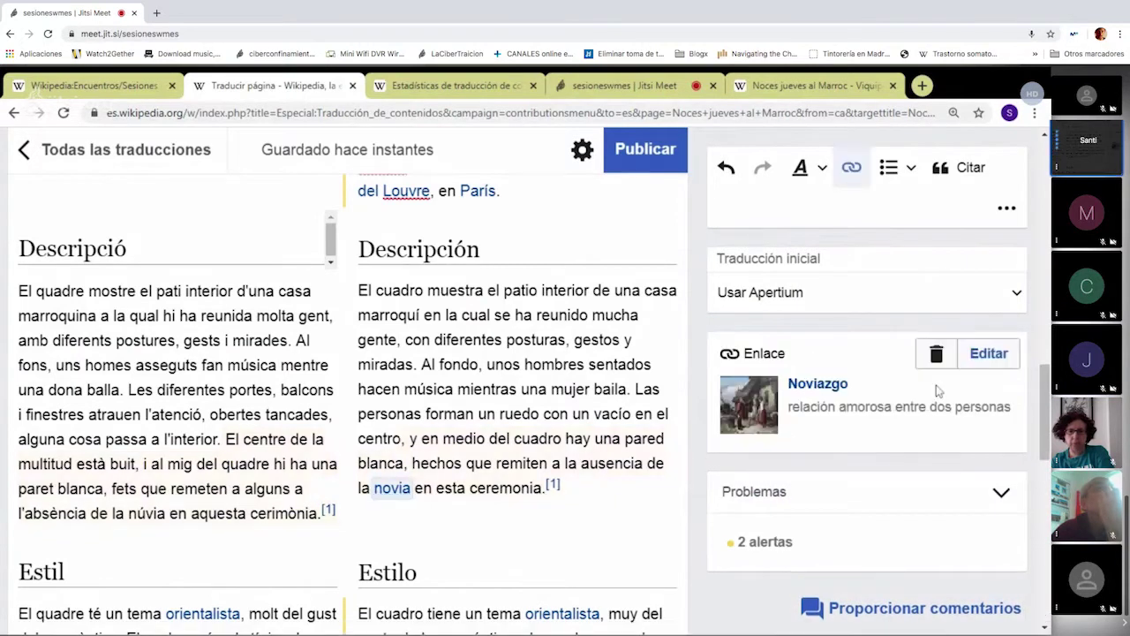
{"action": "left_click", "coordinate": [938, 357]}
{"action": "left_click", "coordinate": [550, 364]}
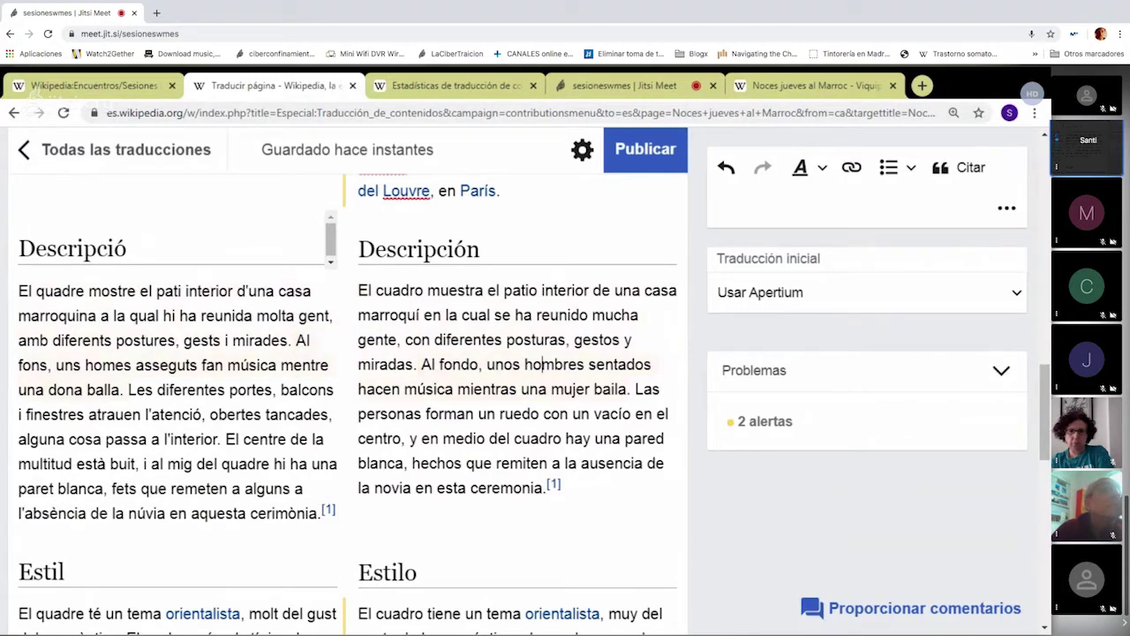
- Start adding a citation after "posturas," in the Descripción paragraph, view the reusable citations, and cancel it
{"action": "left_click", "coordinate": [452, 363]}
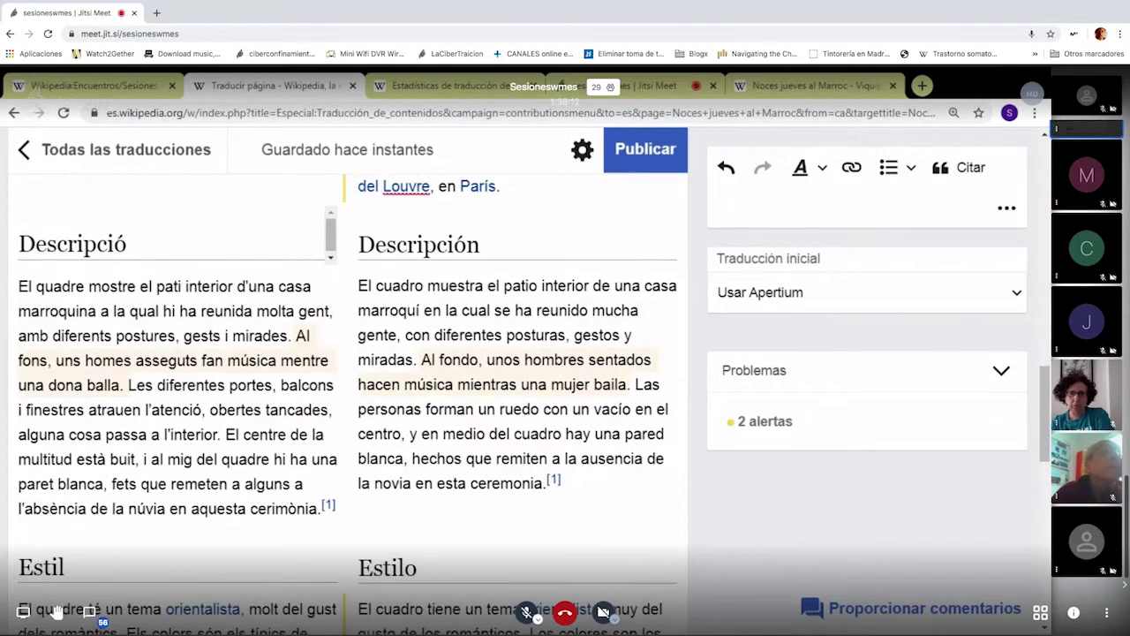
{"action": "scroll", "coordinate": [354, 370], "scroll_direction": "down", "scroll_amount": 3}
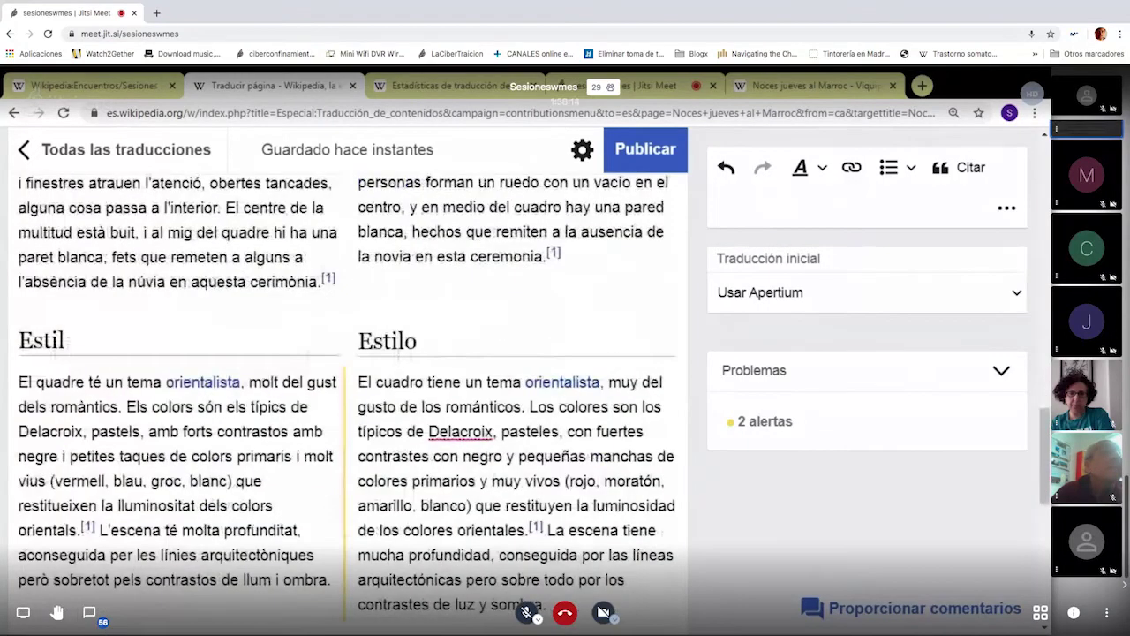
{"action": "scroll", "coordinate": [399, 379], "scroll_direction": "up", "scroll_amount": 2}
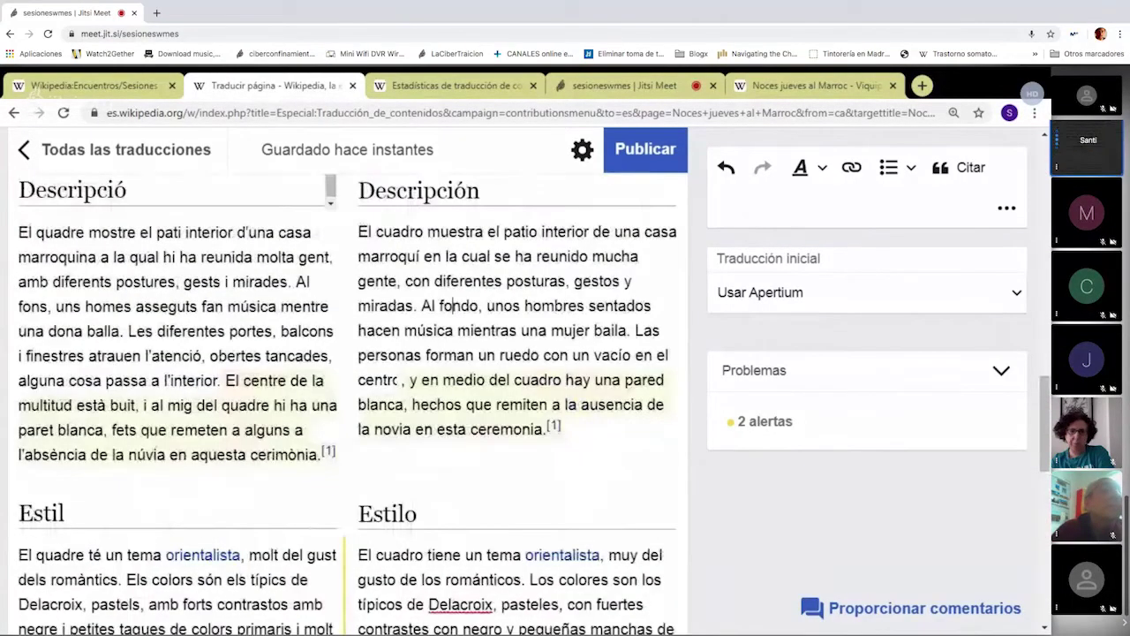
{"action": "scroll", "coordinate": [513, 353], "scroll_direction": "up", "scroll_amount": 1}
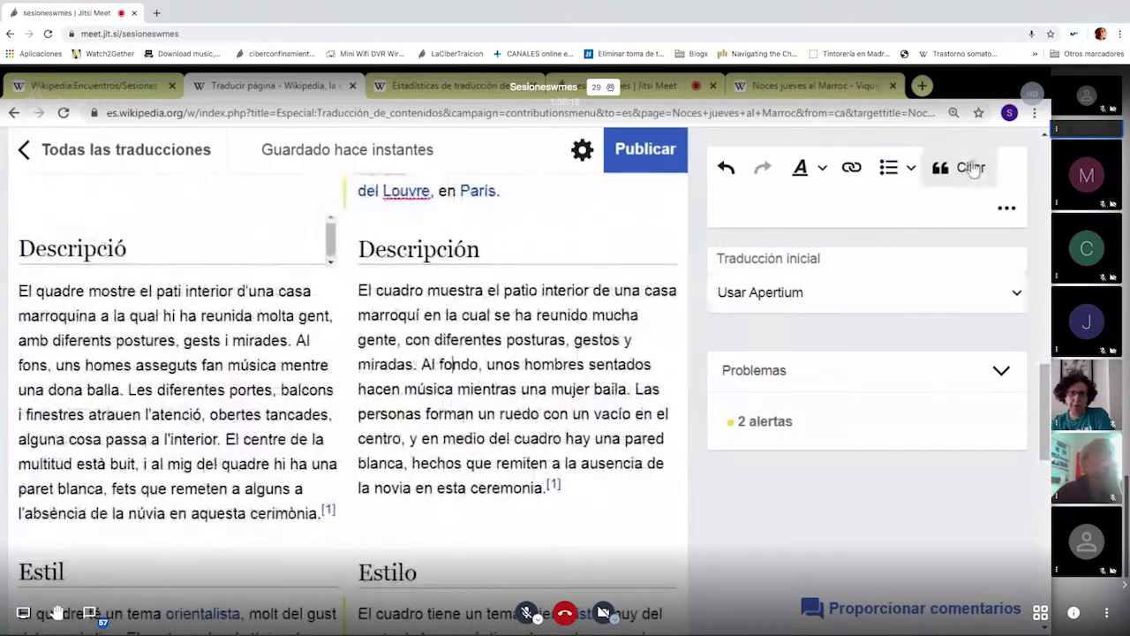
{"action": "left_click", "coordinate": [571, 339]}
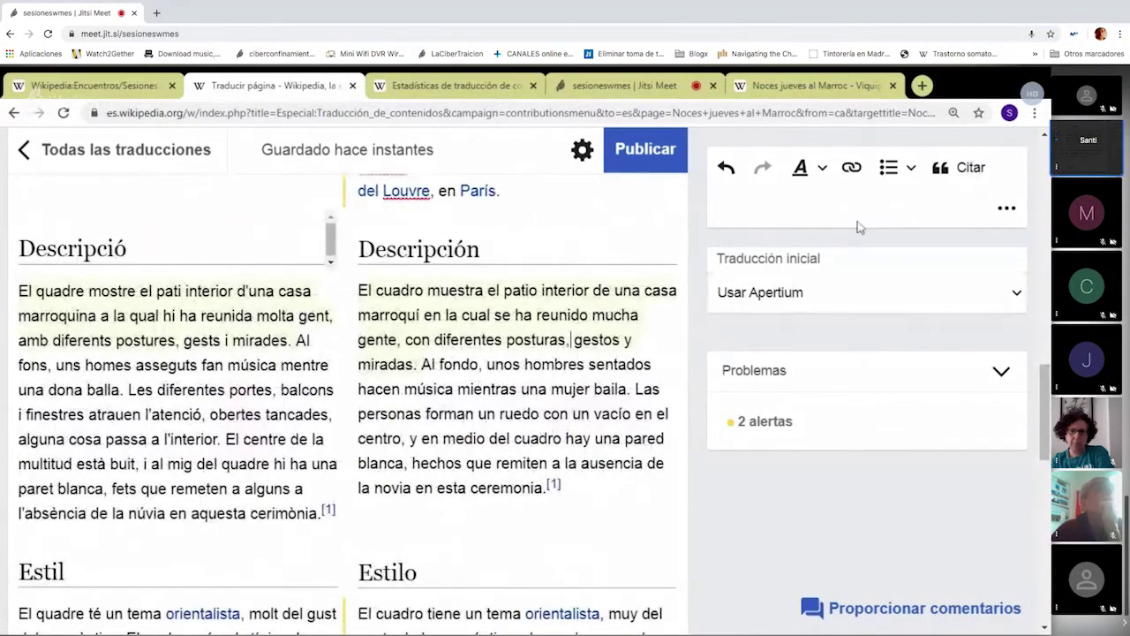
{"action": "left_click", "coordinate": [952, 182]}
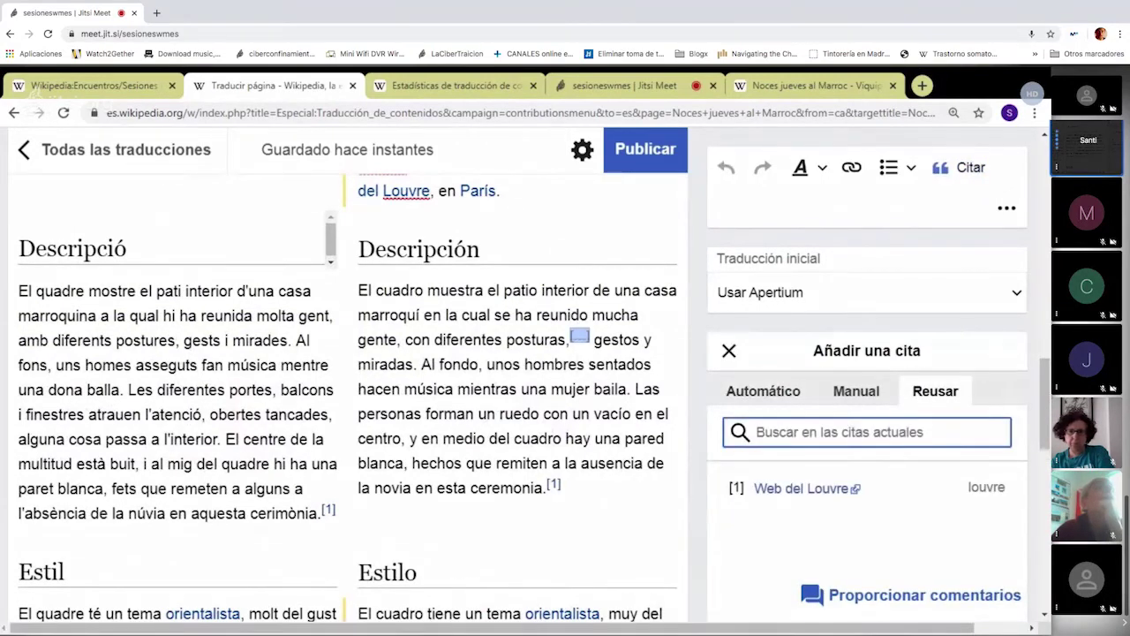
{"action": "scroll", "coordinate": [349, 371], "scroll_direction": "down", "scroll_amount": 1}
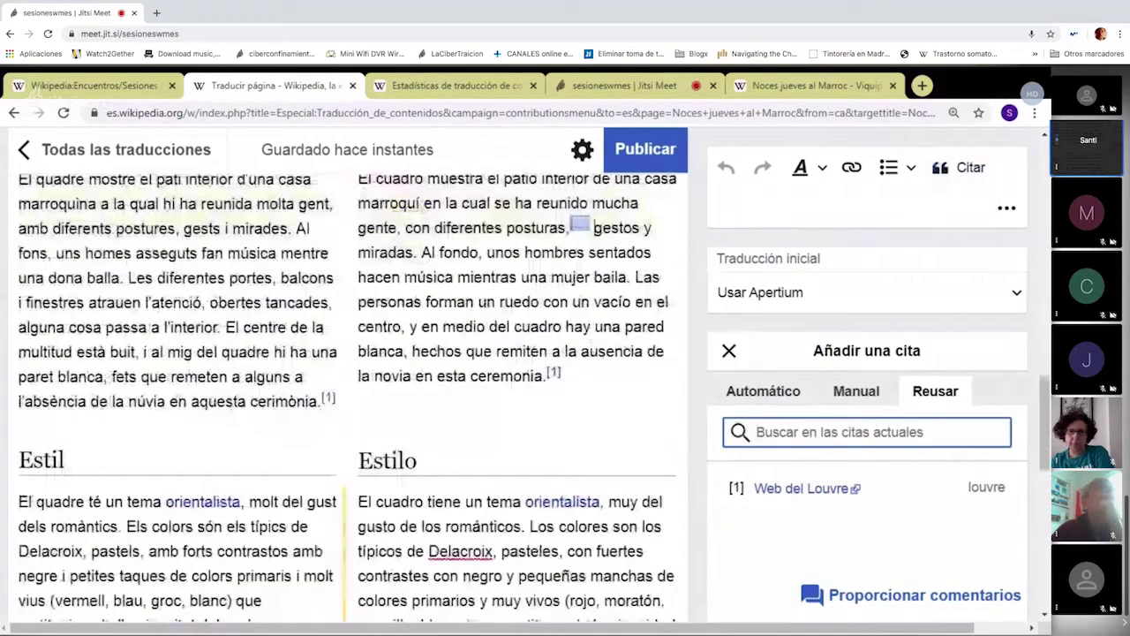
{"action": "key", "text": "Escape"}
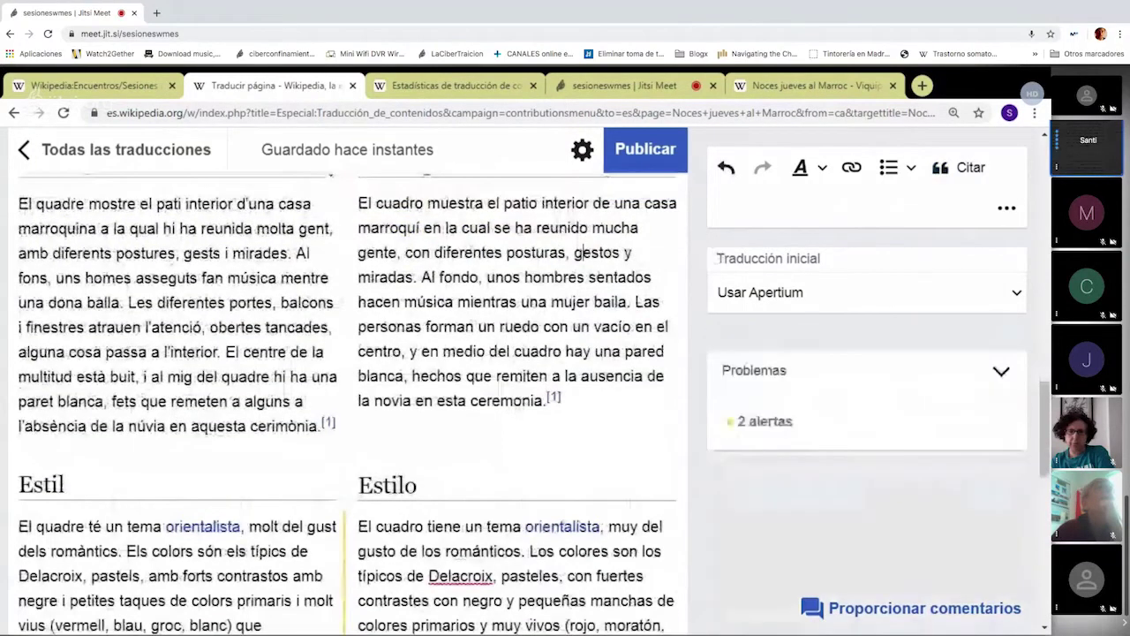
- Italicize the bold title "Boda judía en Marruecos" at the start of the Spanish introduction
{"action": "scroll", "coordinate": [353, 380], "scroll_direction": "up", "scroll_amount": 3}
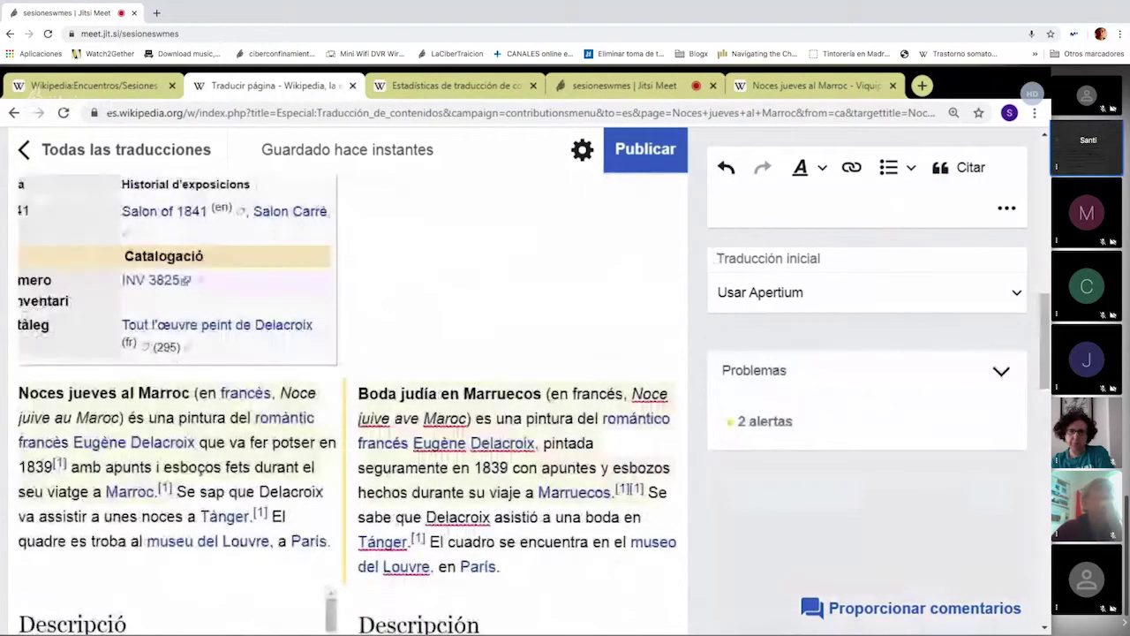
{"action": "key", "text": "ctrl+shift+Right"}
{"action": "key", "text": "ctrl+shift+Right"}
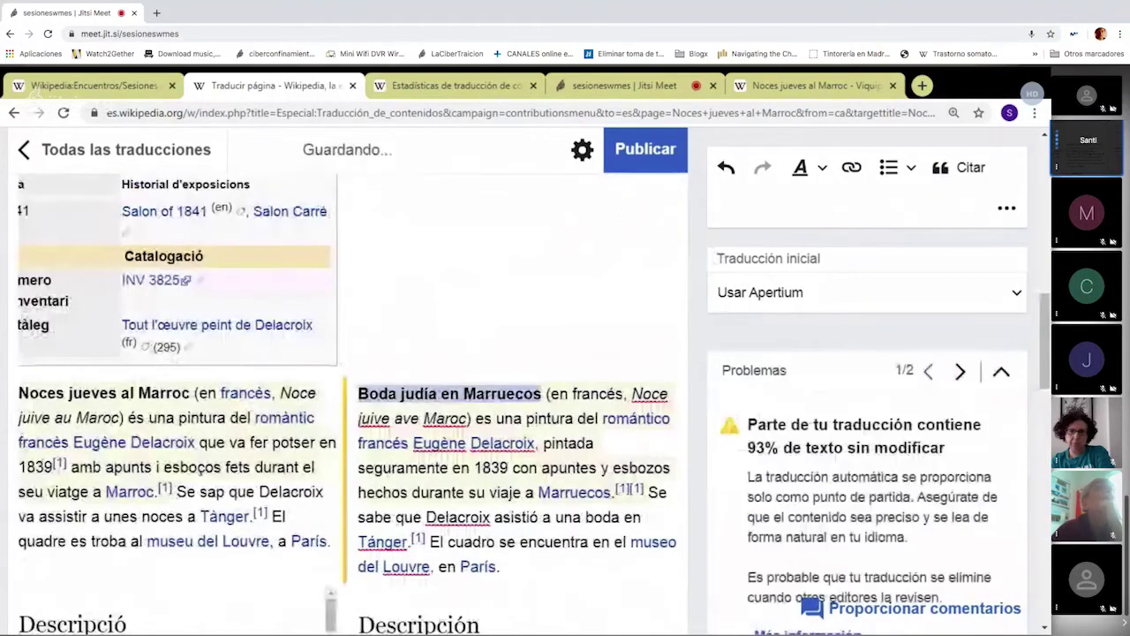
{"action": "left_click", "coordinate": [809, 168]}
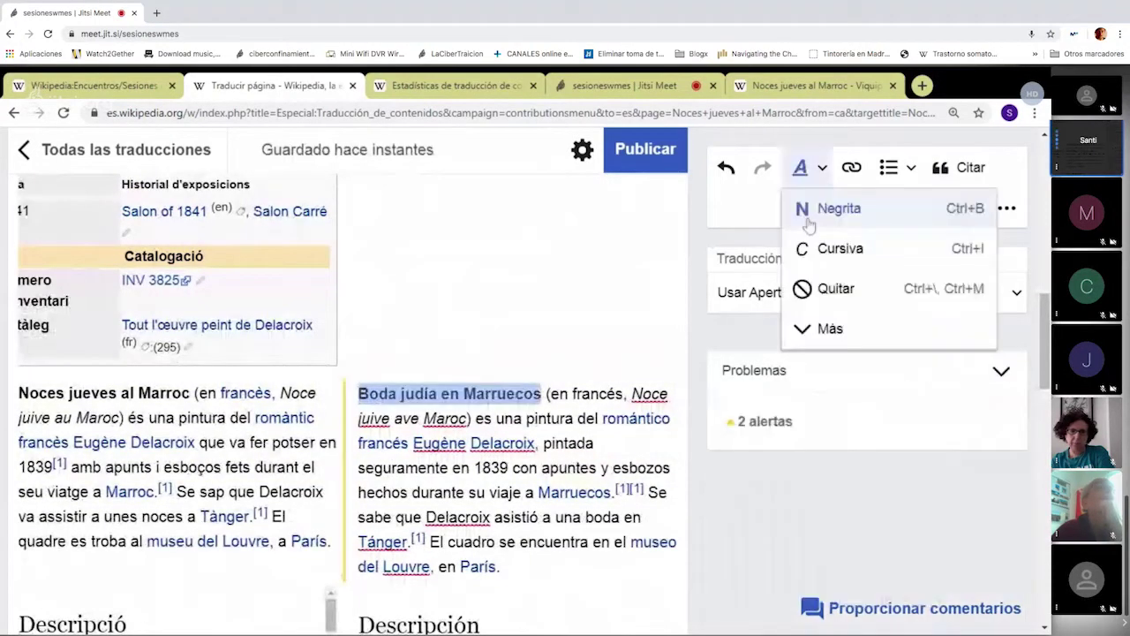
{"action": "left_click", "coordinate": [806, 249]}
{"action": "key", "text": "Right"}
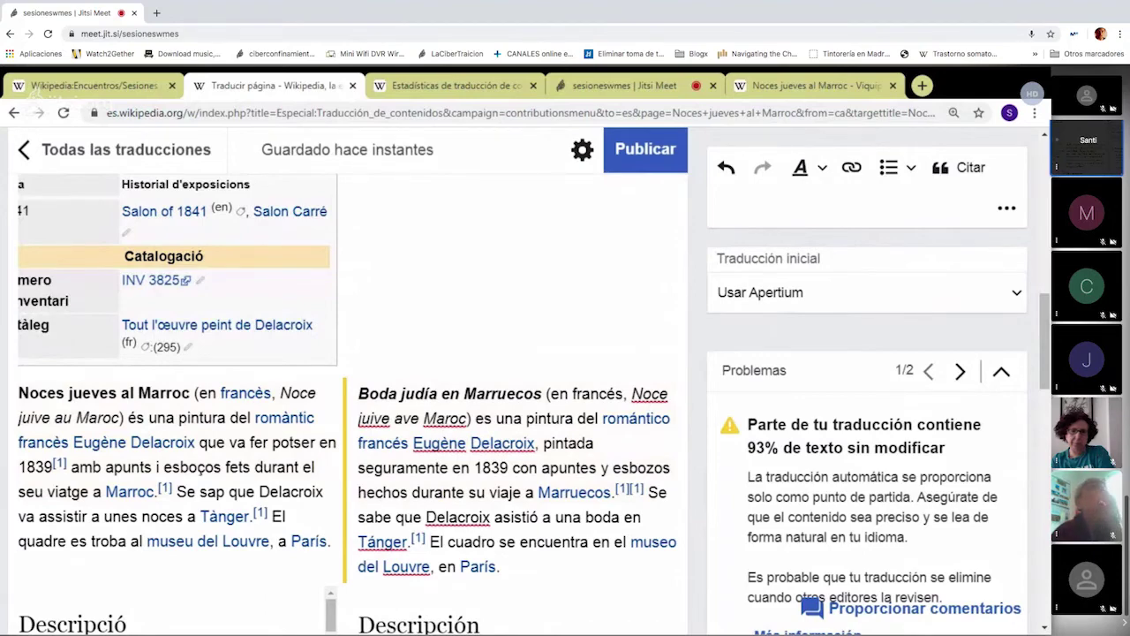
{"action": "scroll", "coordinate": [354, 397], "scroll_direction": "down", "scroll_amount": 10}
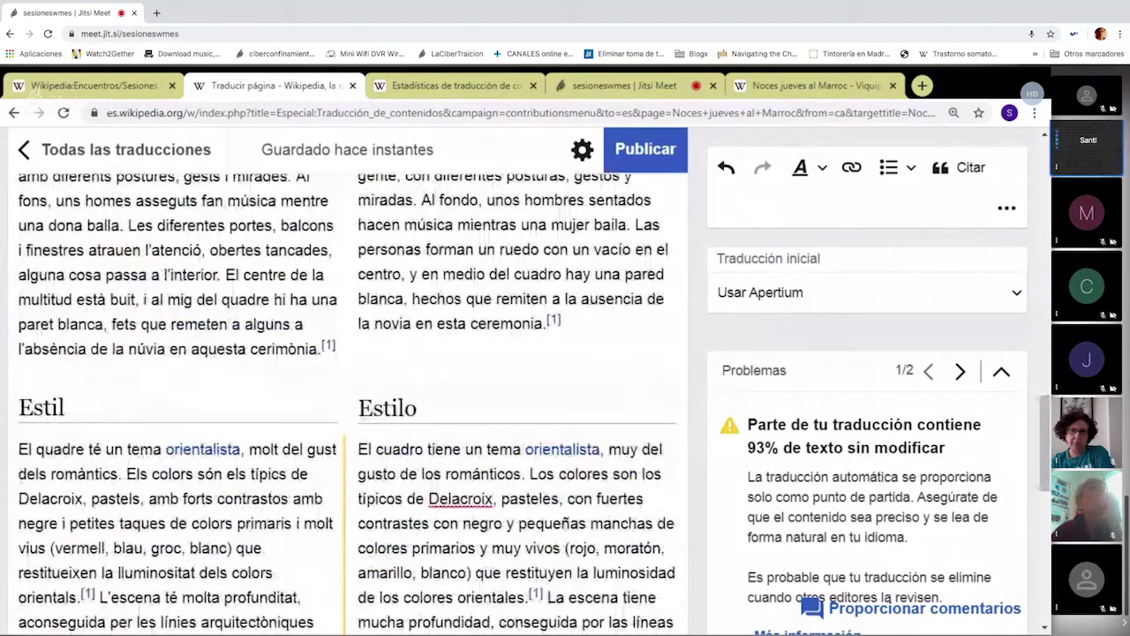
{"action": "scroll", "coordinate": [1047, 492], "scroll_direction": "down", "scroll_amount": 1}
{"action": "scroll", "coordinate": [1047, 492], "scroll_direction": "down", "scroll_amount": 3}
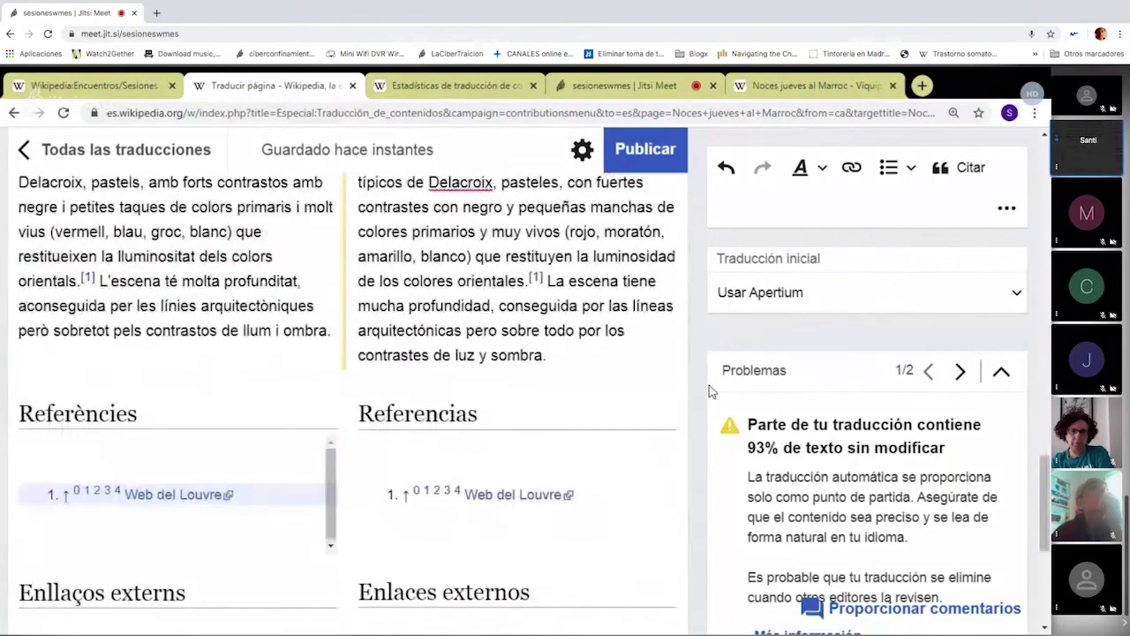
- Expand the issues for the Estilo paragraph and mark the first unmodified-text warning as resolved
{"action": "scroll", "coordinate": [712, 391], "scroll_direction": "up", "scroll_amount": 3}
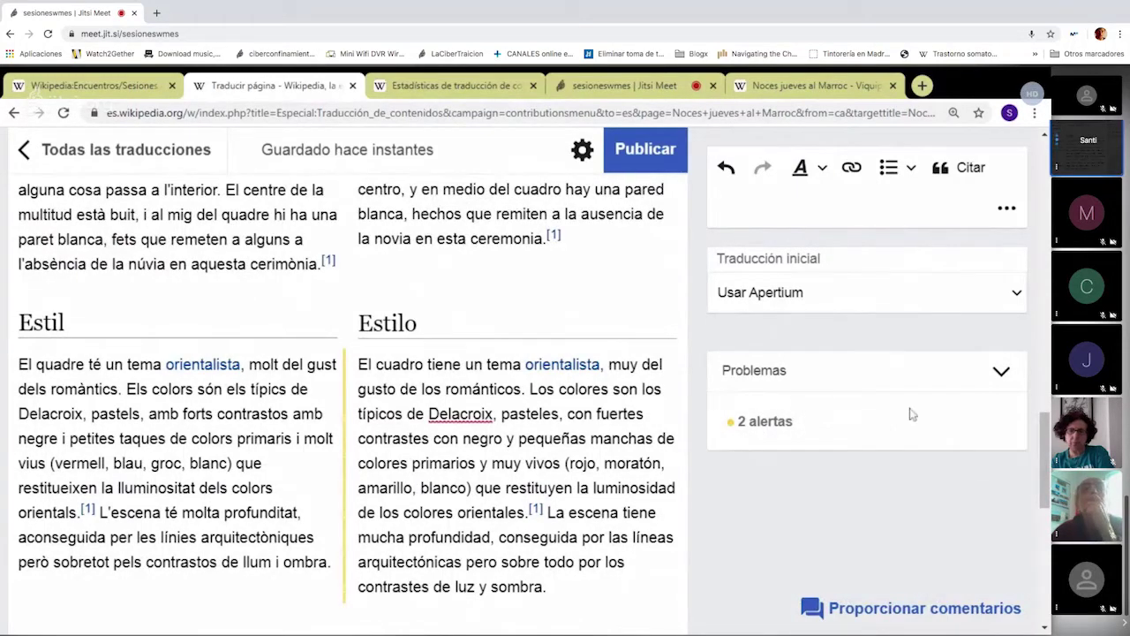
{"action": "left_click", "coordinate": [1005, 384]}
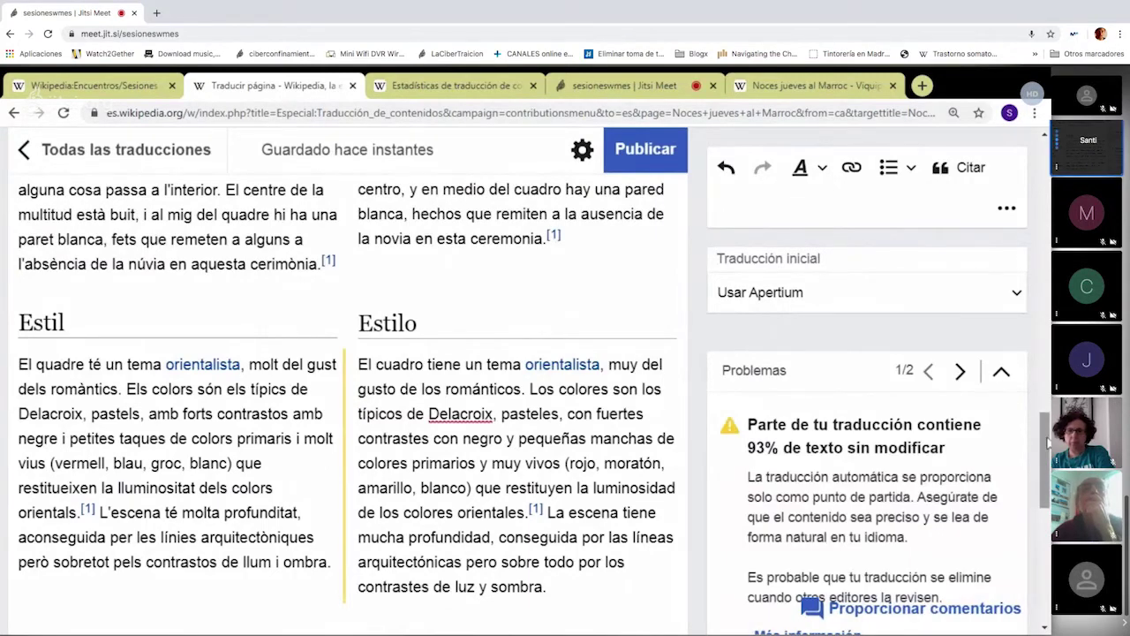
{"action": "scroll", "coordinate": [1048, 446], "scroll_direction": "down", "scroll_amount": 2}
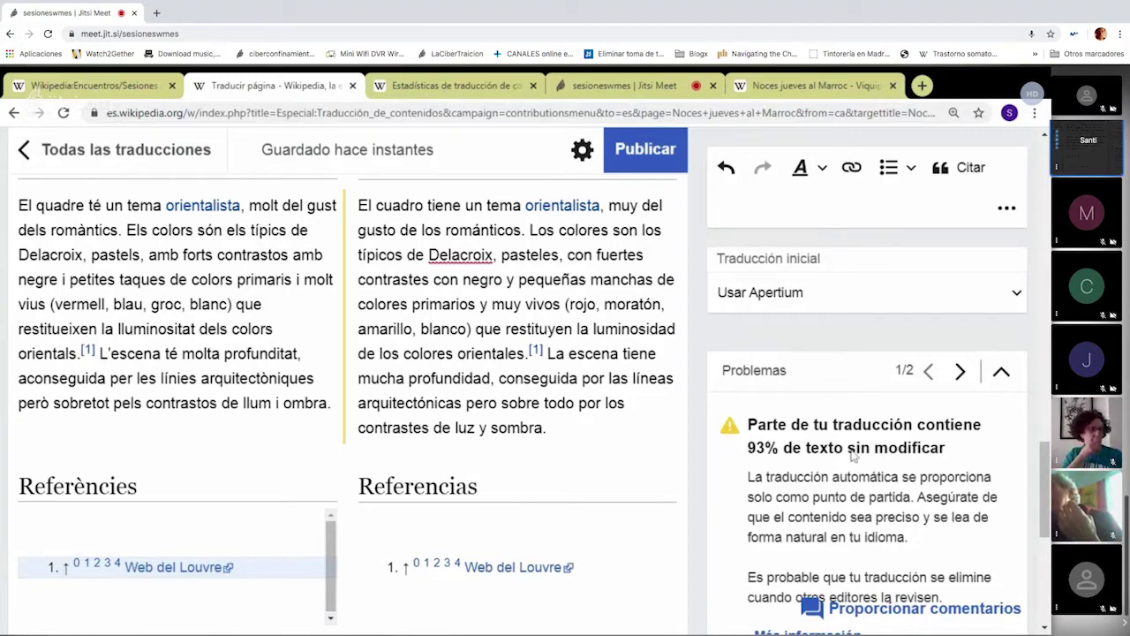
{"action": "scroll", "coordinate": [984, 460], "scroll_direction": "down", "scroll_amount": 1}
{"action": "scroll", "coordinate": [984, 460], "scroll_direction": "down", "scroll_amount": 4}
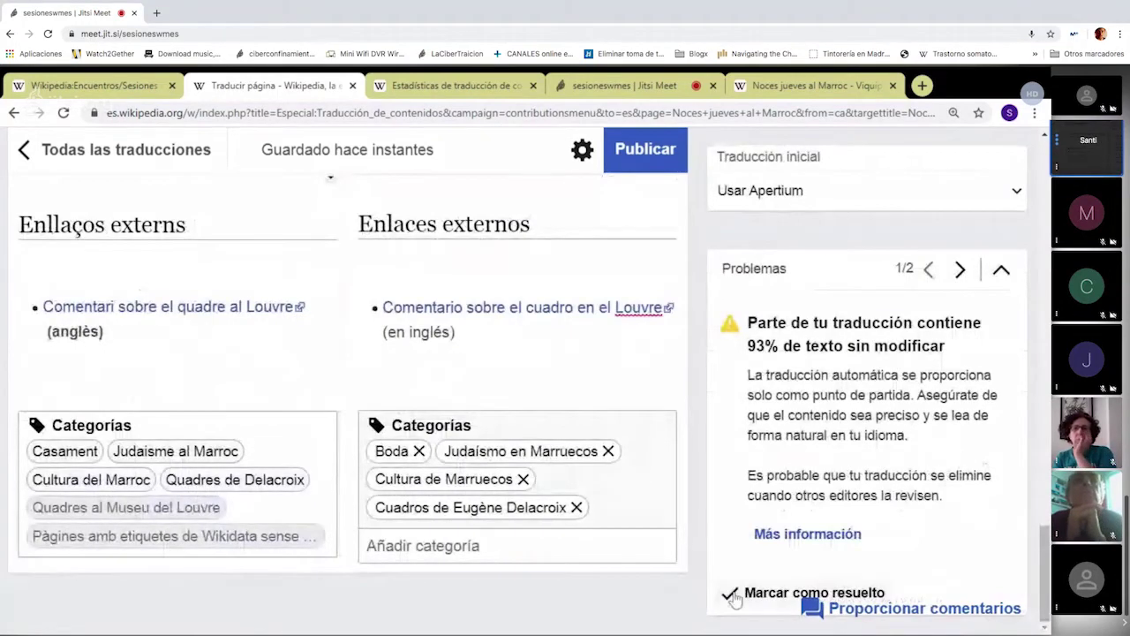
{"action": "left_click", "coordinate": [814, 592]}
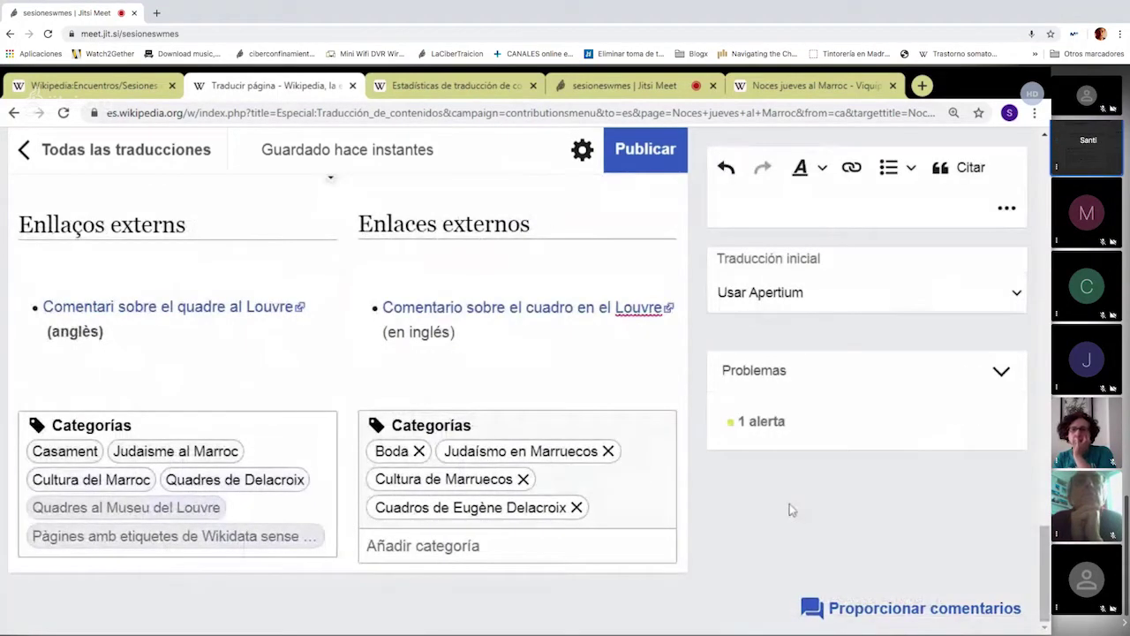
- Correct "moratón" to "morado" in the Spanish Estilo paragraph and replace the comma after "amarillo" with "y"
{"action": "left_click", "coordinate": [1002, 372]}
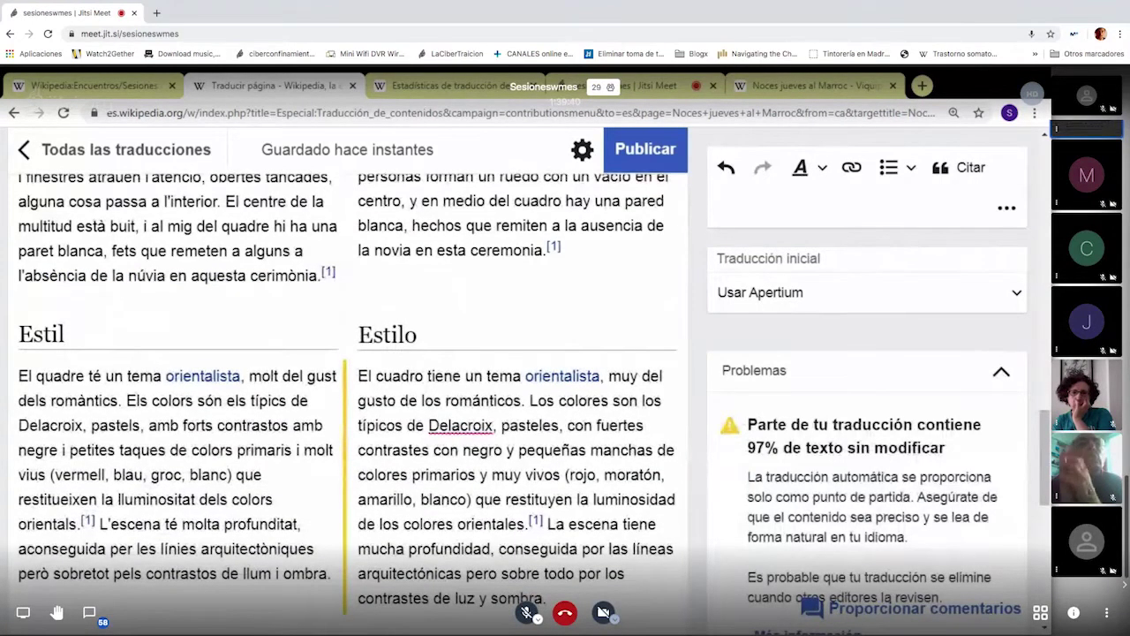
{"action": "scroll", "coordinate": [744, 458], "scroll_direction": "down", "scroll_amount": 1}
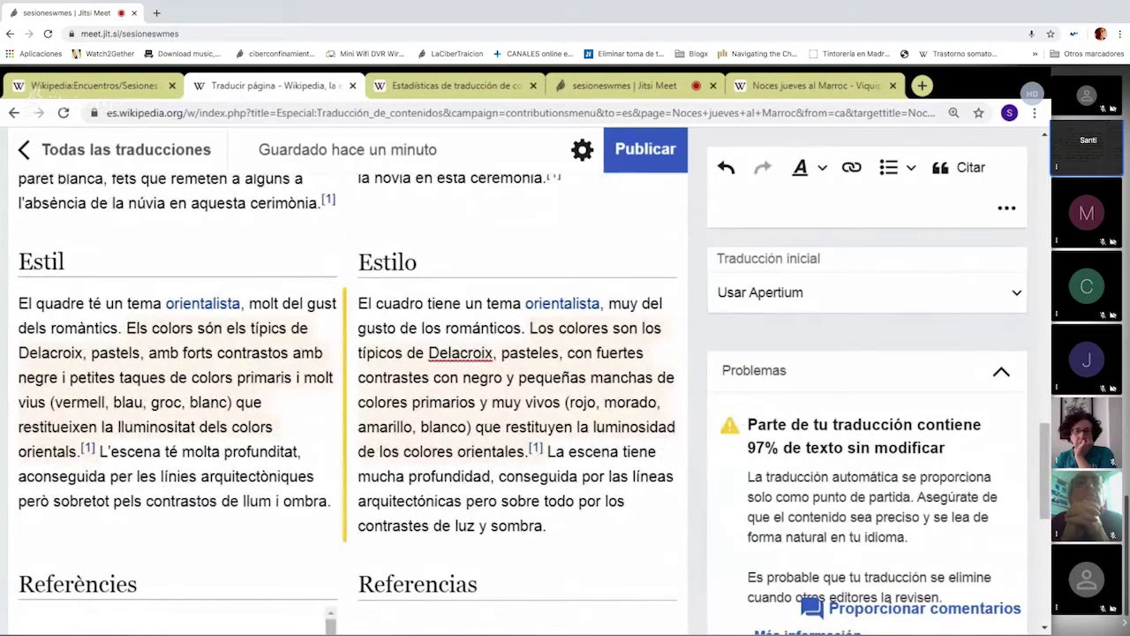
{"action": "left_click", "coordinate": [1000, 371]}
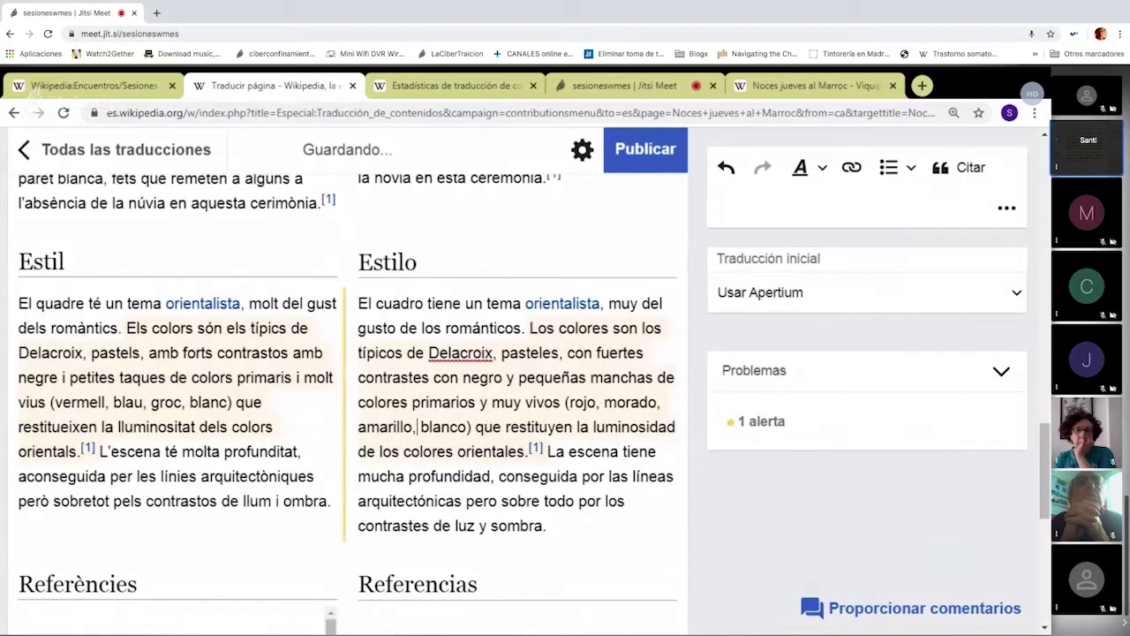
{"action": "left_click", "coordinate": [417, 426]}
{"action": "key", "text": "BackSpace"}
{"action": "type", "text": "y"}
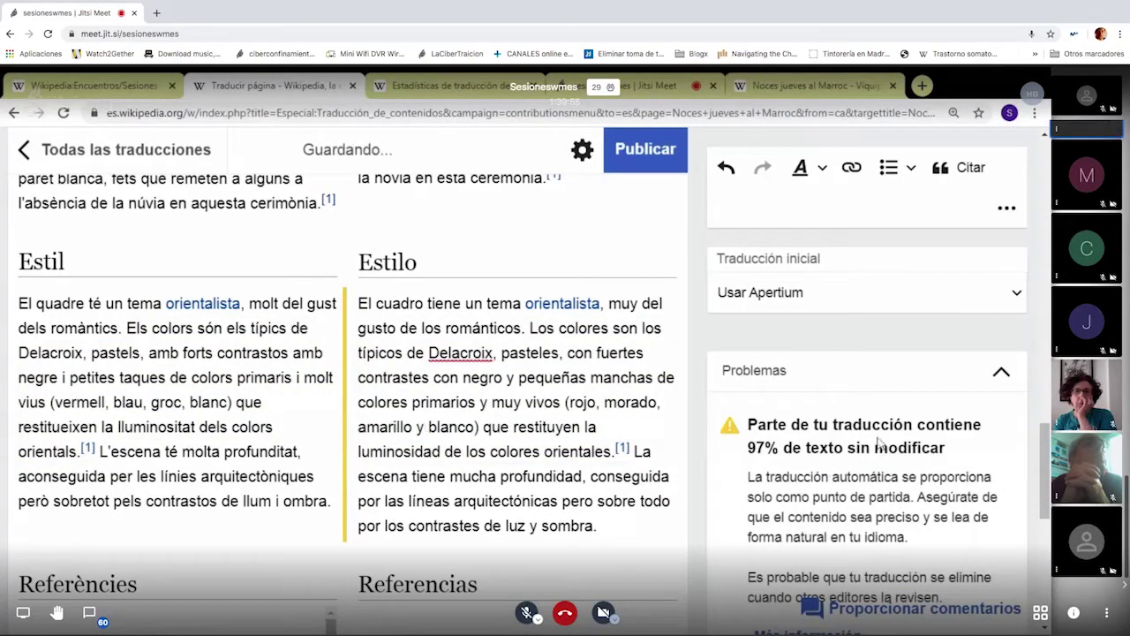
- Mark the unmodified-text warning for the corrected Estilo paragraph as resolved
{"action": "scroll", "coordinate": [879, 445], "scroll_direction": "down", "scroll_amount": 1}
{"action": "scroll", "coordinate": [879, 444], "scroll_direction": "down", "scroll_amount": 3}
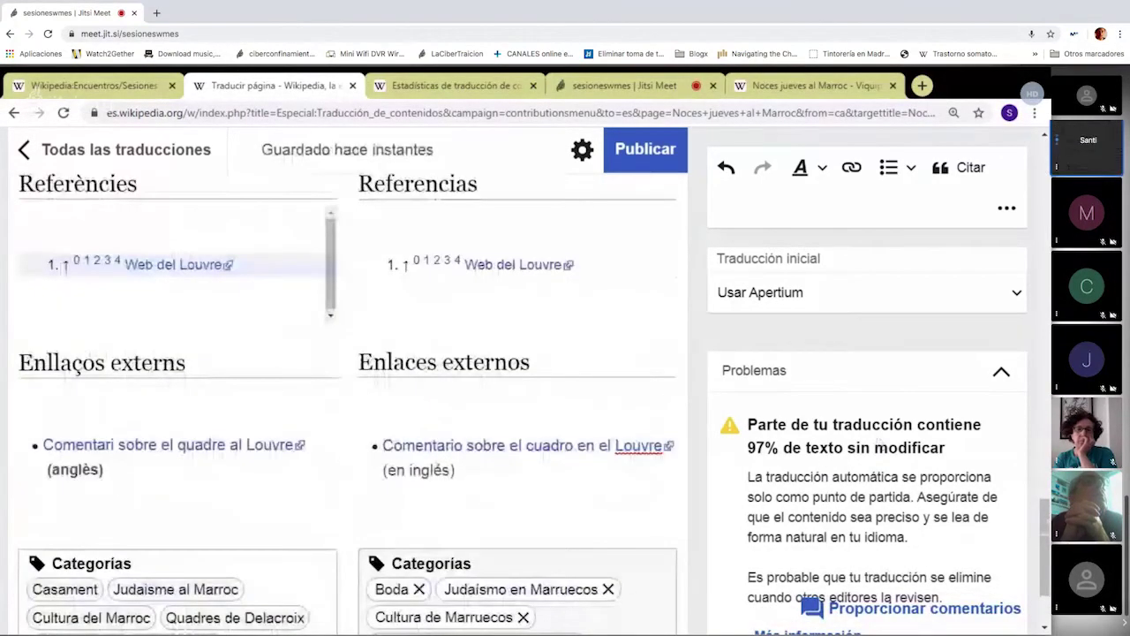
{"action": "scroll", "coordinate": [769, 603], "scroll_direction": "down", "scroll_amount": 2}
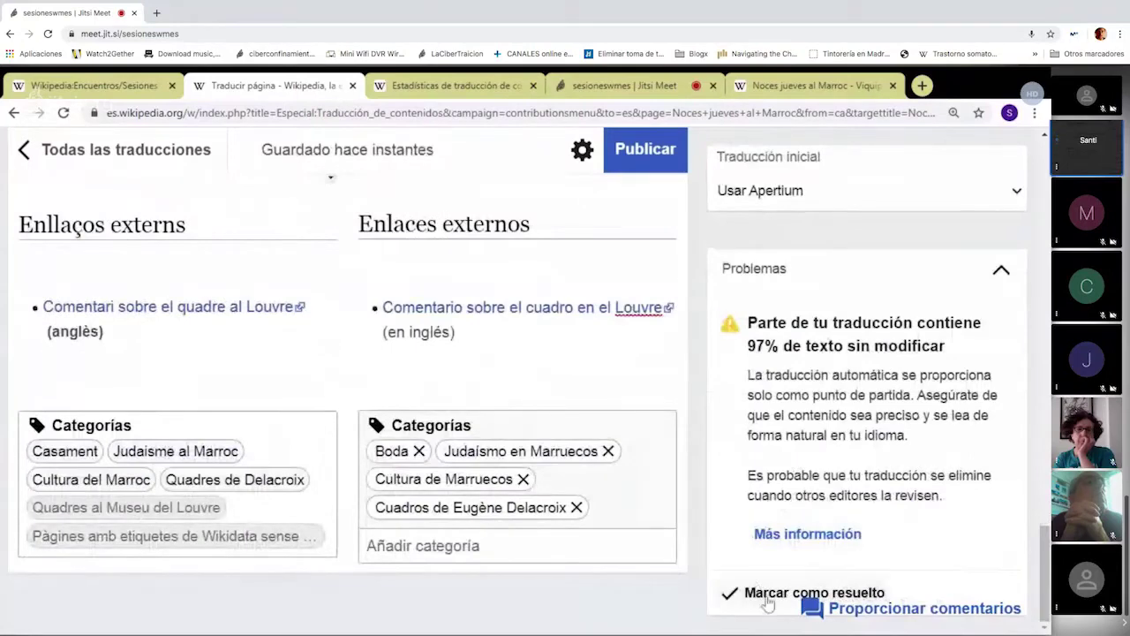
{"action": "left_click", "coordinate": [768, 601]}
- Check the translation from the introduction to the end and mark the newly raised unmodified-text warning as resolved
{"action": "scroll", "coordinate": [847, 449], "scroll_direction": "up", "scroll_amount": 3}
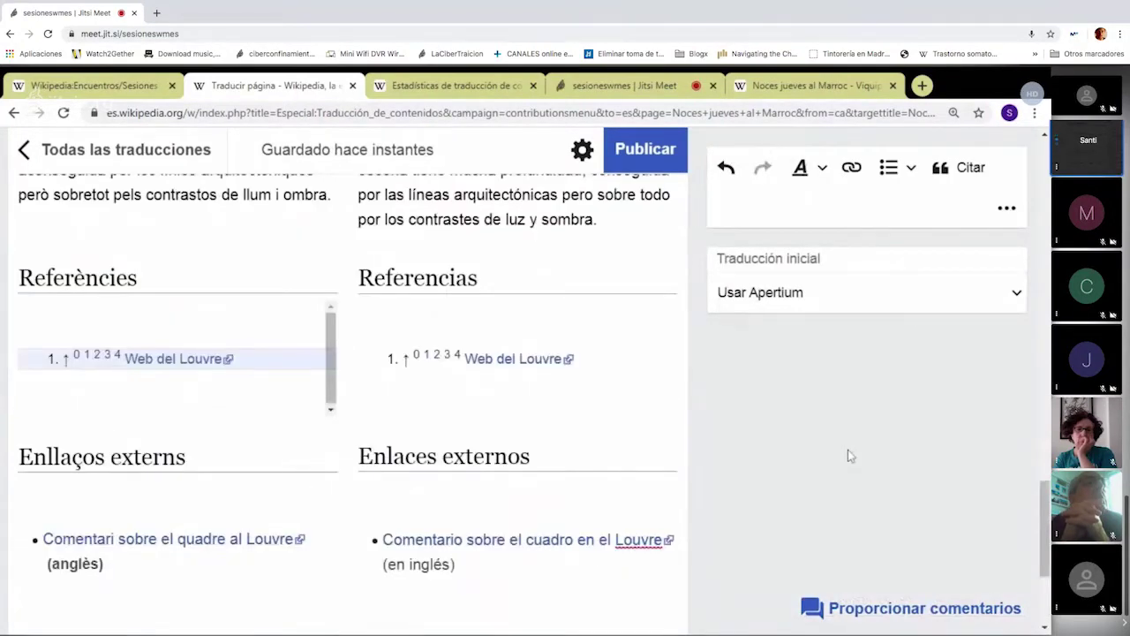
{"action": "scroll", "coordinate": [848, 450], "scroll_direction": "up", "scroll_amount": 5}
{"action": "scroll", "coordinate": [854, 451], "scroll_direction": "up", "scroll_amount": 5}
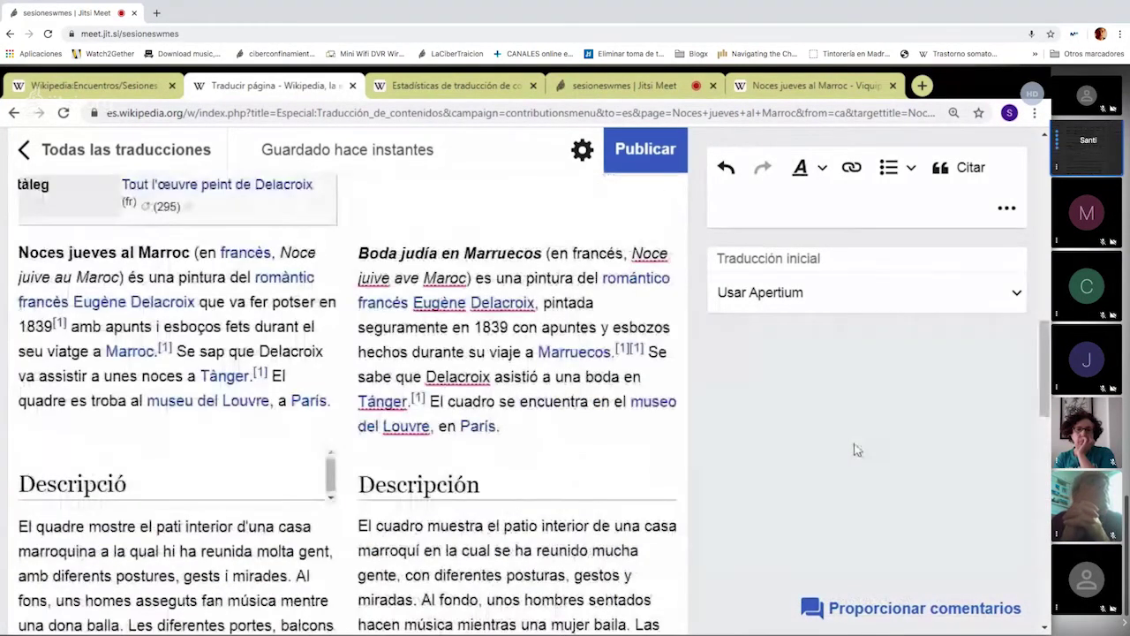
{"action": "scroll", "coordinate": [857, 451], "scroll_direction": "up", "scroll_amount": 3}
{"action": "scroll", "coordinate": [857, 453], "scroll_direction": "down", "scroll_amount": 2}
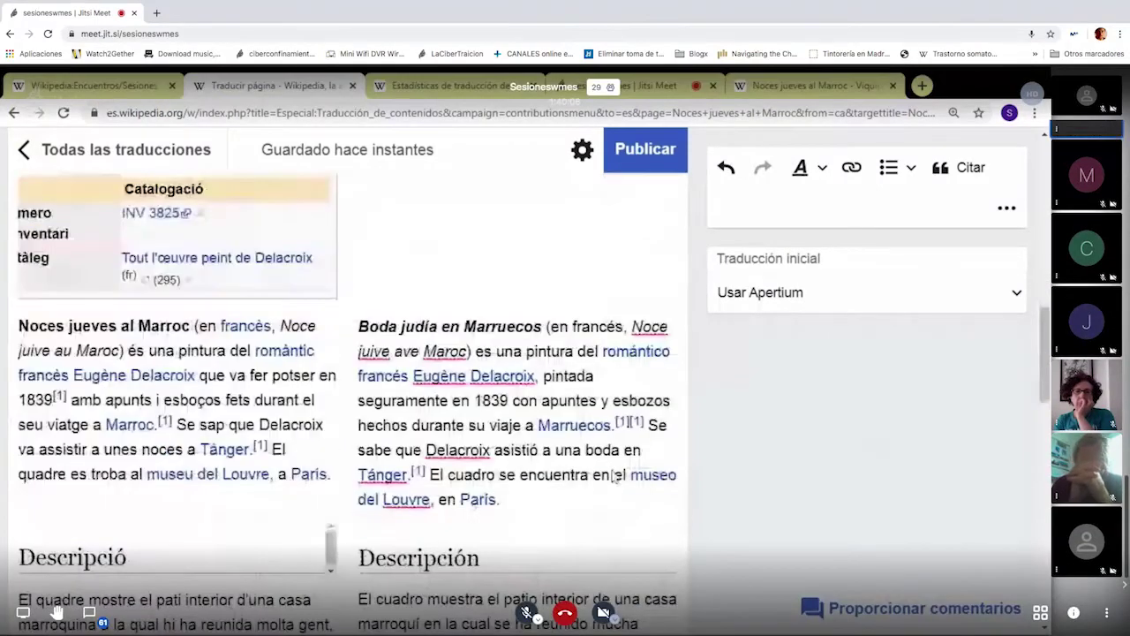
{"action": "scroll", "coordinate": [690, 452], "scroll_direction": "down", "scroll_amount": 1}
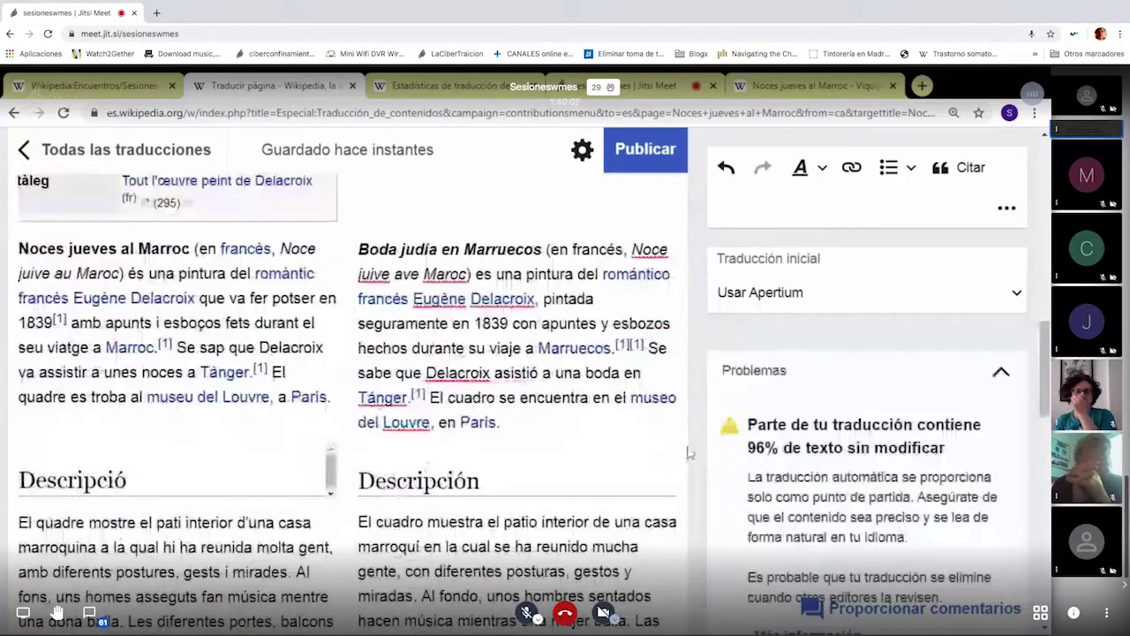
{"action": "scroll", "coordinate": [706, 459], "scroll_direction": "down", "scroll_amount": 4}
{"action": "scroll", "coordinate": [730, 472], "scroll_direction": "down", "scroll_amount": 4}
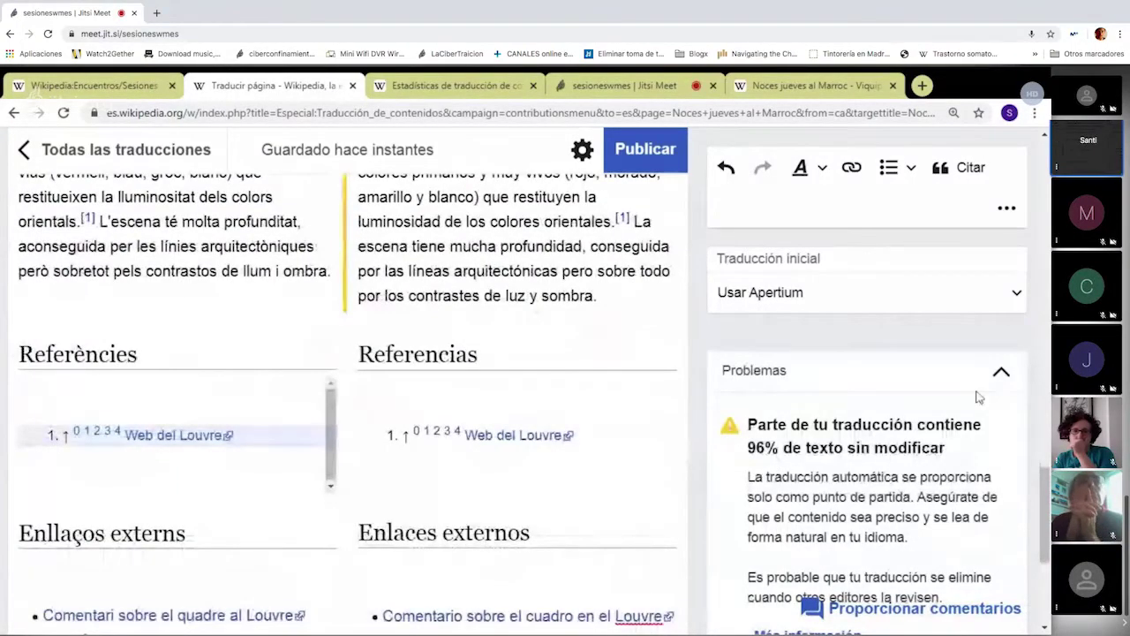
{"action": "scroll", "coordinate": [734, 589], "scroll_direction": "down", "scroll_amount": 4}
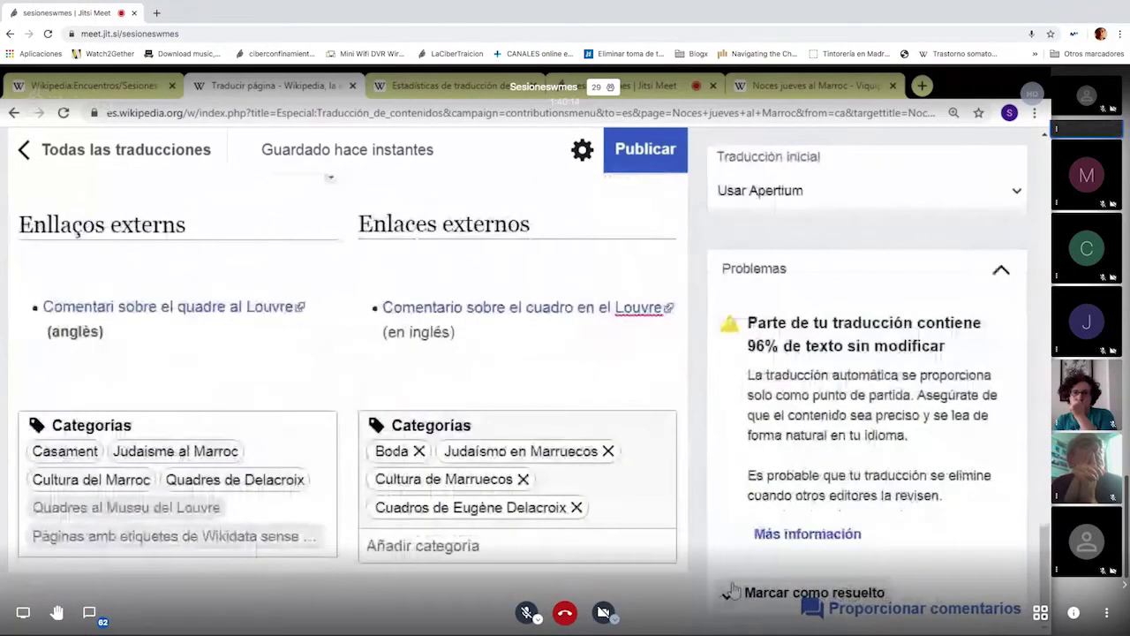
{"action": "left_click", "coordinate": [730, 592]}
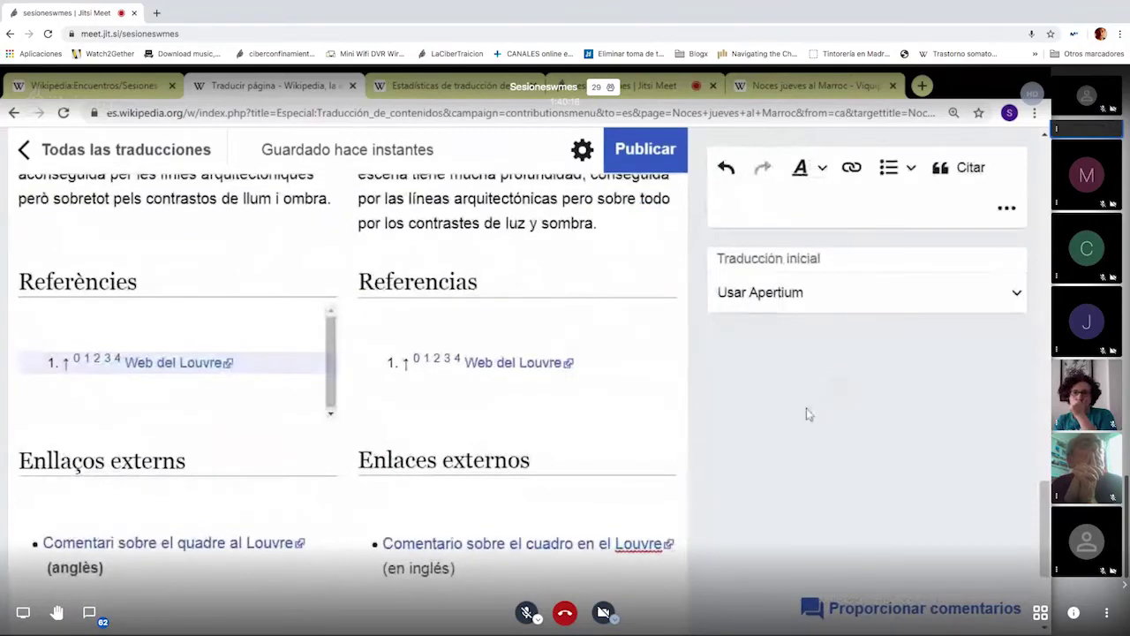
- Look over the Spanish translation's title, infobox, introduction and Descripción section against the Catalan original
{"action": "scroll", "coordinate": [806, 408], "scroll_direction": "up", "scroll_amount": 5}
{"action": "scroll", "coordinate": [807, 409], "scroll_direction": "up", "scroll_amount": 2}
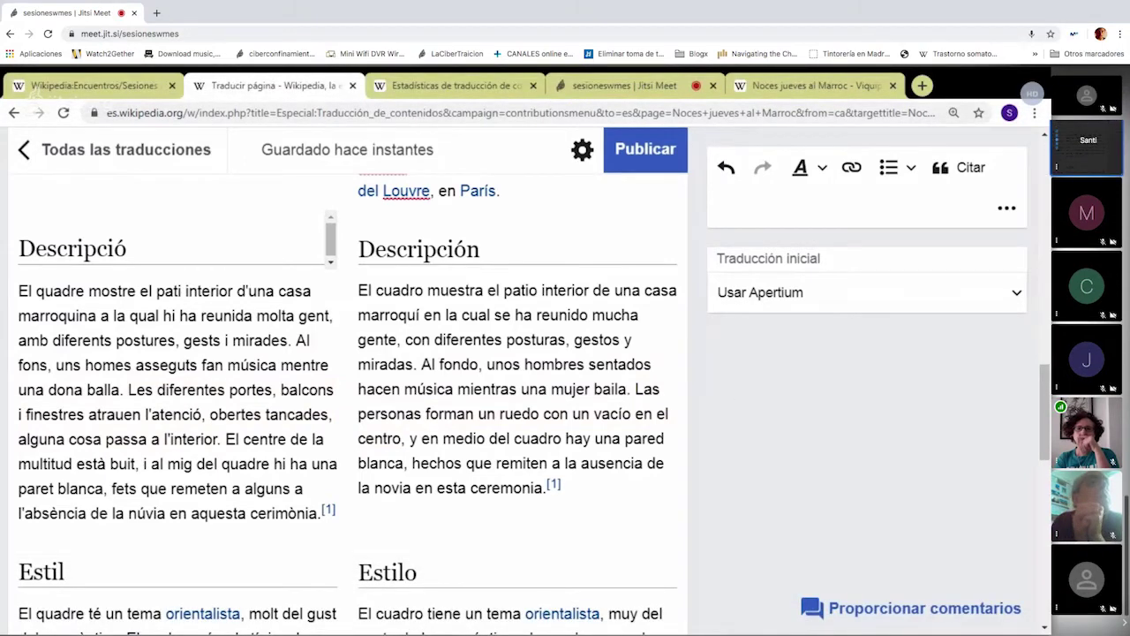
{"action": "scroll", "coordinate": [345, 380], "scroll_direction": "up", "scroll_amount": 5}
{"action": "scroll", "coordinate": [584, 356], "scroll_direction": "up", "scroll_amount": 5}
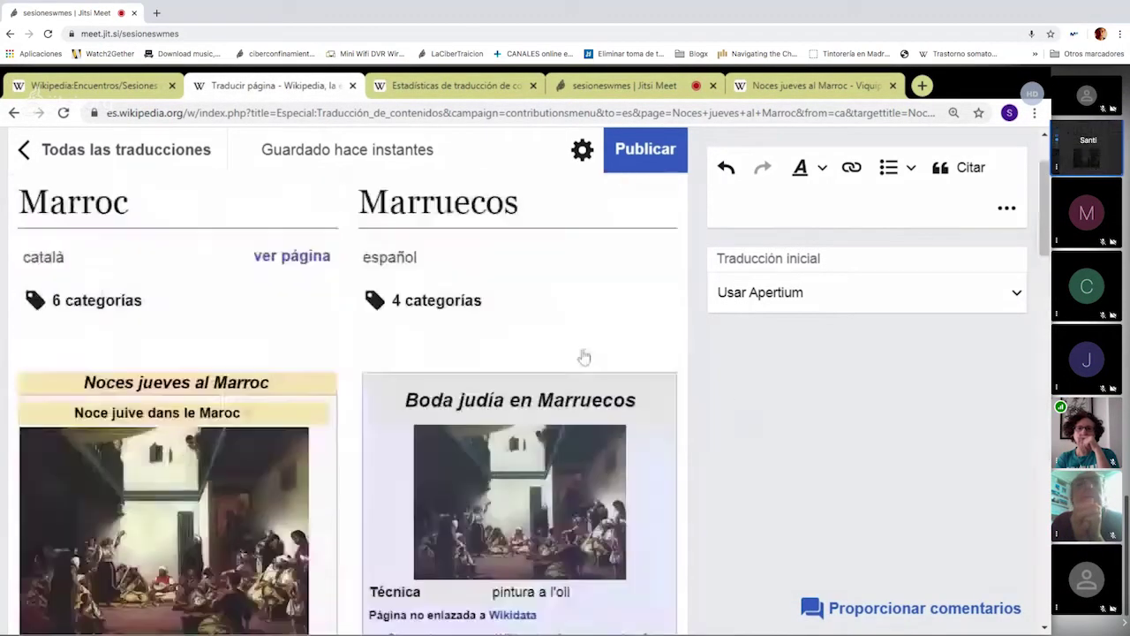
{"action": "scroll", "coordinate": [583, 356], "scroll_direction": "down", "scroll_amount": 5}
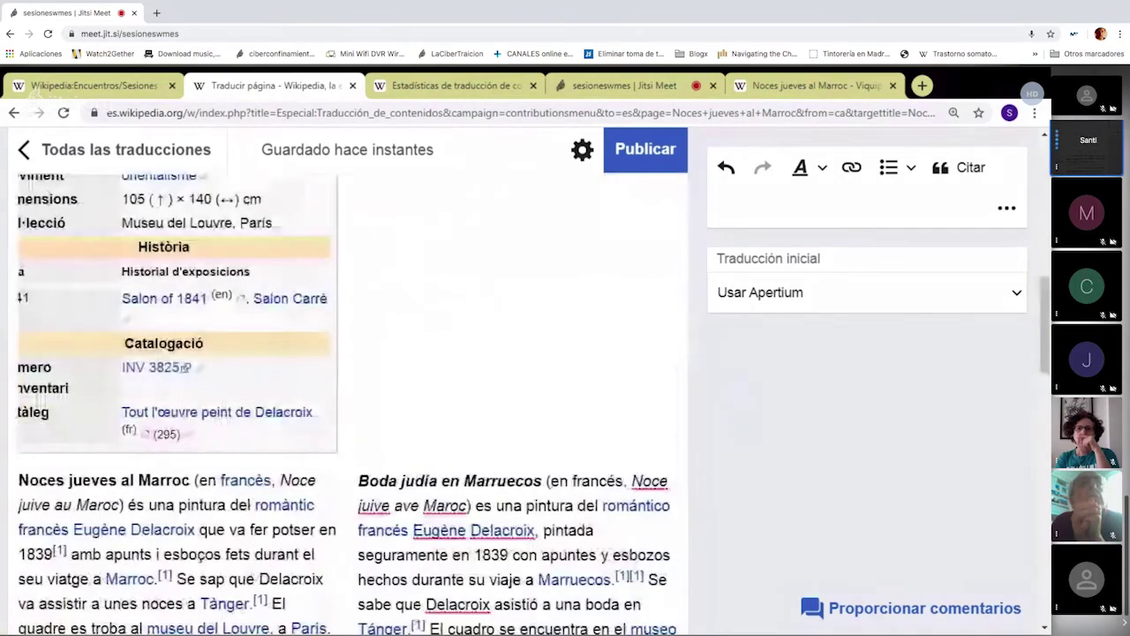
{"action": "scroll", "coordinate": [344, 380], "scroll_direction": "down", "scroll_amount": 5}
{"action": "scroll", "coordinate": [344, 380], "scroll_direction": "down", "scroll_amount": 1}
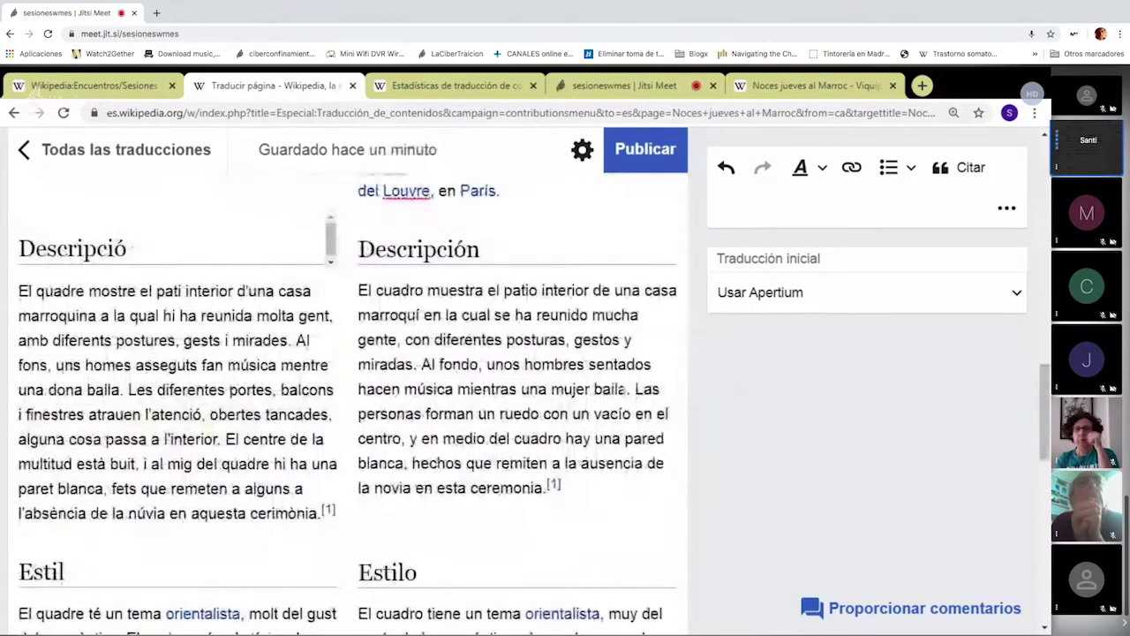
{"action": "scroll", "coordinate": [344, 380], "scroll_direction": "up", "scroll_amount": 6}
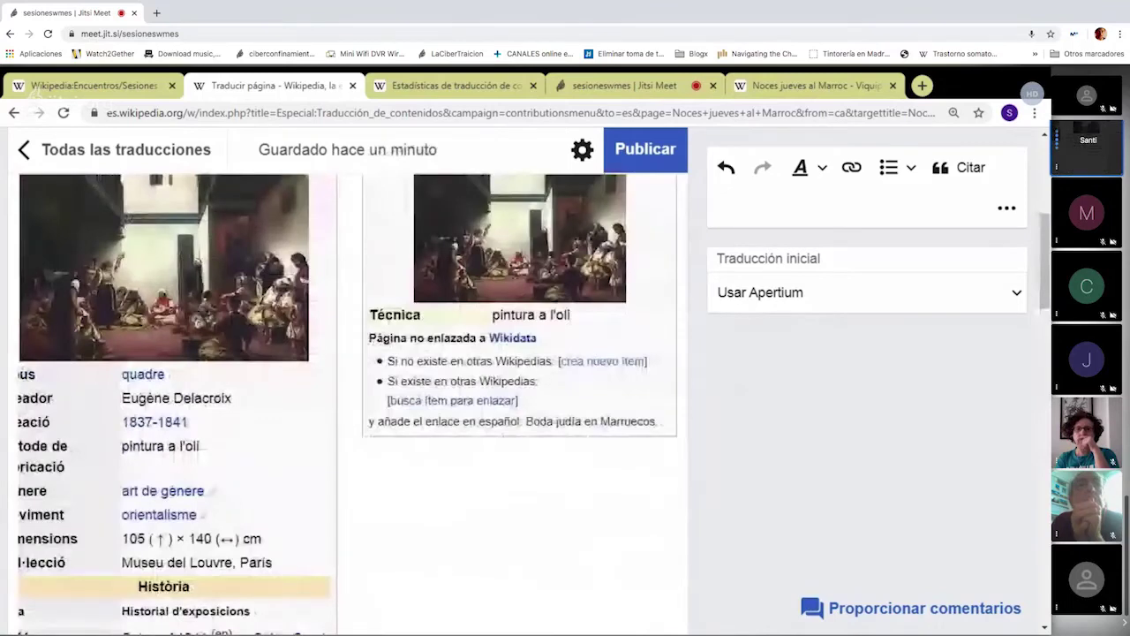
{"action": "scroll", "coordinate": [500, 330], "scroll_direction": "up", "scroll_amount": 5}
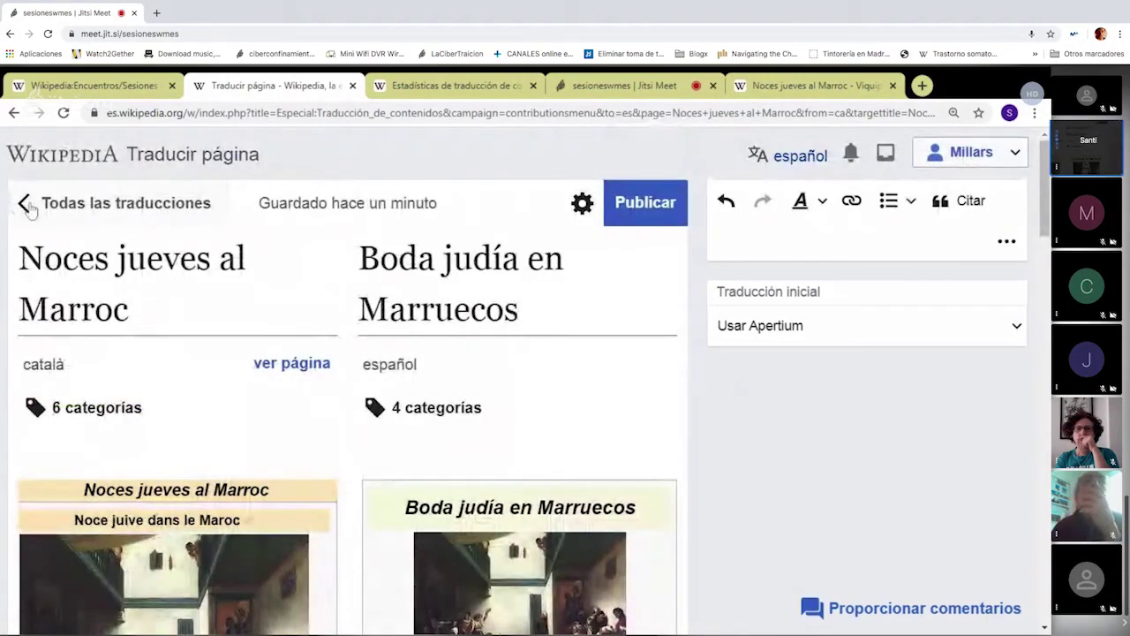
- Return to the list of all translations and reopen the in-progress draft "Boda judía en Marruecos"
{"action": "left_click", "coordinate": [119, 221]}
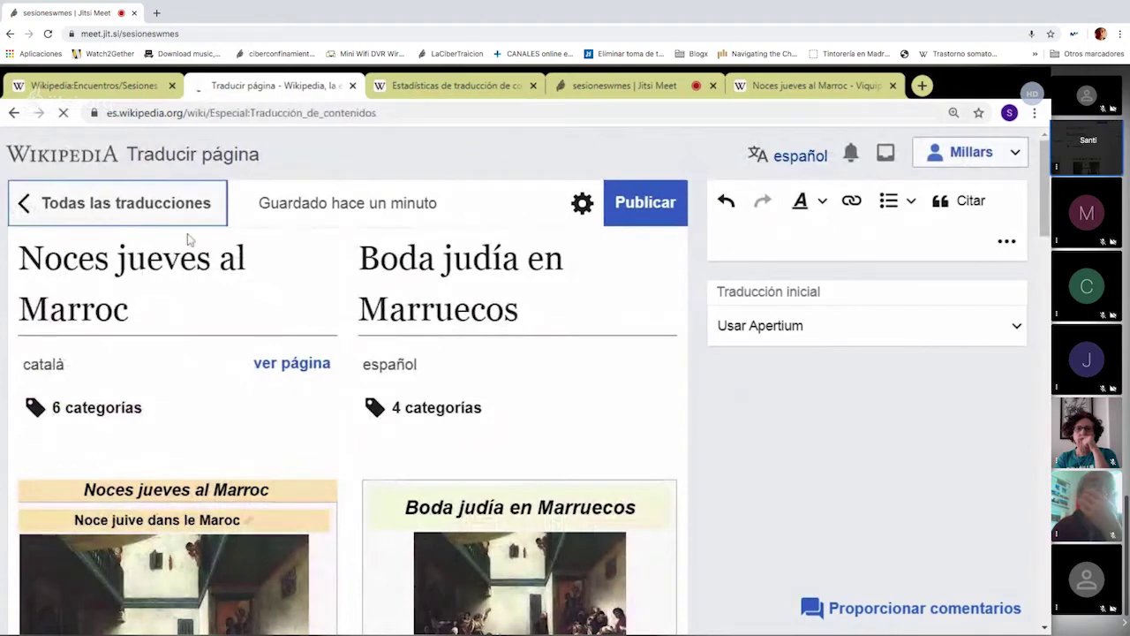
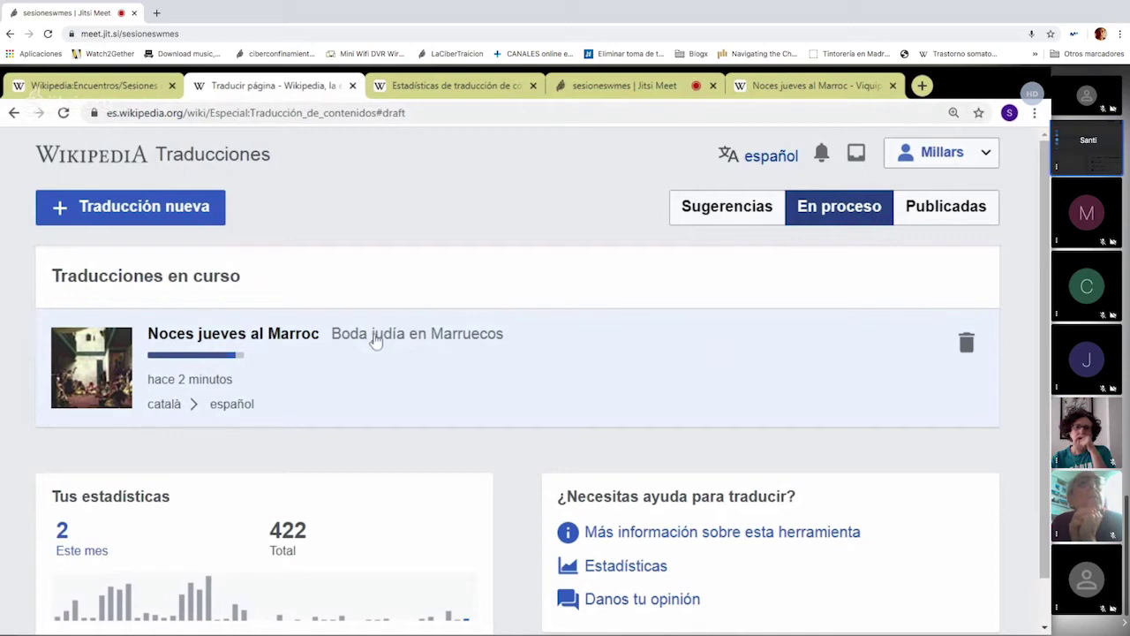
{"action": "left_click", "coordinate": [315, 372]}
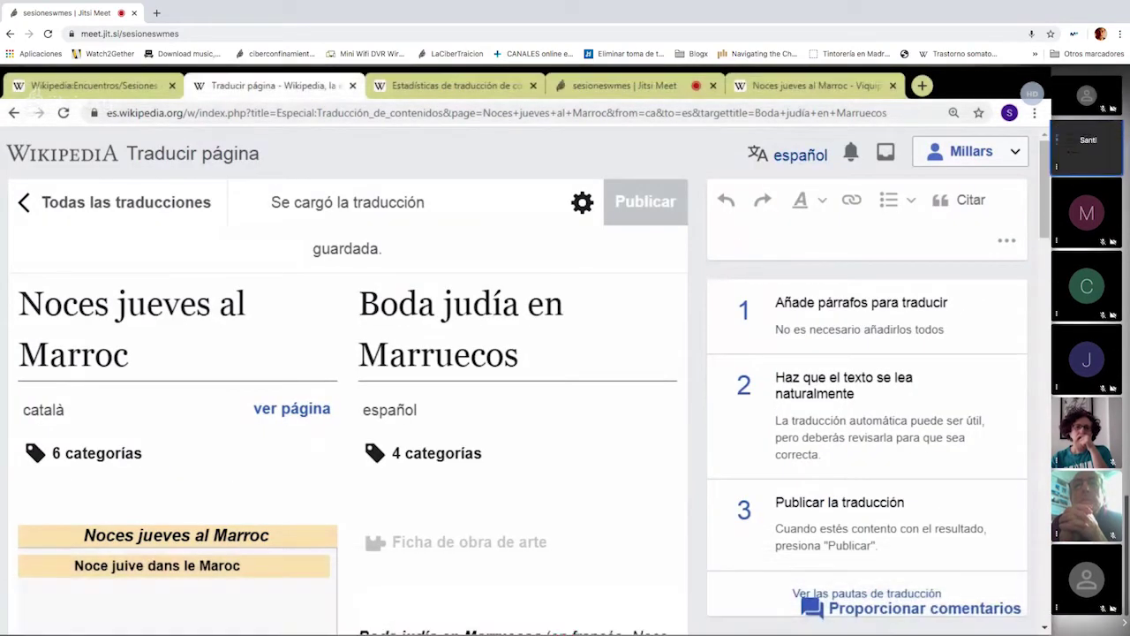
- Expand the issues of the reopened translation and mark each unmodified-text warning as resolved
{"action": "scroll", "coordinate": [523, 409], "scroll_direction": "down", "scroll_amount": 5}
{"action": "scroll", "coordinate": [524, 409], "scroll_direction": "down", "scroll_amount": 6}
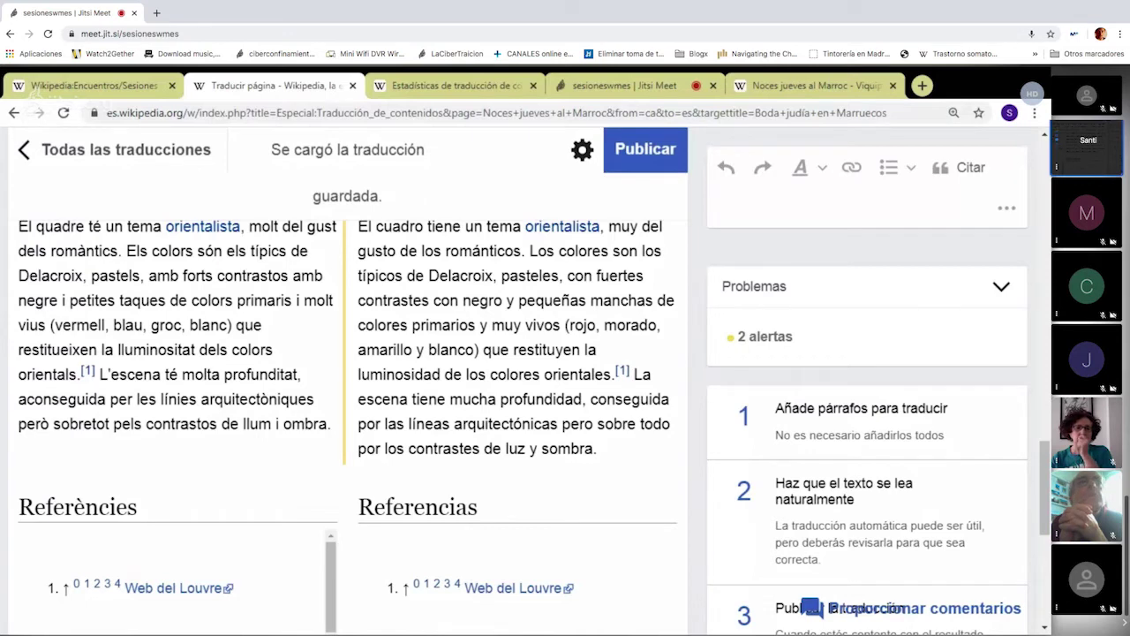
{"action": "scroll", "coordinate": [347, 379], "scroll_direction": "down", "scroll_amount": 2}
{"action": "scroll", "coordinate": [347, 379], "scroll_direction": "up", "scroll_amount": 6}
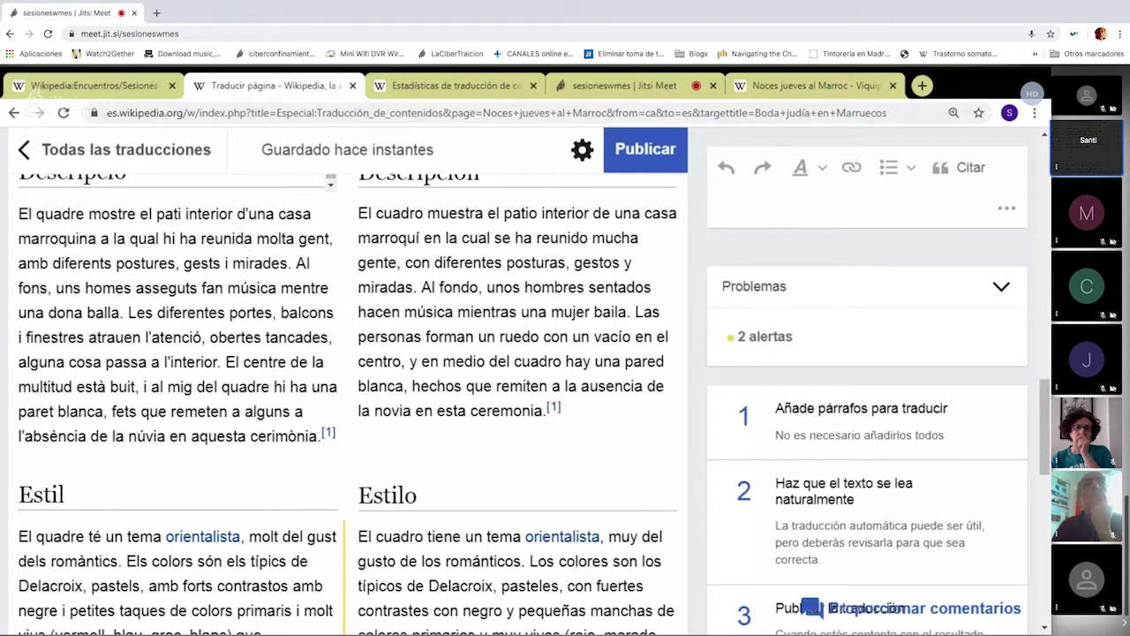
{"action": "scroll", "coordinate": [353, 398], "scroll_direction": "down", "scroll_amount": 2}
{"action": "scroll", "coordinate": [985, 384], "scroll_direction": "down", "scroll_amount": 1}
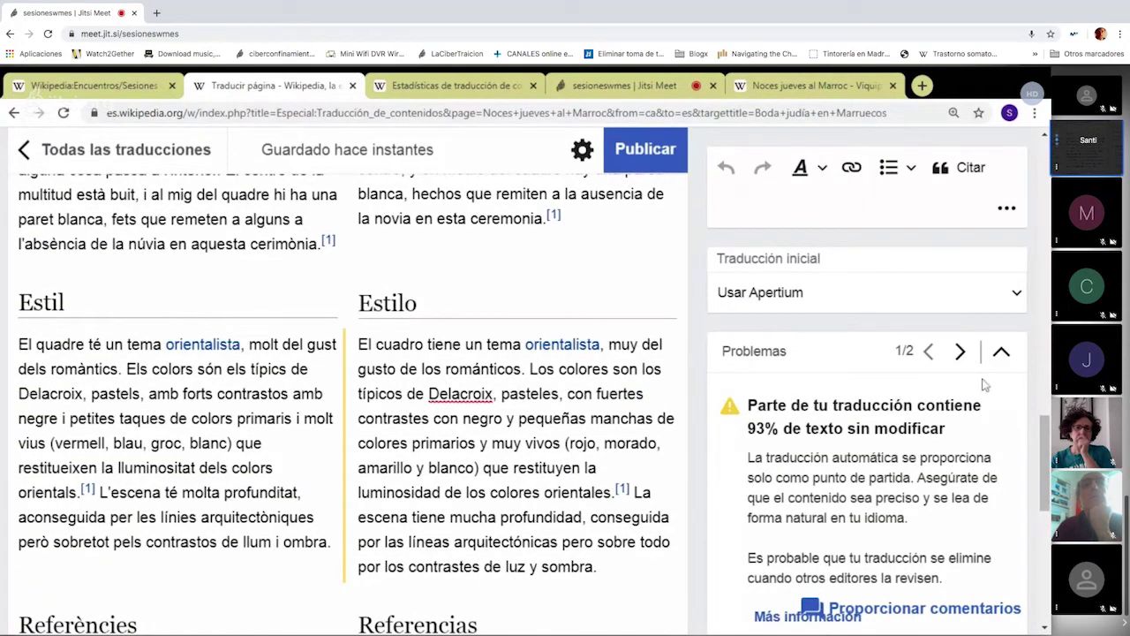
{"action": "scroll", "coordinate": [353, 398], "scroll_direction": "down", "scroll_amount": 5}
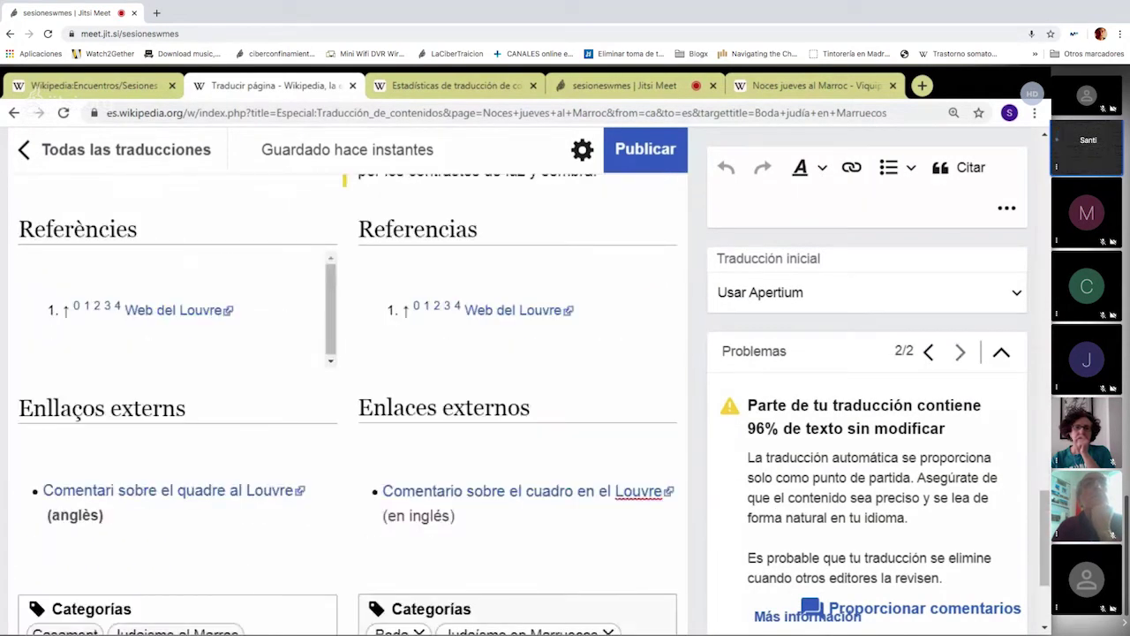
{"action": "scroll", "coordinate": [807, 503], "scroll_direction": "down", "scroll_amount": 2}
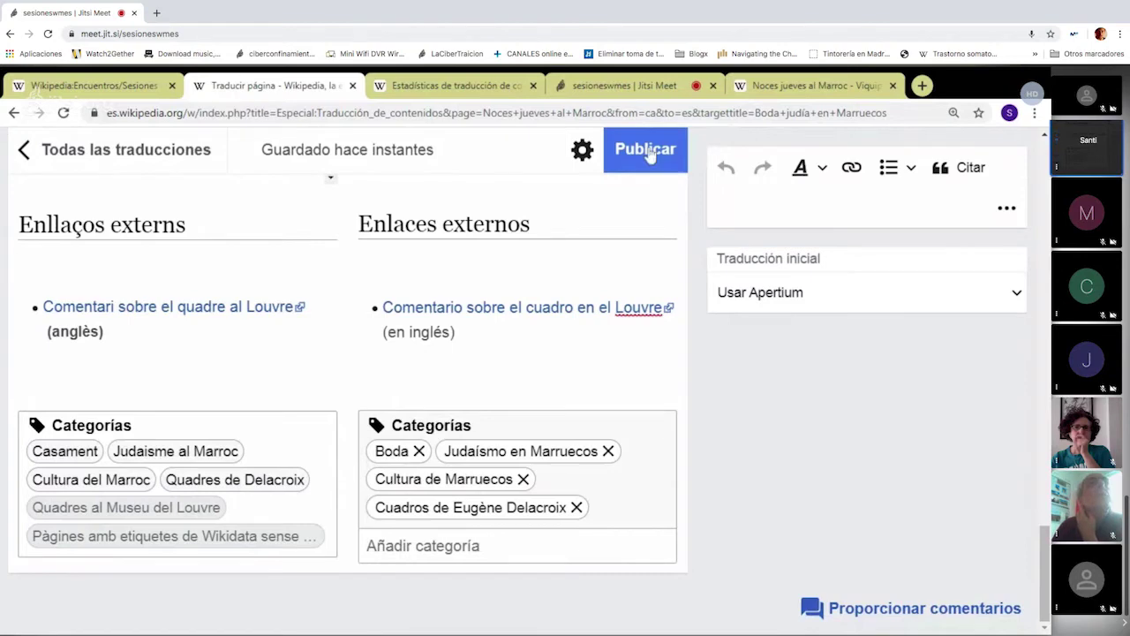
- Publish the translation and open the published article "Boda judía en Marruecos"
{"action": "left_click", "coordinate": [646, 149]}
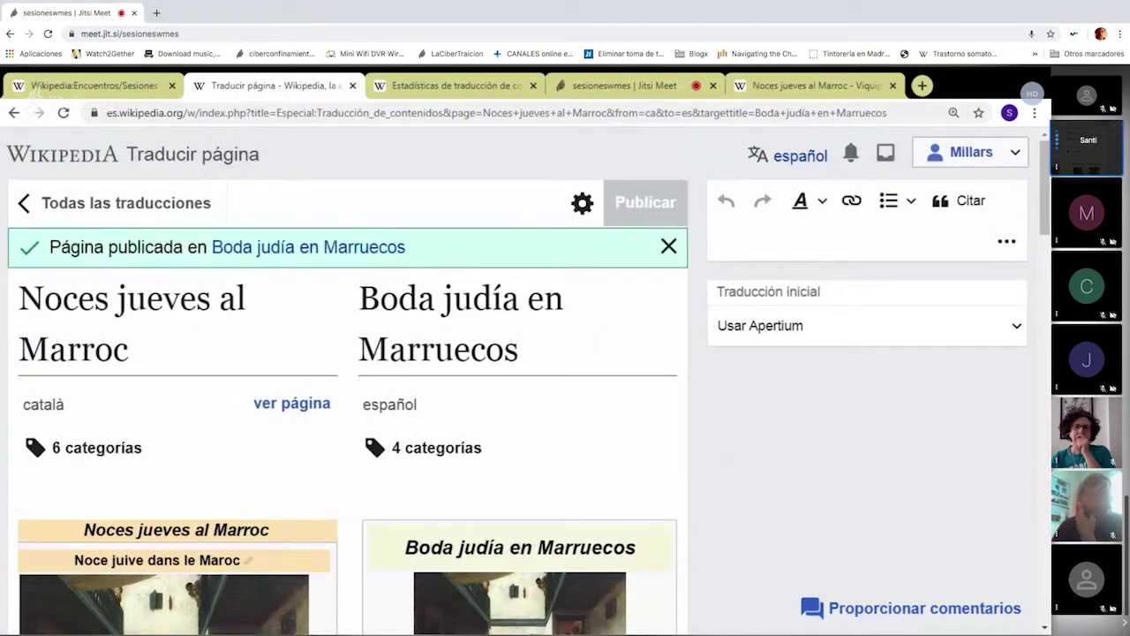
{"action": "left_click", "coordinate": [349, 251]}
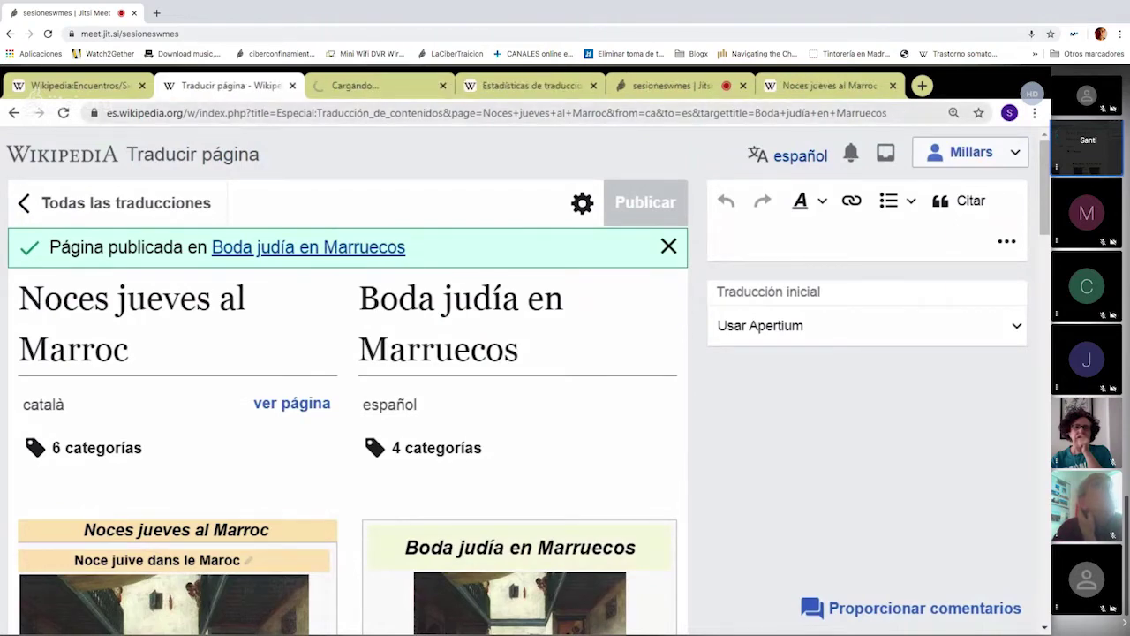
{"action": "left_click", "coordinate": [378, 86]}
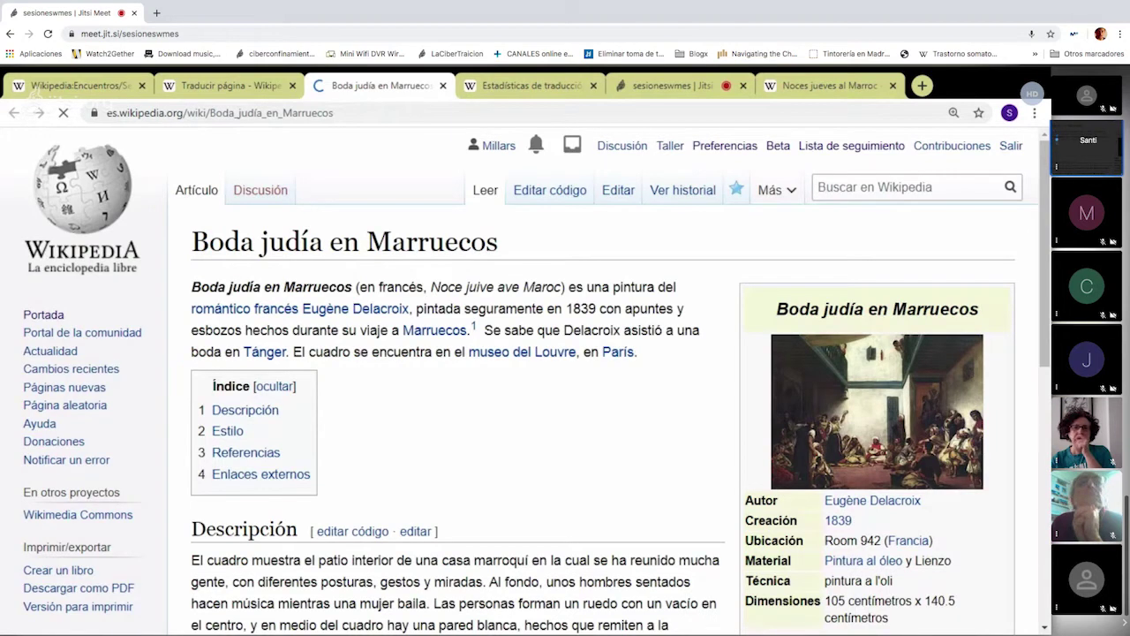
- Check the infobox of the published article for untranslated values, highlighting "Room" in Ubicación and "pintura a l'oli" in Técnica
{"action": "scroll", "coordinate": [866, 446], "scroll_direction": "down", "scroll_amount": 1}
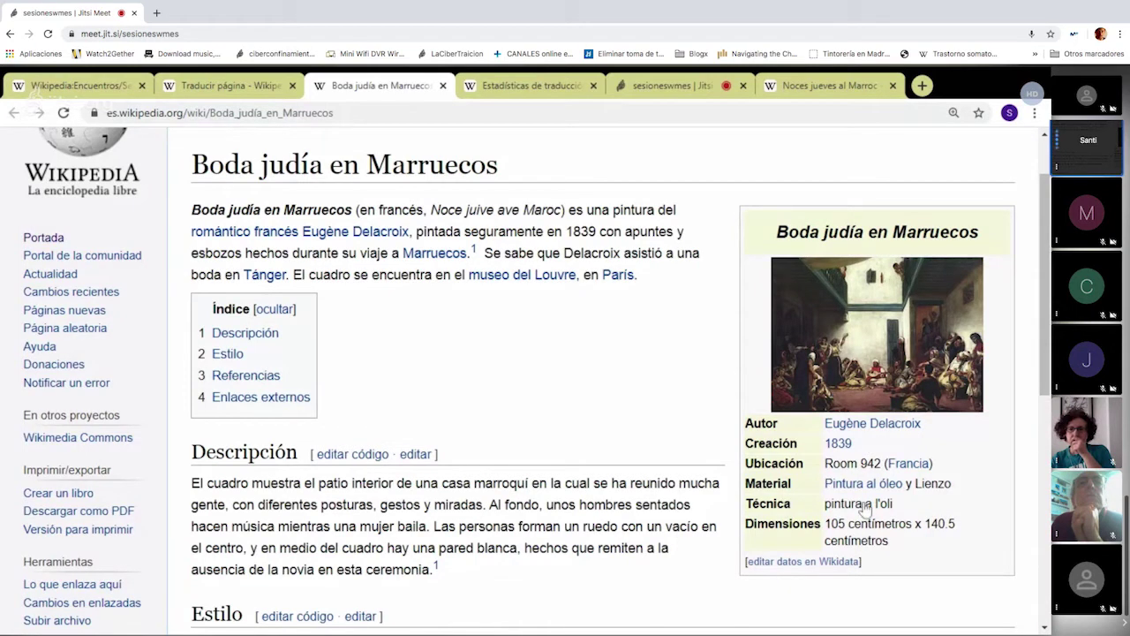
{"action": "scroll", "coordinate": [857, 560], "scroll_direction": "up", "scroll_amount": 1}
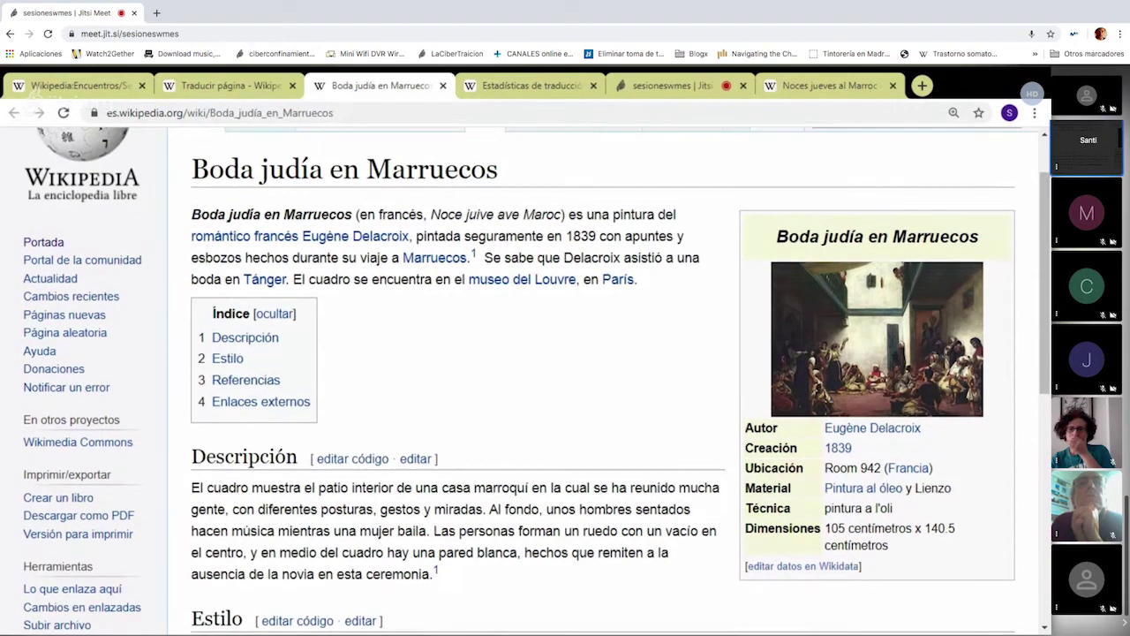
{"action": "scroll", "coordinate": [887, 534], "scroll_direction": "up", "scroll_amount": 2}
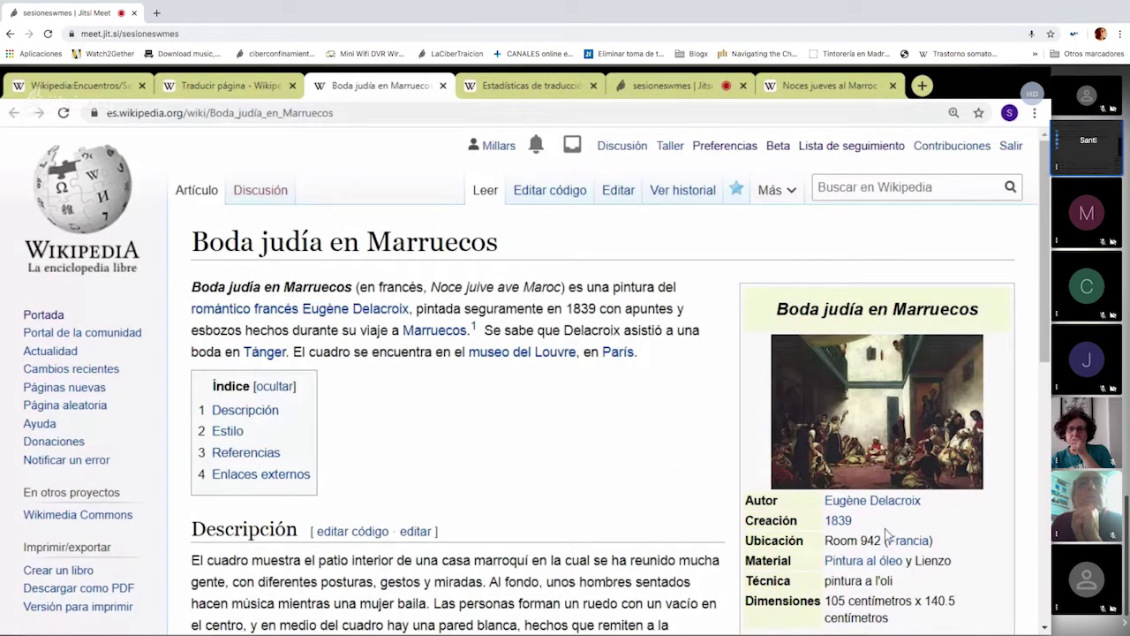
{"action": "scroll", "coordinate": [888, 537], "scroll_direction": "down", "scroll_amount": 2}
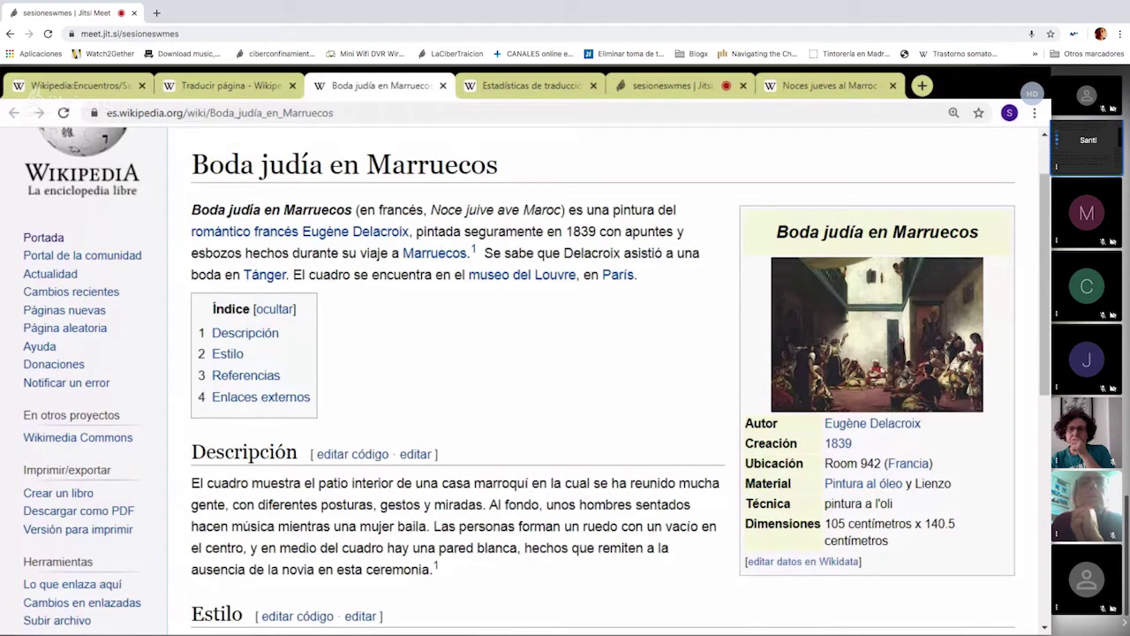
{"action": "double_click", "coordinate": [841, 463]}
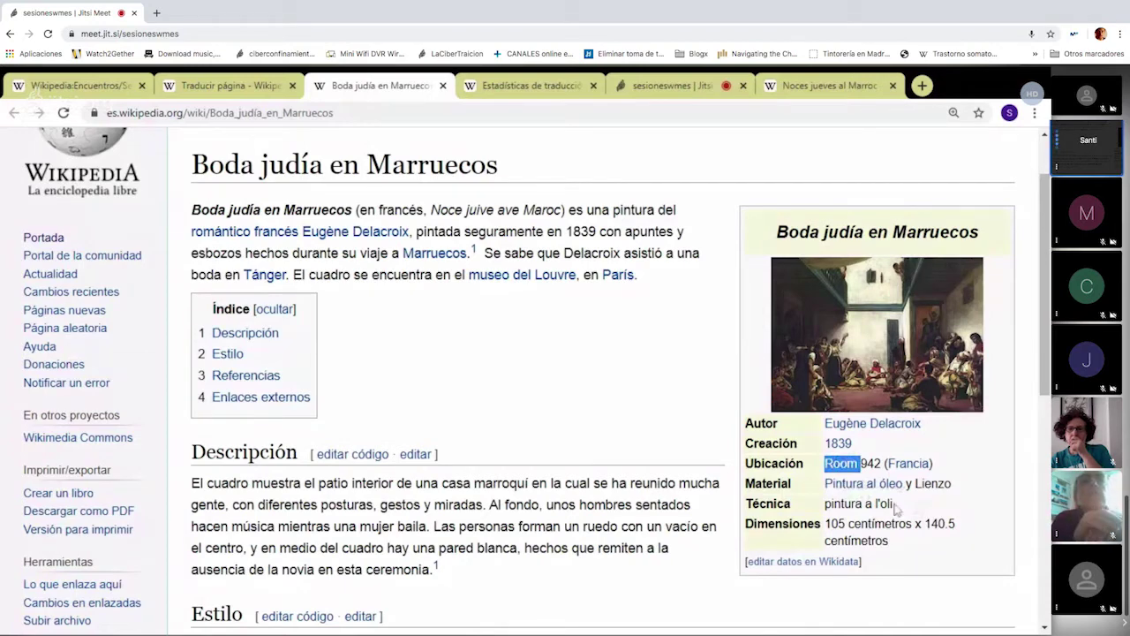
{"action": "left_click_drag", "start_coordinate": [825, 504], "coordinate": [892, 503]}
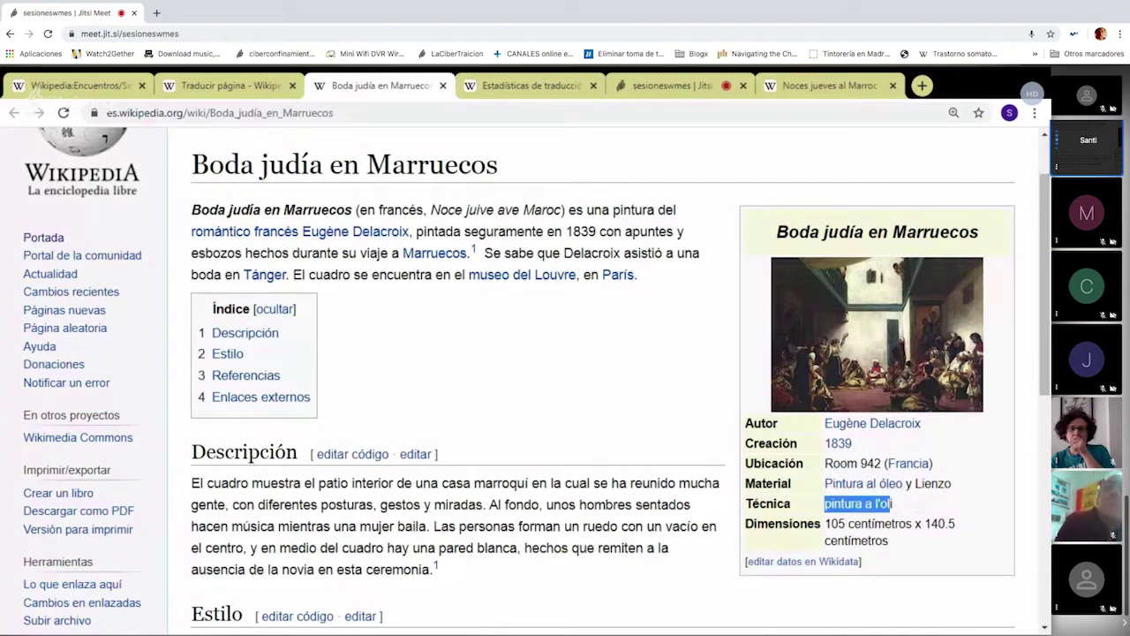
{"action": "left_click", "coordinate": [857, 503]}
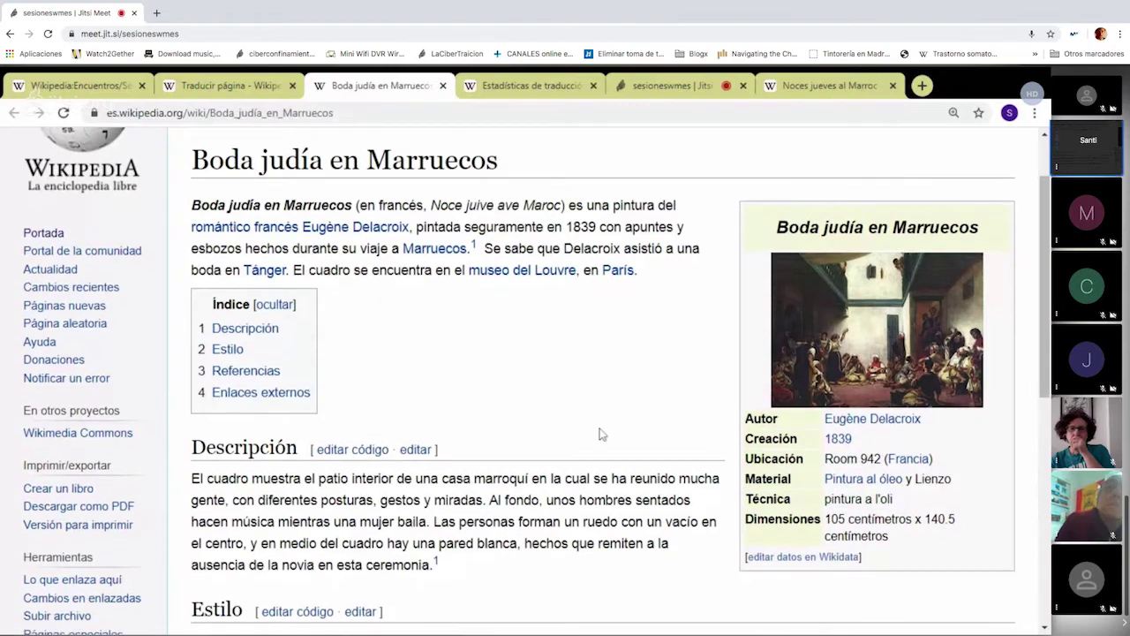
- Look through the published article's Descripción, Estilo, Referencias and Enlaces externos sections and its categories
{"action": "scroll", "coordinate": [600, 434], "scroll_direction": "down", "scroll_amount": 3}
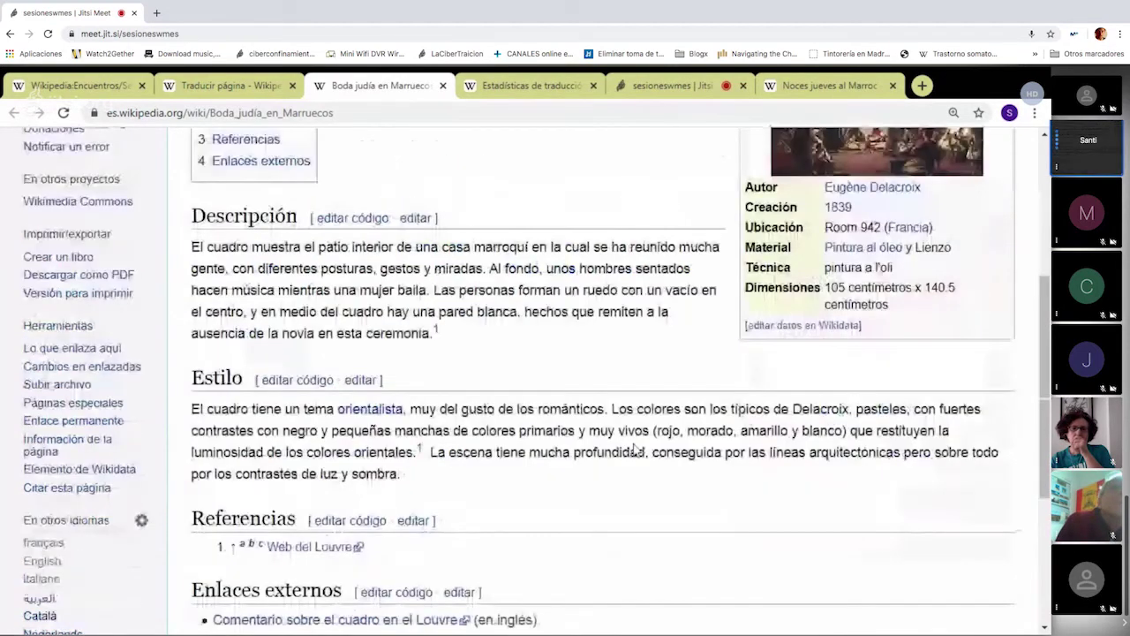
{"action": "scroll", "coordinate": [638, 450], "scroll_direction": "down", "scroll_amount": 3}
{"action": "scroll", "coordinate": [592, 459], "scroll_direction": "up", "scroll_amount": 4}
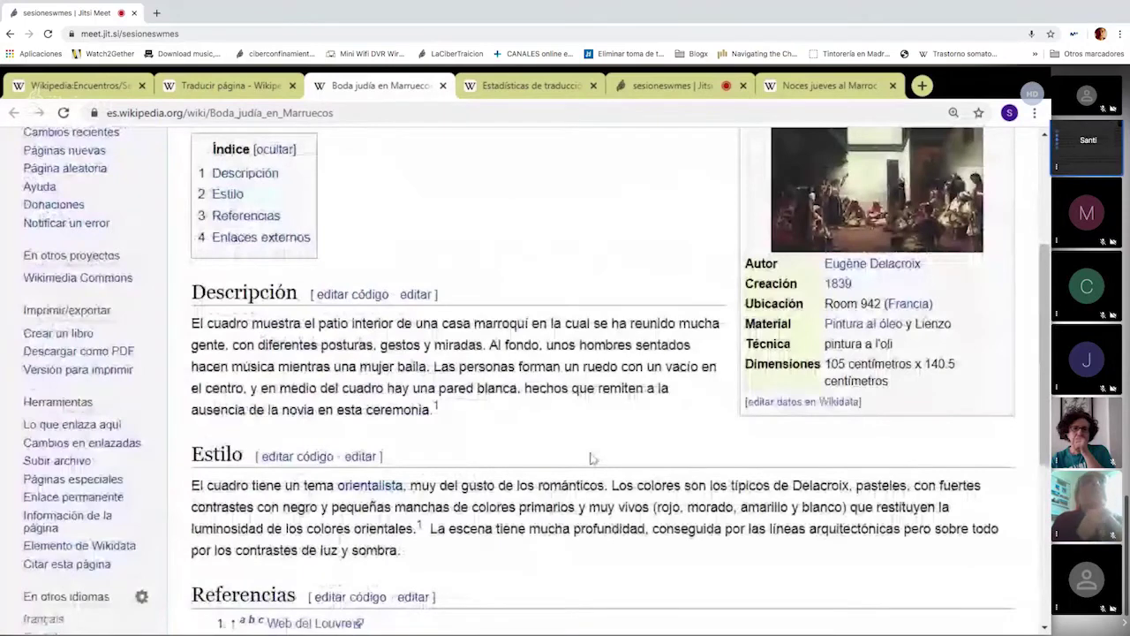
{"action": "scroll", "coordinate": [548, 408], "scroll_direction": "up", "scroll_amount": 1}
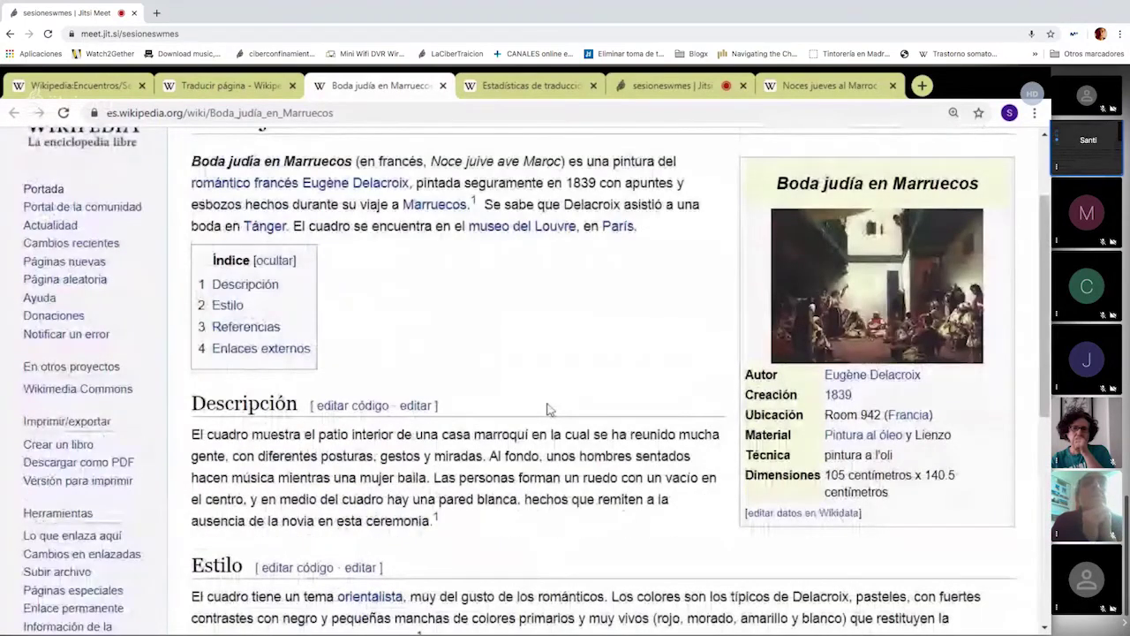
{"action": "scroll", "coordinate": [547, 408], "scroll_direction": "down", "scroll_amount": 4}
{"action": "mouse_move", "coordinate": [681, 444]}
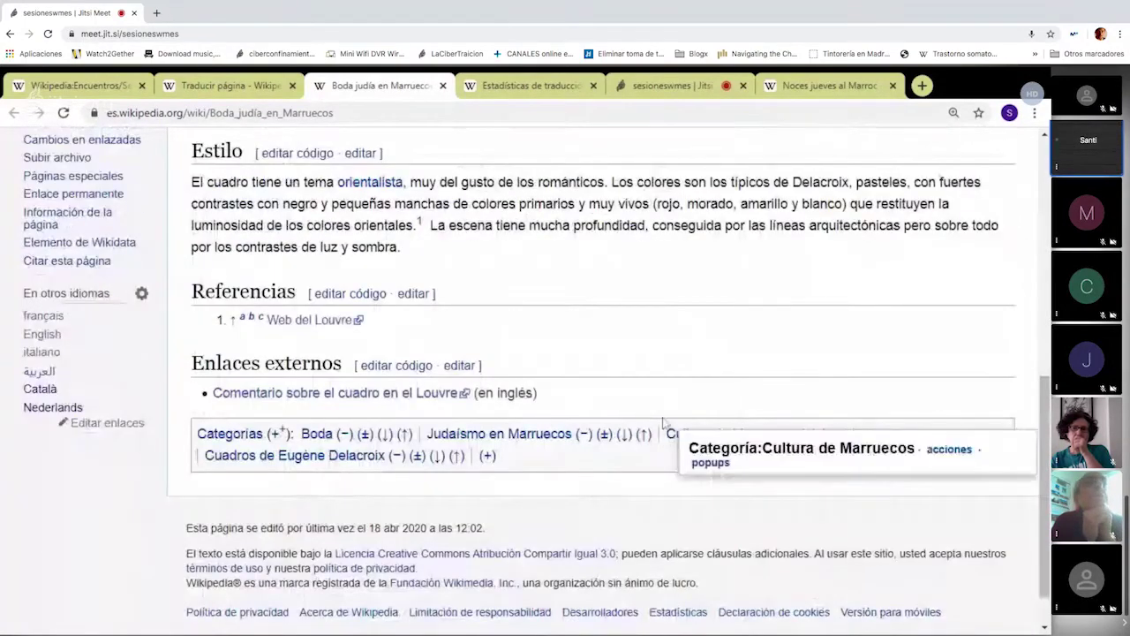
{"action": "scroll", "coordinate": [664, 422], "scroll_direction": "up", "scroll_amount": 3}
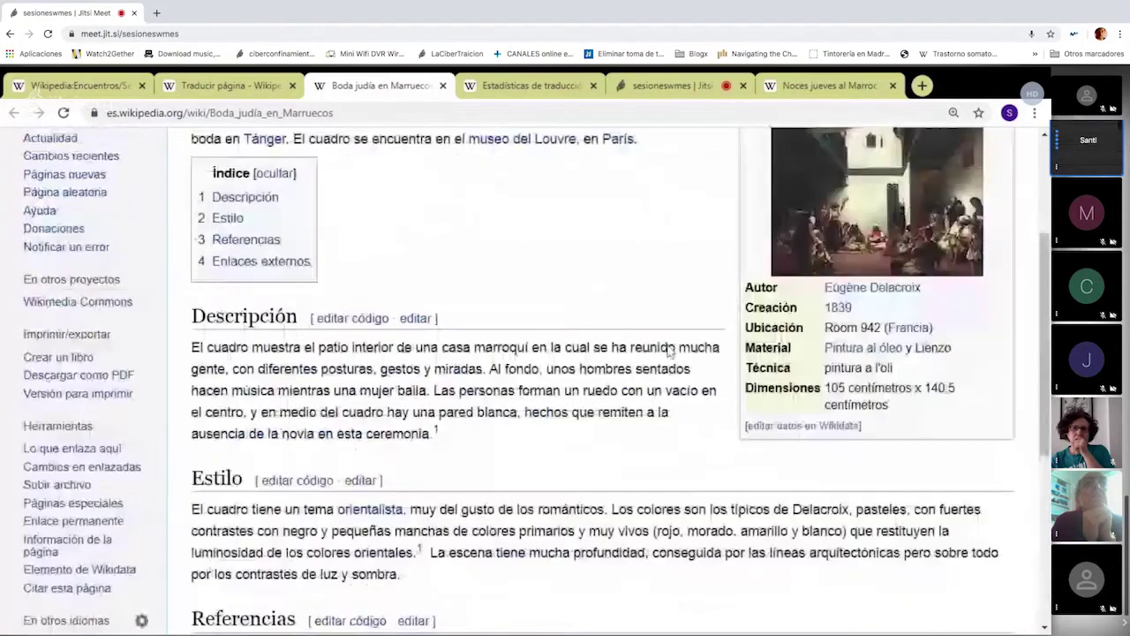
{"action": "scroll", "coordinate": [669, 351], "scroll_direction": "up", "scroll_amount": 2}
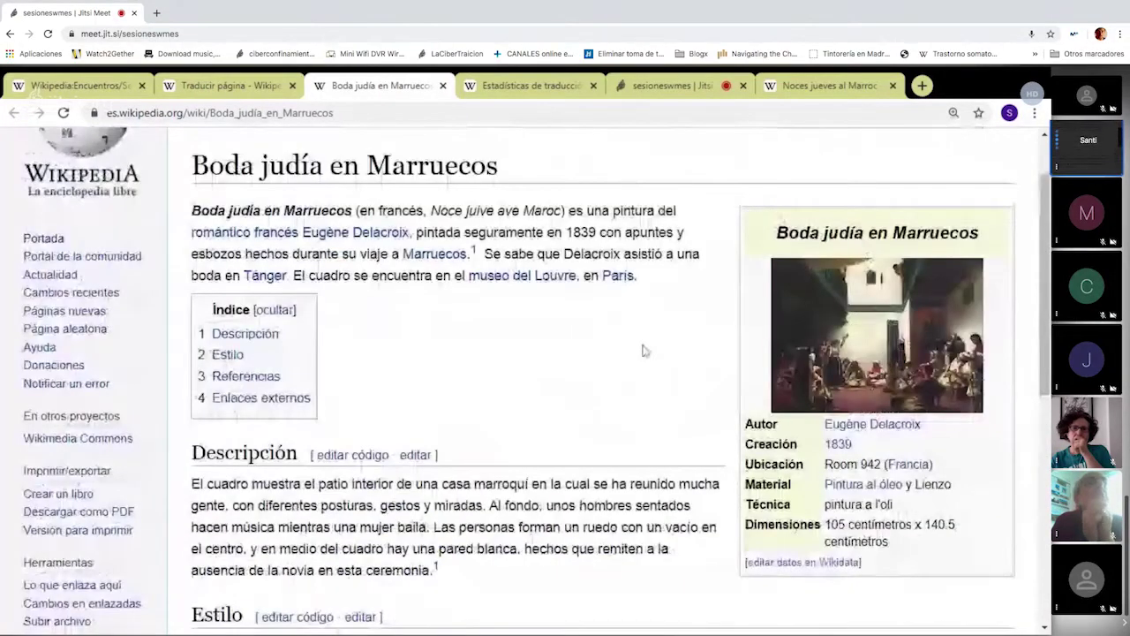
{"action": "scroll", "coordinate": [644, 351], "scroll_direction": "up", "scroll_amount": 1}
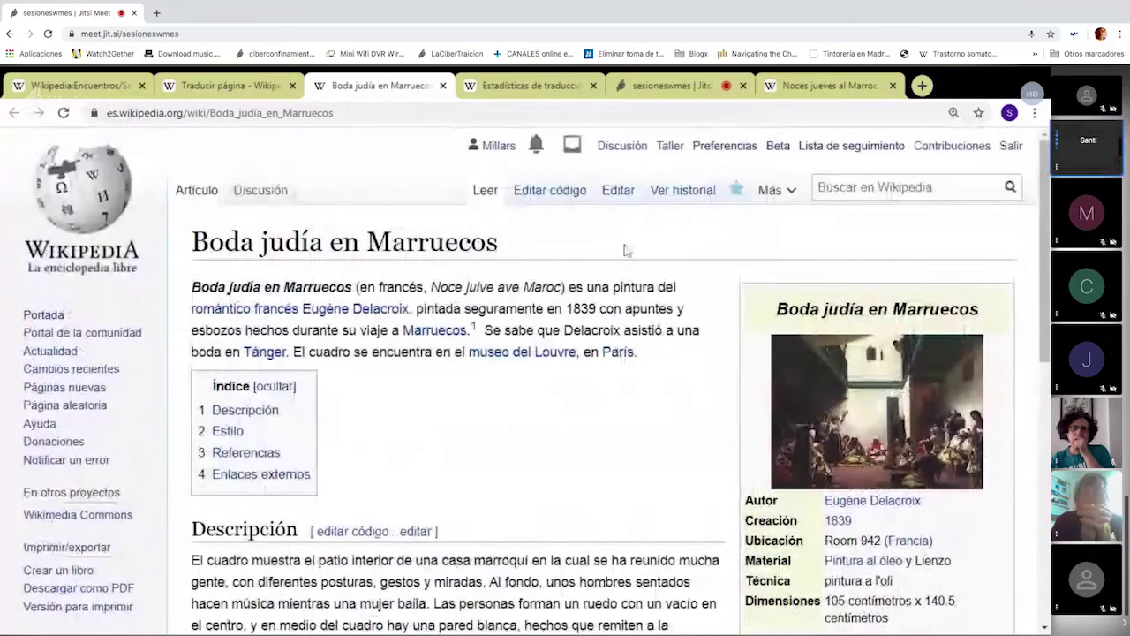
- Open the Dutch version of the article in a new tab and look through its sections and images
{"action": "scroll", "coordinate": [601, 337], "scroll_direction": "down", "scroll_amount": 6}
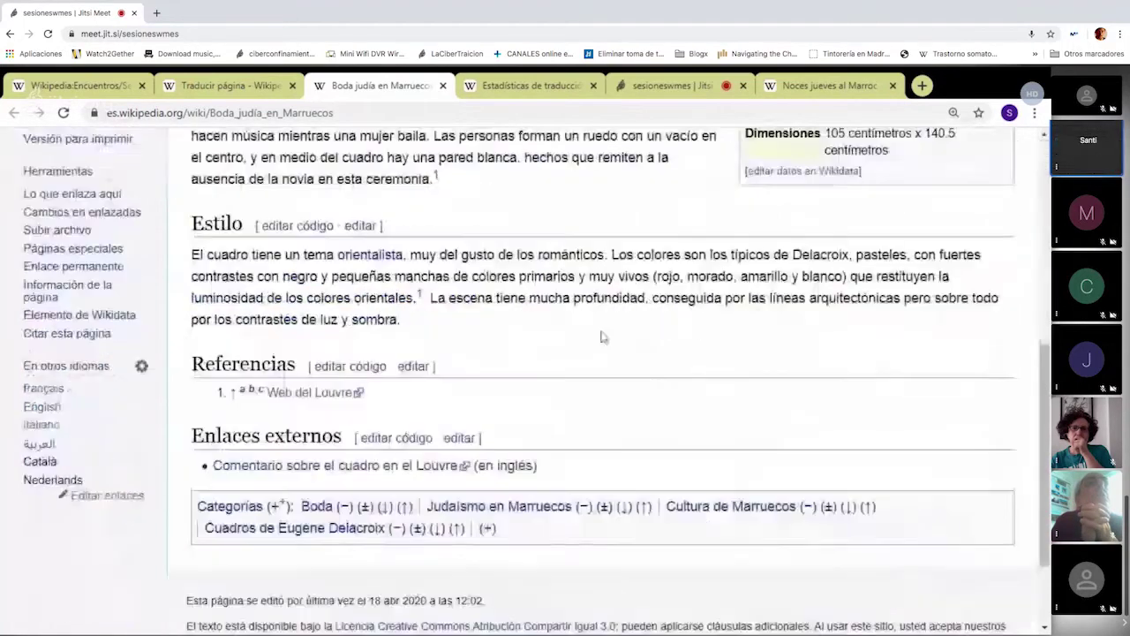
{"action": "scroll", "coordinate": [602, 337], "scroll_direction": "down", "scroll_amount": 2}
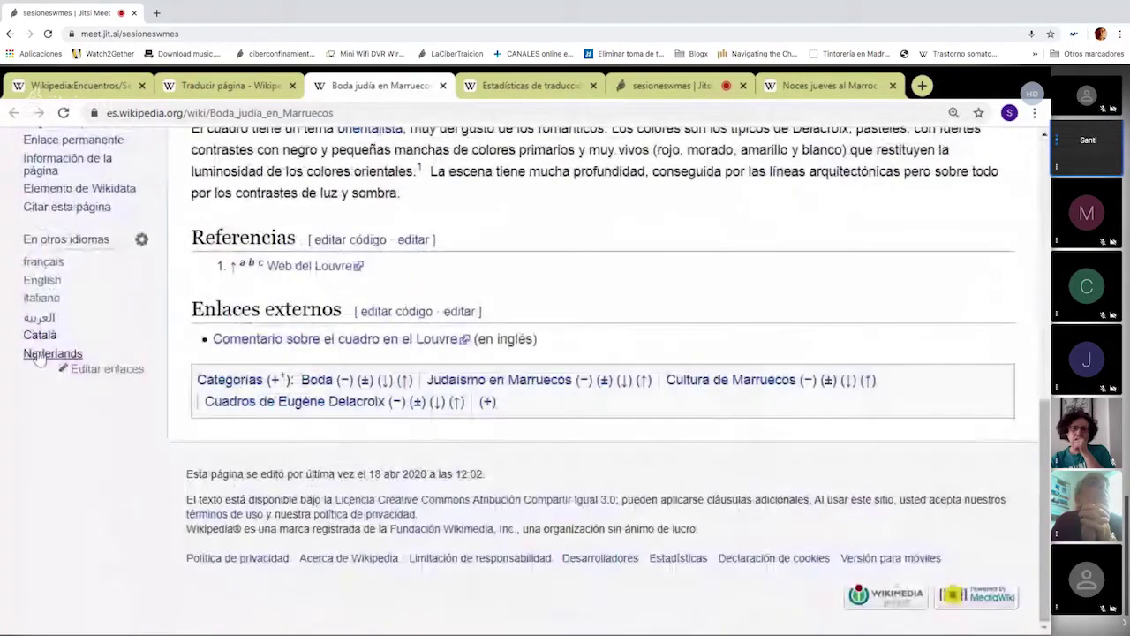
{"action": "left_click", "coordinate": [53, 354], "text": "ctrl+shift"}
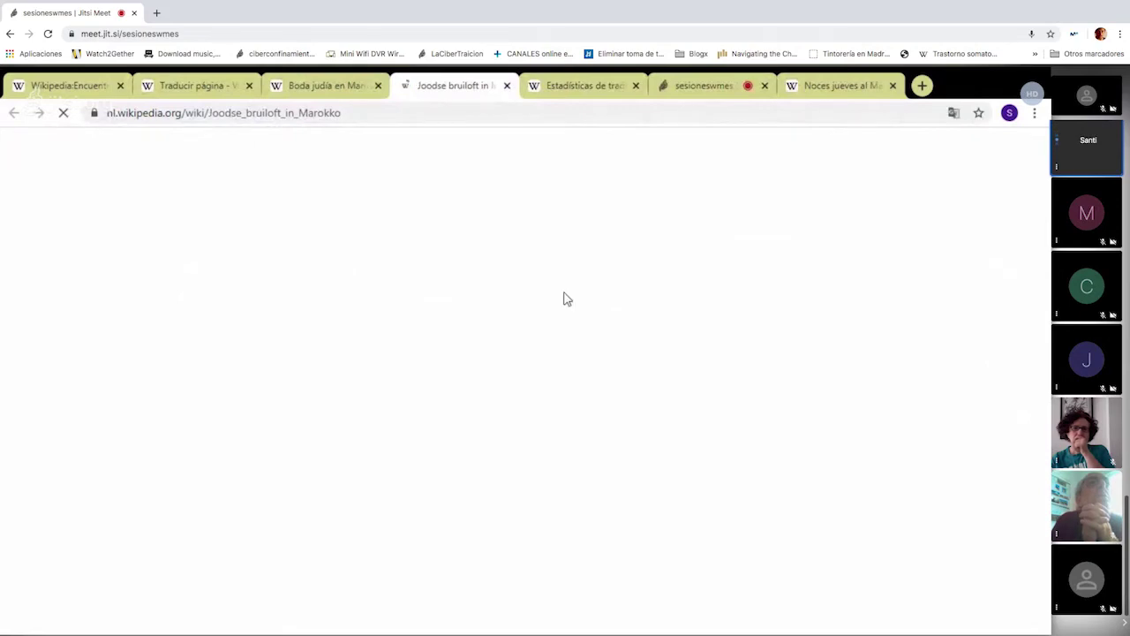
{"action": "scroll", "coordinate": [574, 296], "scroll_direction": "down", "scroll_amount": 3}
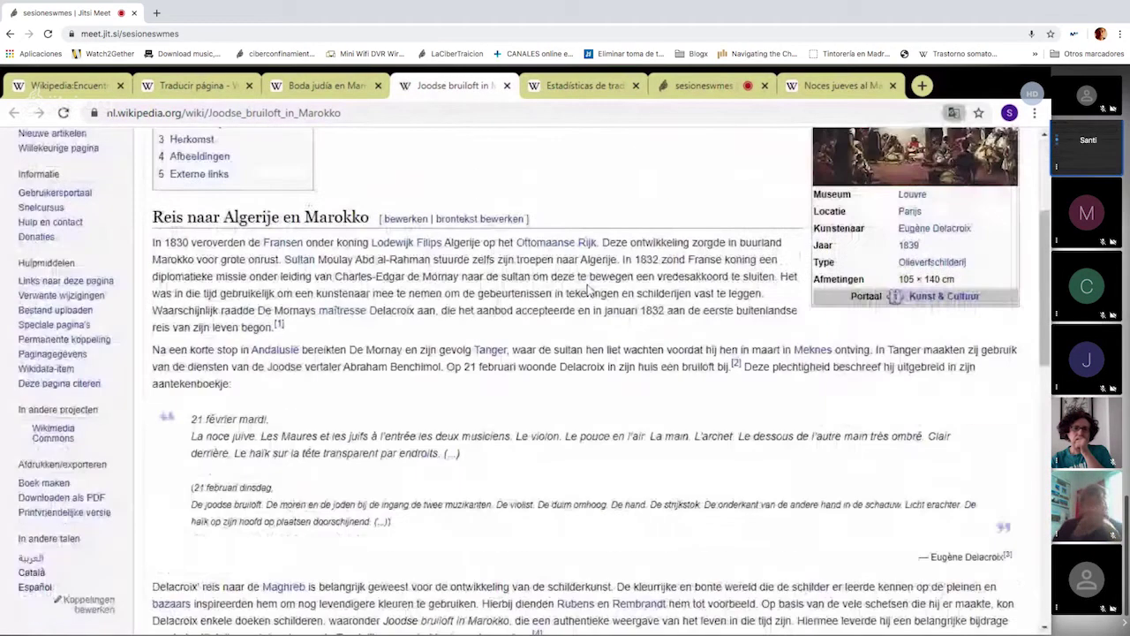
{"action": "scroll", "coordinate": [481, 311], "scroll_direction": "down", "scroll_amount": 2}
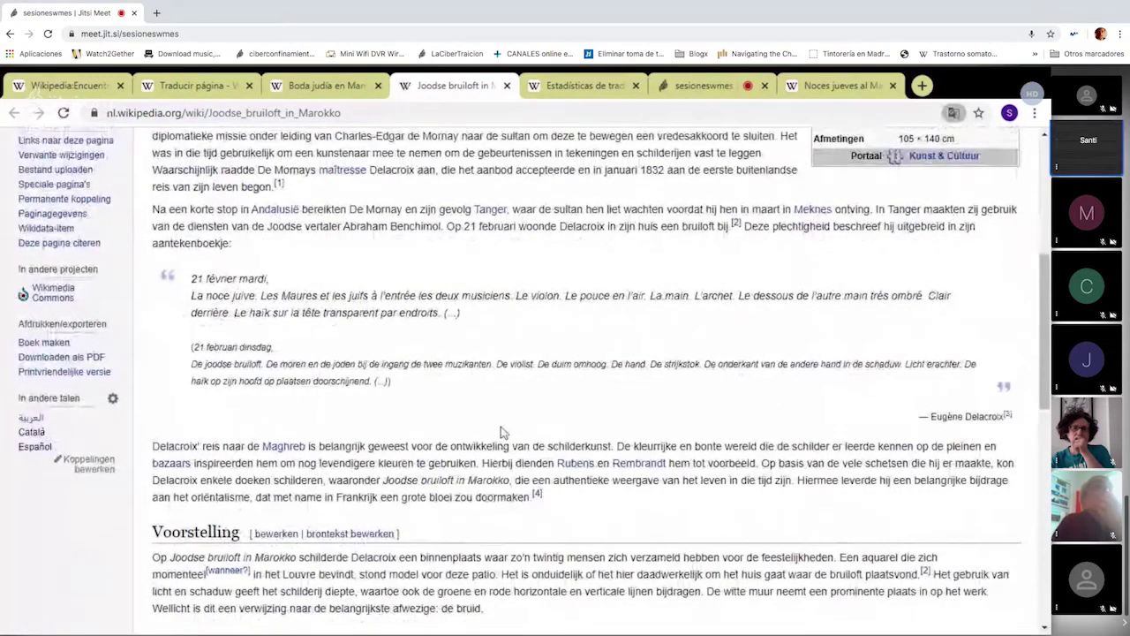
{"action": "scroll", "coordinate": [502, 424], "scroll_direction": "down", "scroll_amount": 3}
{"action": "scroll", "coordinate": [521, 406], "scroll_direction": "down", "scroll_amount": 1}
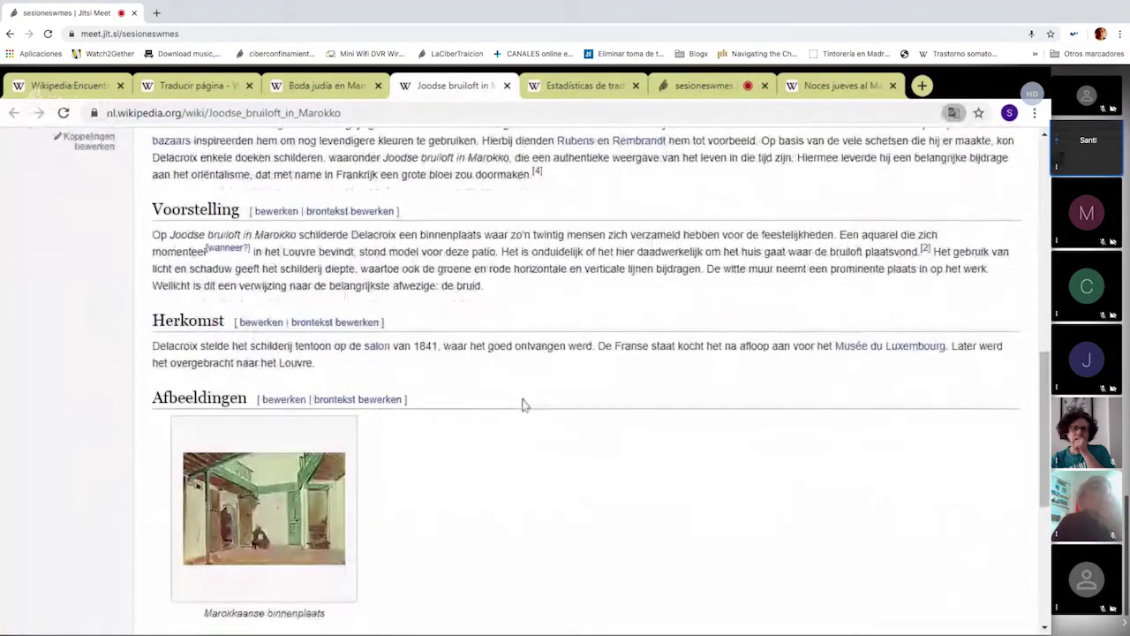
{"action": "scroll", "coordinate": [523, 404], "scroll_direction": "down", "scroll_amount": 3}
{"action": "scroll", "coordinate": [533, 412], "scroll_direction": "up", "scroll_amount": 4}
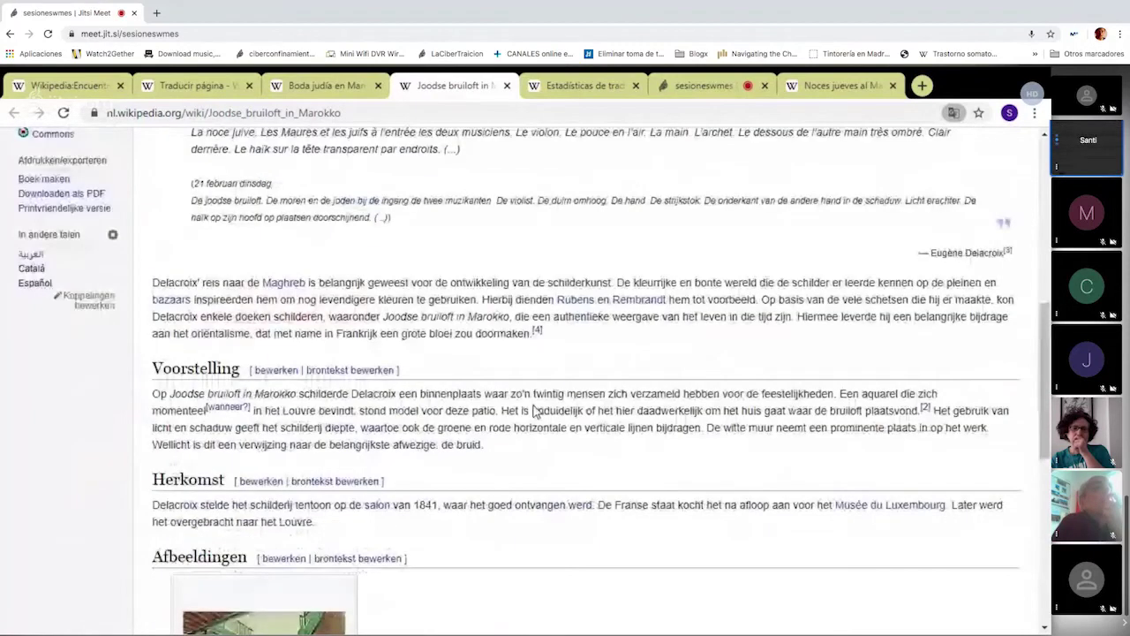
{"action": "scroll", "coordinate": [534, 411], "scroll_direction": "up", "scroll_amount": 4}
- Close the Dutch article and look over the published Spanish article again, ending at its introduction
{"action": "key", "text": "ctrl+w"}
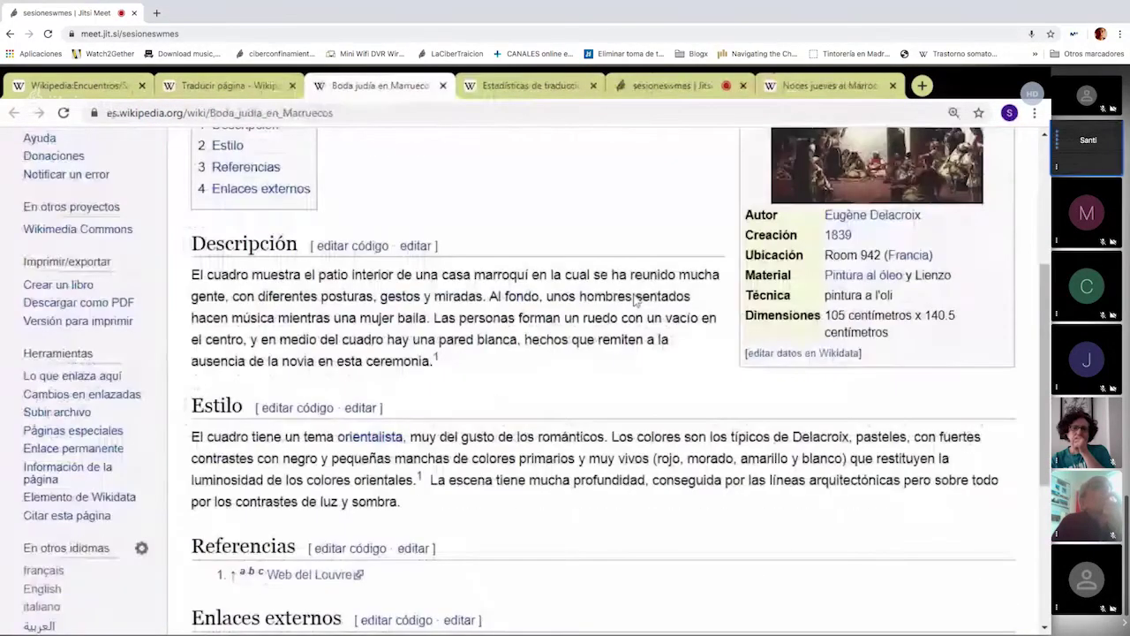
{"action": "scroll", "coordinate": [635, 300], "scroll_direction": "down", "scroll_amount": 1}
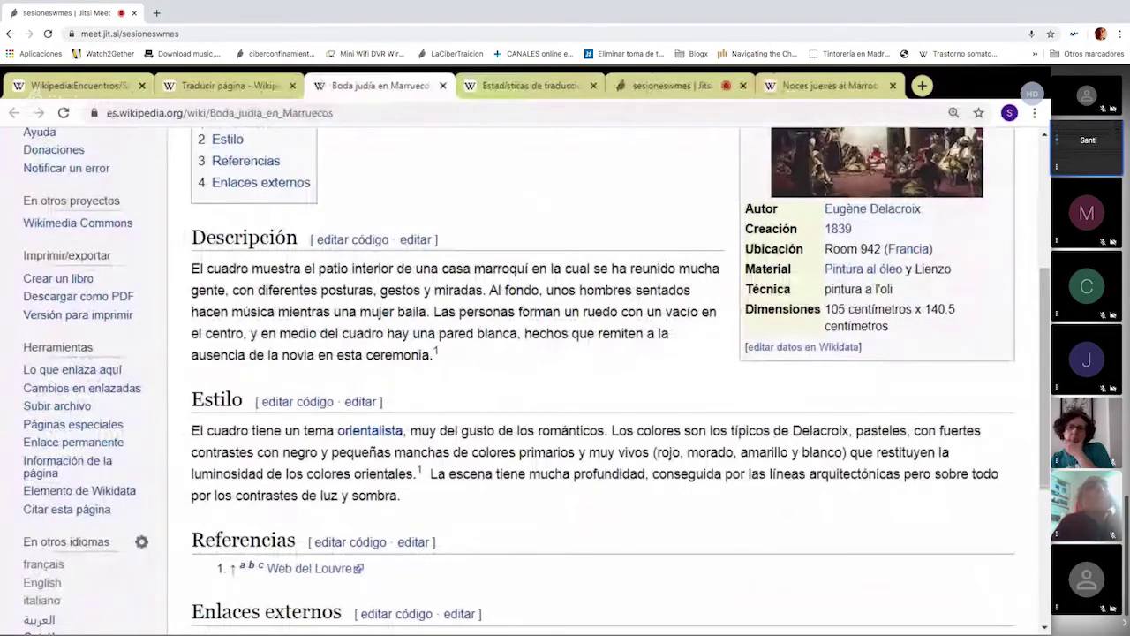
{"action": "scroll", "coordinate": [608, 344], "scroll_direction": "down", "scroll_amount": 2}
{"action": "scroll", "coordinate": [608, 345], "scroll_direction": "up", "scroll_amount": 3}
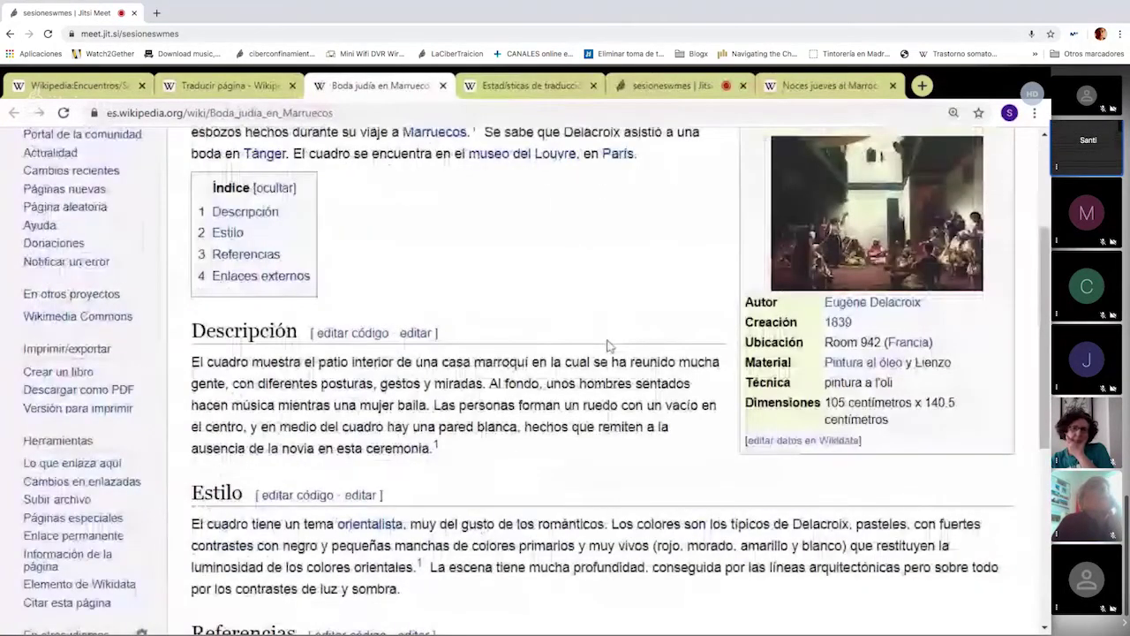
{"action": "scroll", "coordinate": [608, 345], "scroll_direction": "up", "scroll_amount": 2}
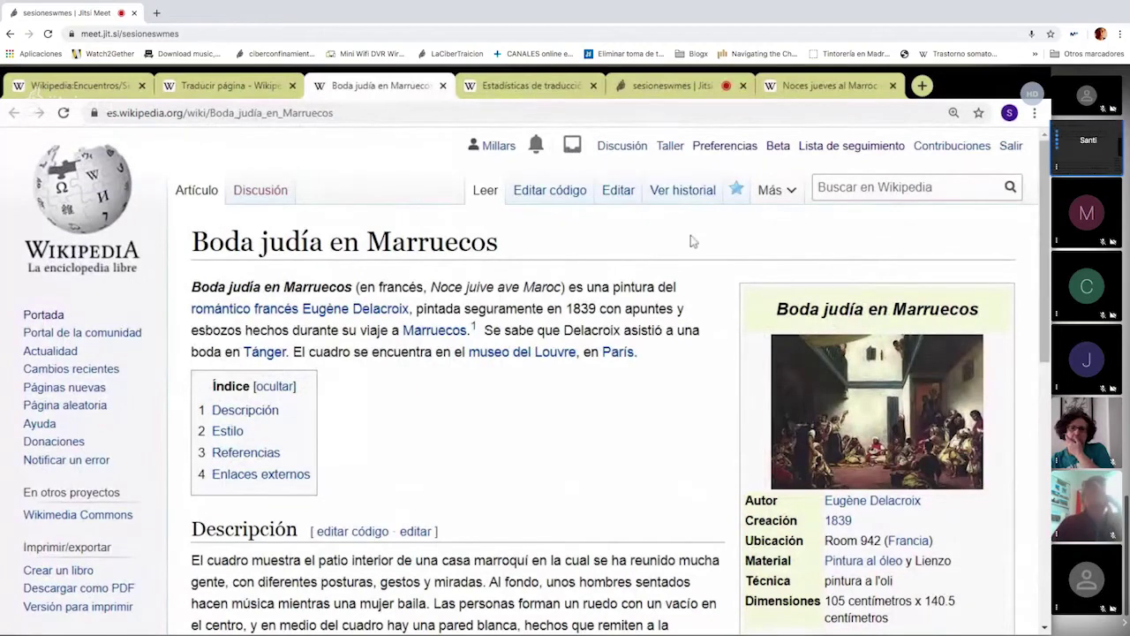
- Load an English Wikipedia page in place of the Catalan article about Delacroix's painting
{"action": "mouse_move", "coordinate": [954, 150]}
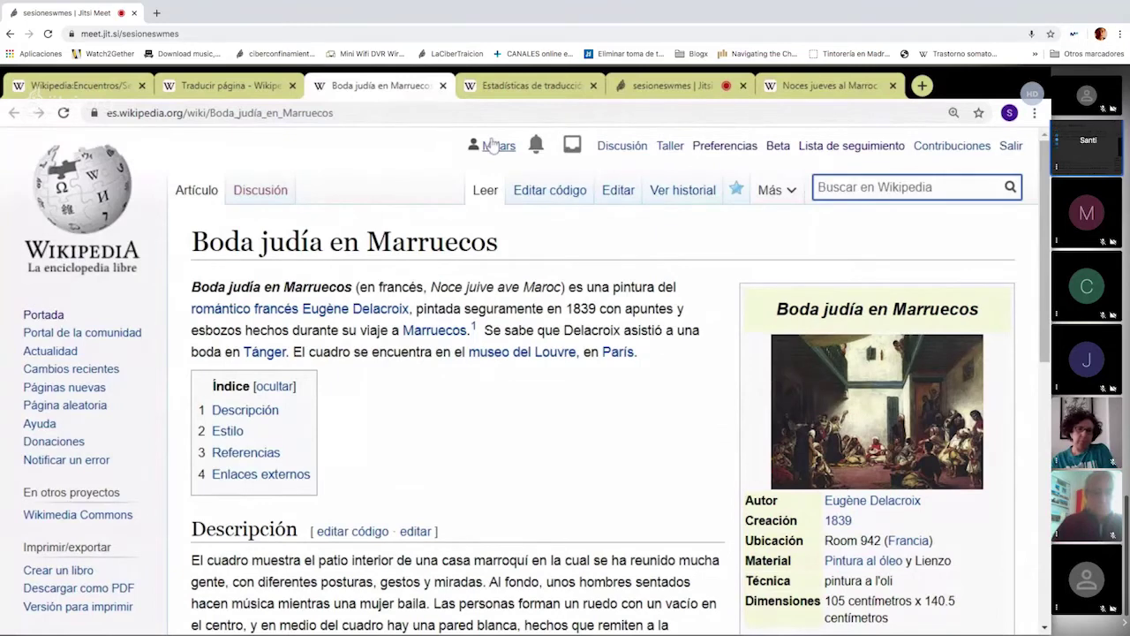
{"action": "left_click", "coordinate": [530, 86]}
{"action": "left_click", "coordinate": [808, 86]}
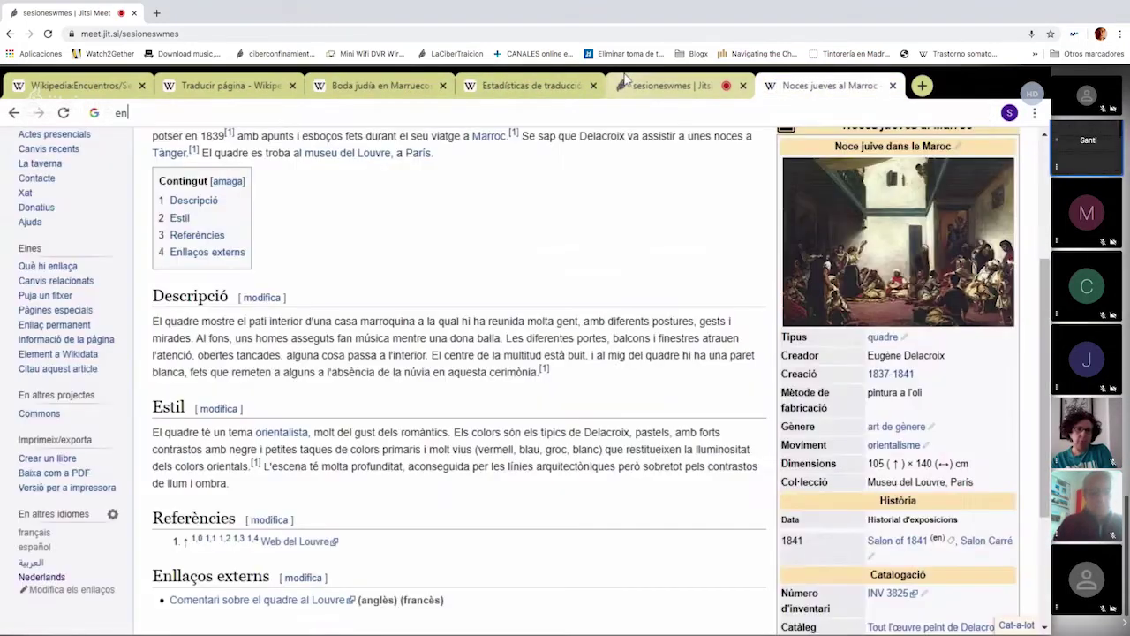
{"action": "left_click", "coordinate": [812, 110]}
{"action": "type", "text": "en.wiki"}
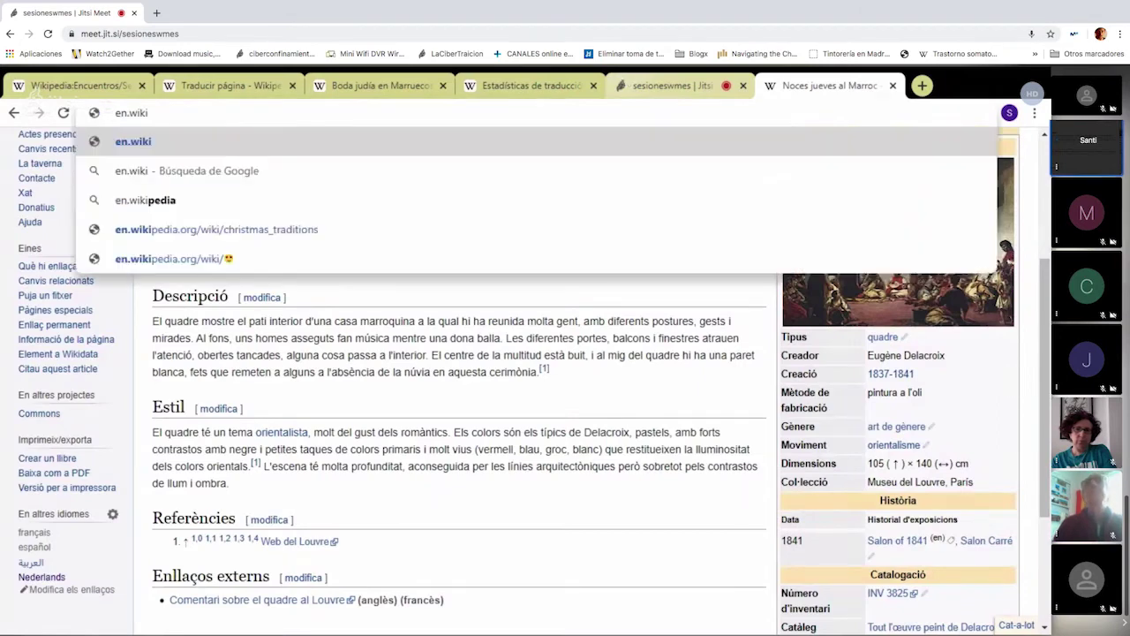
{"action": "left_click", "coordinate": [161, 262]}
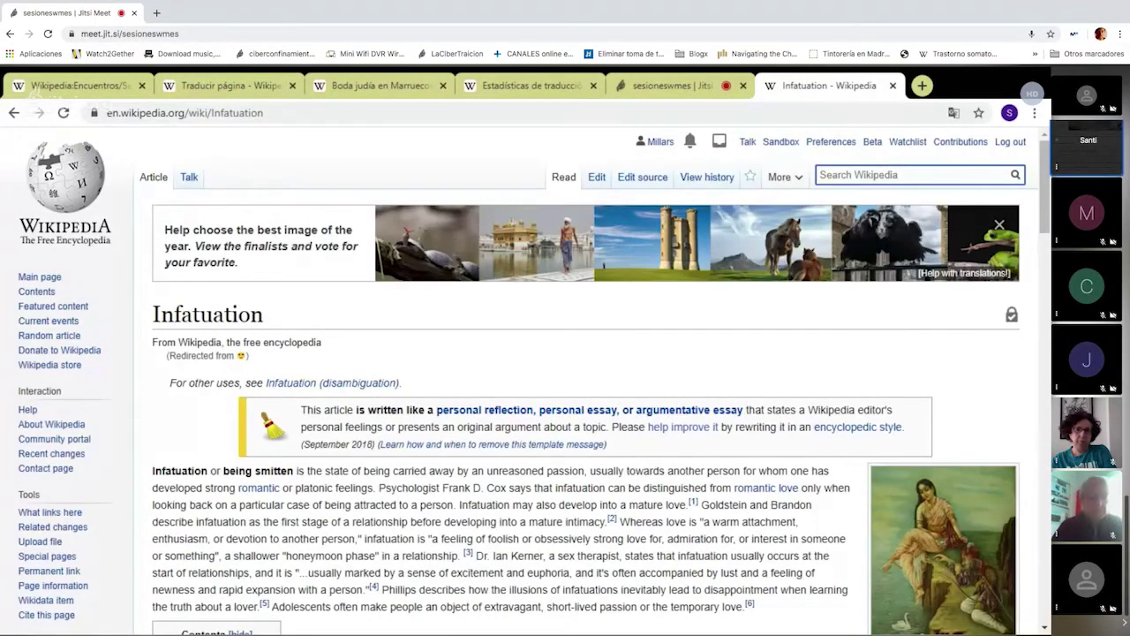
- Search English Wikipedia for "Agatheira" and open its article
{"action": "type", "text": "Aga"}
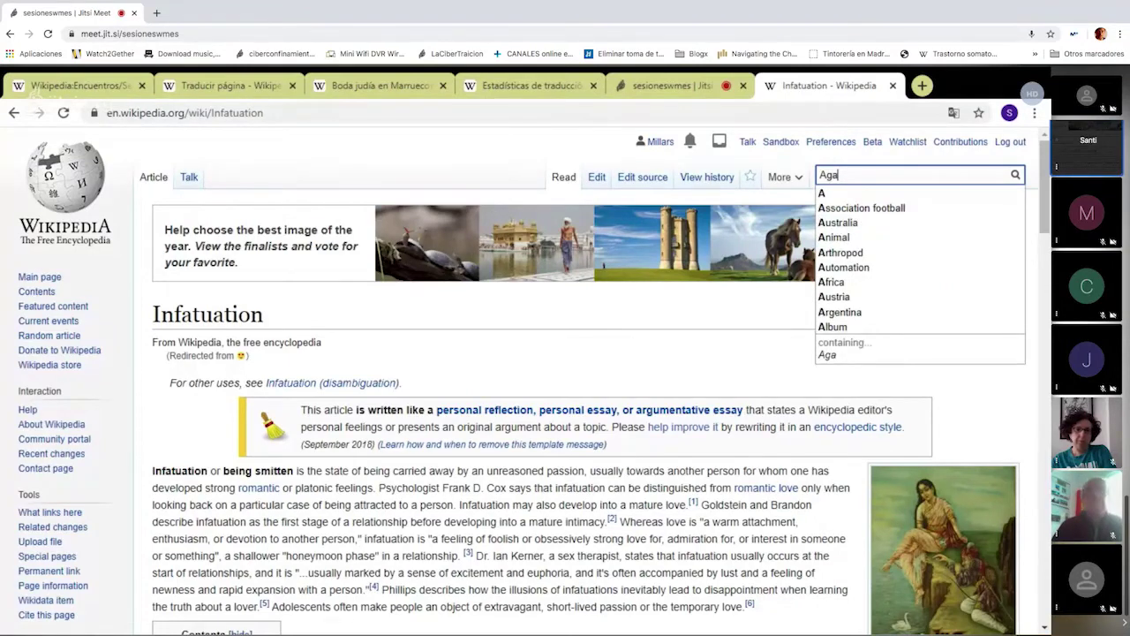
{"action": "type", "text": "the"}
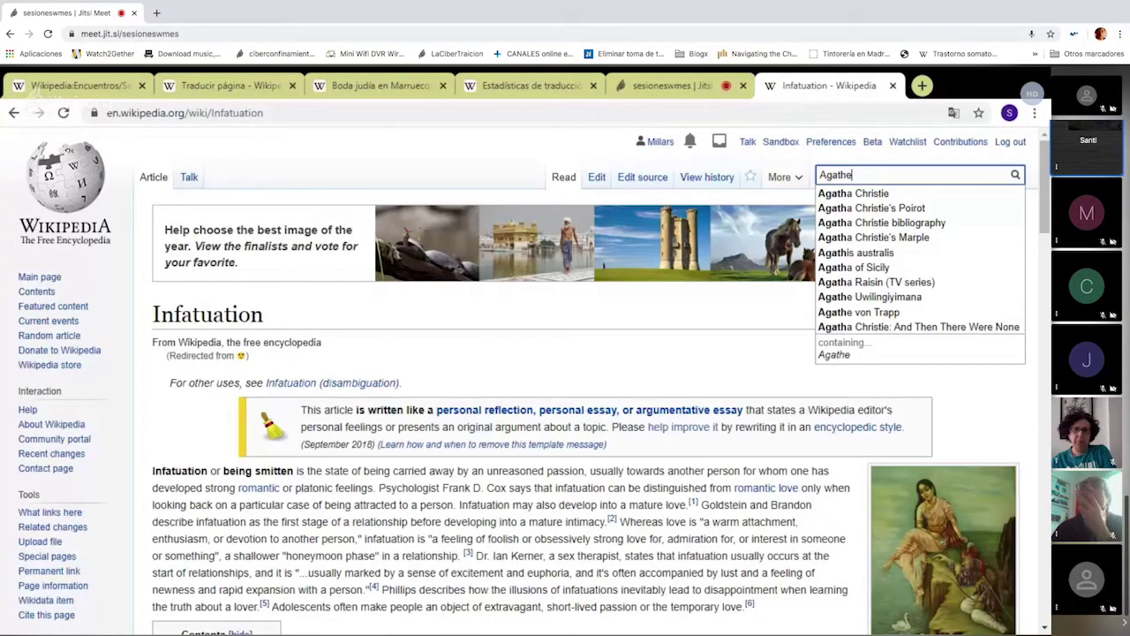
{"action": "type", "text": "ira"}
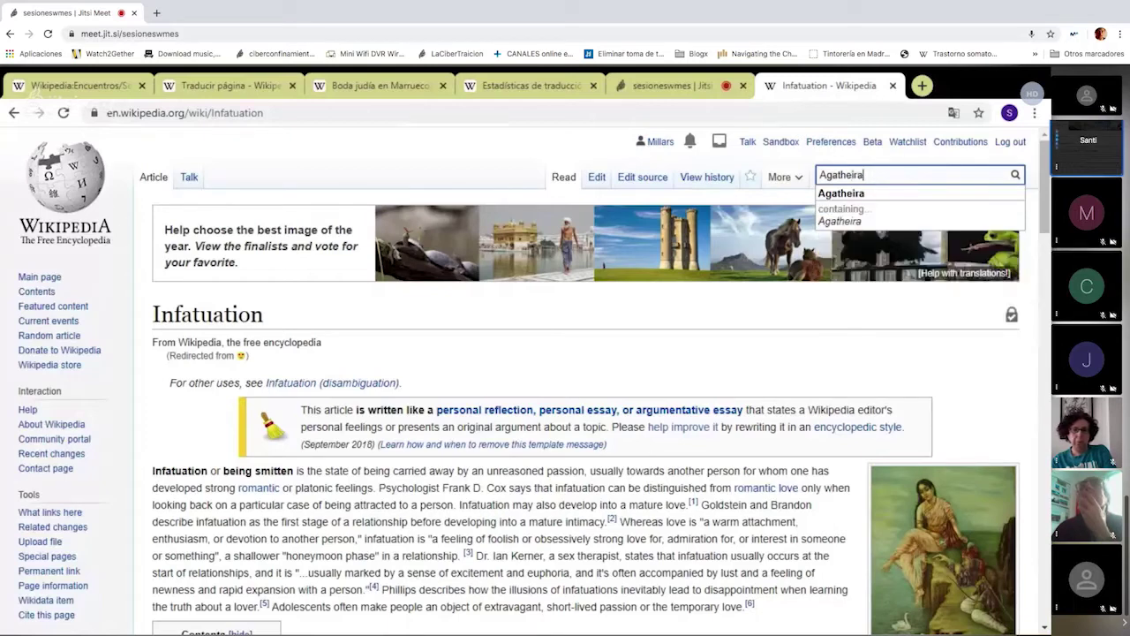
{"action": "key", "text": "Return"}
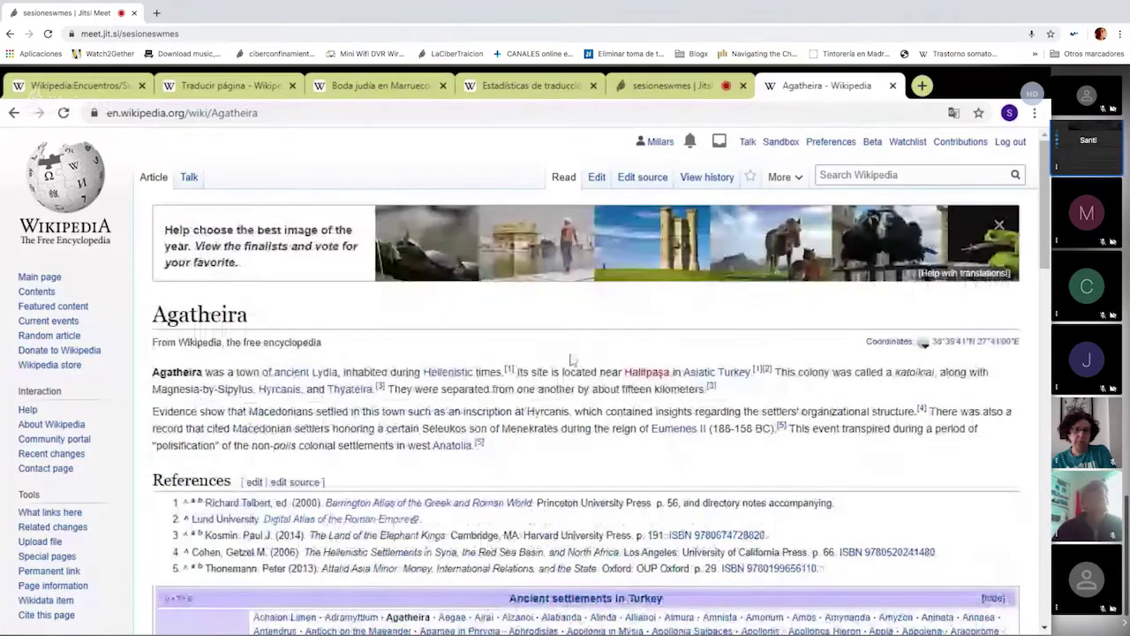
- Examine the Agatheira article and its language links, and compare them with those of the Spanish article Boda judía en Marruecos
{"action": "scroll", "coordinate": [579, 362], "scroll_direction": "down", "scroll_amount": 2}
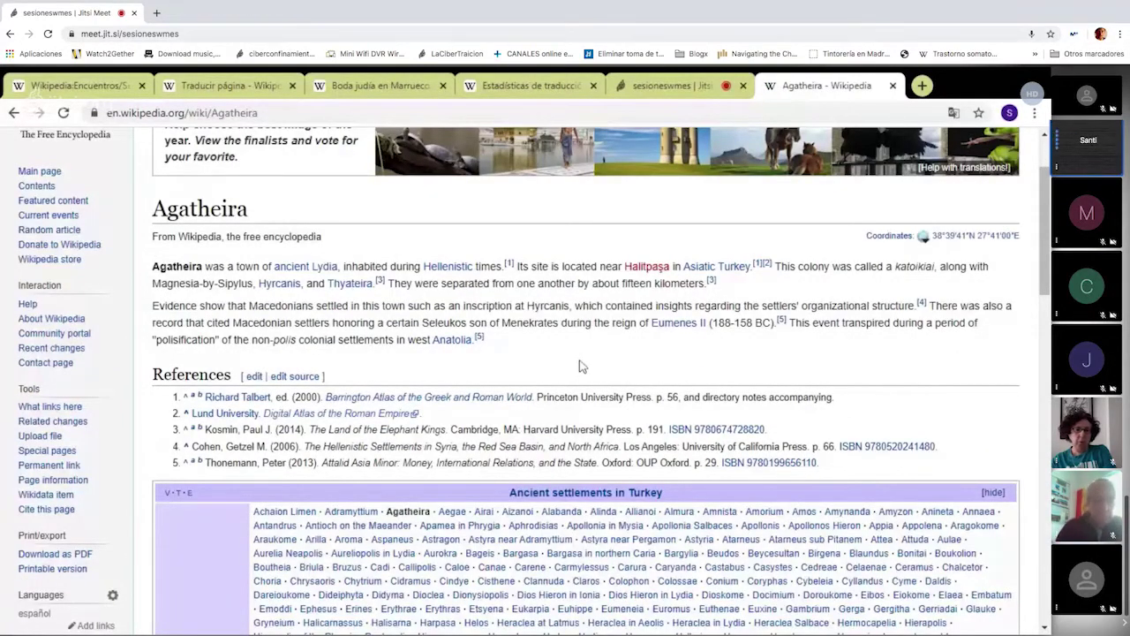
{"action": "scroll", "coordinate": [581, 366], "scroll_direction": "up", "scroll_amount": 1}
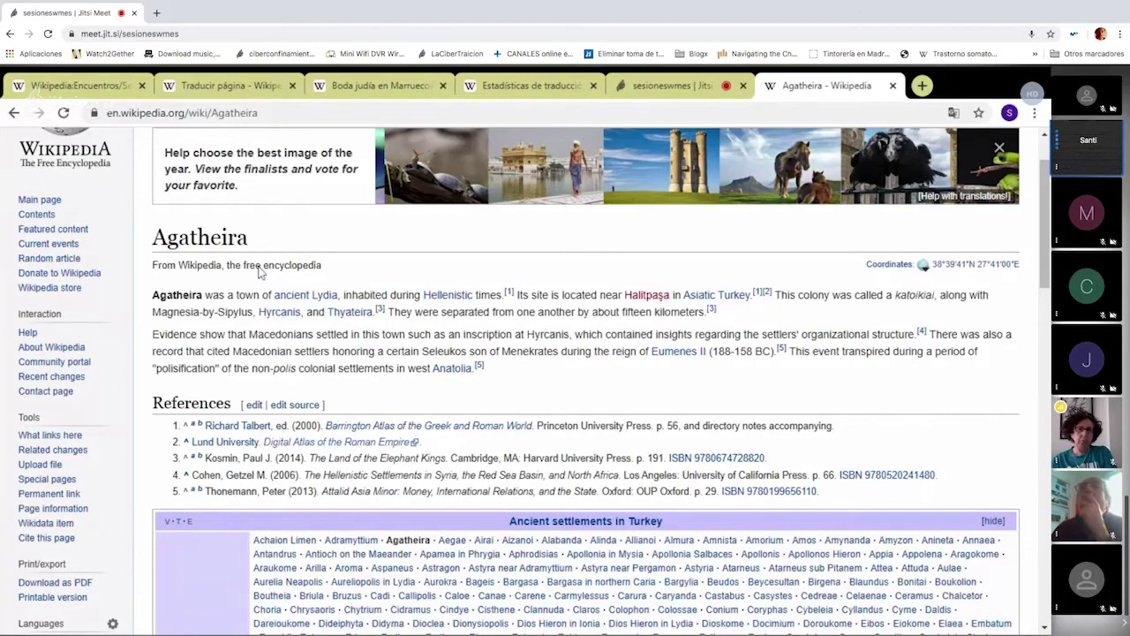
{"action": "scroll", "coordinate": [540, 291], "scroll_direction": "down", "scroll_amount": 1}
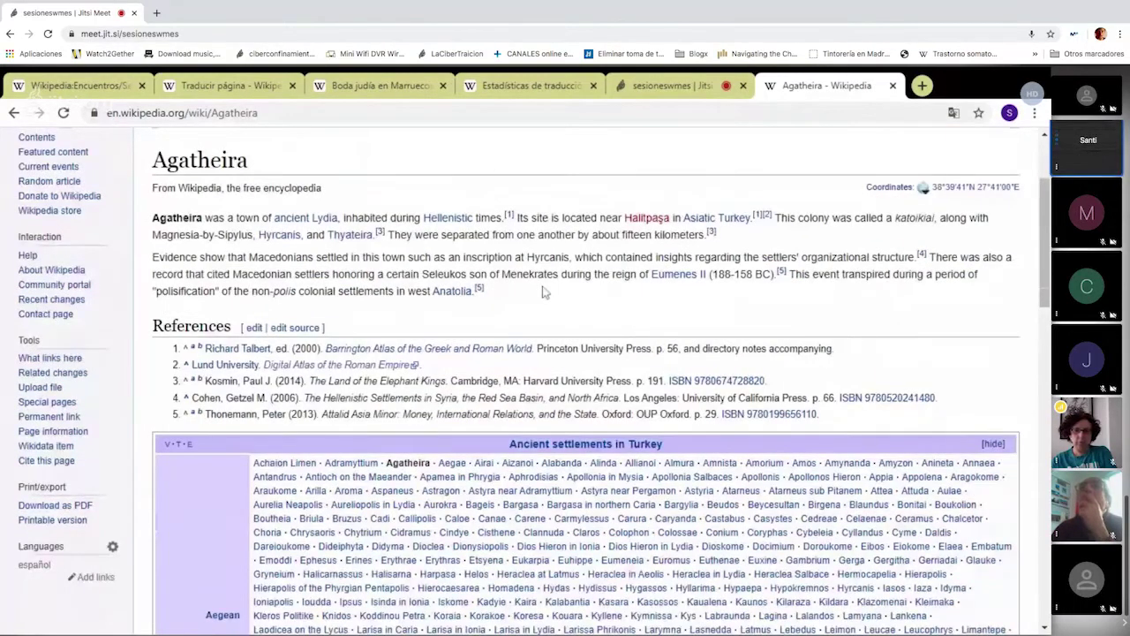
{"action": "scroll", "coordinate": [545, 292], "scroll_direction": "up", "scroll_amount": 2}
{"action": "mouse_move", "coordinate": [959, 143]}
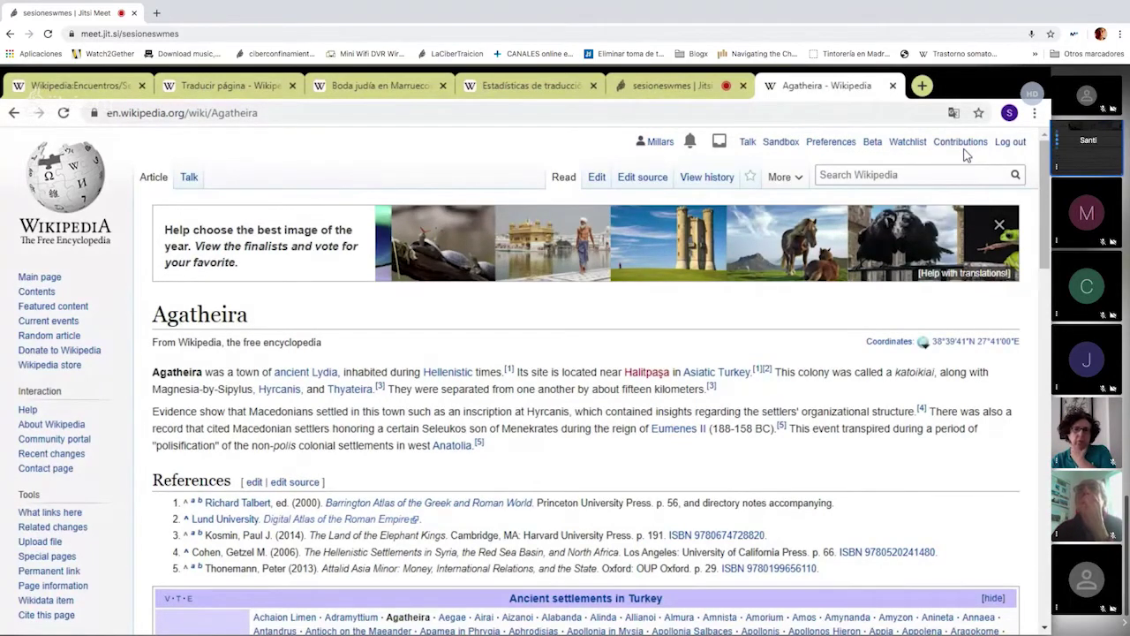
{"action": "scroll", "coordinate": [439, 326], "scroll_direction": "down", "scroll_amount": 3}
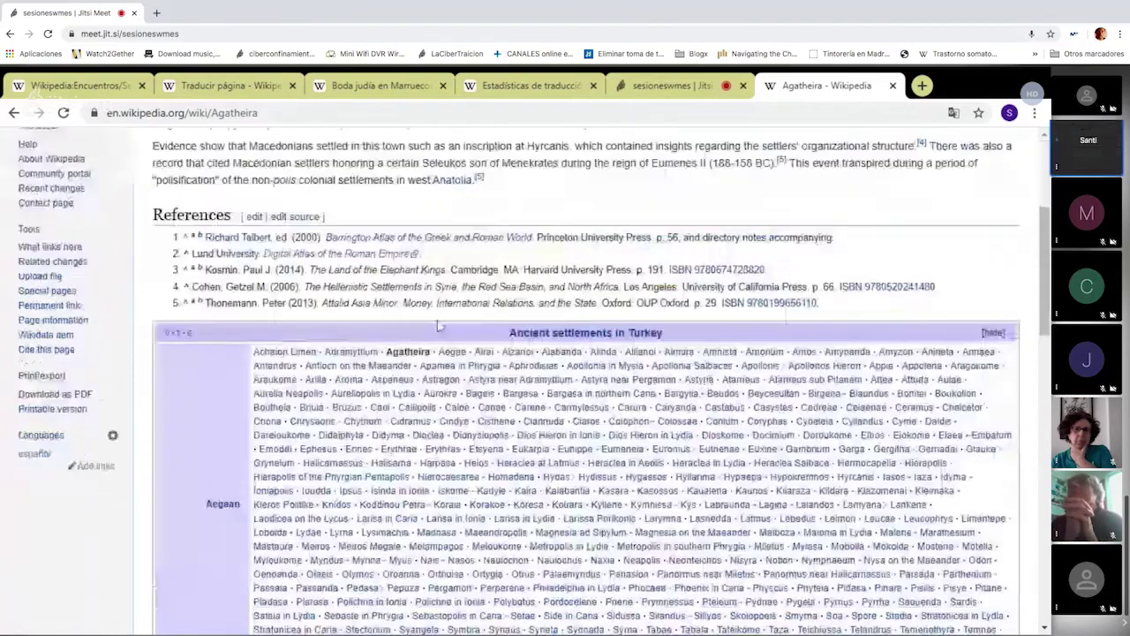
{"action": "scroll", "coordinate": [439, 326], "scroll_direction": "down", "scroll_amount": 1}
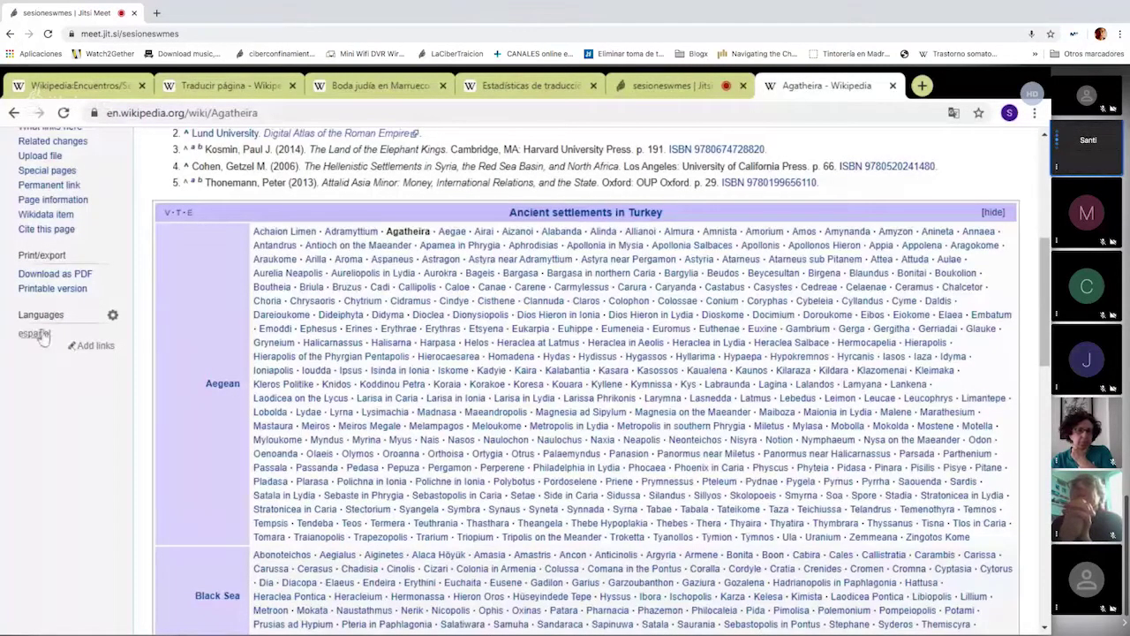
{"action": "left_click", "coordinate": [338, 92]}
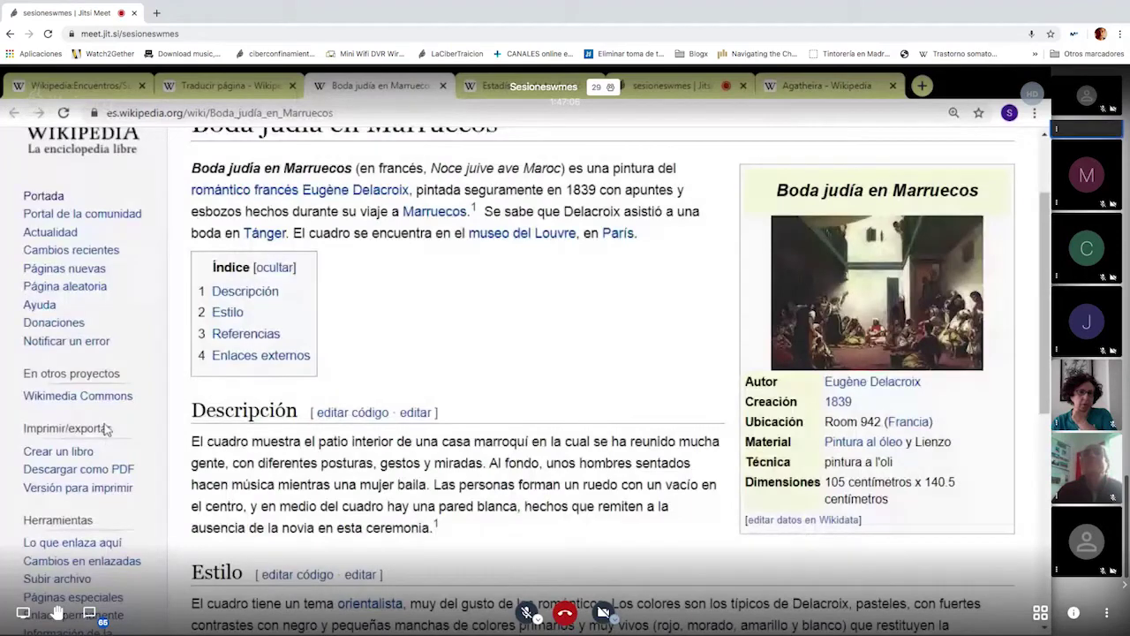
{"action": "scroll", "coordinate": [104, 428], "scroll_direction": "down", "scroll_amount": 5}
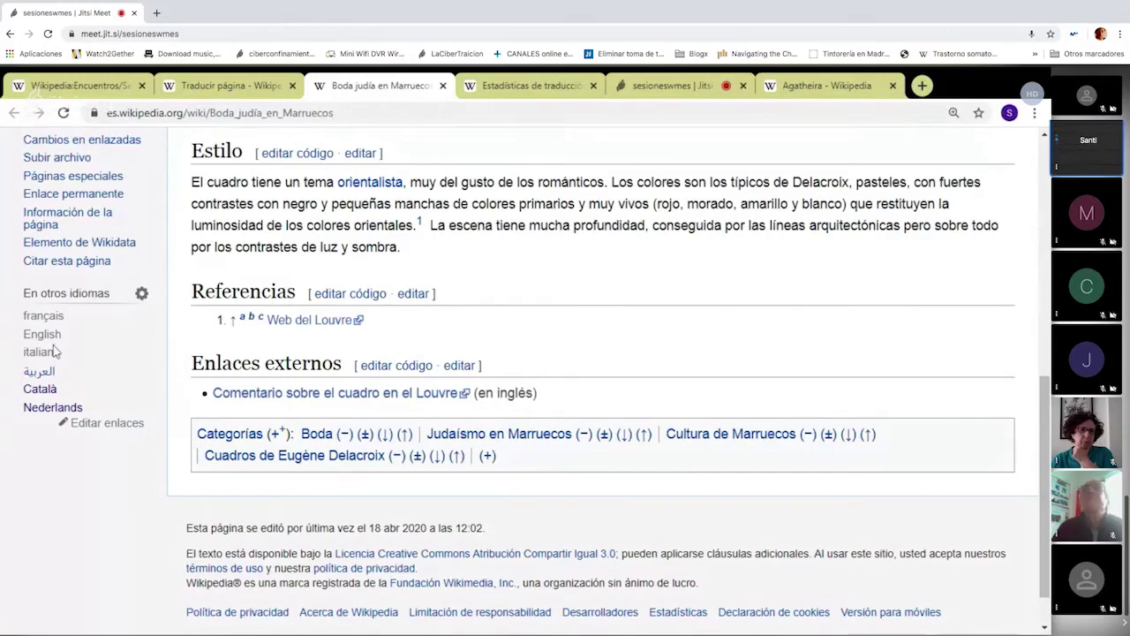
- Return to the Agatheira article and start translating it from English into Spanish
{"action": "key", "text": "ctrl+9"}
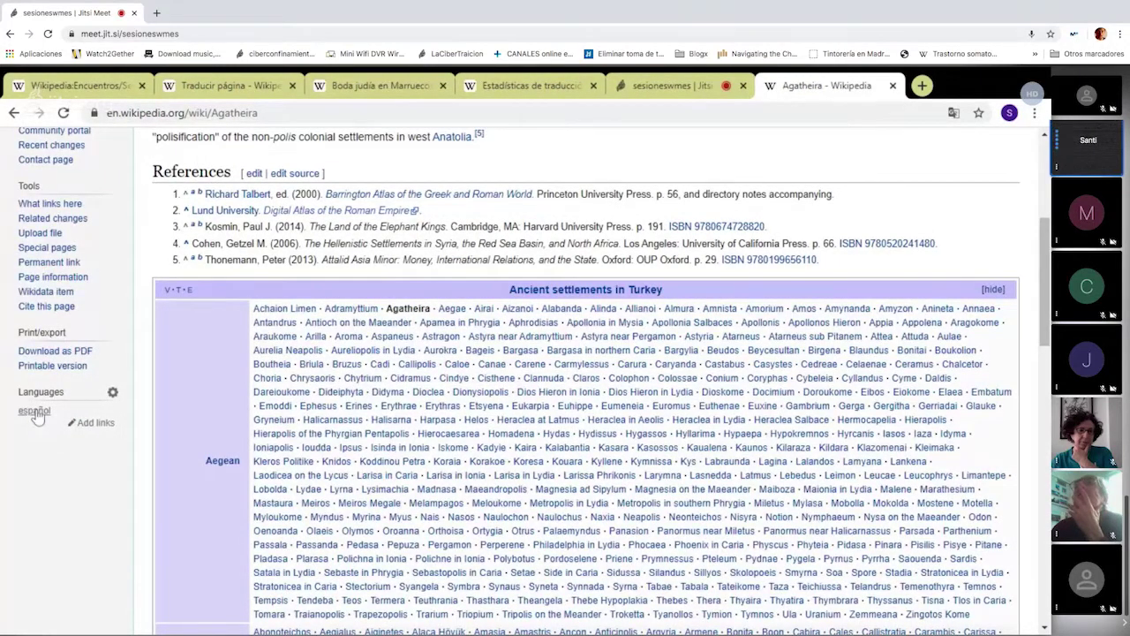
{"action": "left_click", "coordinate": [34, 412]}
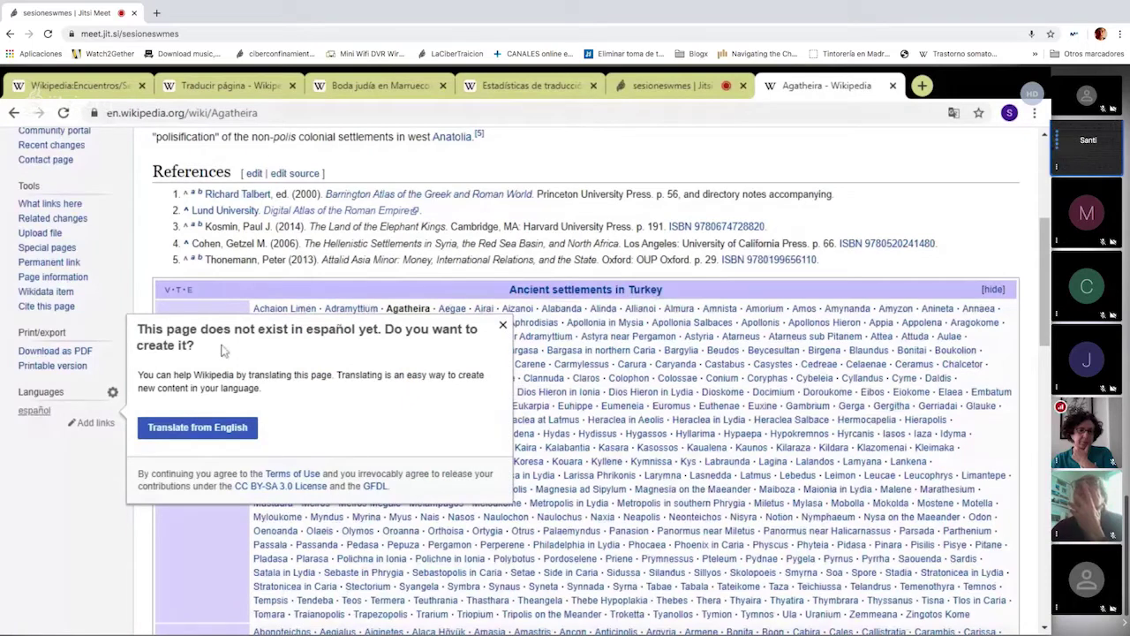
{"action": "left_click", "coordinate": [212, 436]}
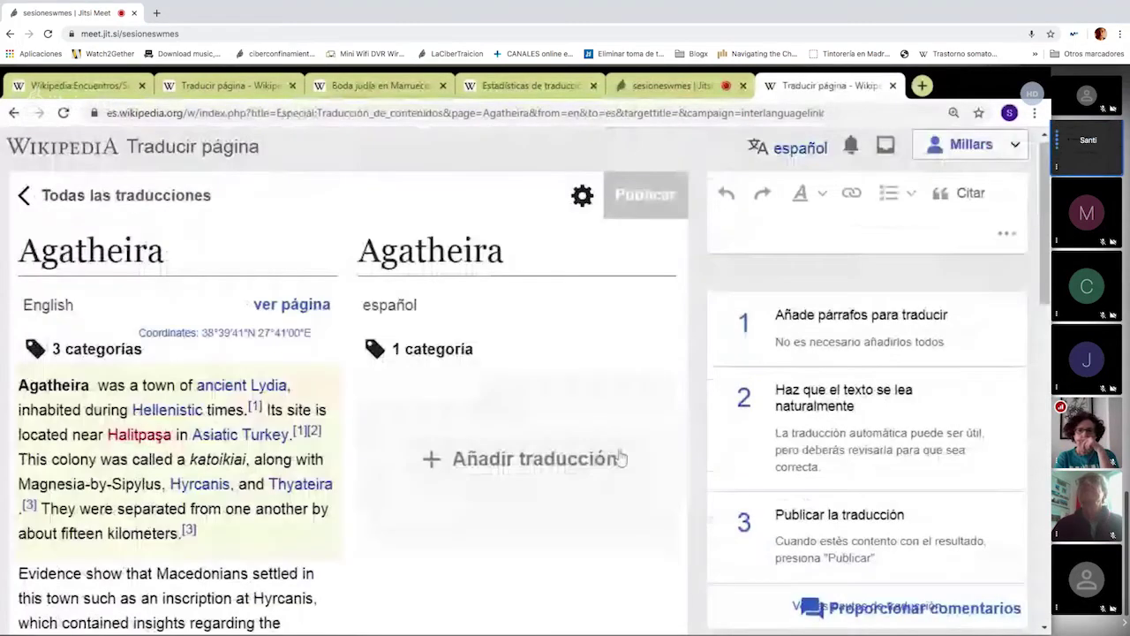
- Examine the source paragraphs, references and categories of Agatheira in the translation editor
{"action": "scroll", "coordinate": [621, 458], "scroll_direction": "down", "scroll_amount": 3}
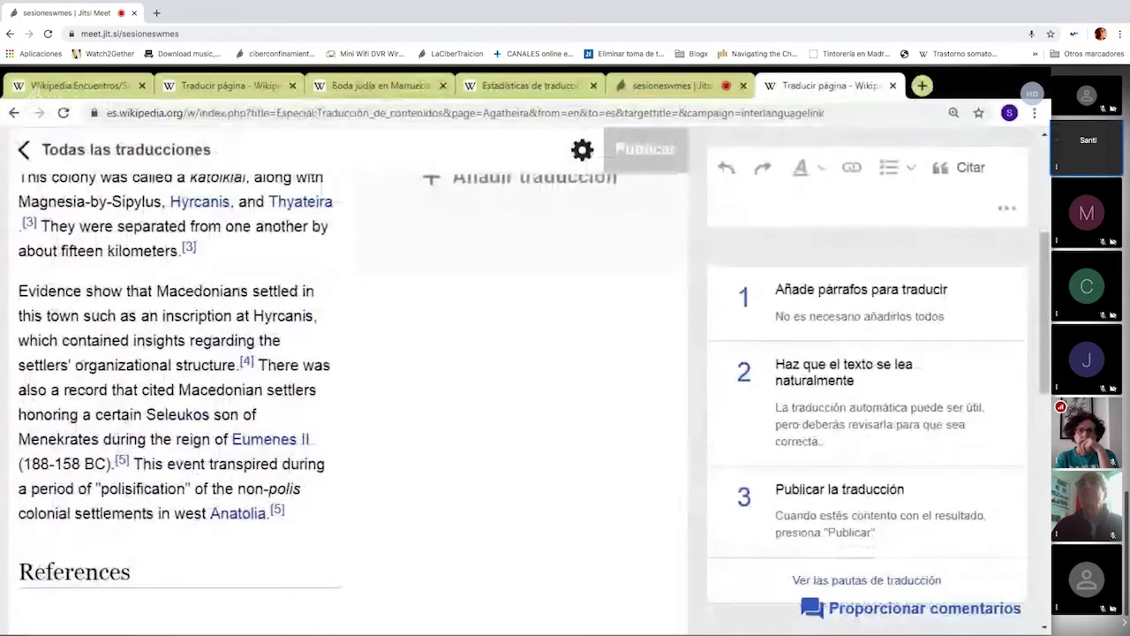
{"action": "scroll", "coordinate": [353, 371], "scroll_direction": "down", "scroll_amount": 1}
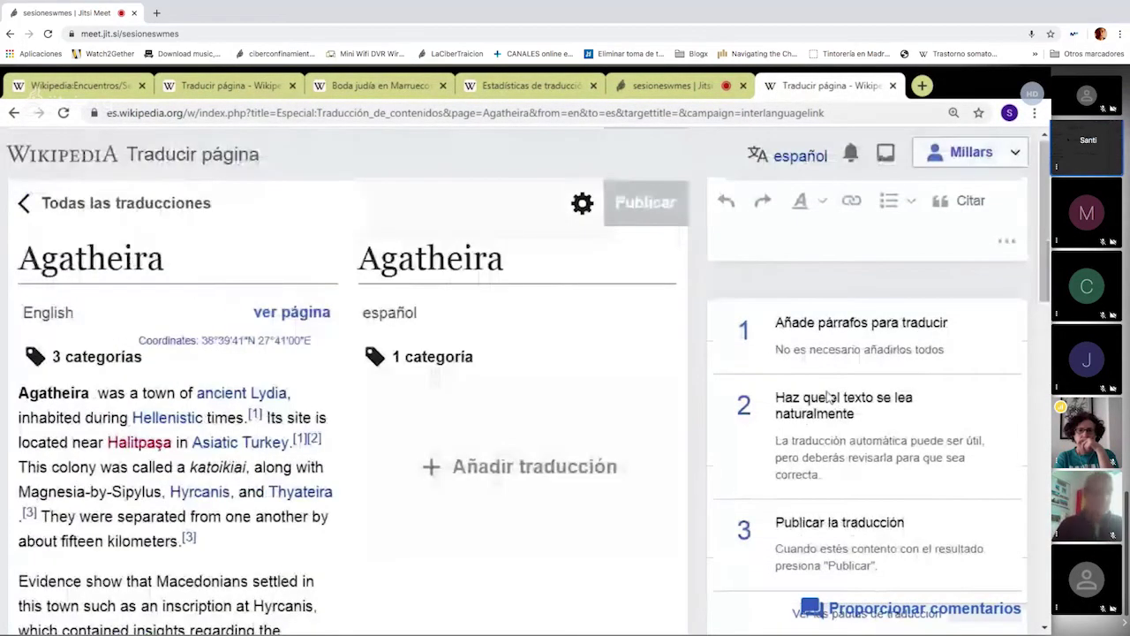
{"action": "scroll", "coordinate": [354, 371], "scroll_direction": "down", "scroll_amount": 7}
{"action": "scroll", "coordinate": [832, 597], "scroll_direction": "down", "scroll_amount": 4}
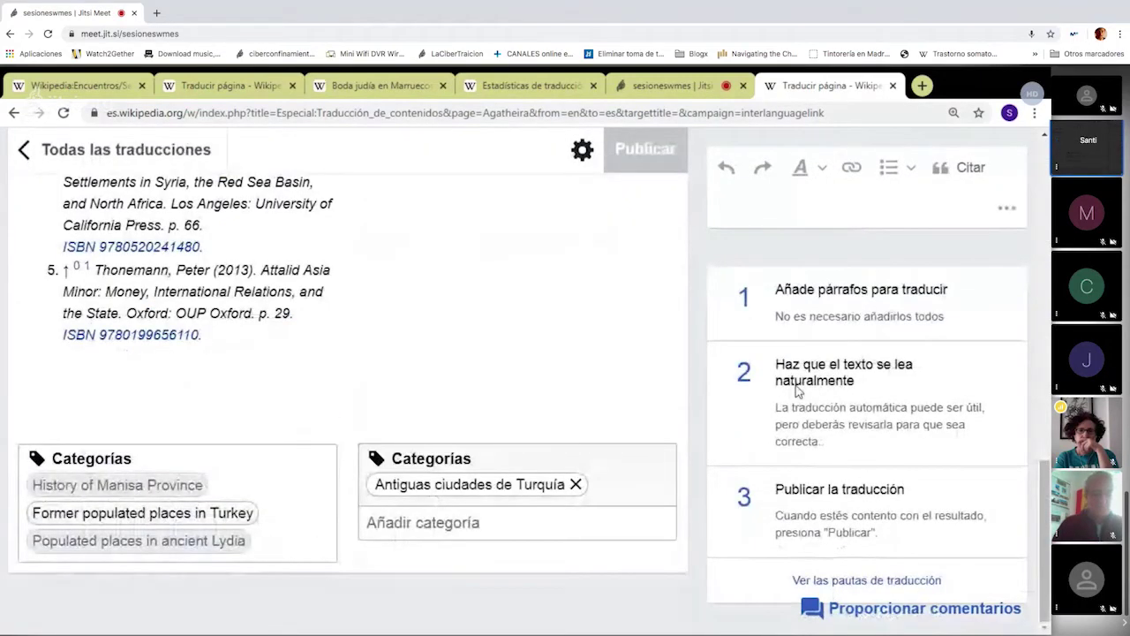
{"action": "scroll", "coordinate": [547, 345], "scroll_direction": "up", "scroll_amount": 6}
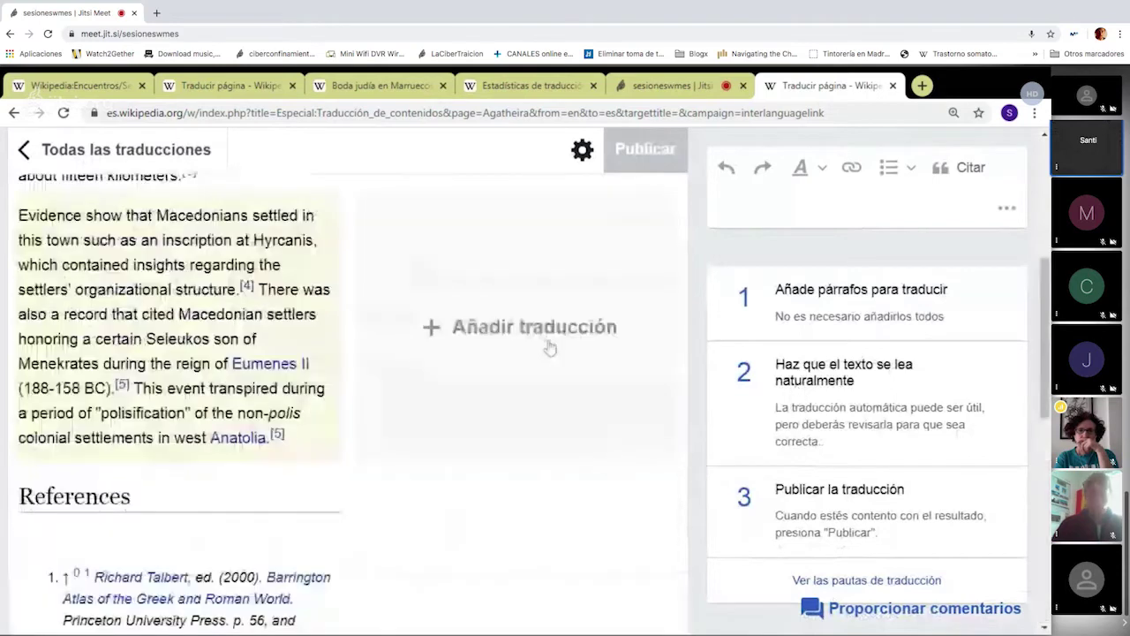
{"action": "scroll", "coordinate": [459, 279], "scroll_direction": "up", "scroll_amount": 2}
{"action": "scroll", "coordinate": [459, 279], "scroll_direction": "up", "scroll_amount": 3}
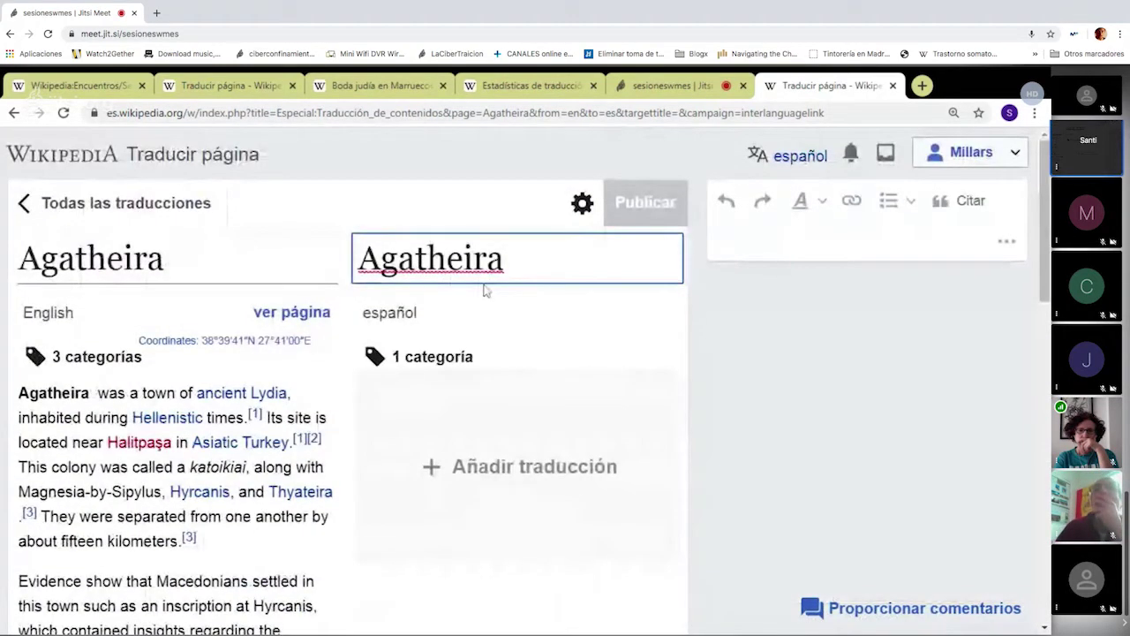
- Add a translation of the first Agatheira paragraph and switch its initial translation to Google Translate
{"action": "left_click", "coordinate": [424, 373]}
{"action": "left_click", "coordinate": [454, 417]}
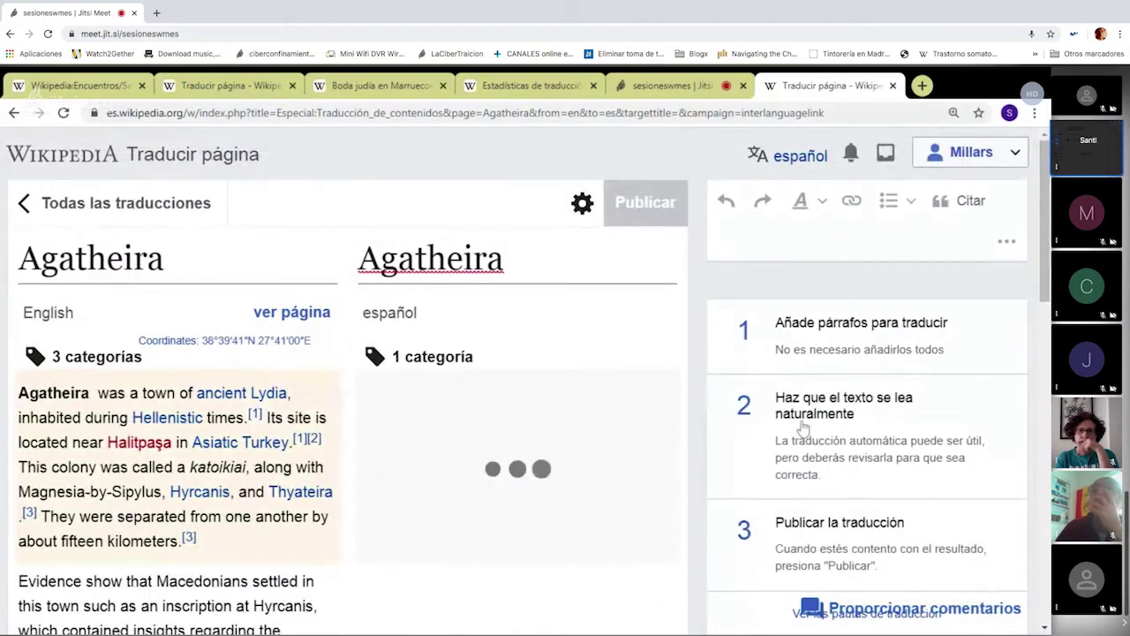
{"action": "scroll", "coordinate": [817, 459], "scroll_direction": "down", "scroll_amount": 4}
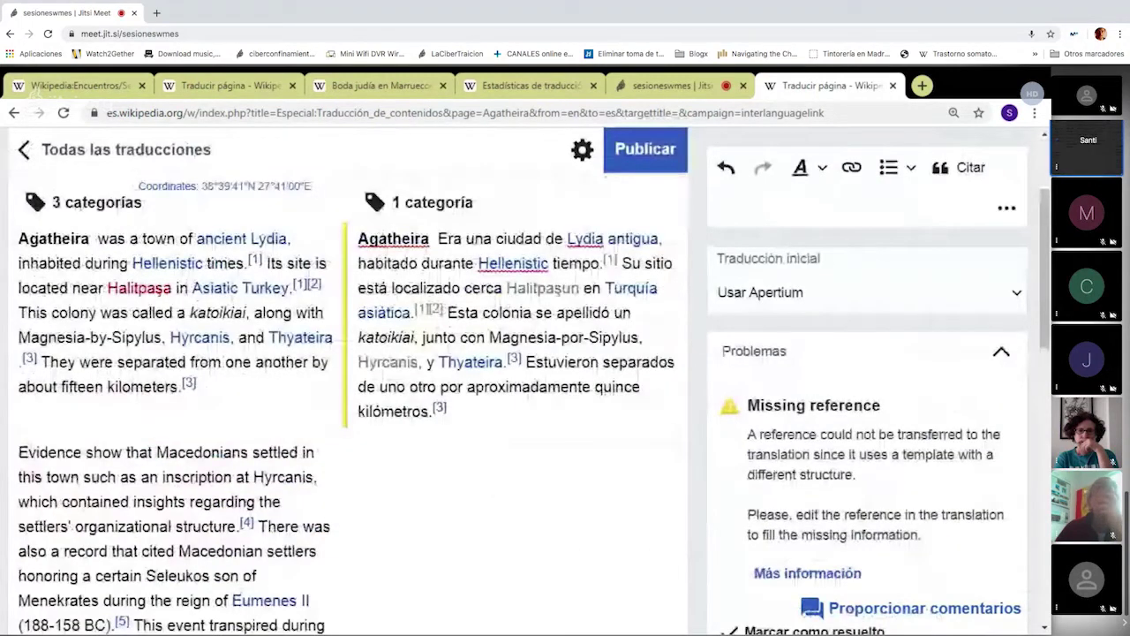
{"action": "left_click", "coordinate": [858, 300]}
{"action": "left_click", "coordinate": [836, 382]}
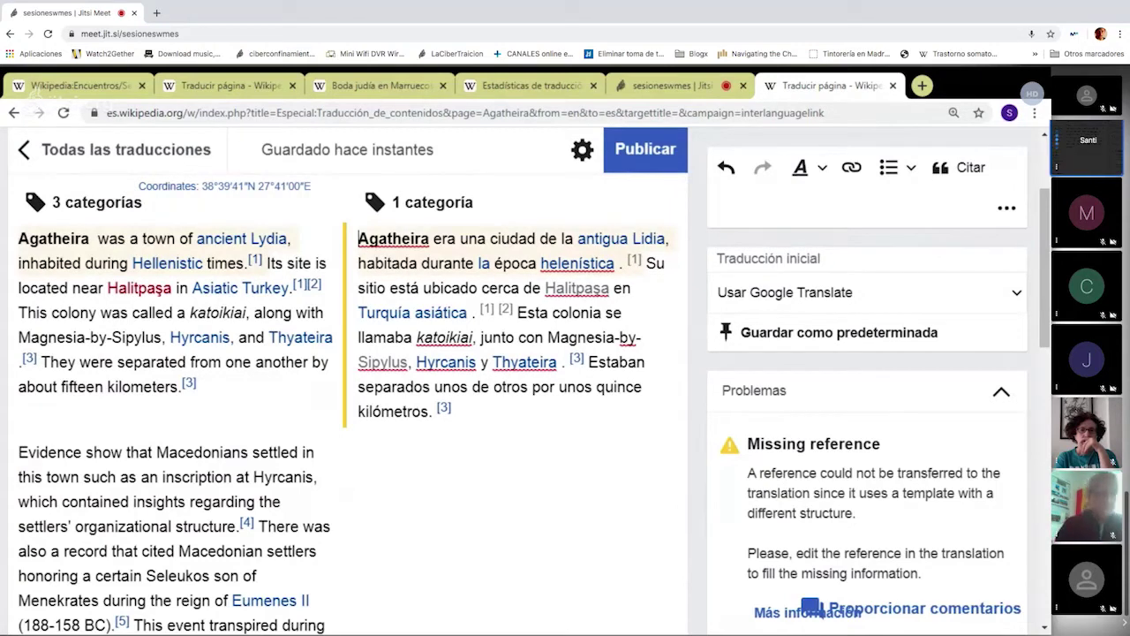
- Remove the extra space before the full stop after "helenística" in the translated paragraph
{"action": "left_click", "coordinate": [619, 263]}
{"action": "key", "text": "BackSpace"}
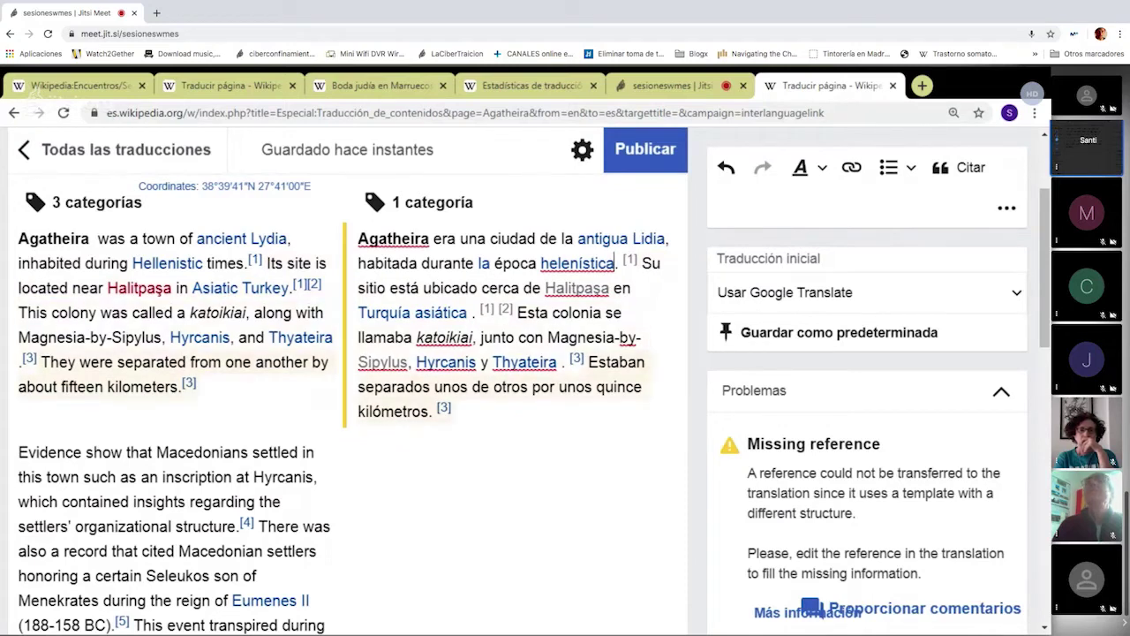
{"action": "left_click", "coordinate": [477, 263]}
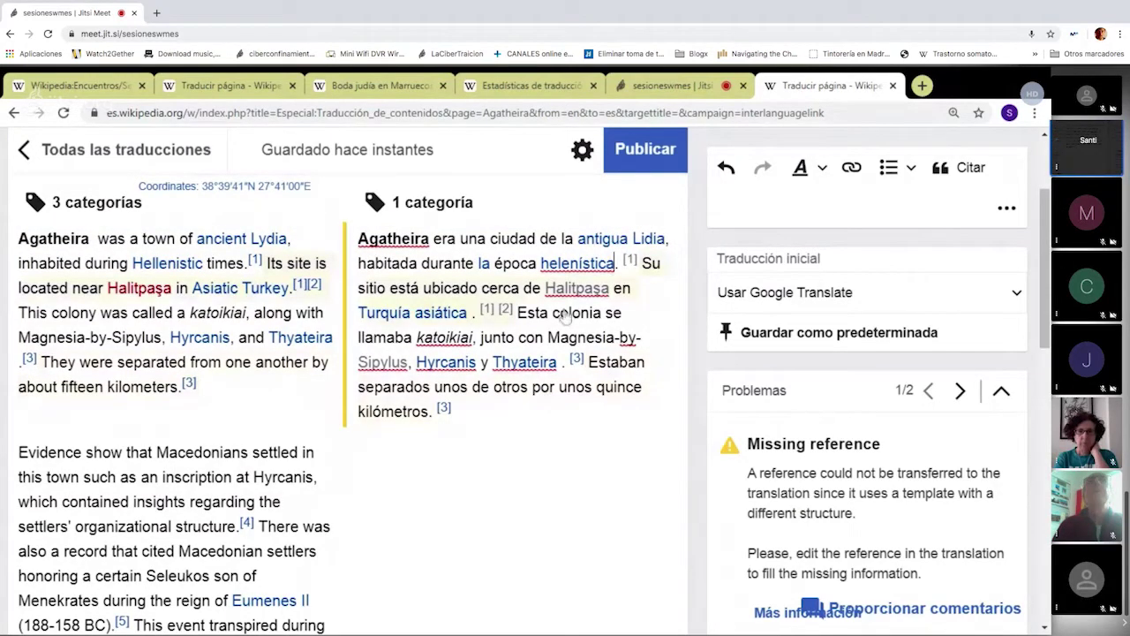
- Switch the paragraph's initial translation to Apertium and back to Google Translate to compare both versions
{"action": "left_click", "coordinate": [806, 292]}
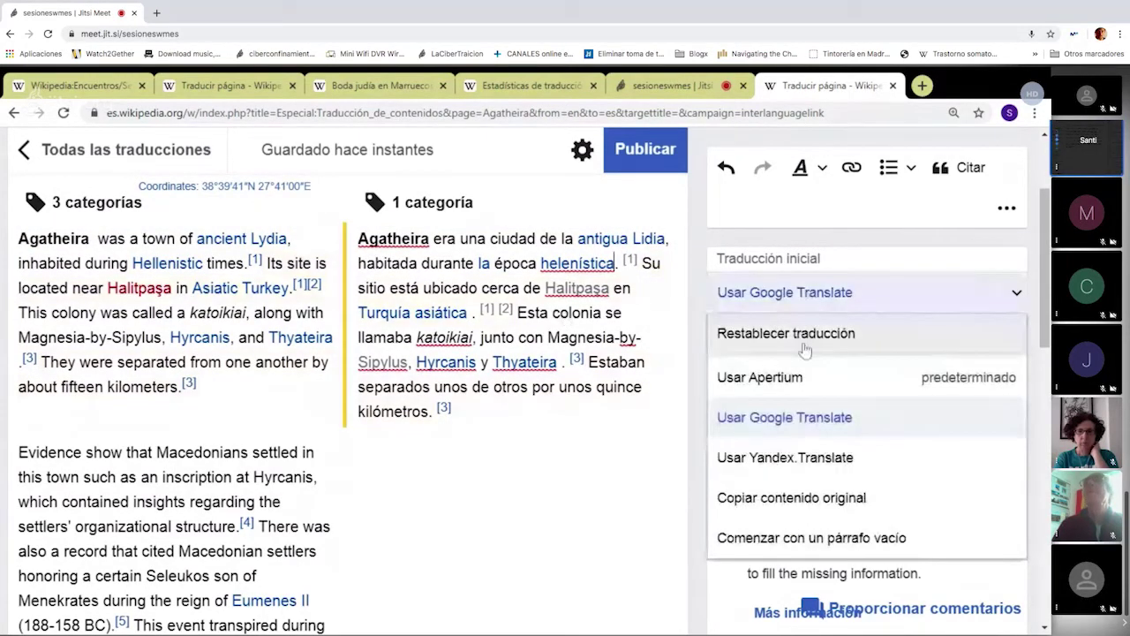
{"action": "left_click", "coordinate": [764, 377]}
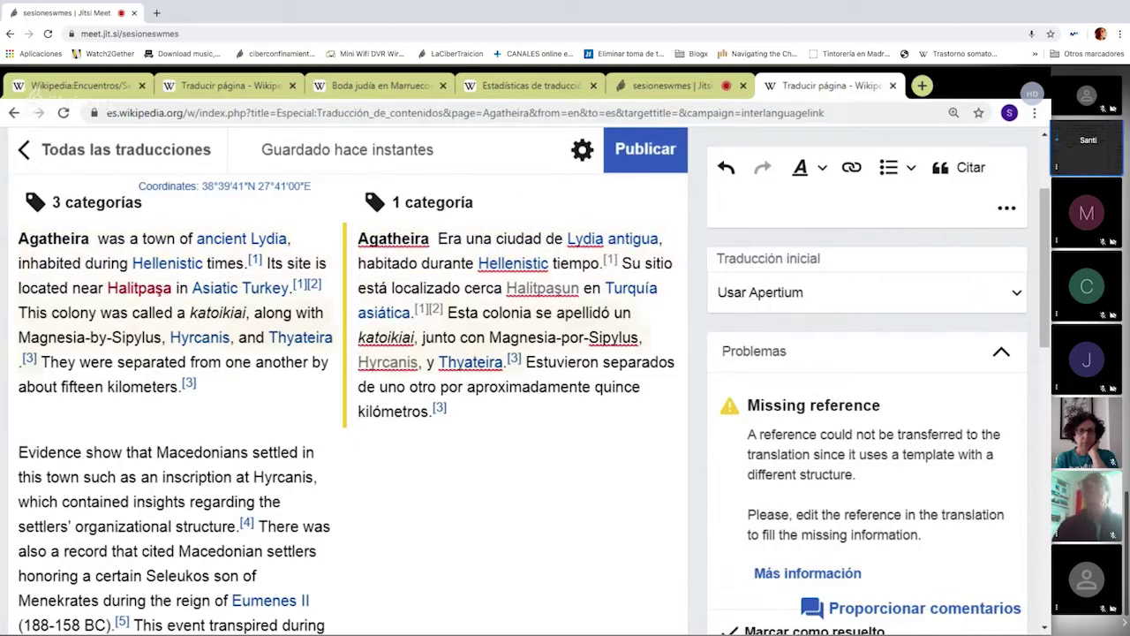
{"action": "left_click", "coordinate": [769, 292]}
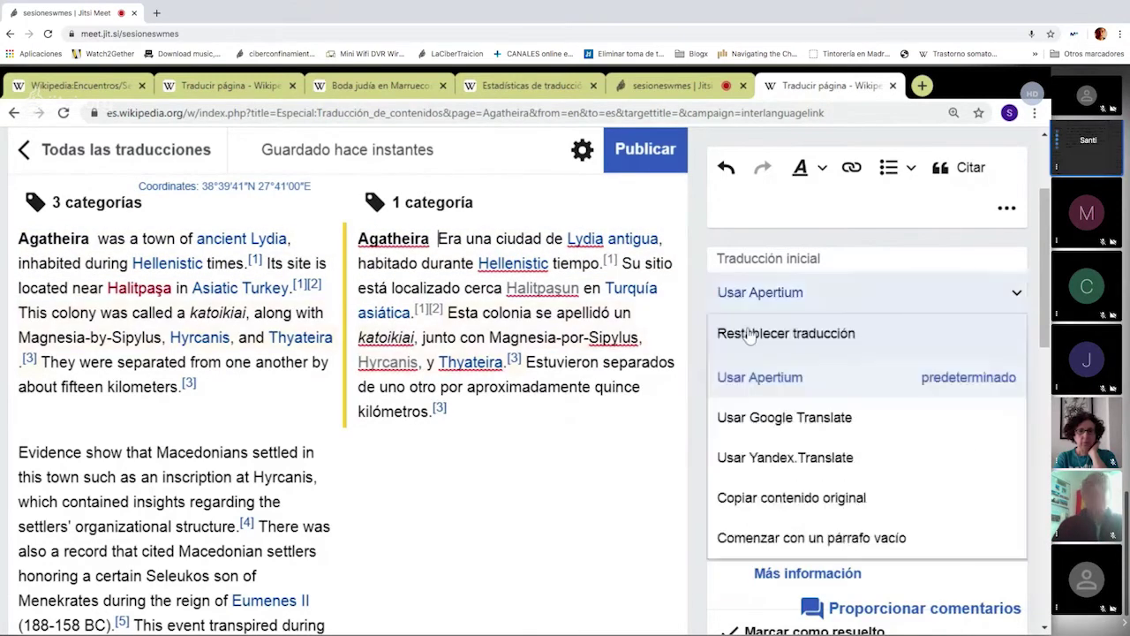
{"action": "left_click", "coordinate": [767, 417]}
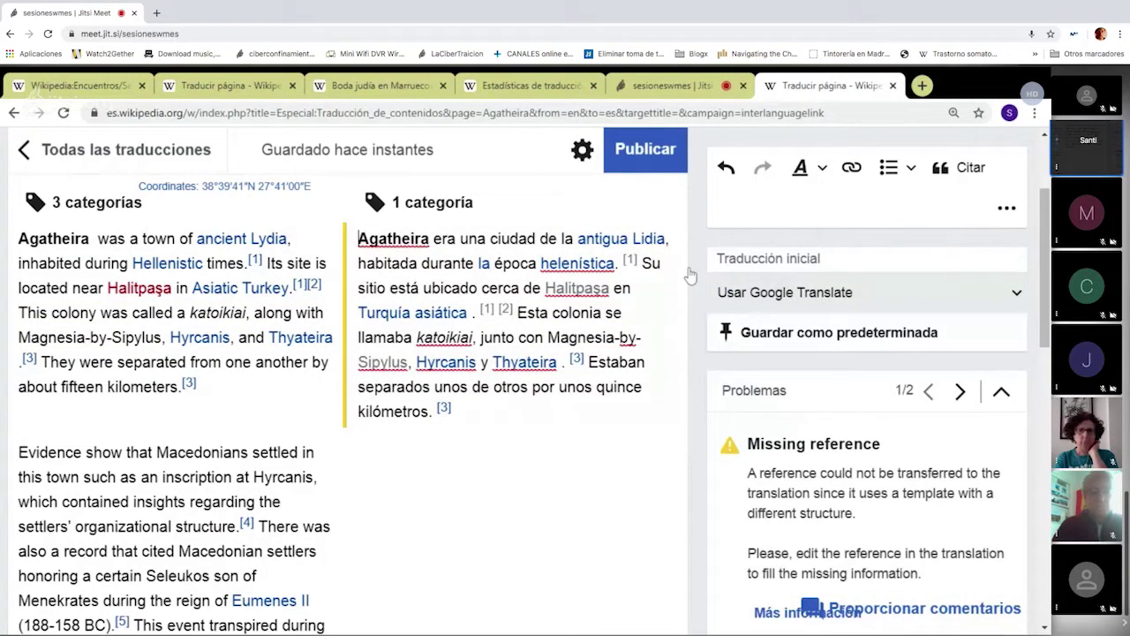
- Leave the Agatheira translation draft and return to the list of all translations
{"action": "scroll", "coordinate": [691, 275], "scroll_direction": "up", "scroll_amount": 2}
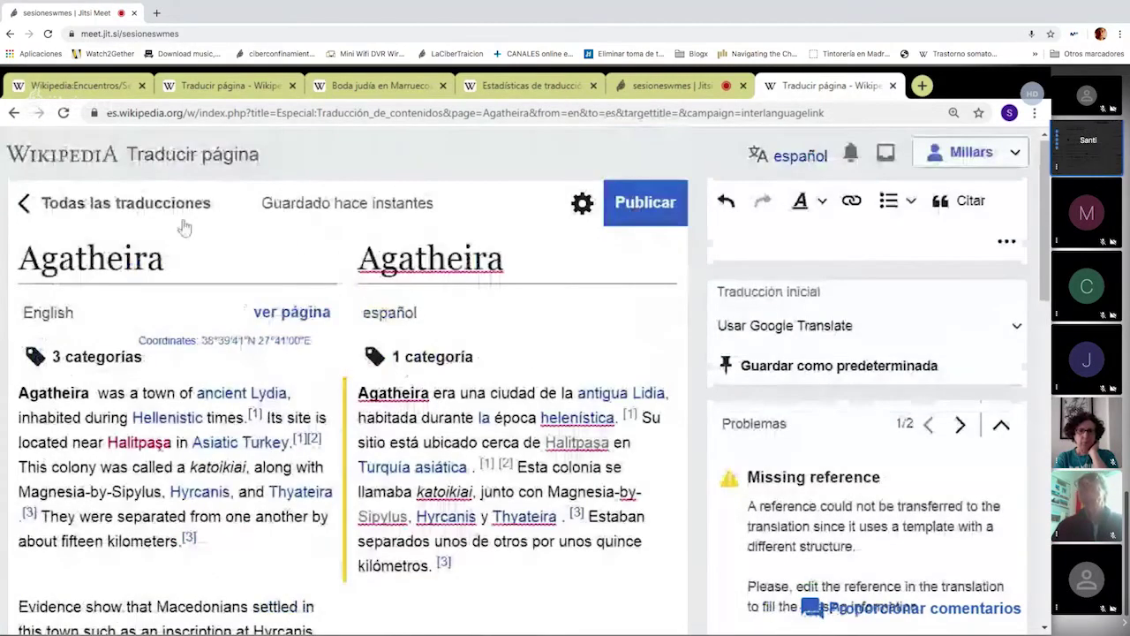
{"action": "left_click", "coordinate": [40, 205]}
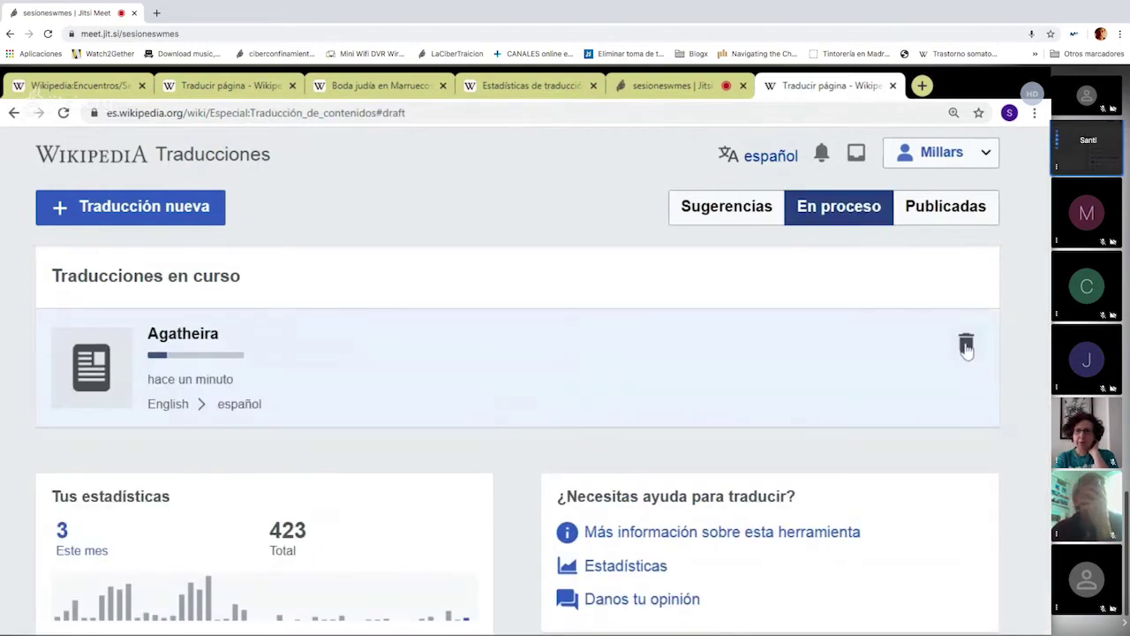
- Permanently delete the in-progress Agatheira translation and confirm its removal
{"action": "left_click", "coordinate": [966, 345]}
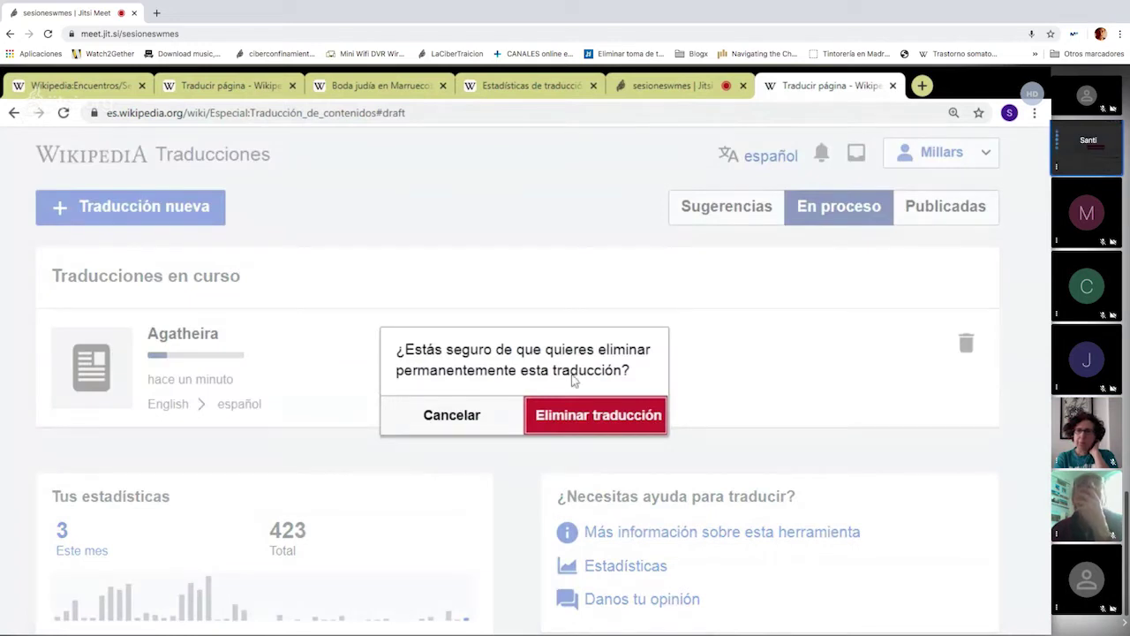
{"action": "left_click", "coordinate": [595, 424]}
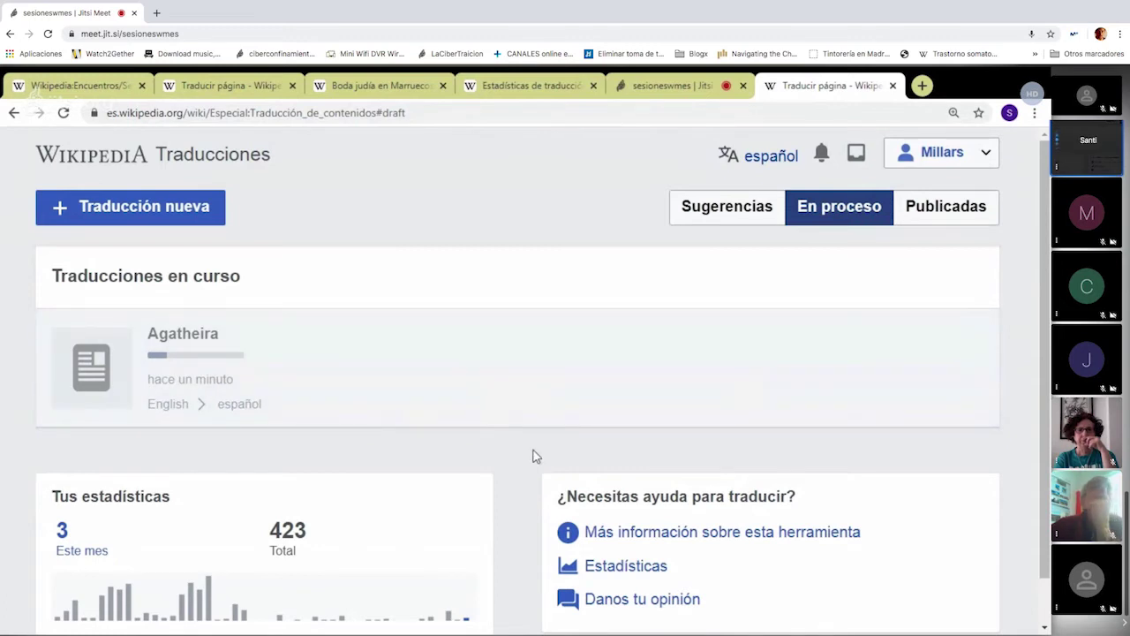
- Look through the suggested pages for translation, checking the in-progress translations in between
{"action": "left_click", "coordinate": [717, 210]}
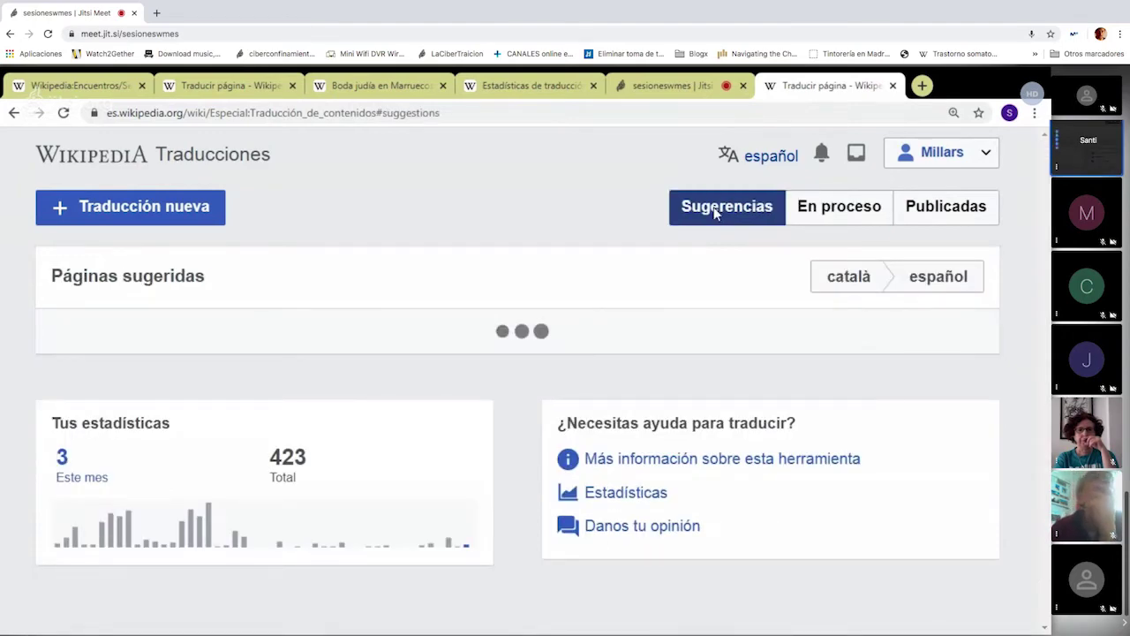
{"action": "left_click", "coordinate": [812, 219]}
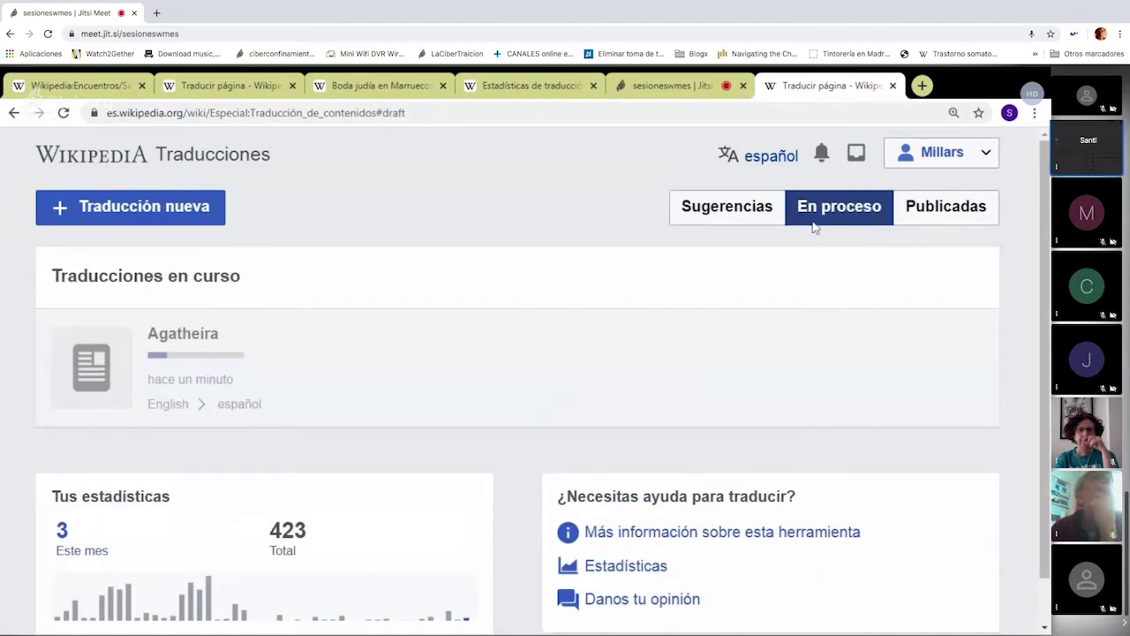
{"action": "left_click", "coordinate": [727, 210]}
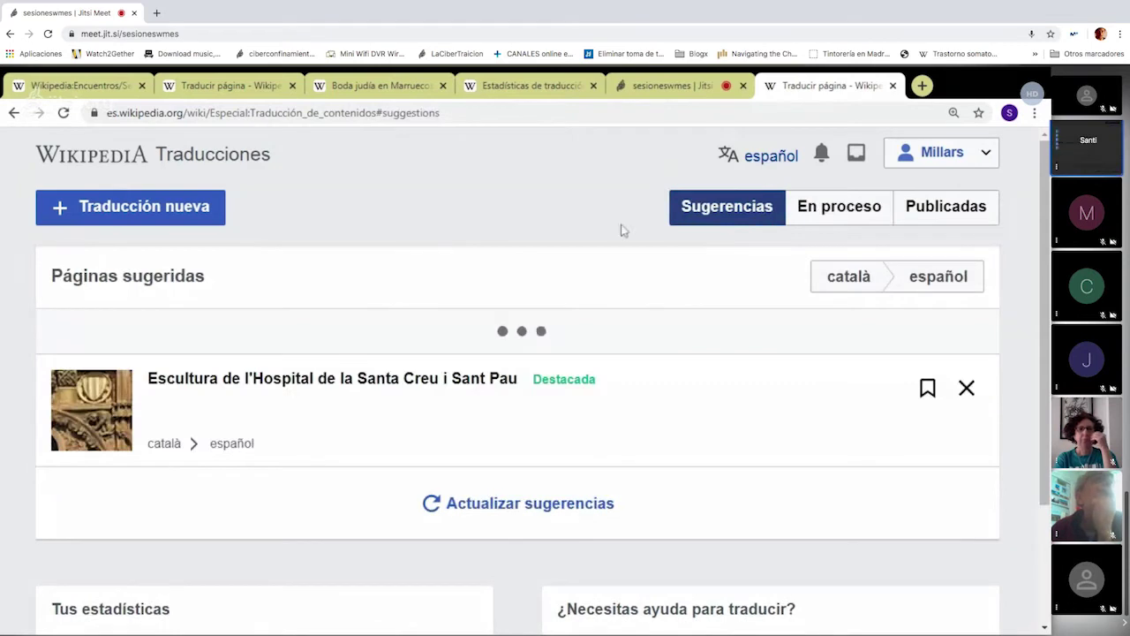
- Return to the start of the Boda judía en Marruecos article and open the Traducciones page from the contributions options
{"action": "left_click", "coordinate": [535, 86]}
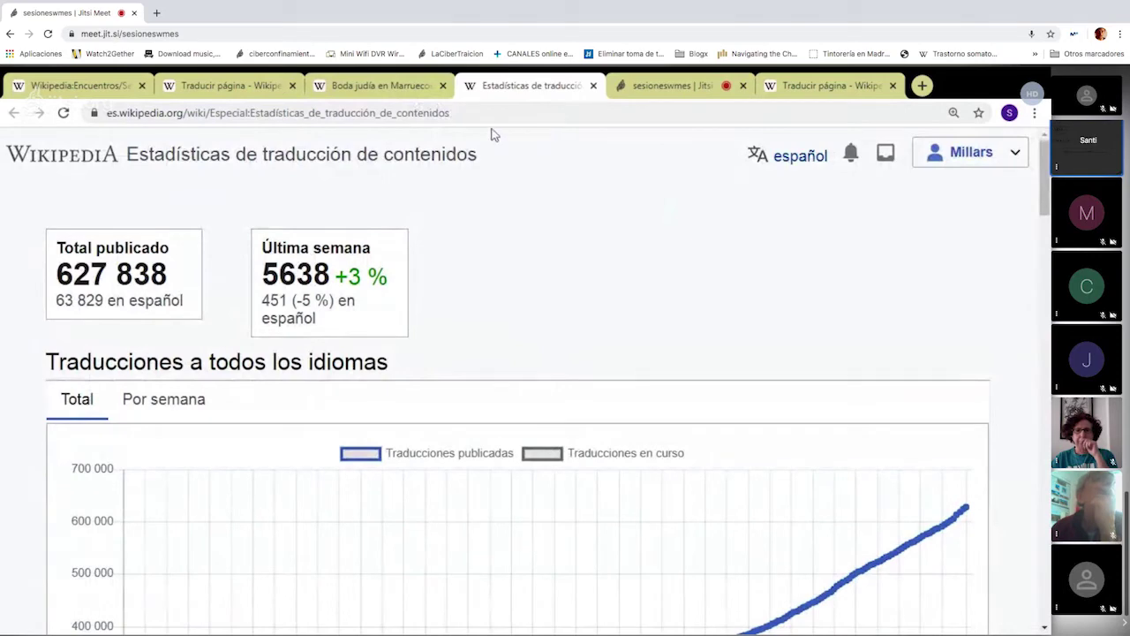
{"action": "left_click", "coordinate": [399, 81]}
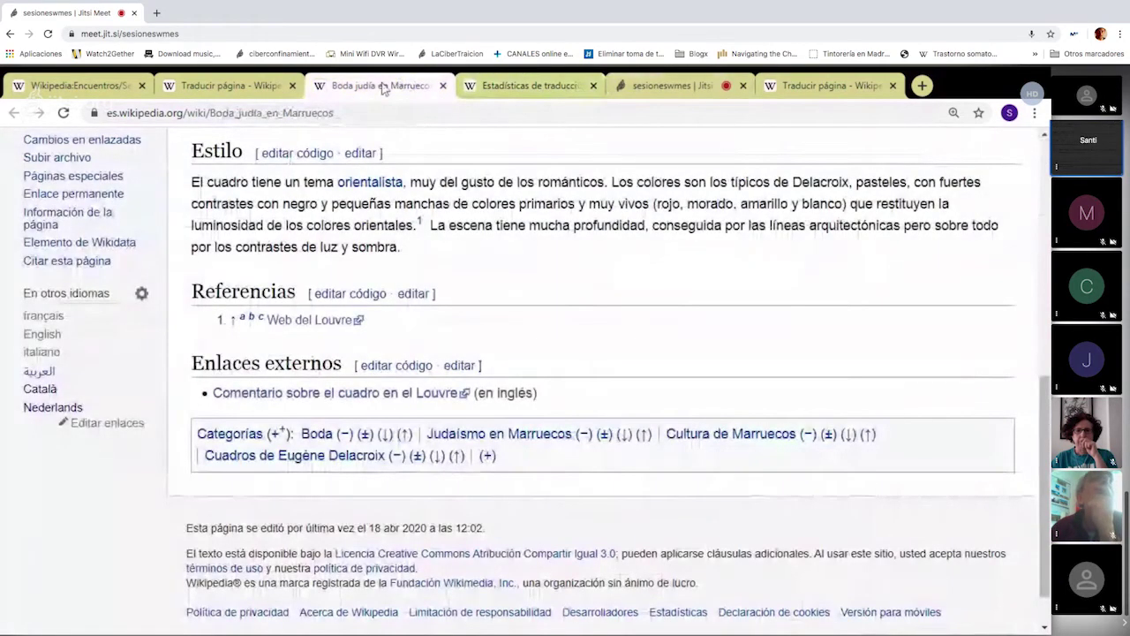
{"action": "key", "text": "ctrl+Tab"}
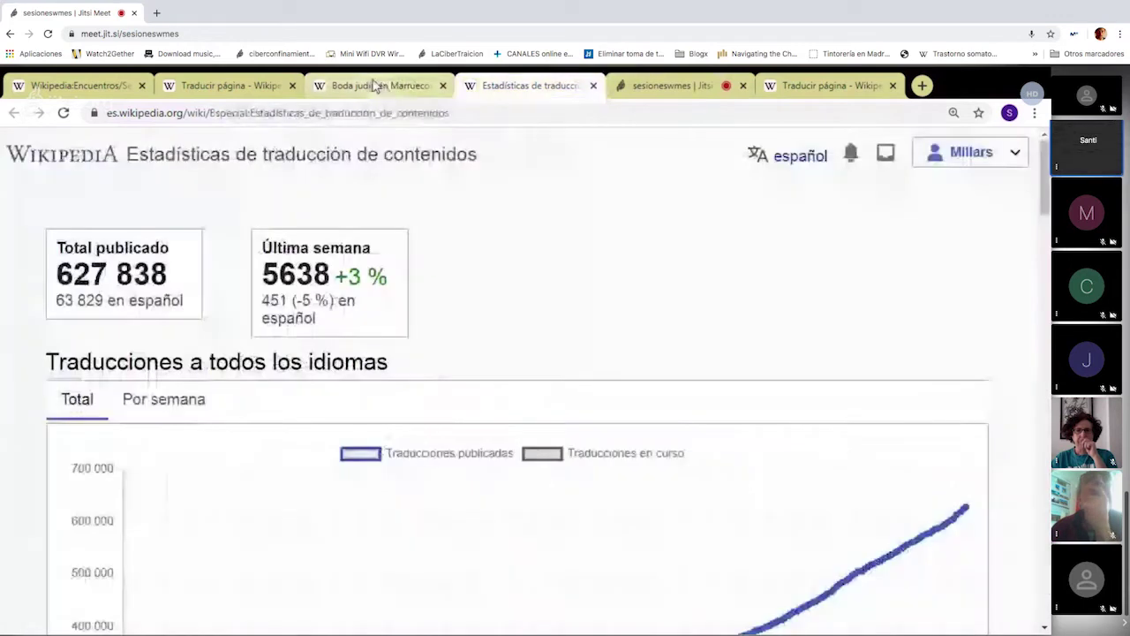
{"action": "left_click", "coordinate": [376, 85]}
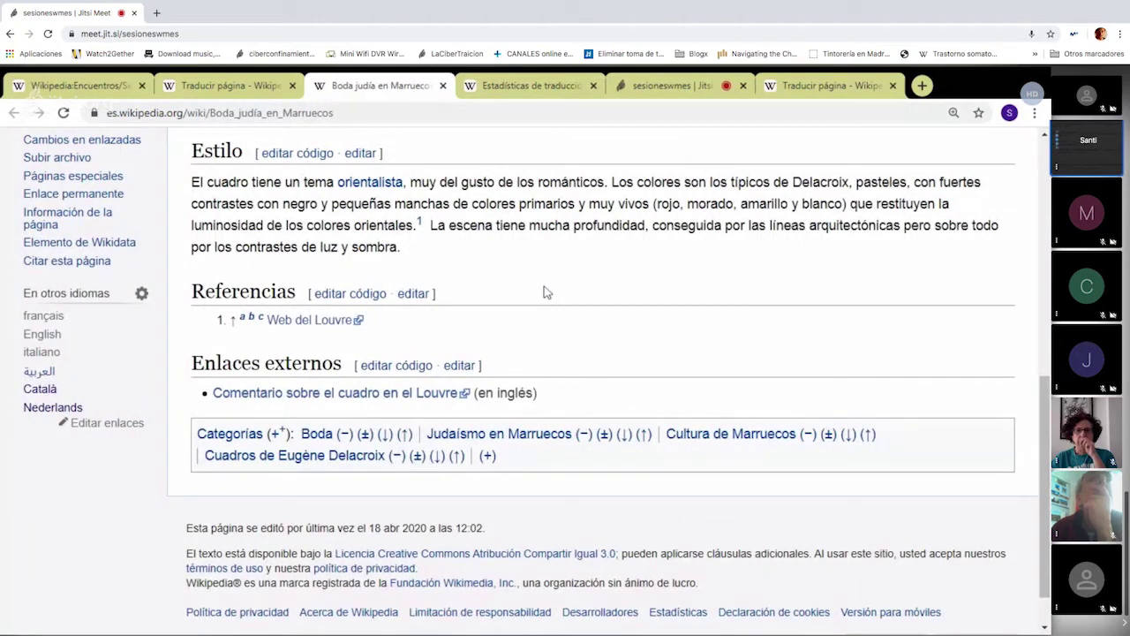
{"action": "key", "text": "Home"}
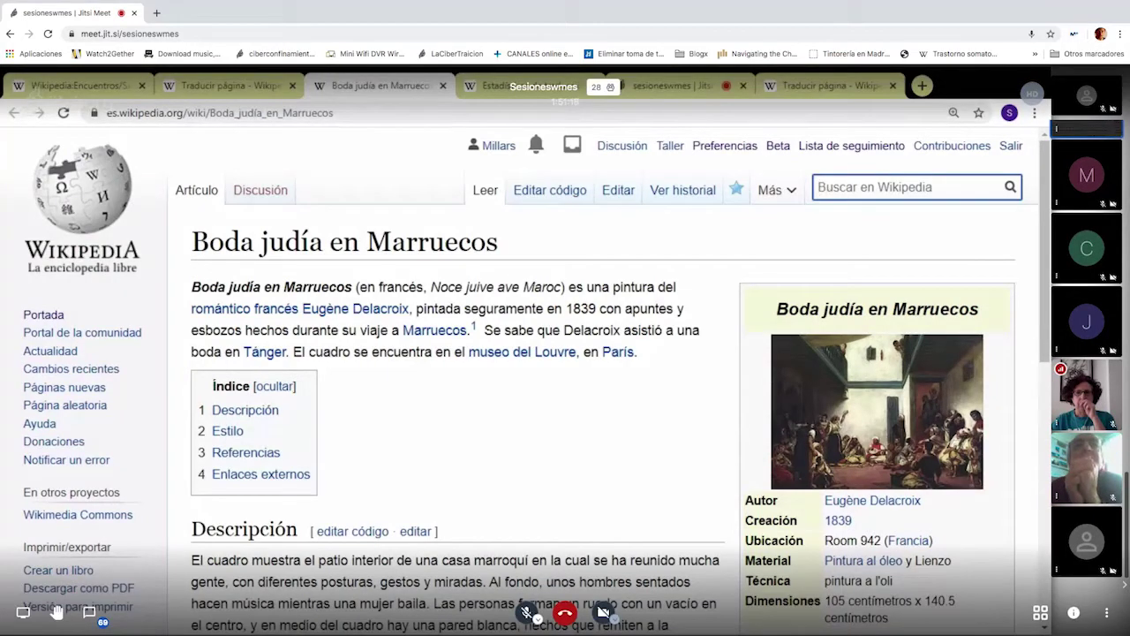
{"action": "mouse_move", "coordinate": [955, 154]}
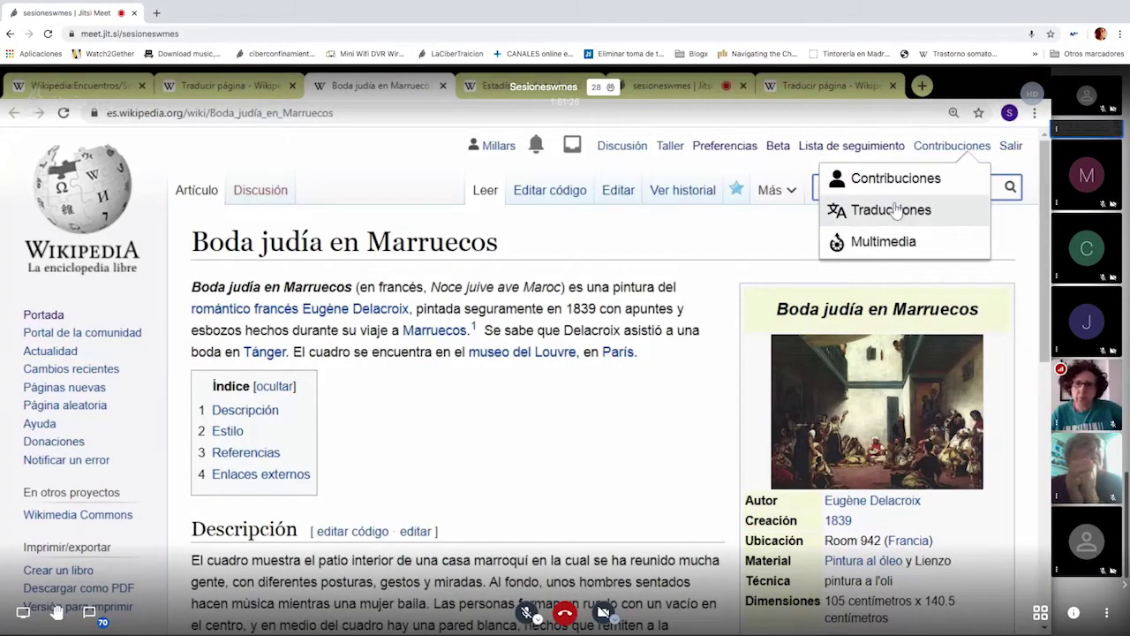
{"action": "left_click", "coordinate": [894, 211]}
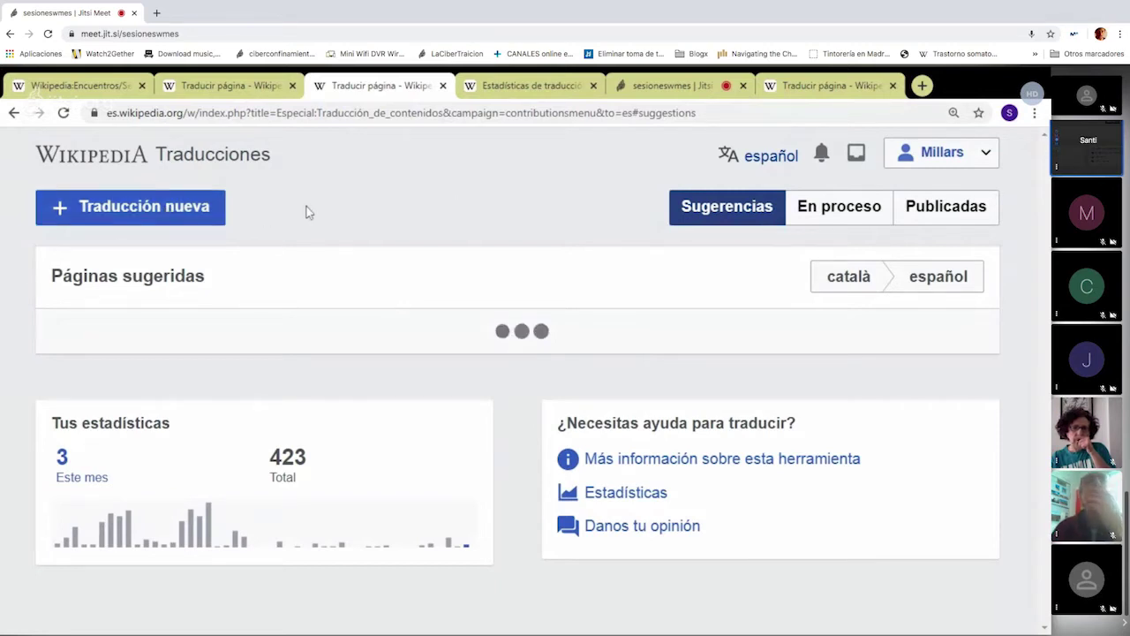
- Start a new translation with English as the source language and search for "Abade de"
{"action": "left_click", "coordinate": [118, 210]}
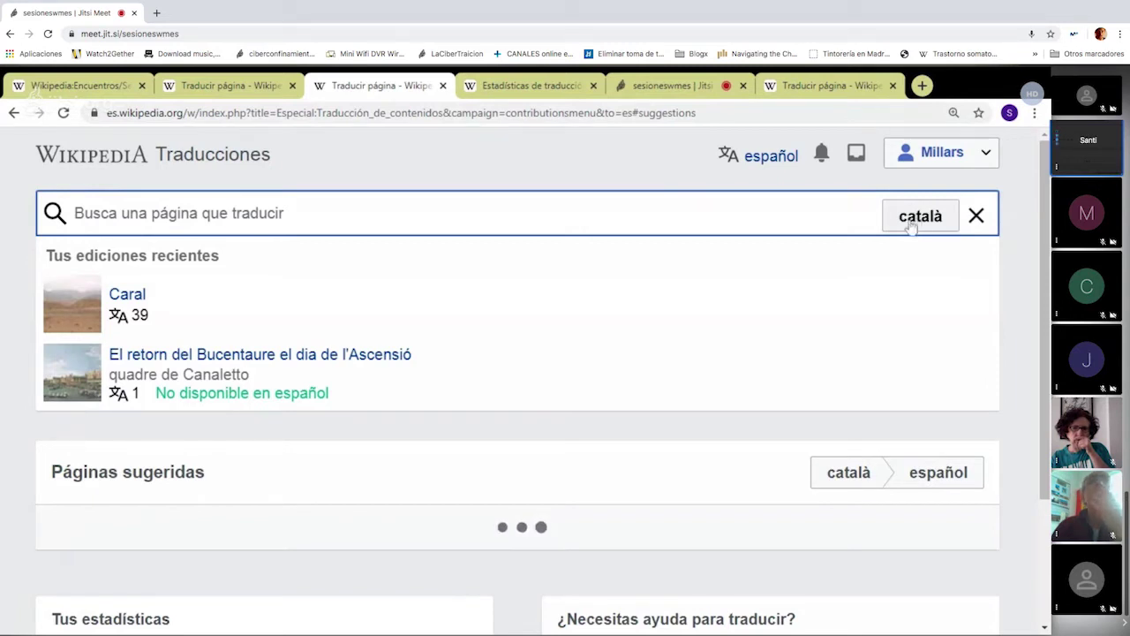
{"action": "left_click", "coordinate": [256, 220]}
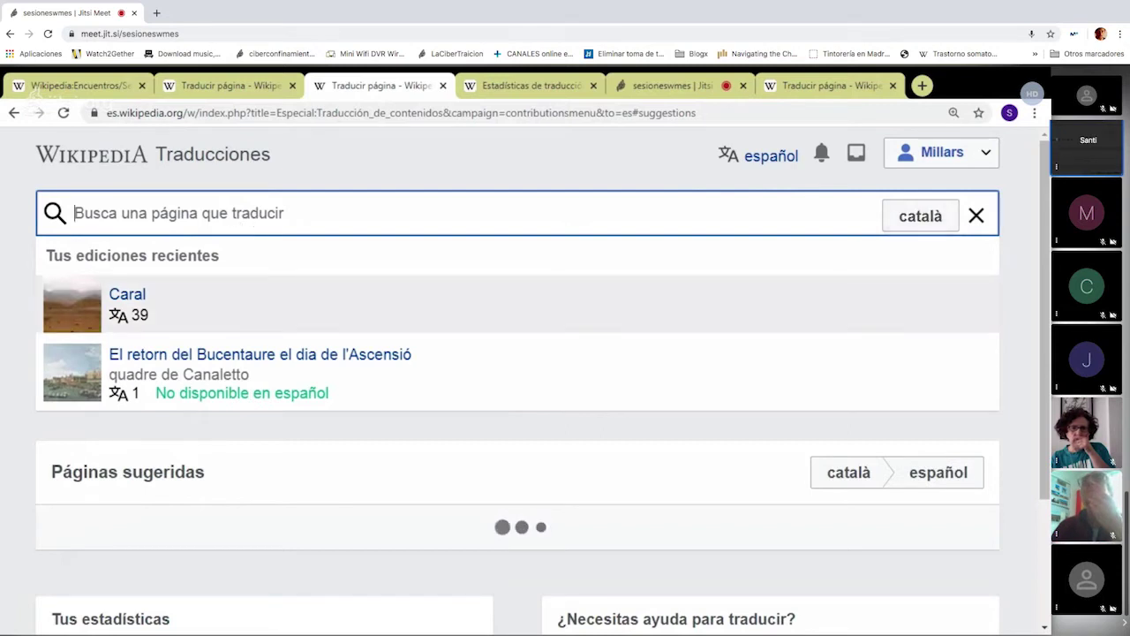
{"action": "left_click", "coordinate": [919, 218]}
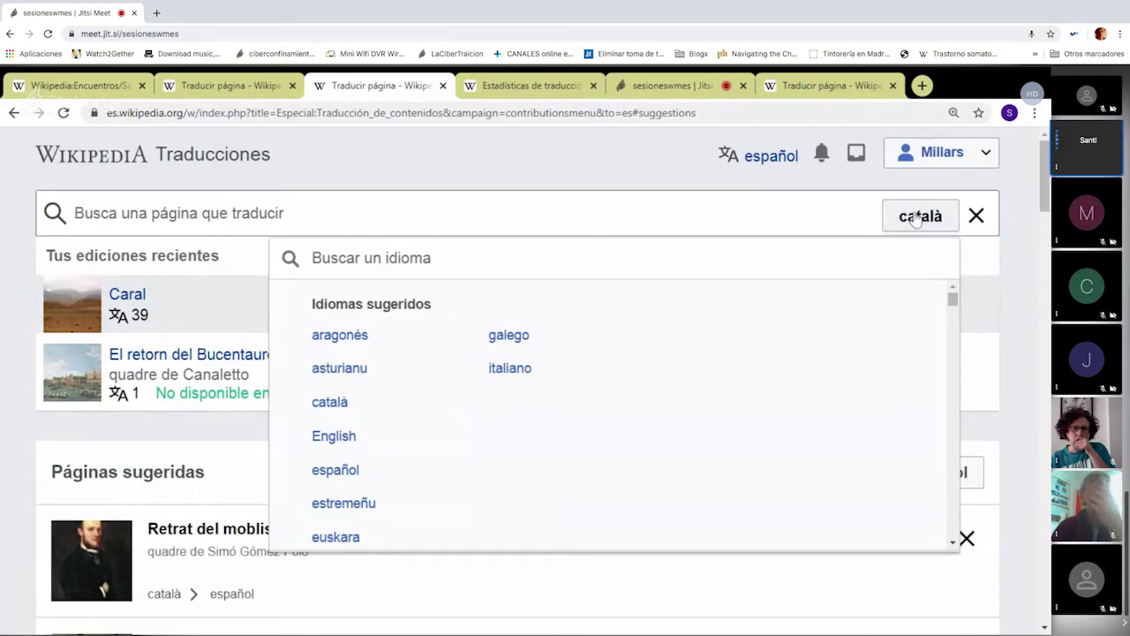
{"action": "left_click", "coordinate": [336, 436]}
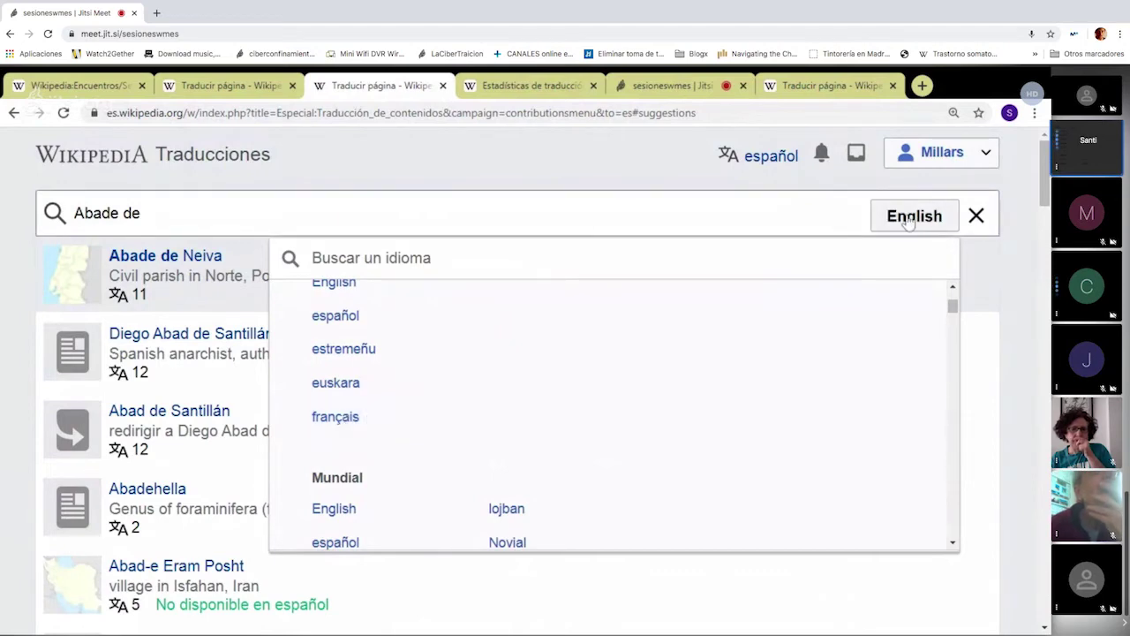
- Change the source language to French and extend the page search to "Abade de Ri"
{"action": "left_click", "coordinate": [372, 421]}
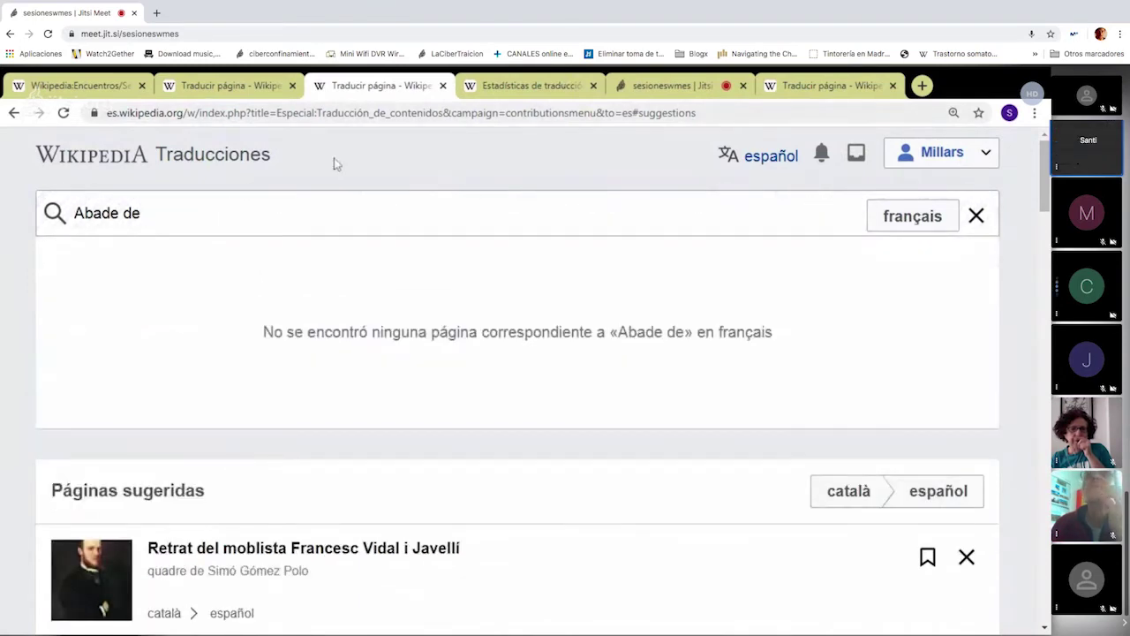
{"action": "key", "text": "BackSpace"}
{"action": "key", "text": "BackSpace"}
{"action": "key", "text": "BackSpace"}
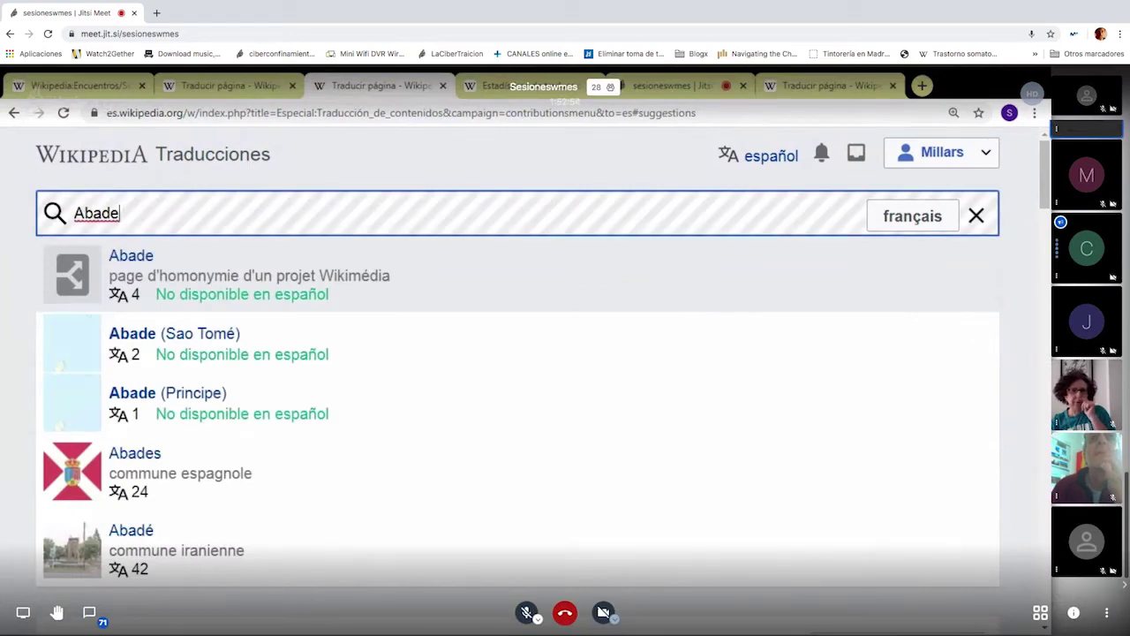
{"action": "key", "text": "BackSpace"}
{"action": "type", "text": "e "}
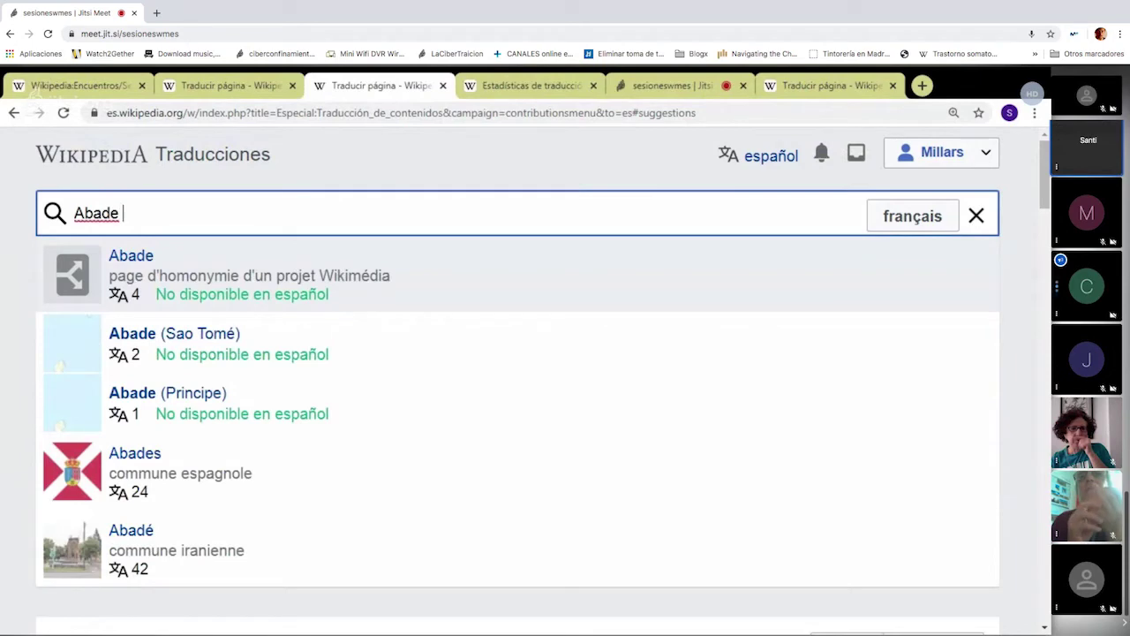
{"action": "type", "text": "d"}
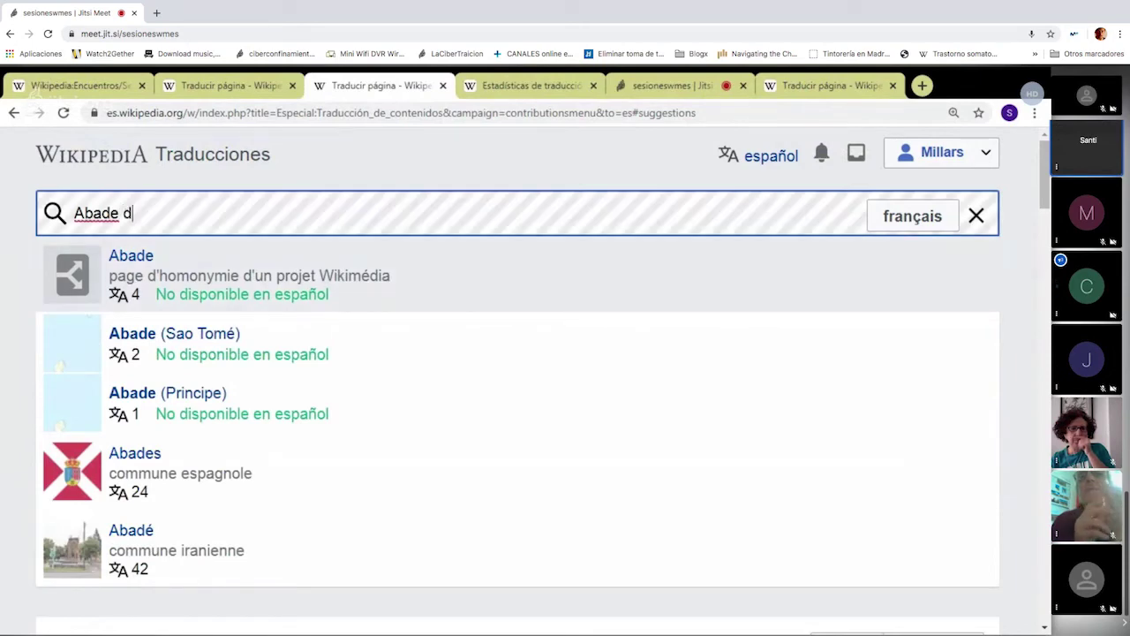
{"action": "type", "text": "e Ri"}
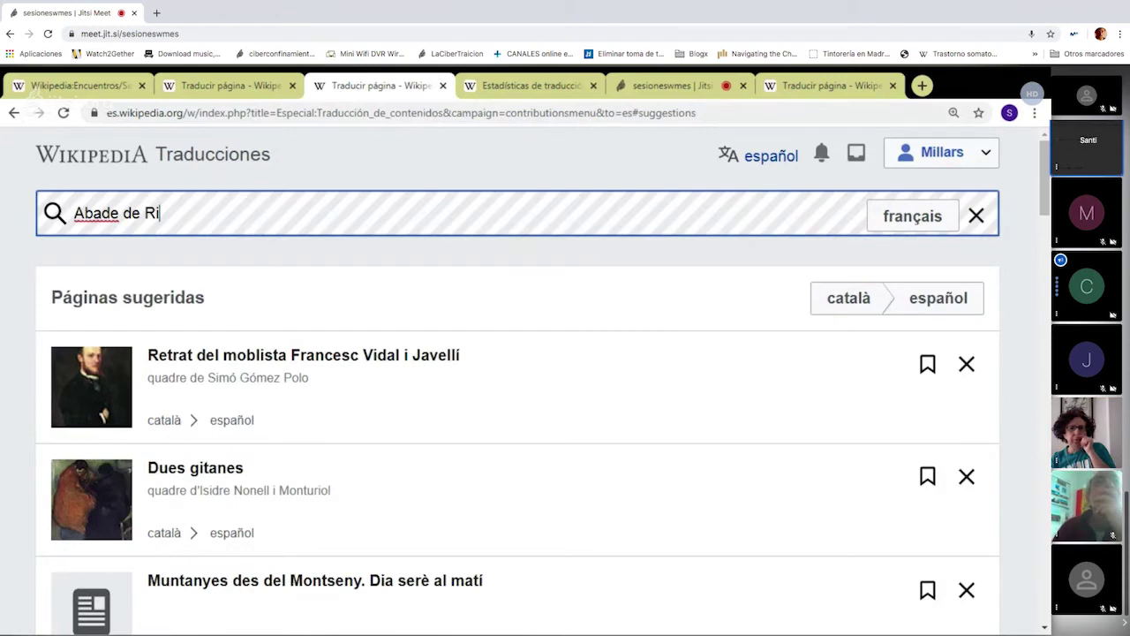
- Replace the search text with "Abbaye de Reich" and choose Abbaye de Reichenau as the page to translate
{"action": "key", "text": "BackSpace"}
{"action": "key", "text": "BackSpace"}
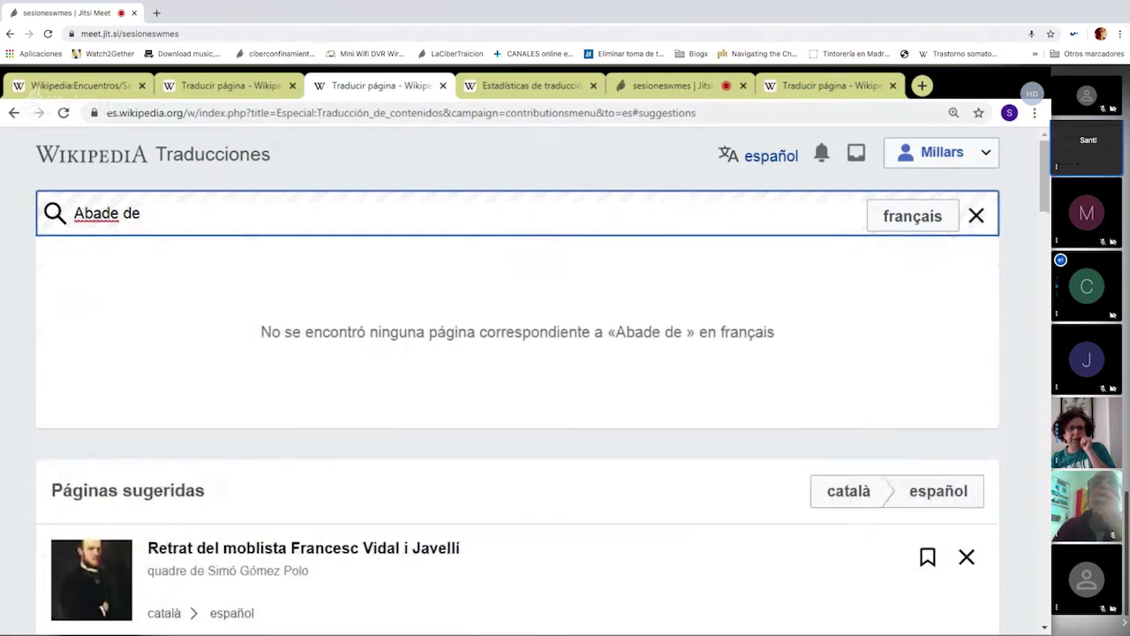
{"action": "key", "text": "BackSpace"}
{"action": "key", "text": "BackSpace"}
{"action": "key", "text": "BackSpace"}
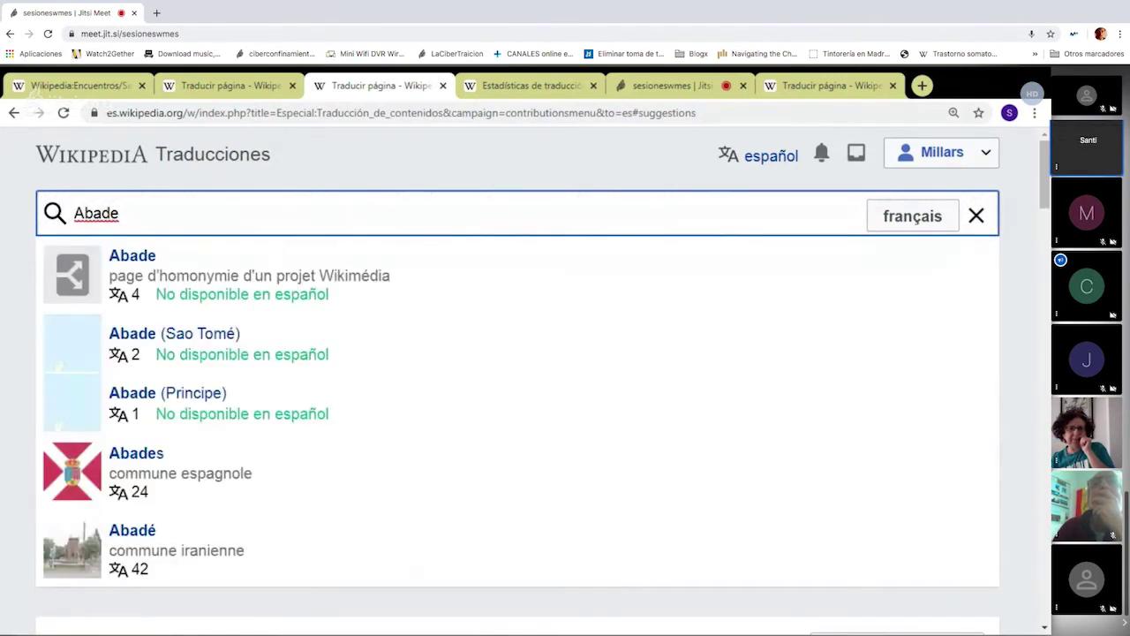
{"action": "key", "text": "BackSpace"}
{"action": "key", "text": "BackSpace"}
{"action": "key", "text": "BackSpace"}
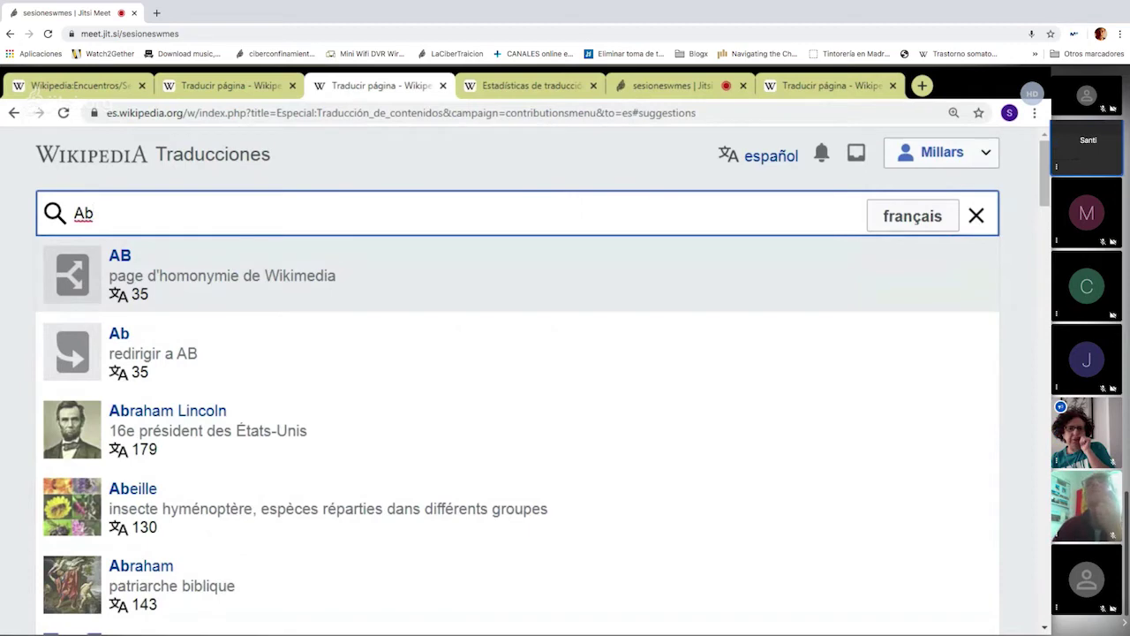
{"action": "type", "text": "ba"}
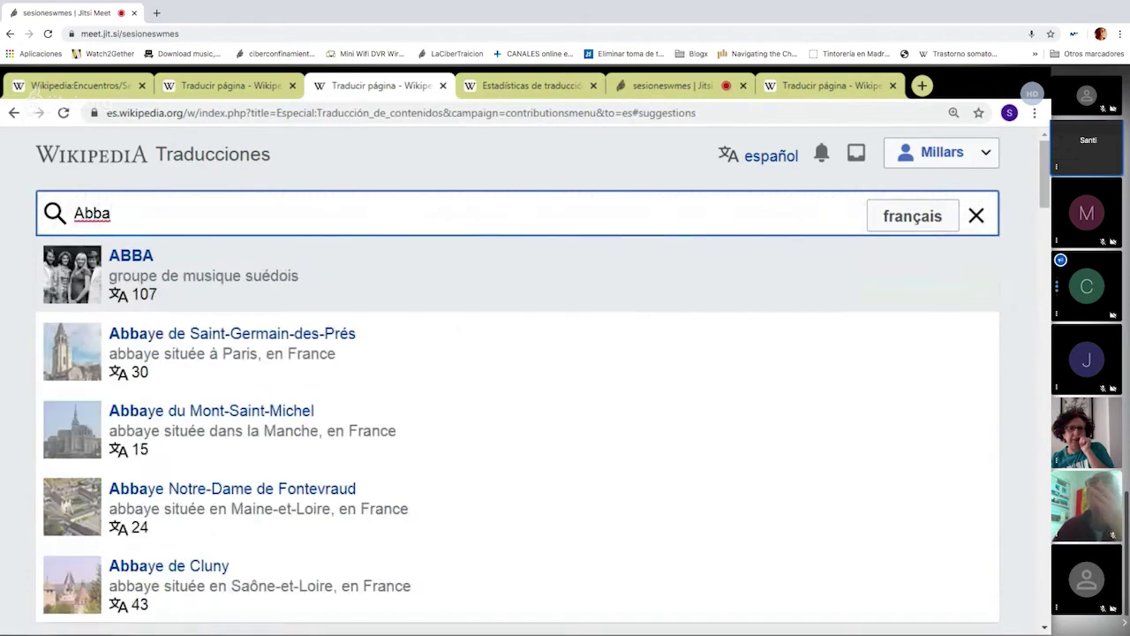
{"action": "type", "text": "d"}
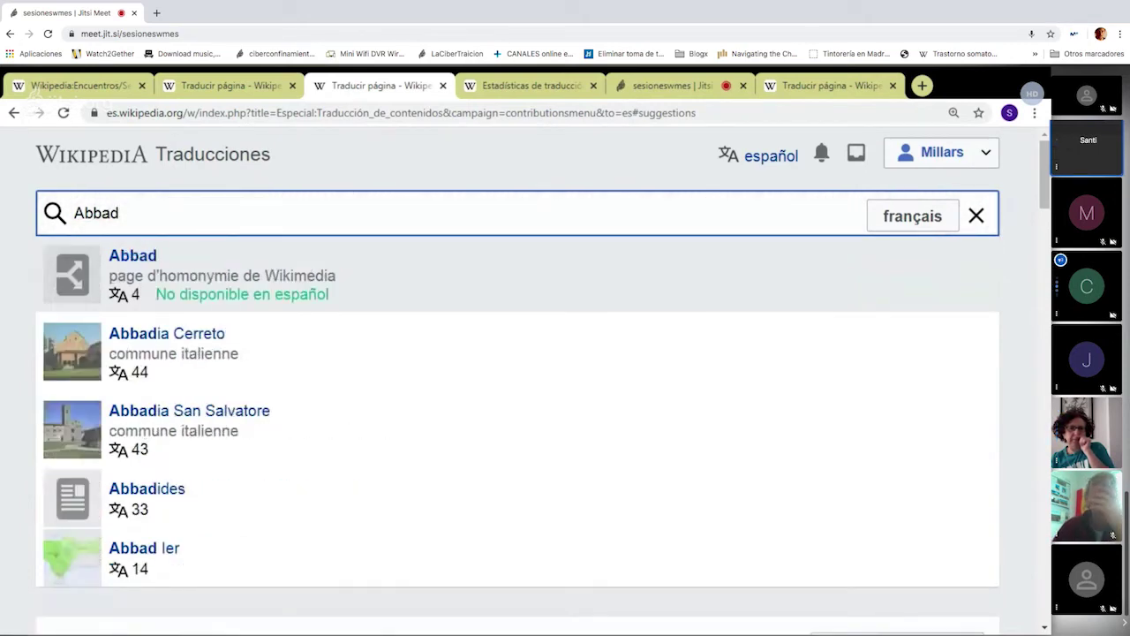
{"action": "key", "text": "BackSpace"}
{"action": "type", "text": "ye d"}
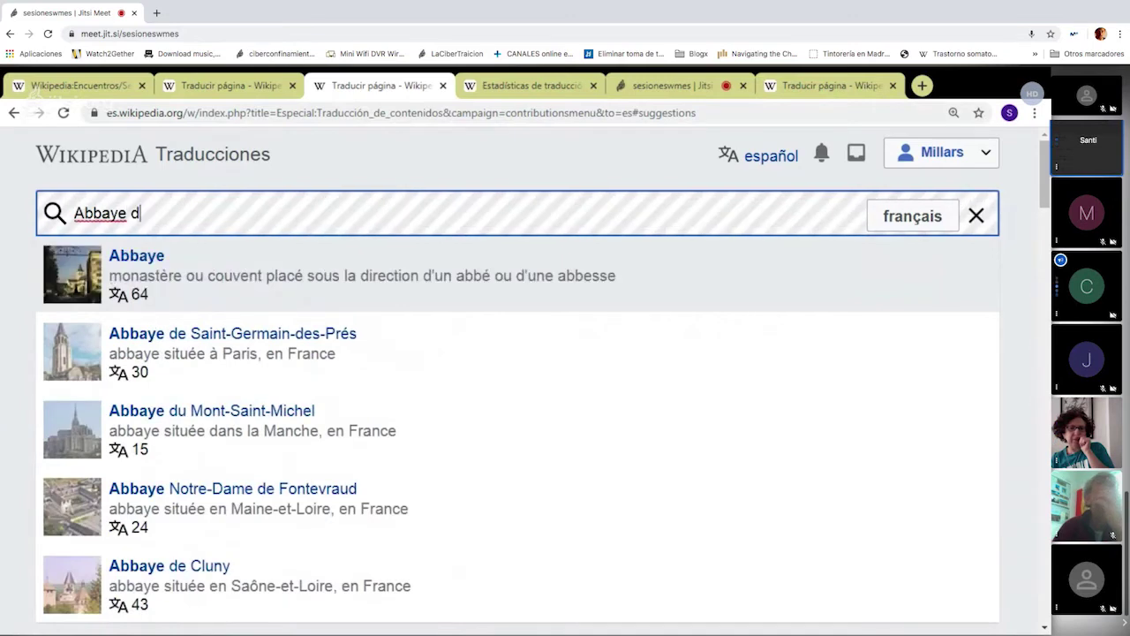
{"action": "type", "text": "e Re"}
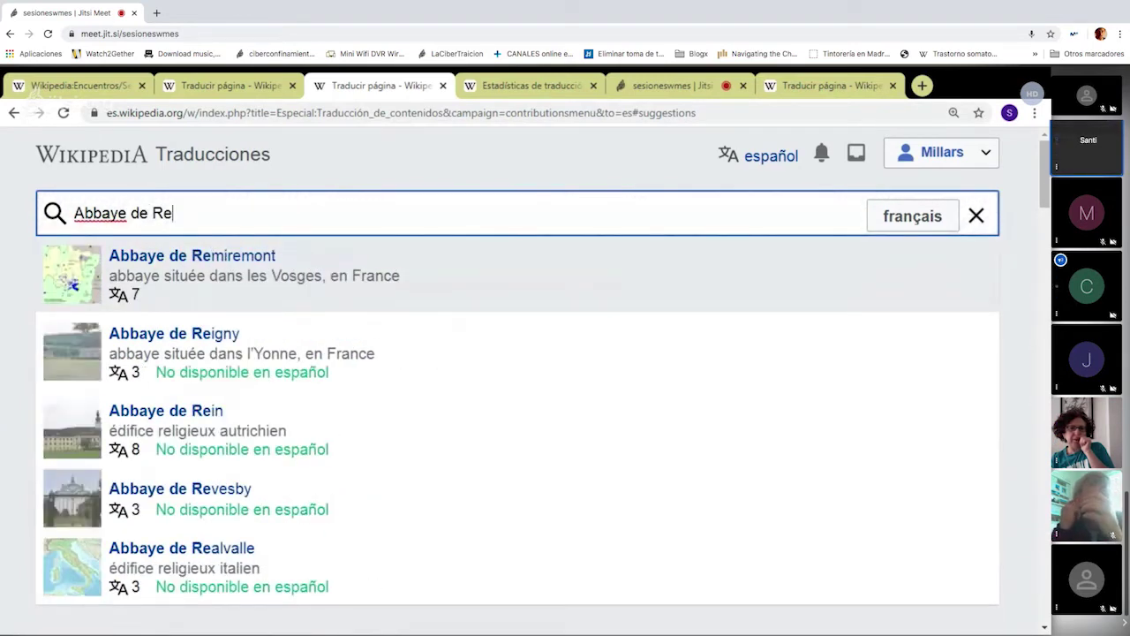
{"action": "type", "text": "ich"}
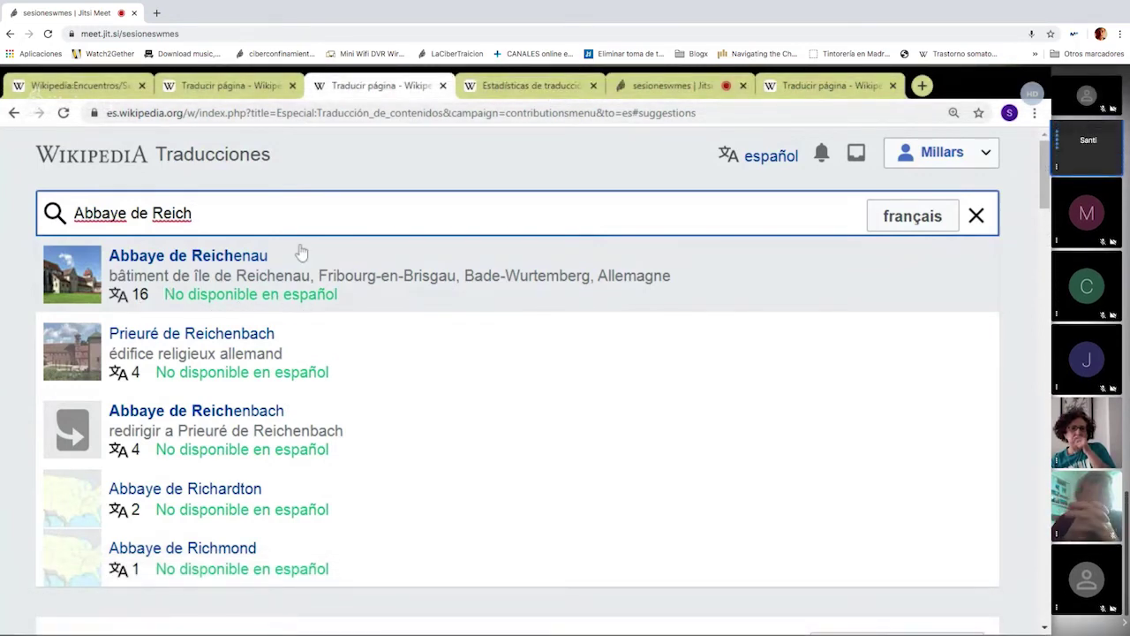
{"action": "left_click", "coordinate": [344, 267]}
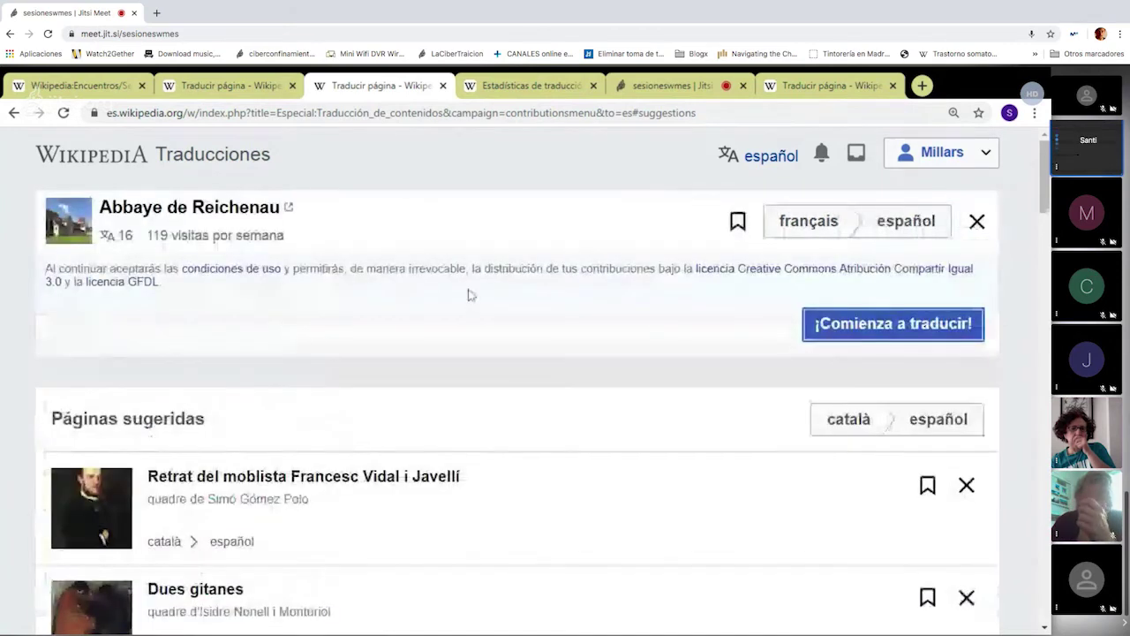
- Switch the target language of the Abbaye de Reichenau translation to Catalan and back to Spanish
{"action": "left_click", "coordinate": [903, 232]}
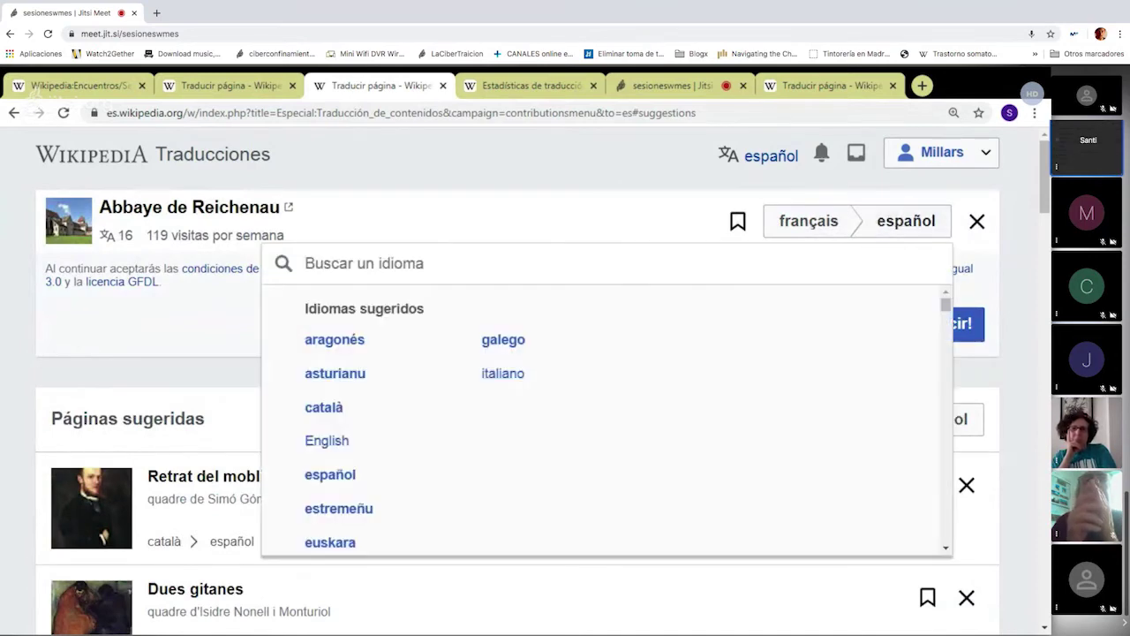
{"action": "left_click", "coordinate": [334, 407]}
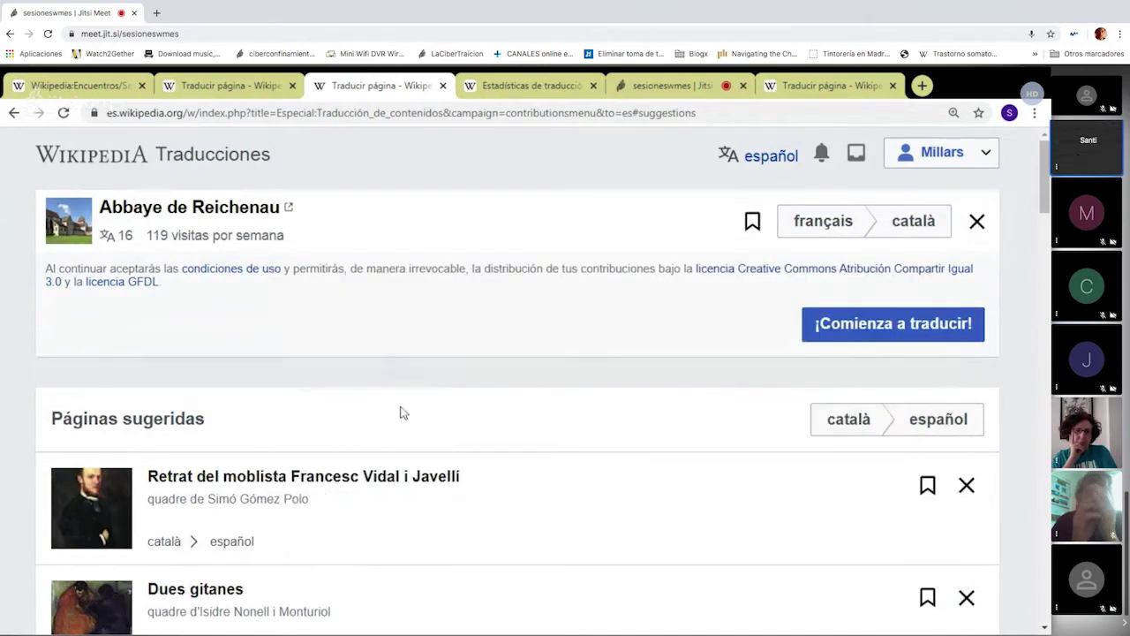
{"action": "left_click", "coordinate": [910, 226]}
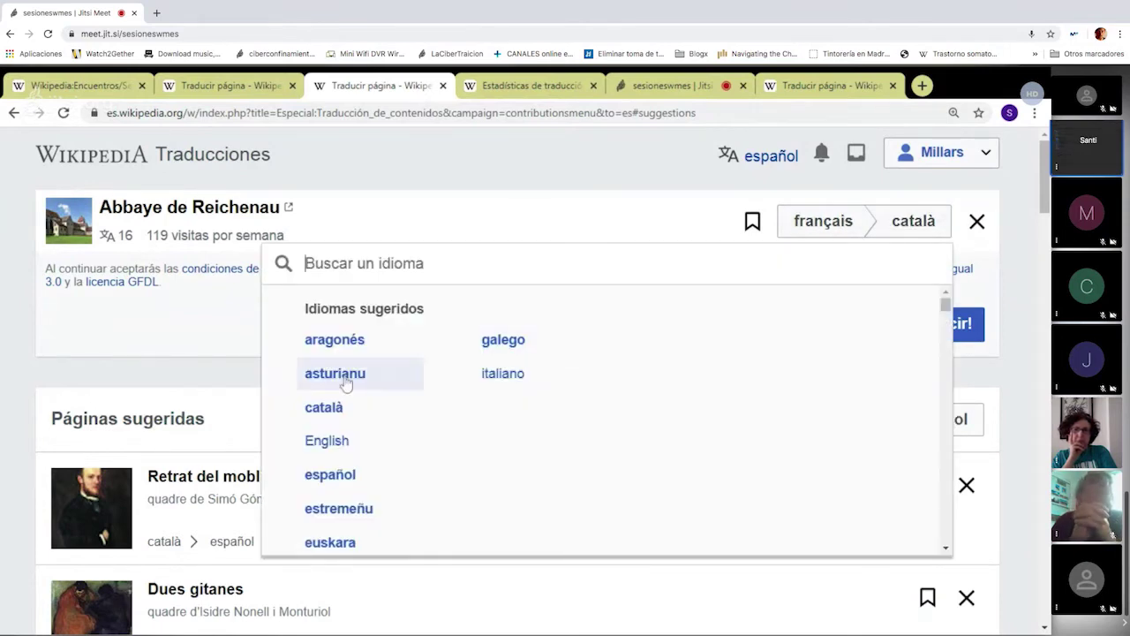
{"action": "left_click", "coordinate": [346, 472]}
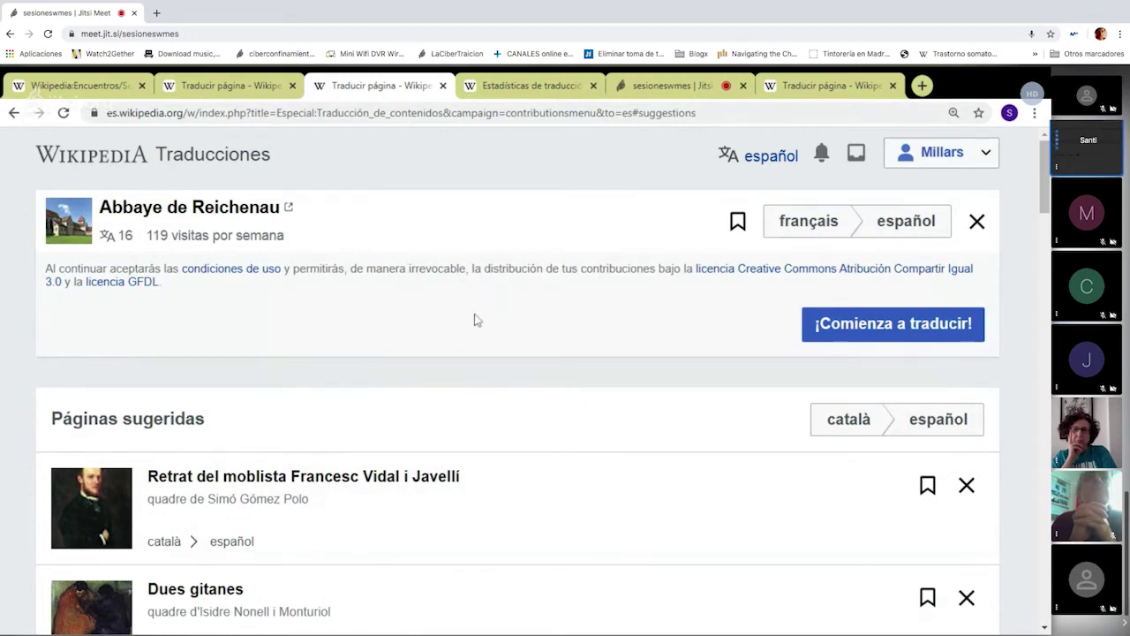
- Start translating the Abbaye de Reichenau article from French into Spanish
{"action": "left_click", "coordinate": [868, 334]}
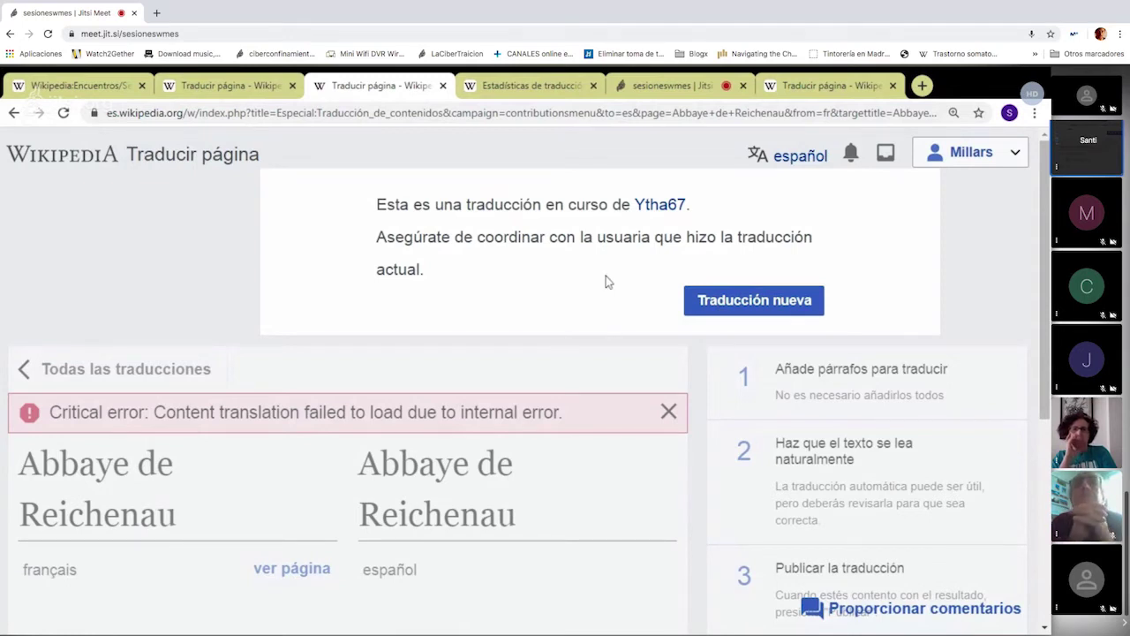
- Start a new translation instead of the in-progress Abbaye de Reichenau one, and return to the Jitsi meeting page
{"action": "left_click", "coordinate": [729, 304]}
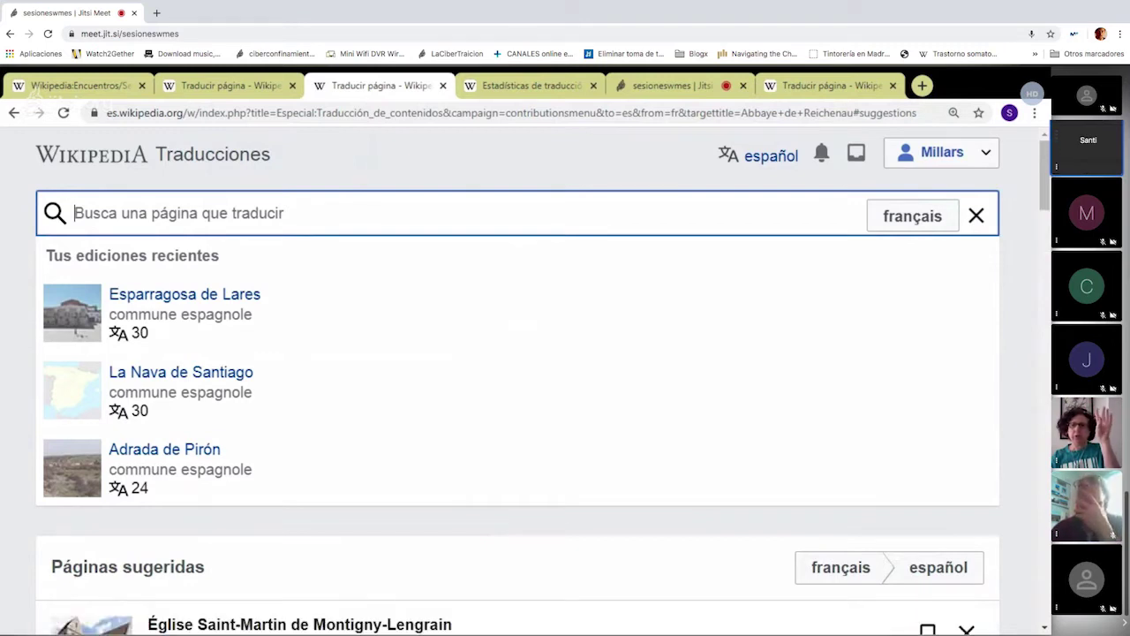
{"action": "left_click", "coordinate": [236, 89]}
{"action": "left_click", "coordinate": [671, 85]}
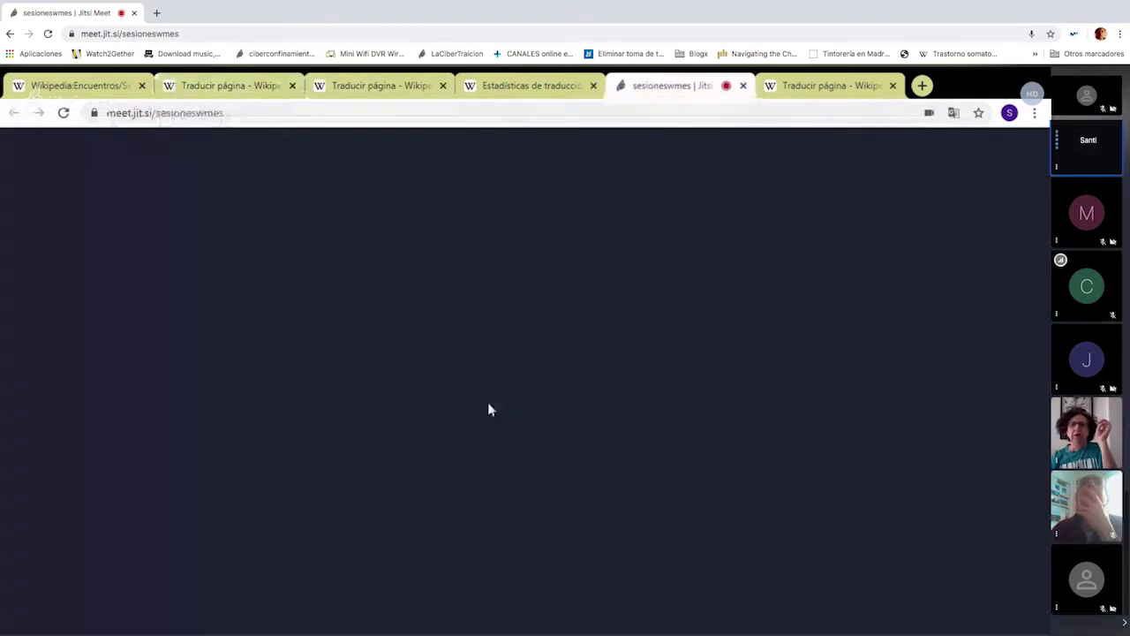
{"action": "left_click", "coordinate": [204, 81]}
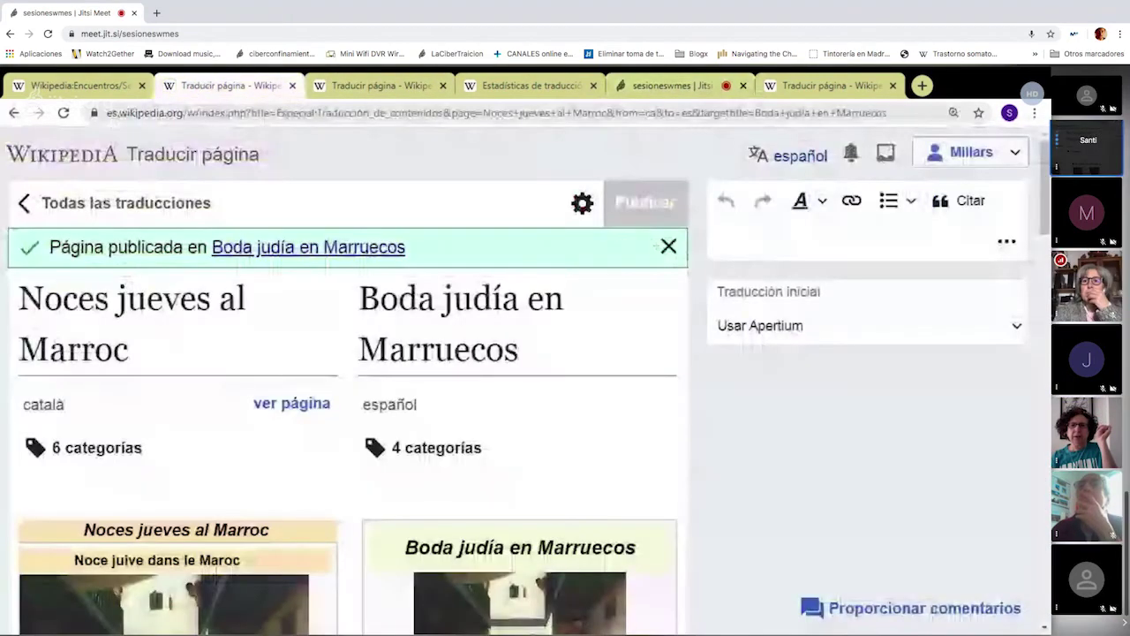
{"action": "left_click", "coordinate": [697, 89]}
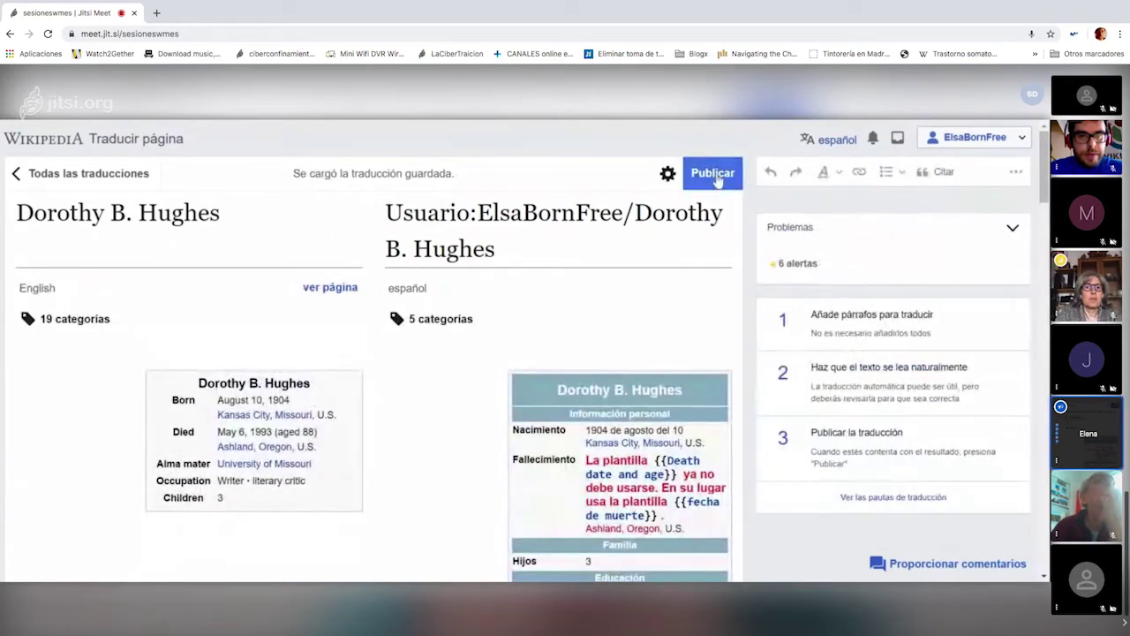
- Review the publication destination settings of the Dorothy B. Hughes translation and highlight the username in its Spanish title
{"action": "left_click", "coordinate": [668, 175]}
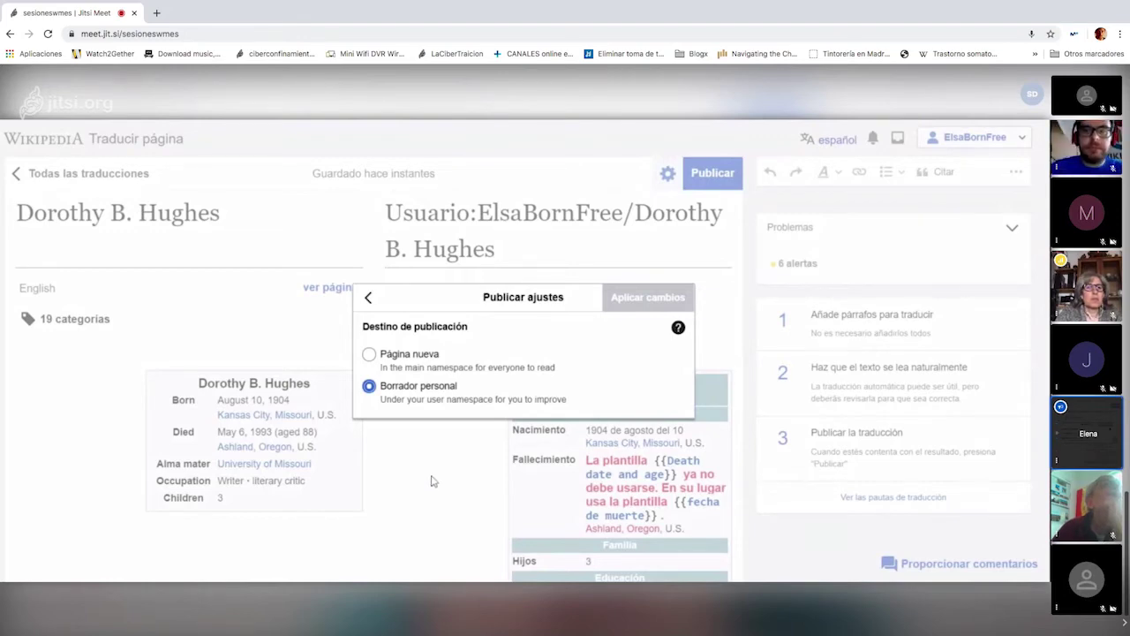
{"action": "left_click", "coordinate": [370, 300]}
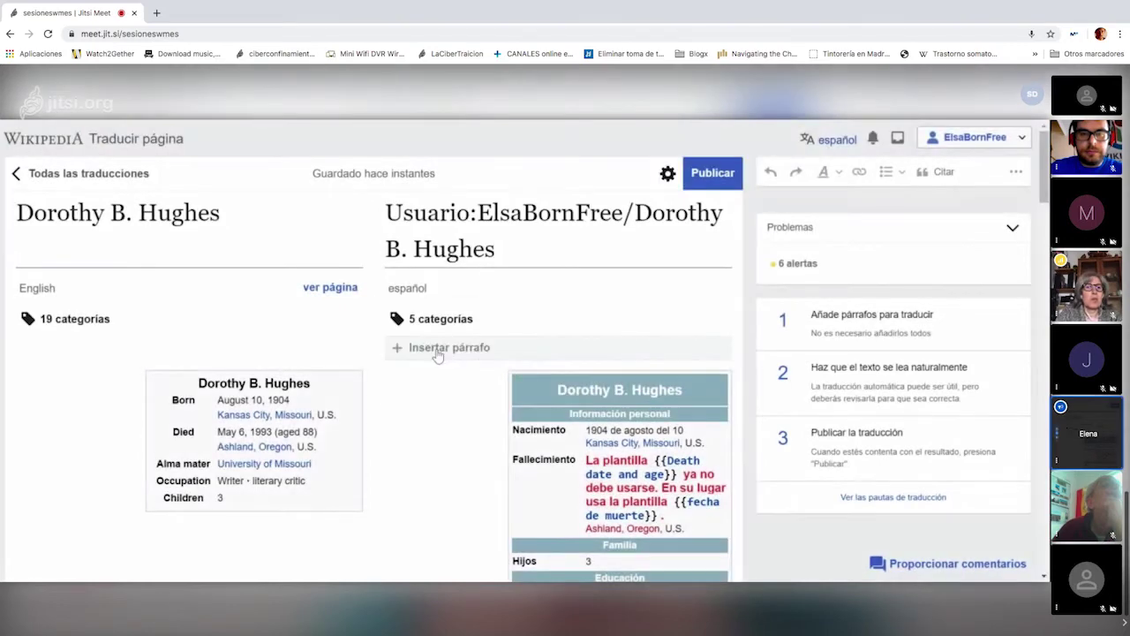
{"action": "left_click_drag", "start_coordinate": [477, 213], "coordinate": [611, 213]}
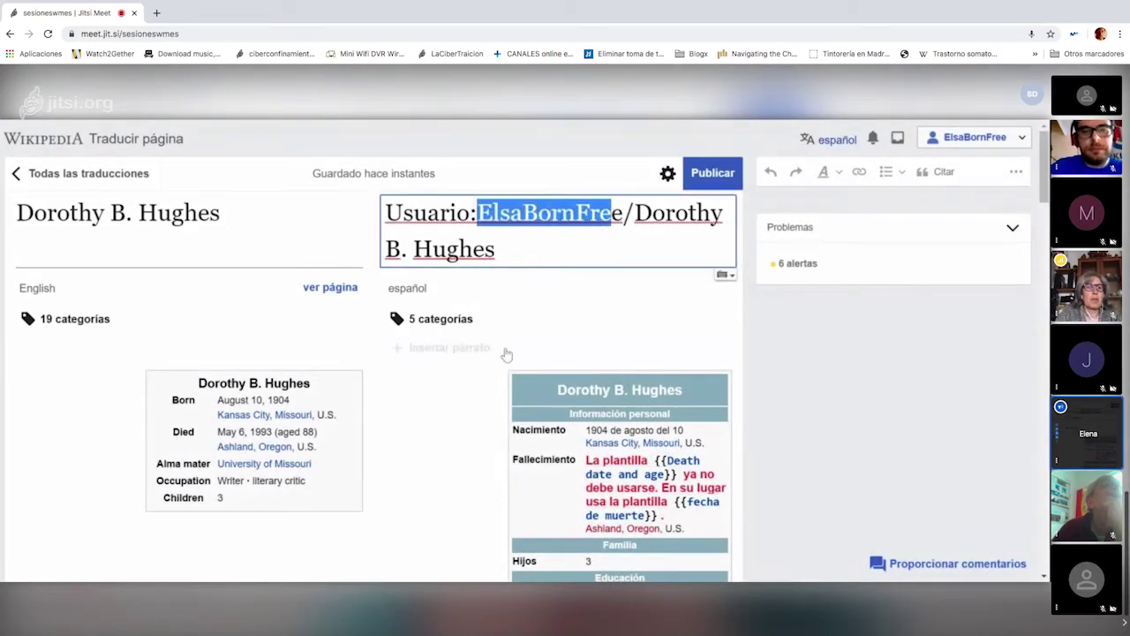
- Examine the Dorothy B. Hughes translation from the infobox through the Early life, Career, Death and Published books sections
{"action": "scroll", "coordinate": [506, 354], "scroll_direction": "down", "scroll_amount": 5}
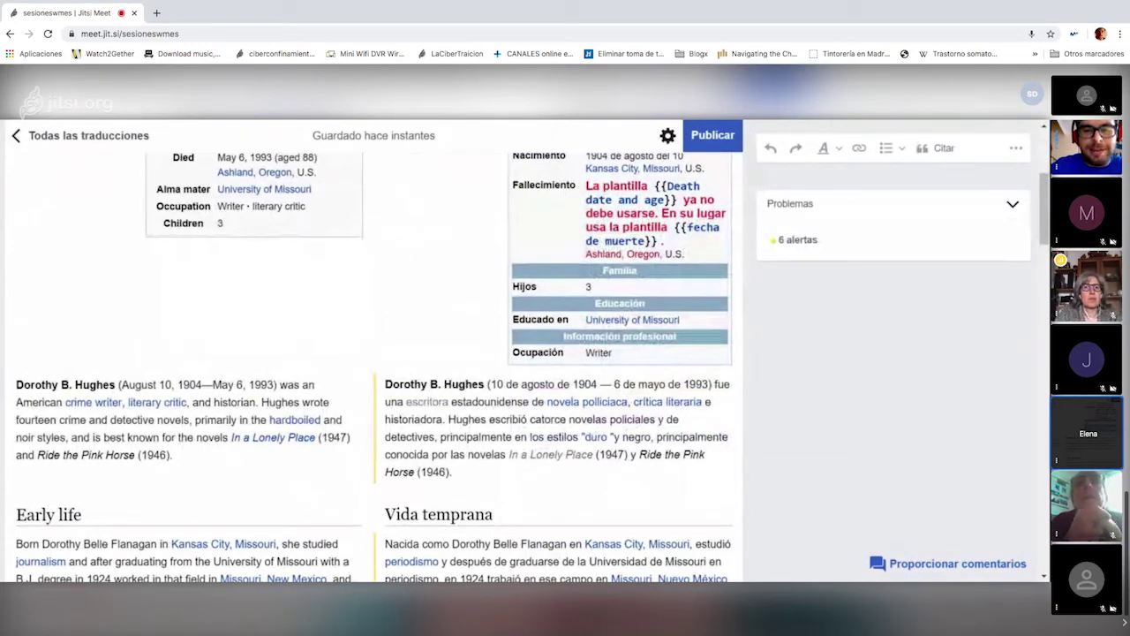
{"action": "scroll", "coordinate": [669, 176], "scroll_direction": "up", "scroll_amount": 3}
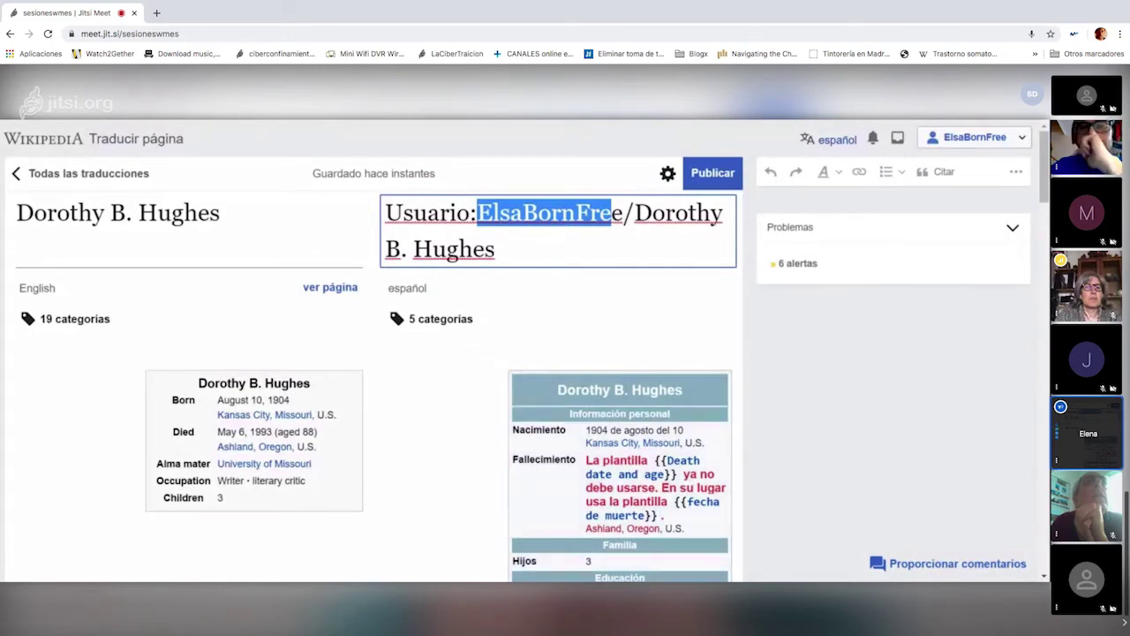
{"action": "scroll", "coordinate": [588, 337], "scroll_direction": "down", "scroll_amount": 3}
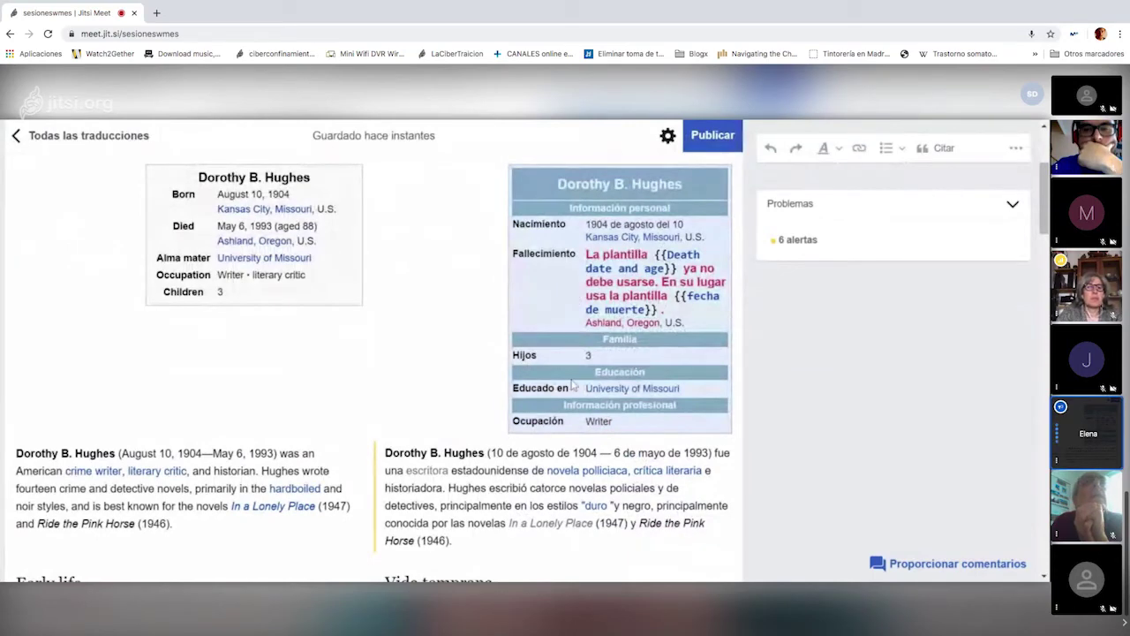
{"action": "scroll", "coordinate": [572, 384], "scroll_direction": "down", "scroll_amount": 6}
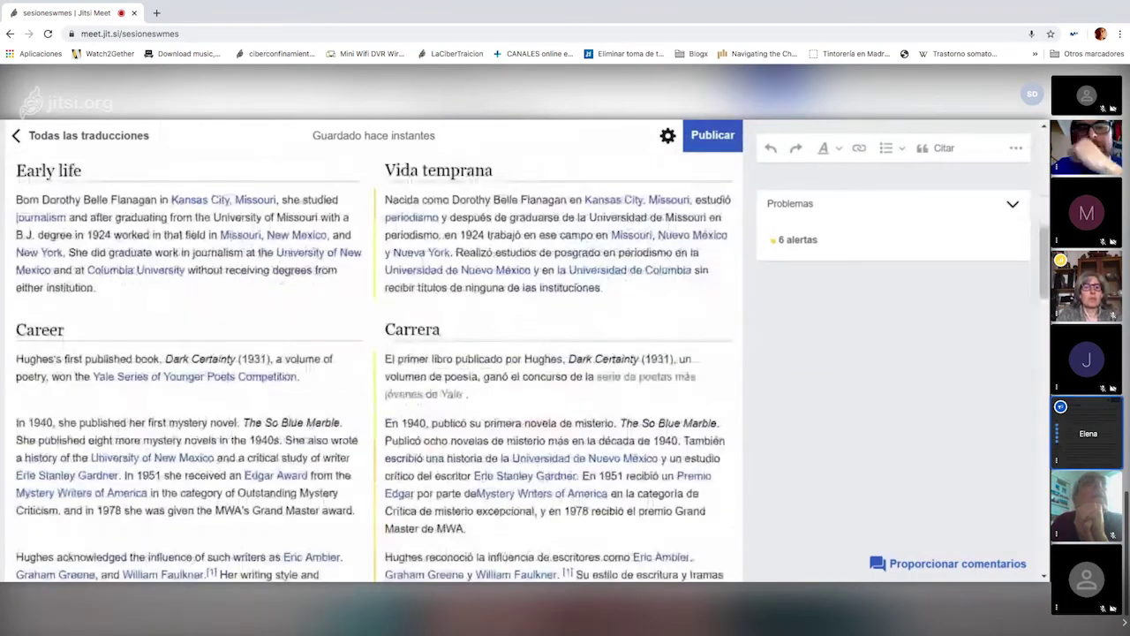
{"action": "scroll", "coordinate": [582, 408], "scroll_direction": "down", "scroll_amount": 8}
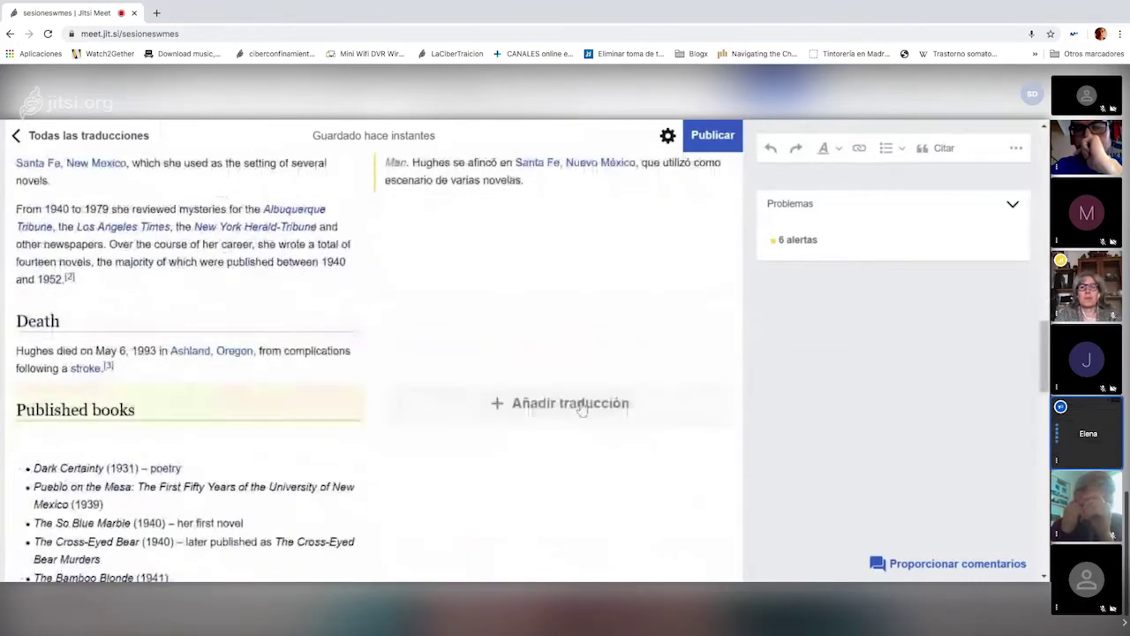
{"action": "scroll", "coordinate": [552, 366], "scroll_direction": "down", "scroll_amount": 1}
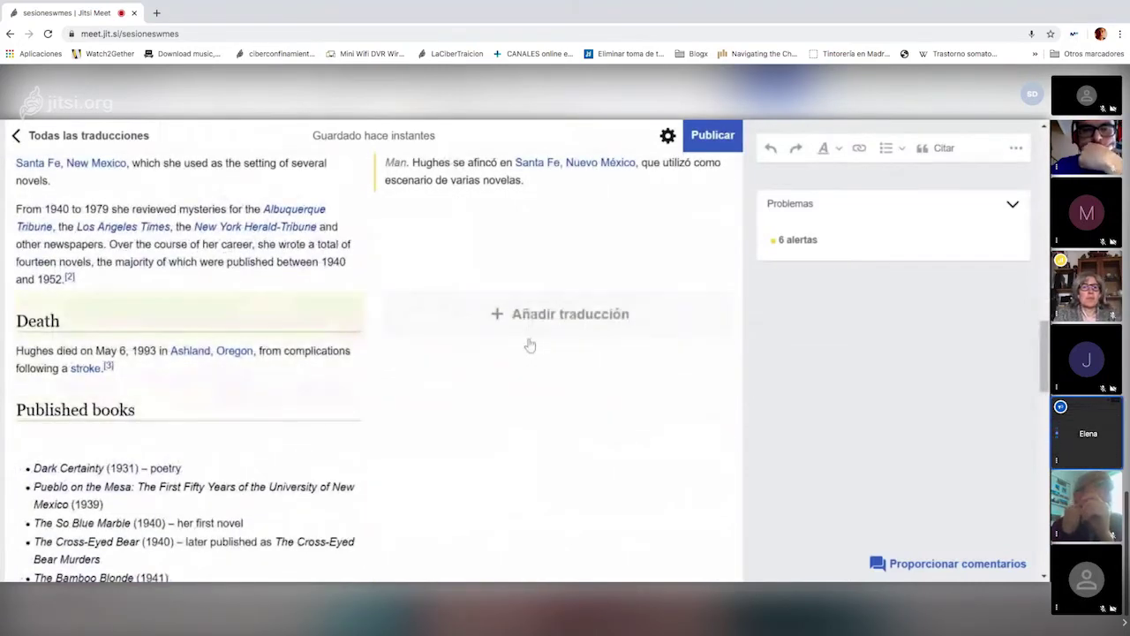
{"action": "scroll", "coordinate": [550, 356], "scroll_direction": "down", "scroll_amount": 1}
{"action": "scroll", "coordinate": [550, 356], "scroll_direction": "up", "scroll_amount": 7}
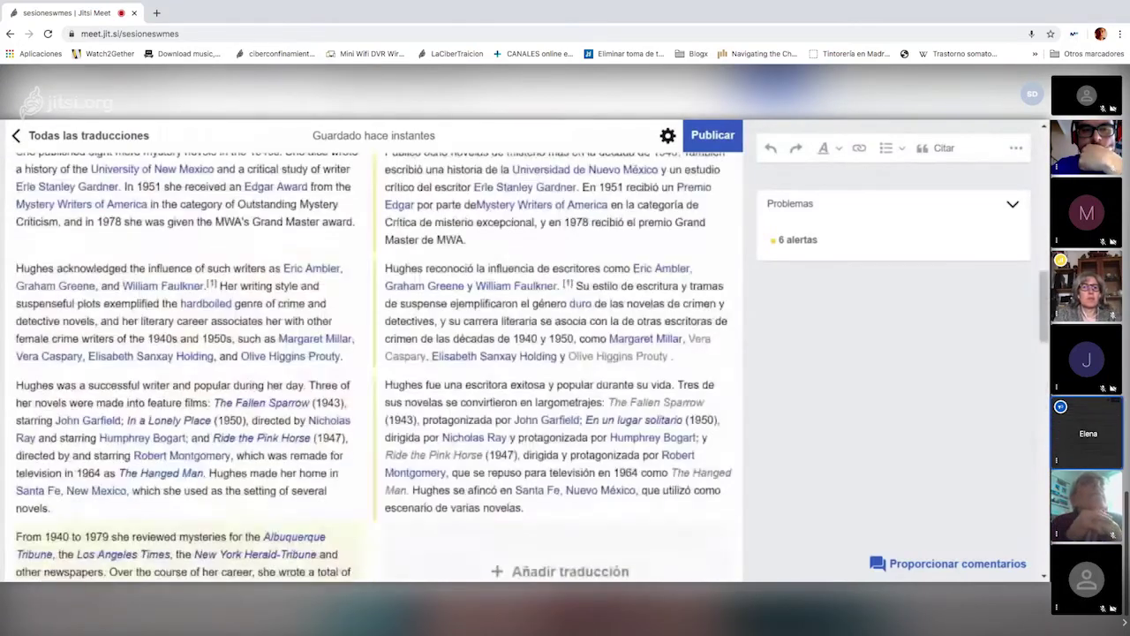
{"action": "scroll", "coordinate": [541, 359], "scroll_direction": "down", "scroll_amount": 5}
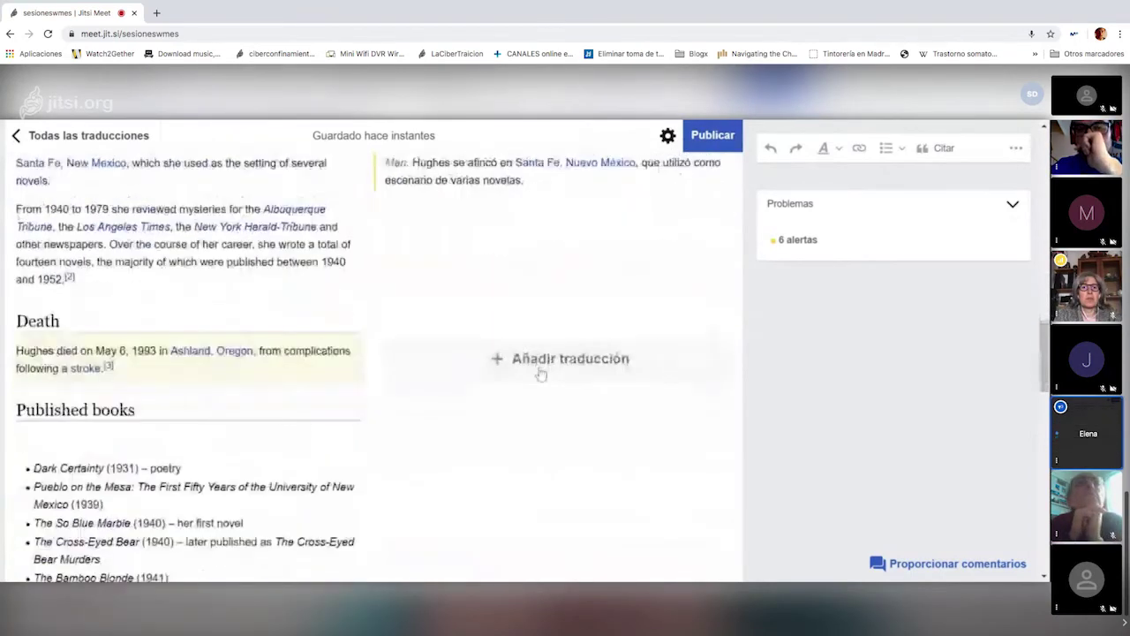
{"action": "scroll", "coordinate": [542, 358], "scroll_direction": "down", "scroll_amount": 1}
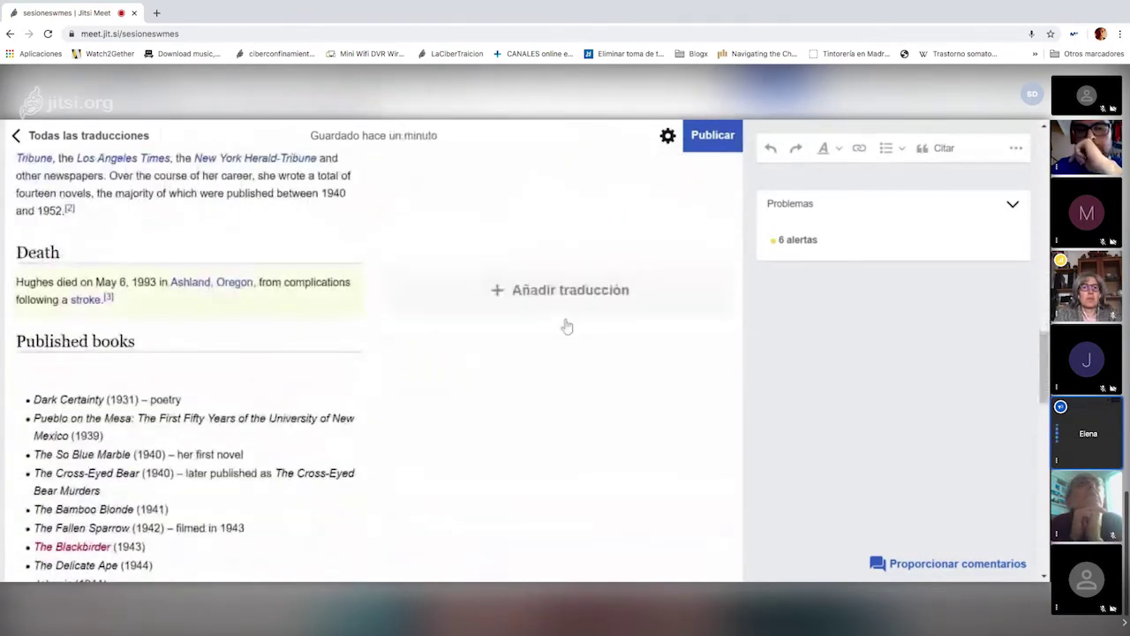
{"action": "scroll", "coordinate": [553, 378], "scroll_direction": "up", "scroll_amount": 15}
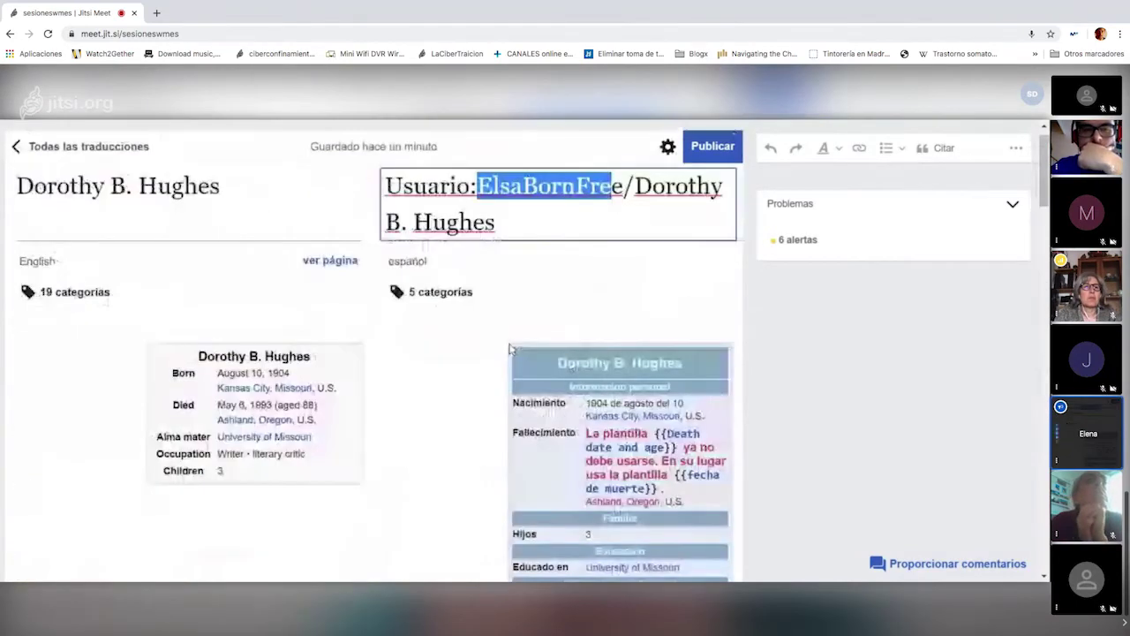
{"action": "scroll", "coordinate": [530, 331], "scroll_direction": "up", "scroll_amount": 1}
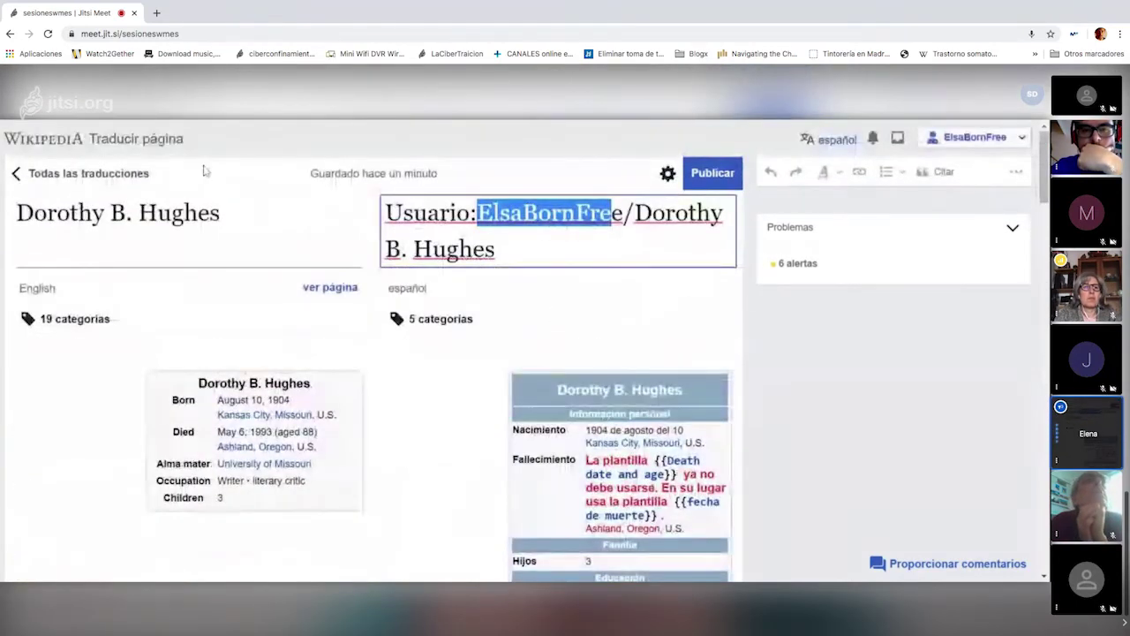
- Go back to the list of all translations, reopening the in-progress Dorothy B. Hughes draft once to show how it is resumed
{"action": "left_click", "coordinate": [50, 181]}
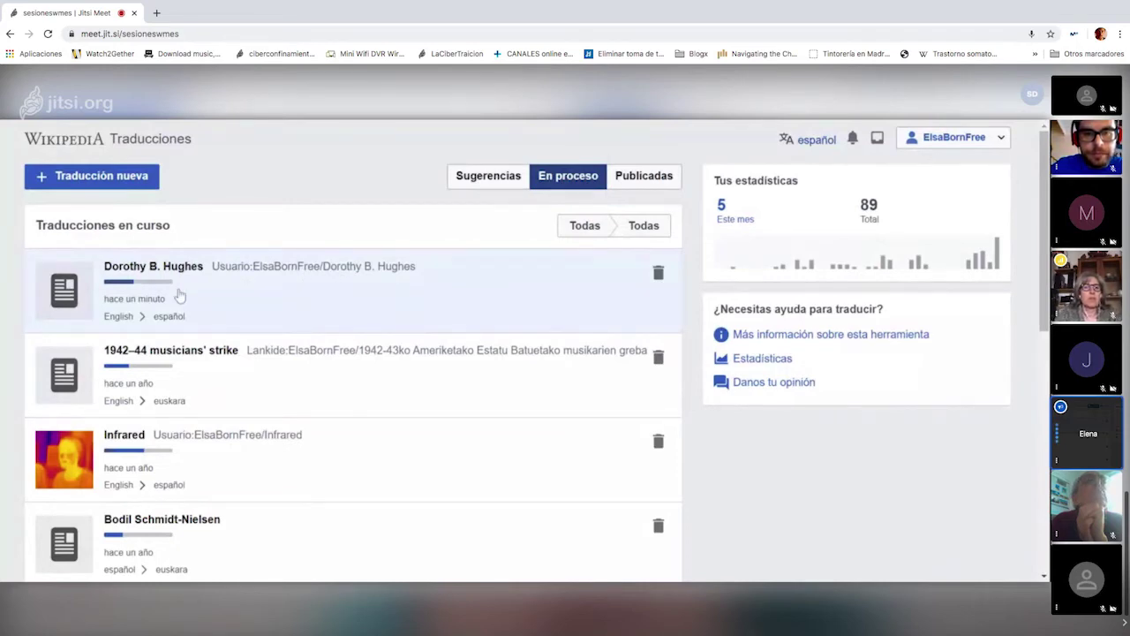
{"action": "left_click_drag", "start_coordinate": [207, 268], "coordinate": [104, 271]}
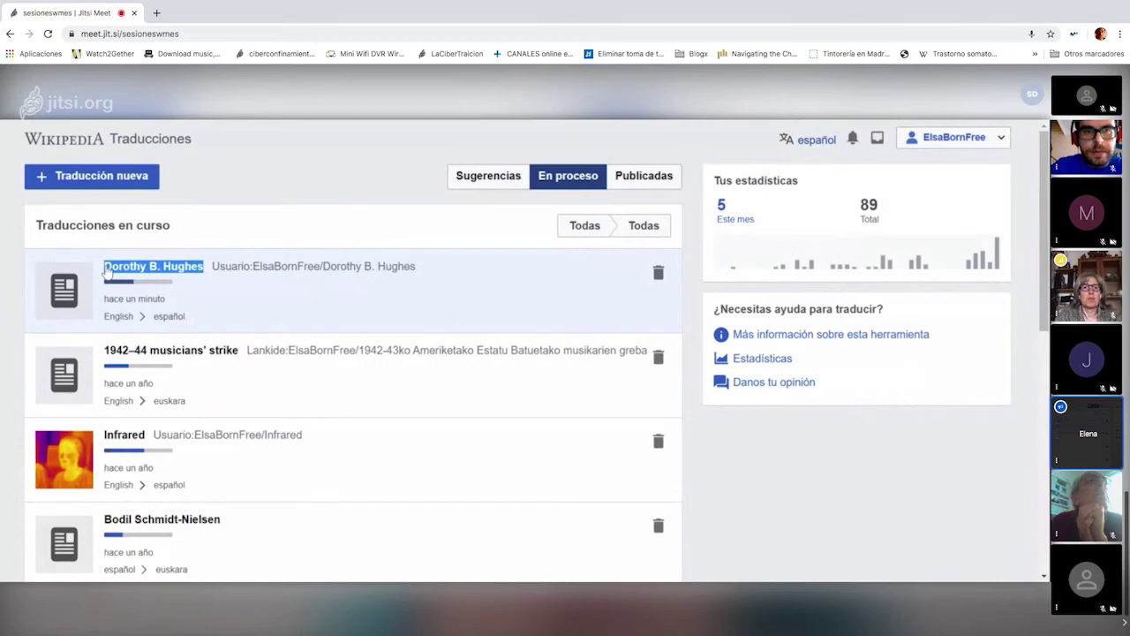
{"action": "left_click", "coordinate": [106, 271]}
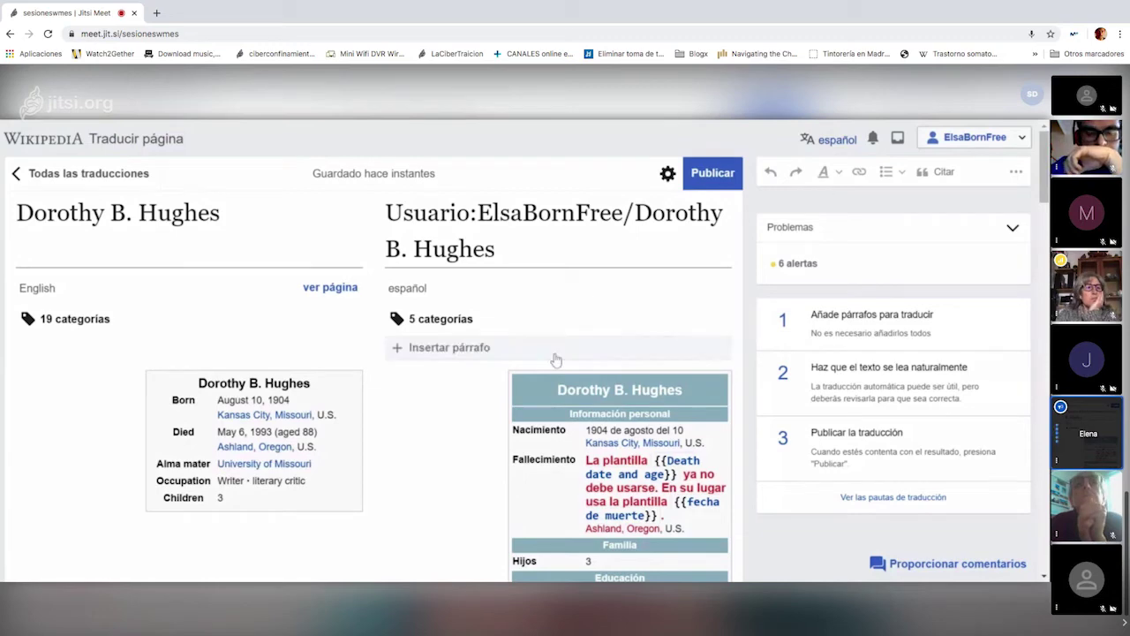
{"action": "left_click", "coordinate": [44, 180]}
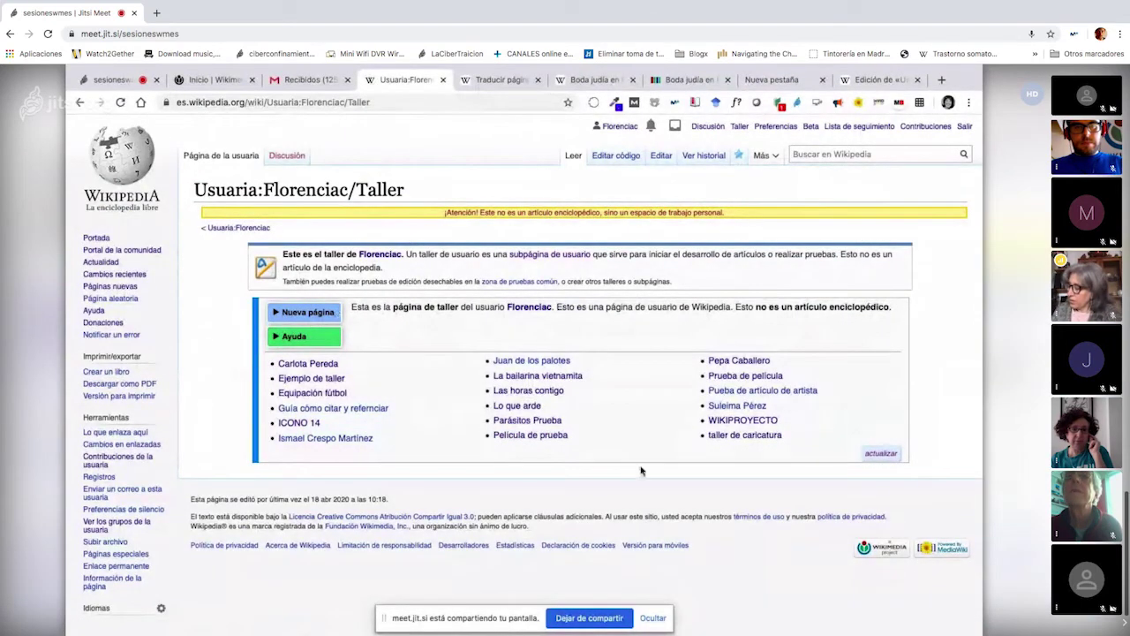
- Expand the new page form on the user's Taller page, look over its title field and article categories, and collapse it
{"action": "left_click", "coordinate": [309, 316]}
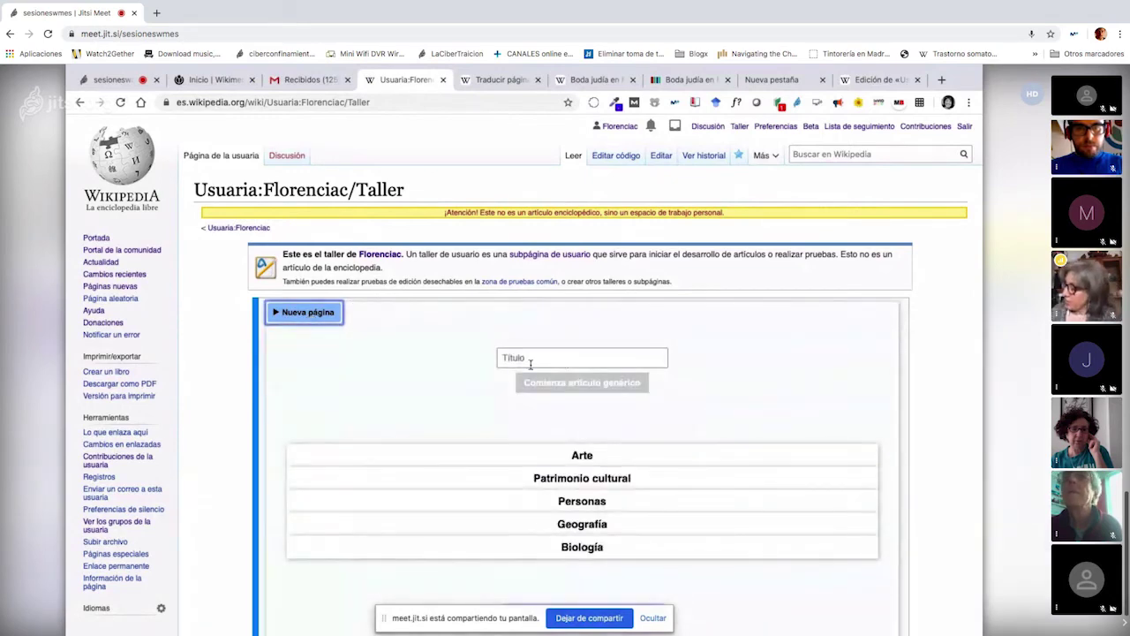
{"action": "scroll", "coordinate": [419, 411], "scroll_direction": "down", "scroll_amount": 2}
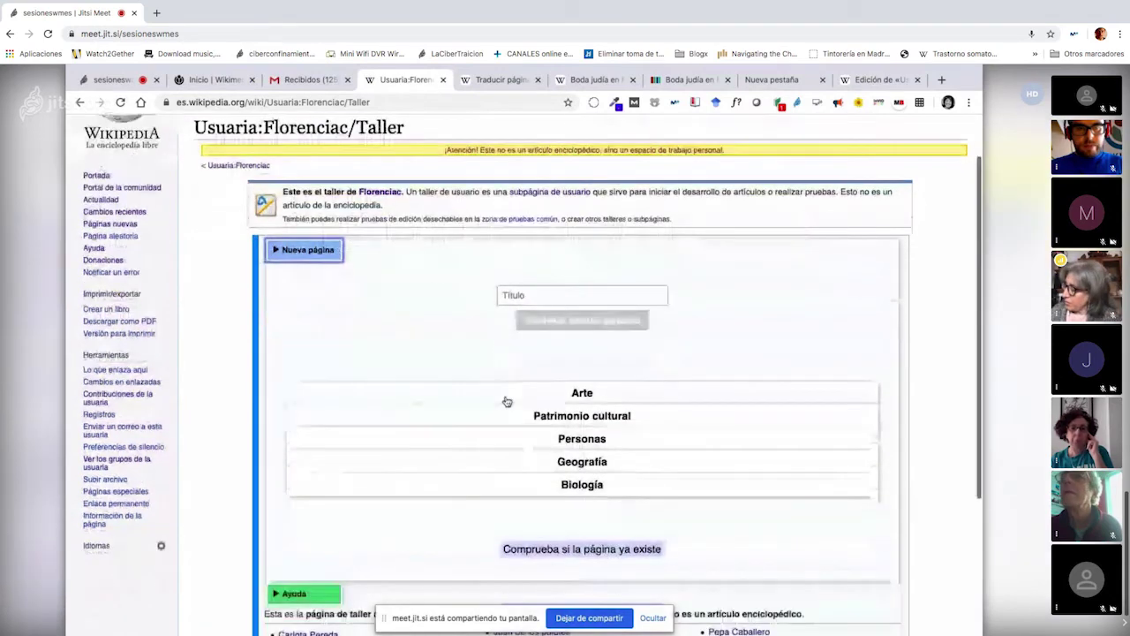
{"action": "left_click", "coordinate": [316, 255]}
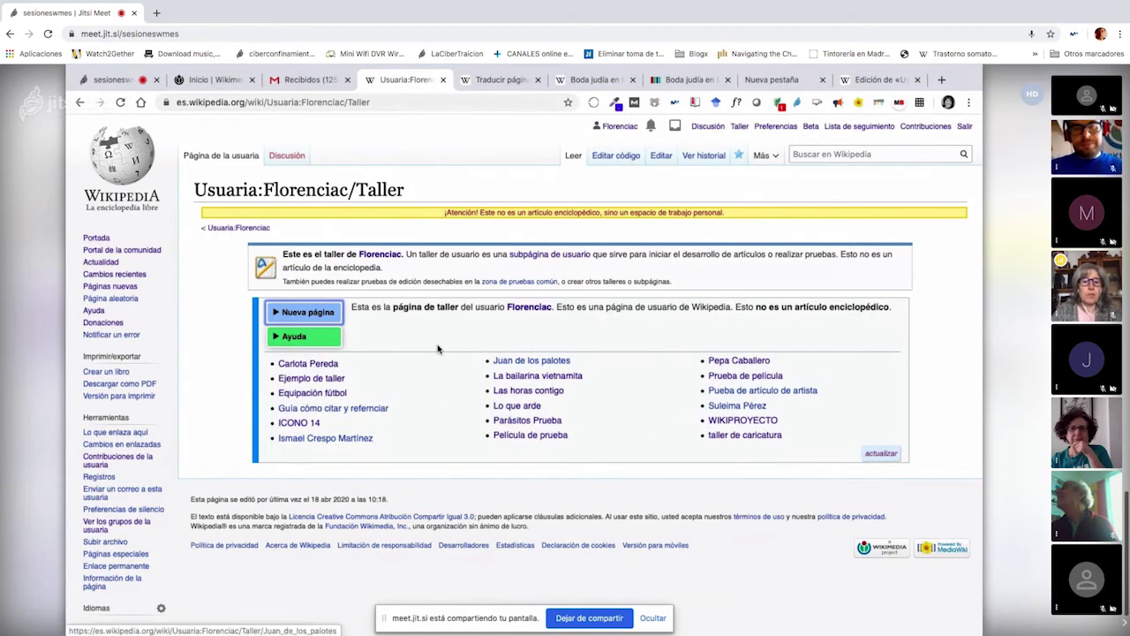
- Dismiss the publishing error on the Shirley Valentine translation and highlight the first word of the article name in the Spanish title
{"action": "left_click", "coordinate": [500, 81]}
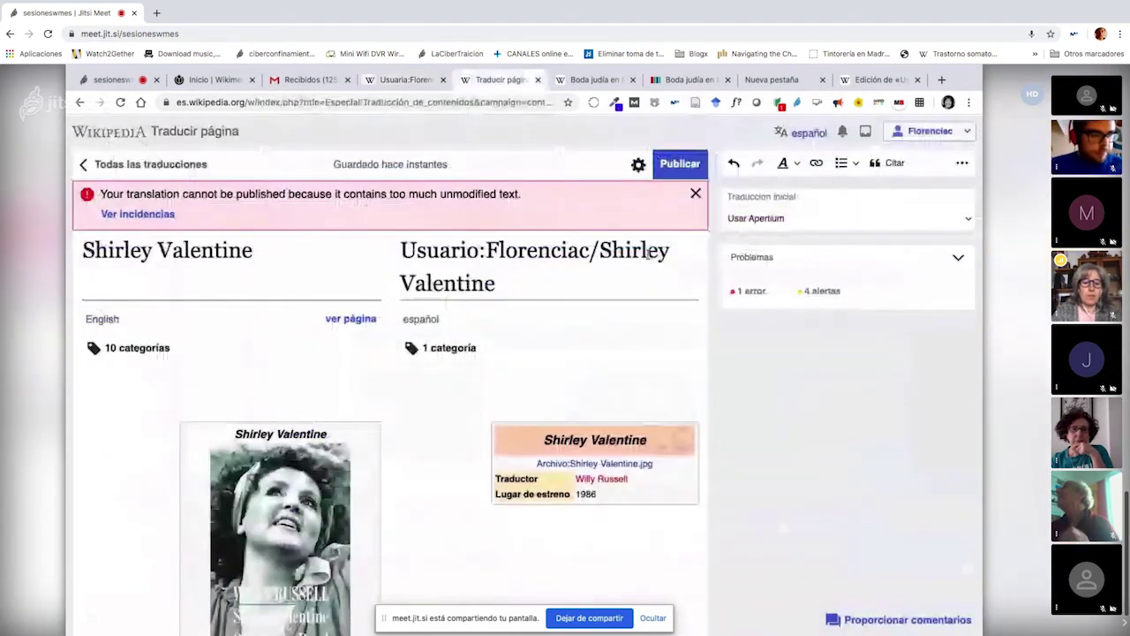
{"action": "left_click", "coordinate": [695, 195]}
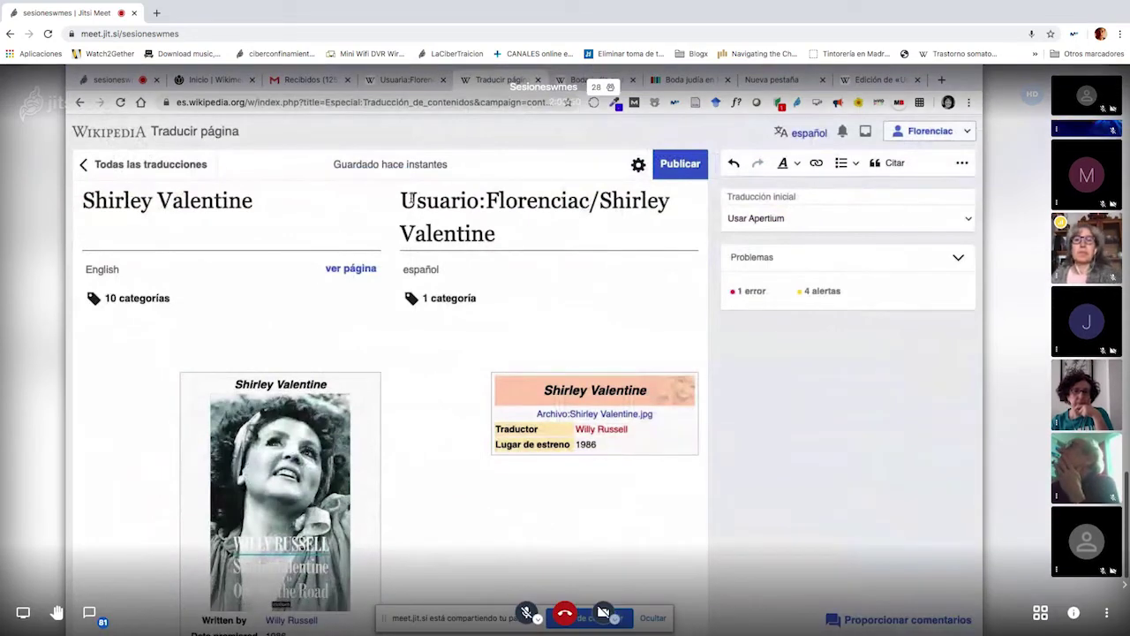
{"action": "left_click_drag", "start_coordinate": [404, 200], "coordinate": [667, 203]}
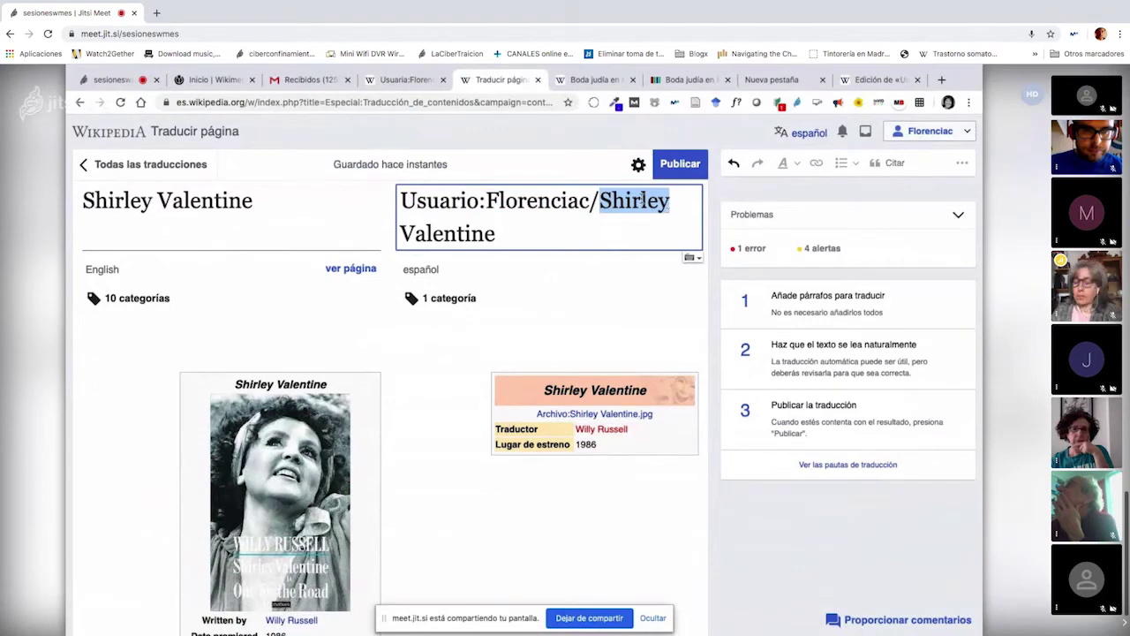
- Highlight the web address of the user's Taller page to check the path used for workshop subpages
{"action": "left_click", "coordinate": [411, 81]}
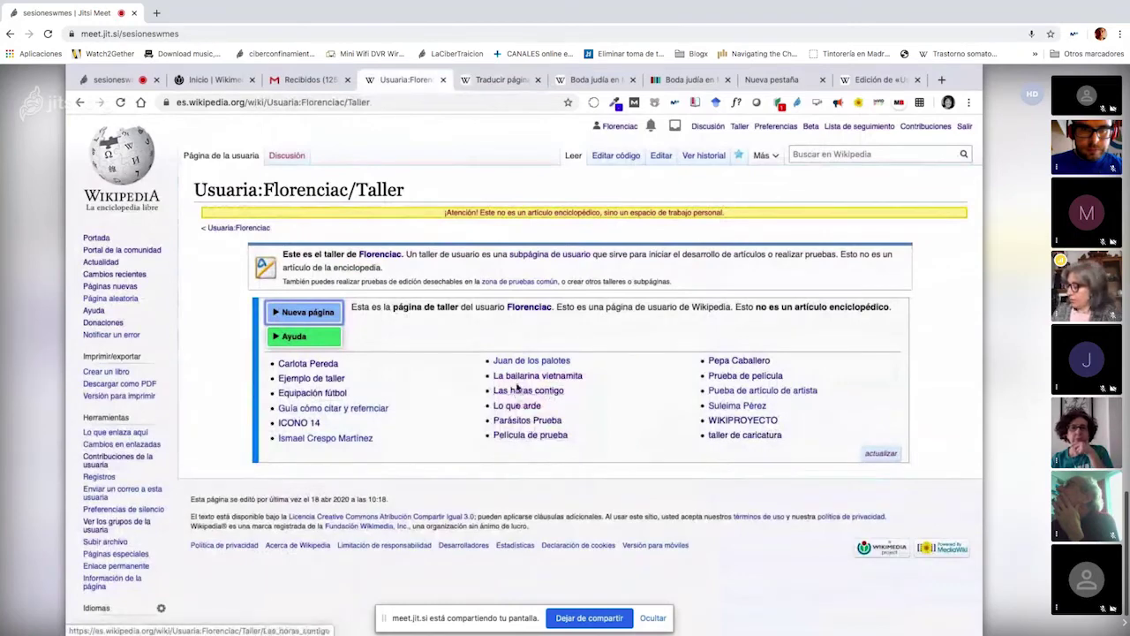
{"action": "left_click", "coordinate": [300, 101]}
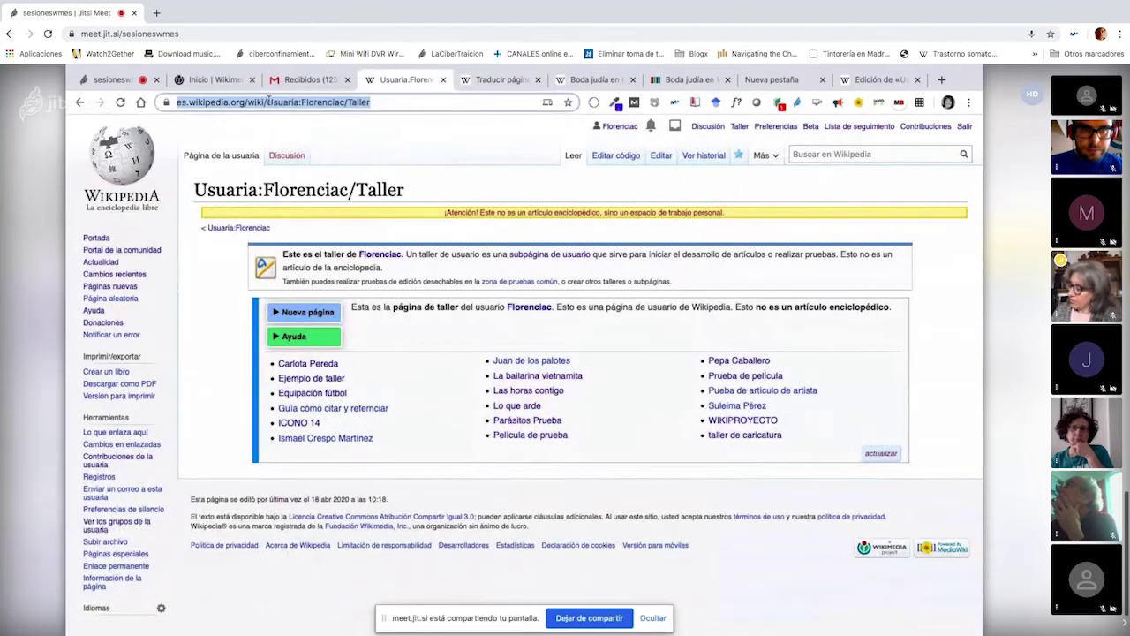
{"action": "left_click_drag", "start_coordinate": [300, 102], "coordinate": [386, 102]}
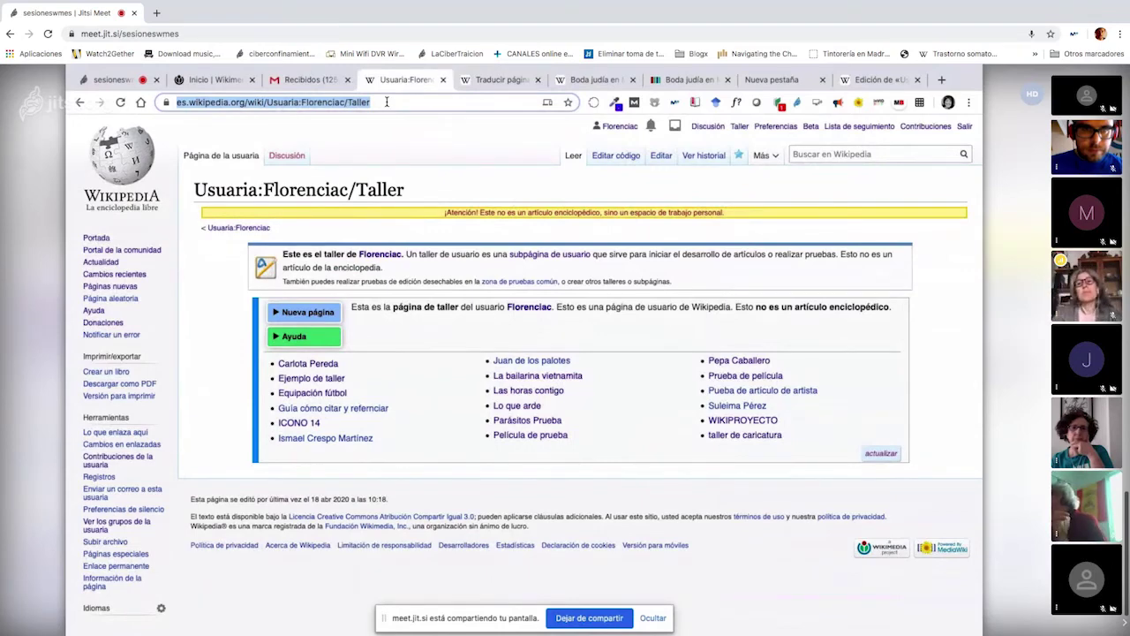
- Insert "Taller/" before "Shirley Valentine" in the Spanish title of the translation
{"action": "left_click", "coordinate": [492, 81]}
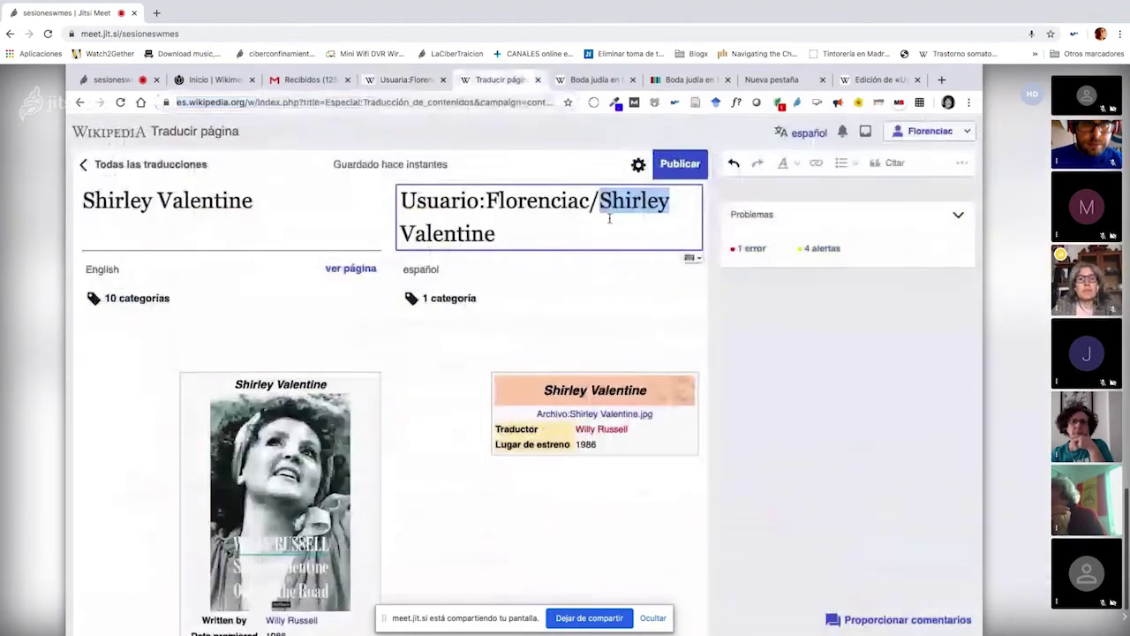
{"action": "left_click", "coordinate": [599, 205]}
{"action": "type", "text": "ller/"}
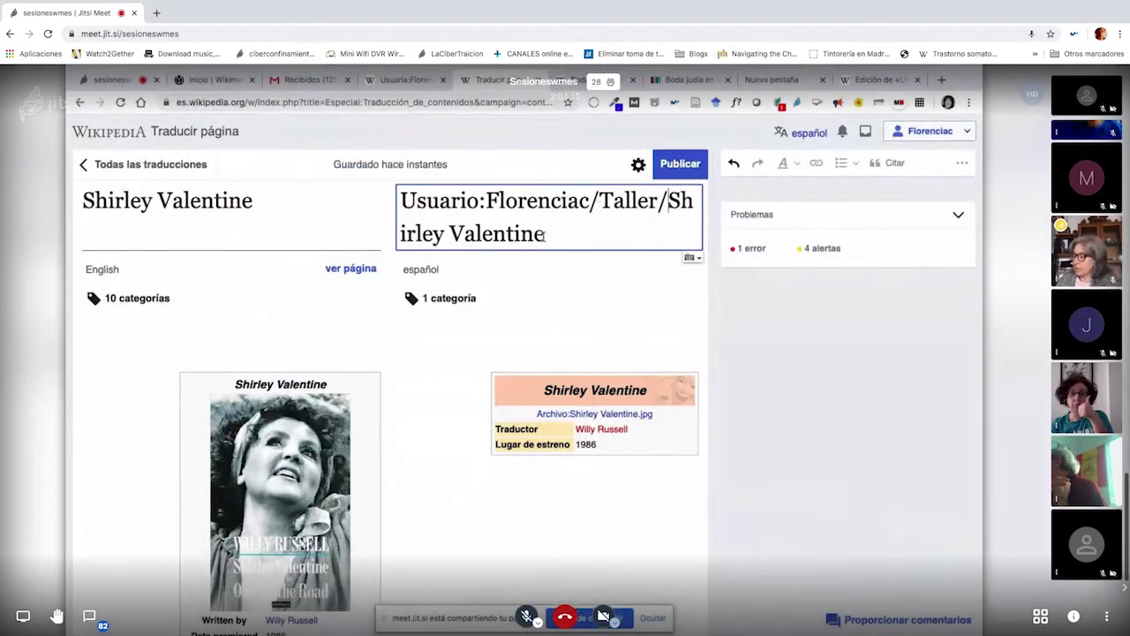
- Highlight the "Taller/" part of the Spanish title and try to publish the Shirley Valentine translation
{"action": "key", "text": "shift+Left"}
{"action": "key", "text": "shift+Left"}
{"action": "key", "text": "shift+Left"}
{"action": "key", "text": "shift+Left"}
{"action": "key", "text": "shift+Left"}
{"action": "key", "text": "shift+Left"}
{"action": "key", "text": "shift+Left"}
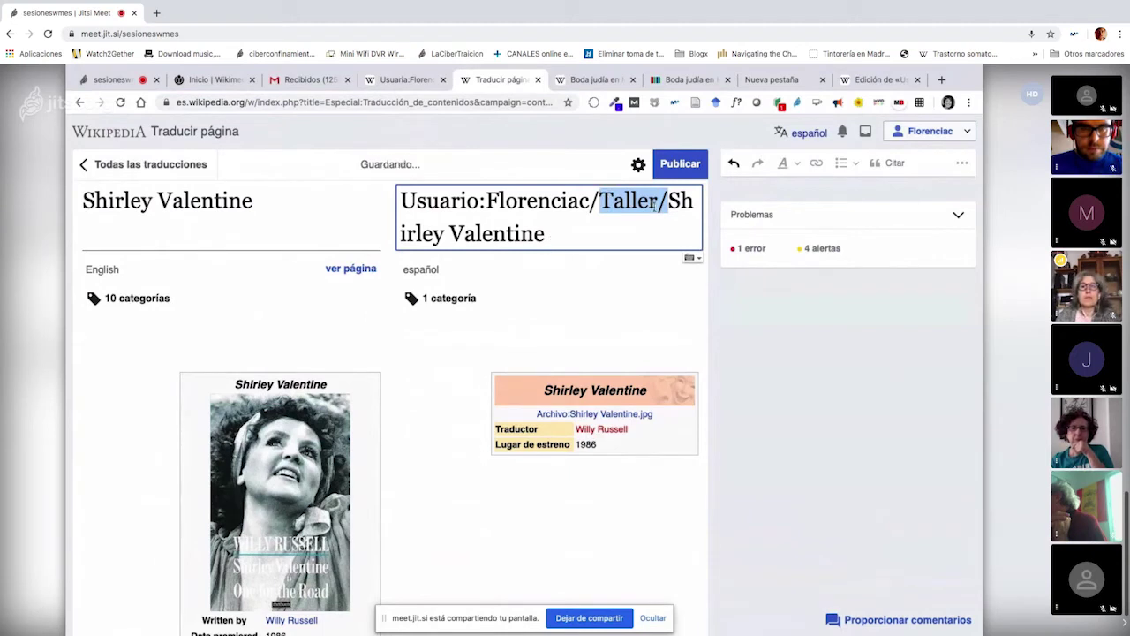
{"action": "left_click", "coordinate": [694, 165]}
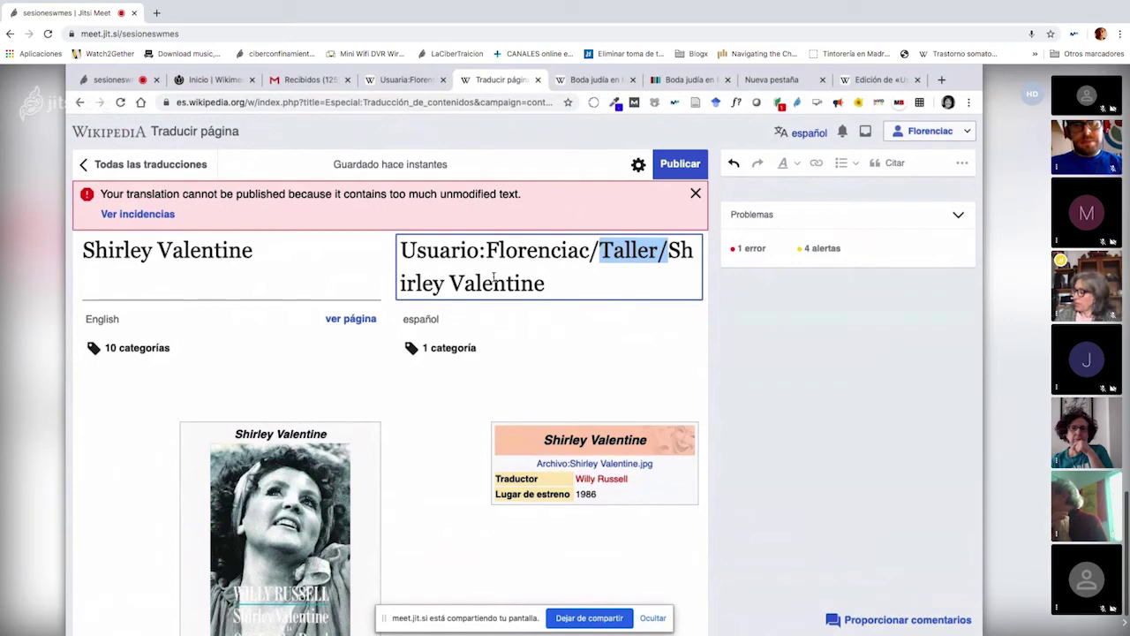
- Compare the user's Taller page with the Spanish title of the Shirley Valentine translation, switching between both pages
{"action": "left_click", "coordinate": [416, 85]}
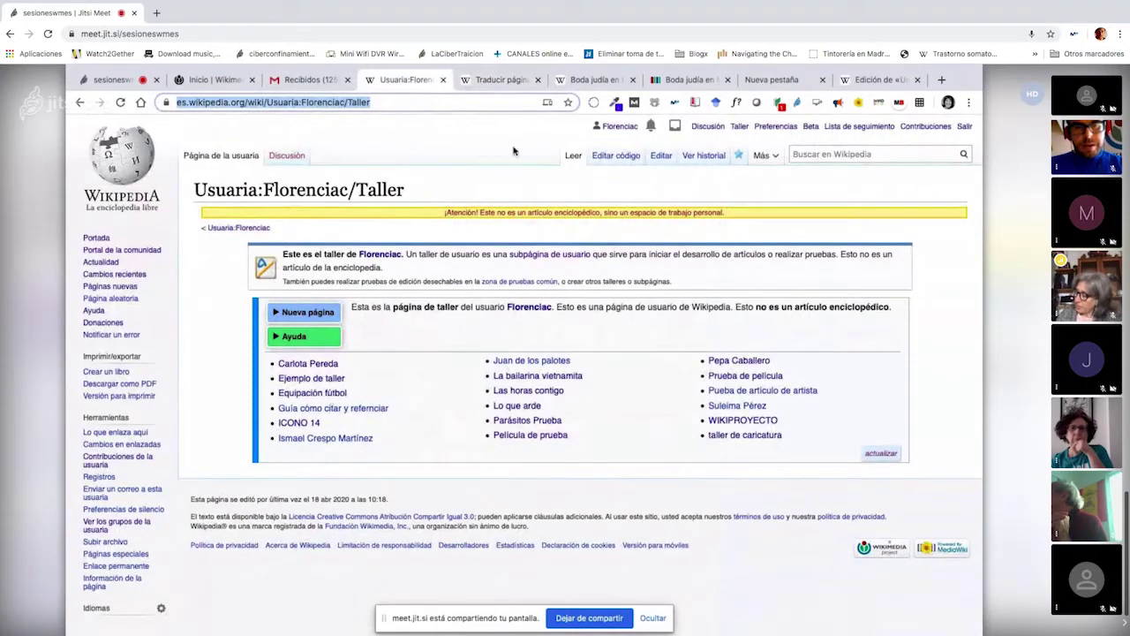
{"action": "left_click", "coordinate": [489, 81]}
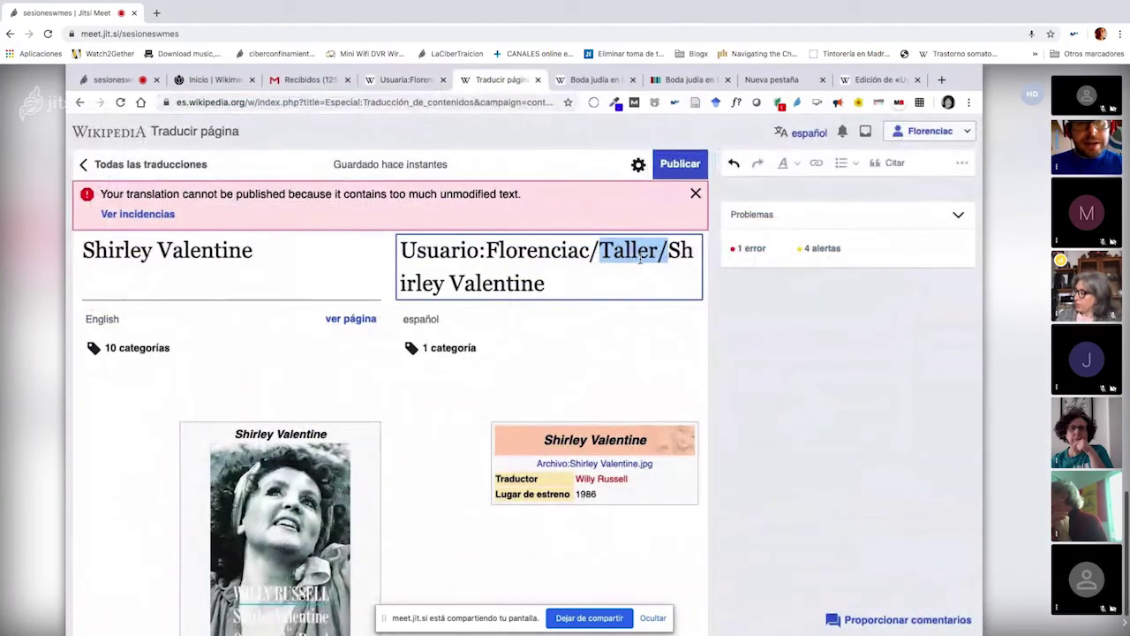
{"action": "left_click", "coordinate": [416, 80]}
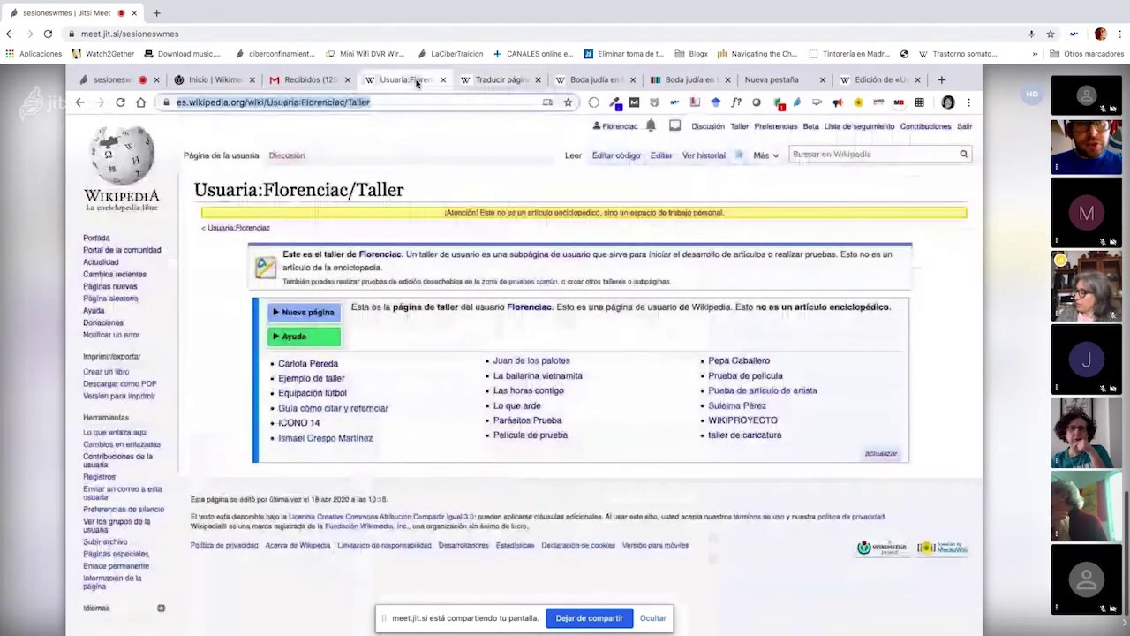
{"action": "left_click", "coordinate": [483, 81]}
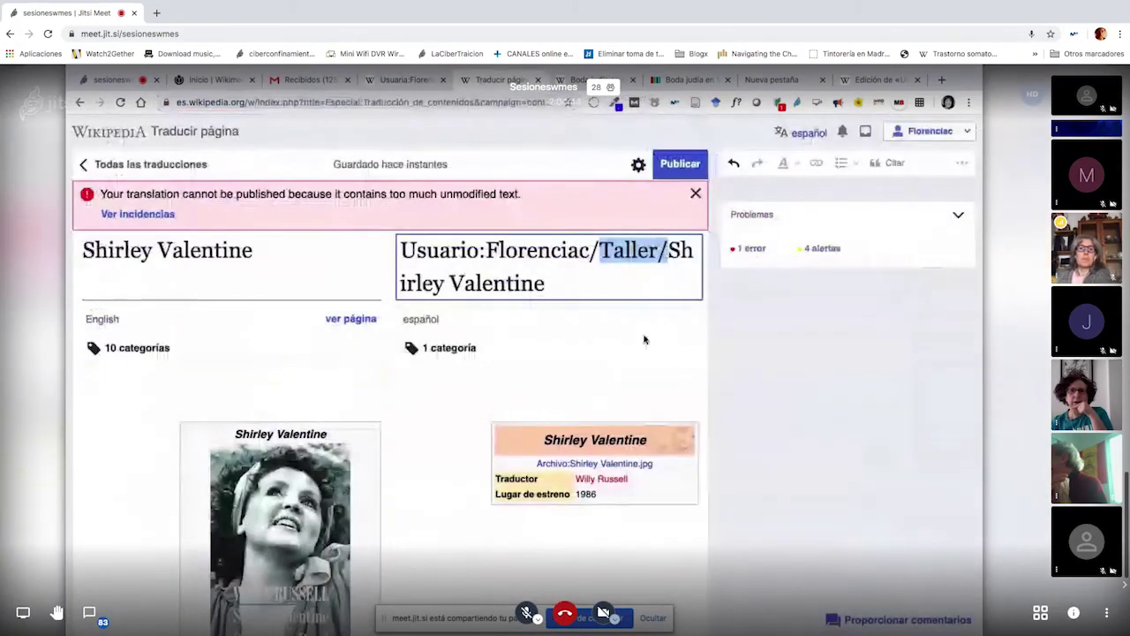
- Look through the translated Shirley Valentine text down to the Productions section and expand the details of the translation problems
{"action": "scroll", "coordinate": [644, 340], "scroll_direction": "down", "scroll_amount": 1}
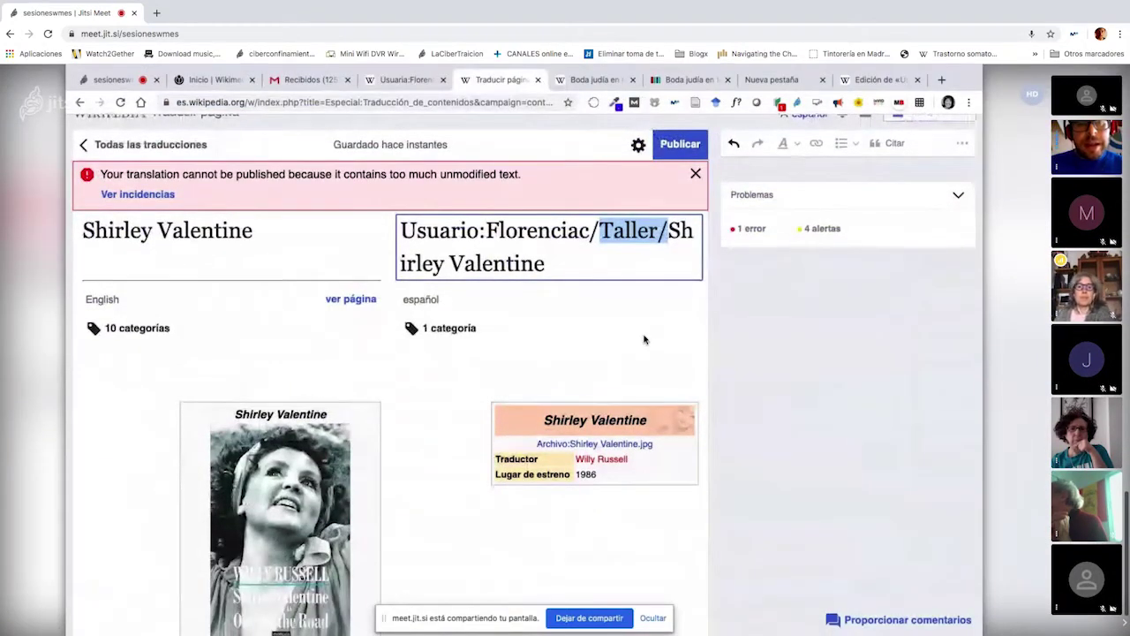
{"action": "scroll", "coordinate": [646, 340], "scroll_direction": "up", "scroll_amount": 1}
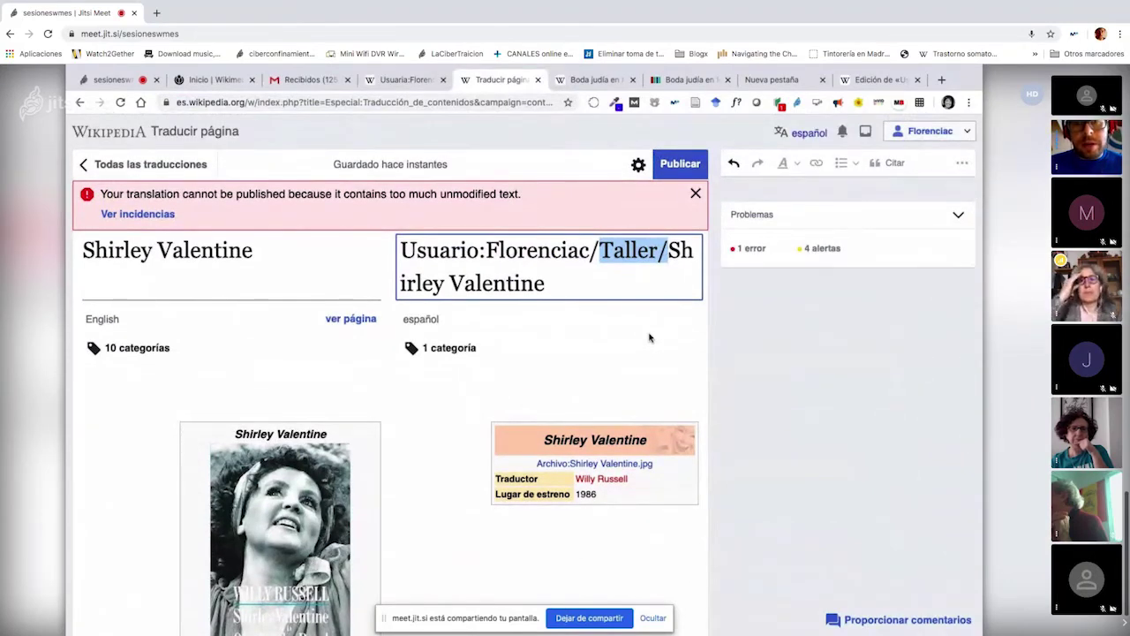
{"action": "scroll", "coordinate": [649, 338], "scroll_direction": "down", "scroll_amount": 1}
{"action": "scroll", "coordinate": [649, 338], "scroll_direction": "down", "scroll_amount": 2}
{"action": "scroll", "coordinate": [649, 337], "scroll_direction": "down", "scroll_amount": 3}
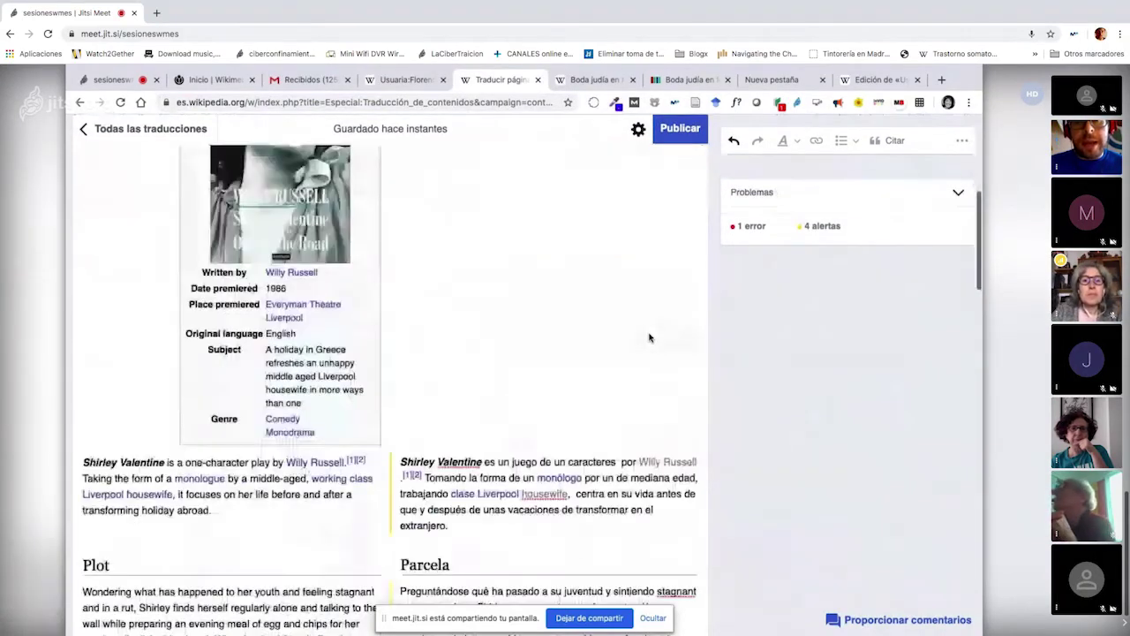
{"action": "scroll", "coordinate": [649, 337], "scroll_direction": "down", "scroll_amount": 3}
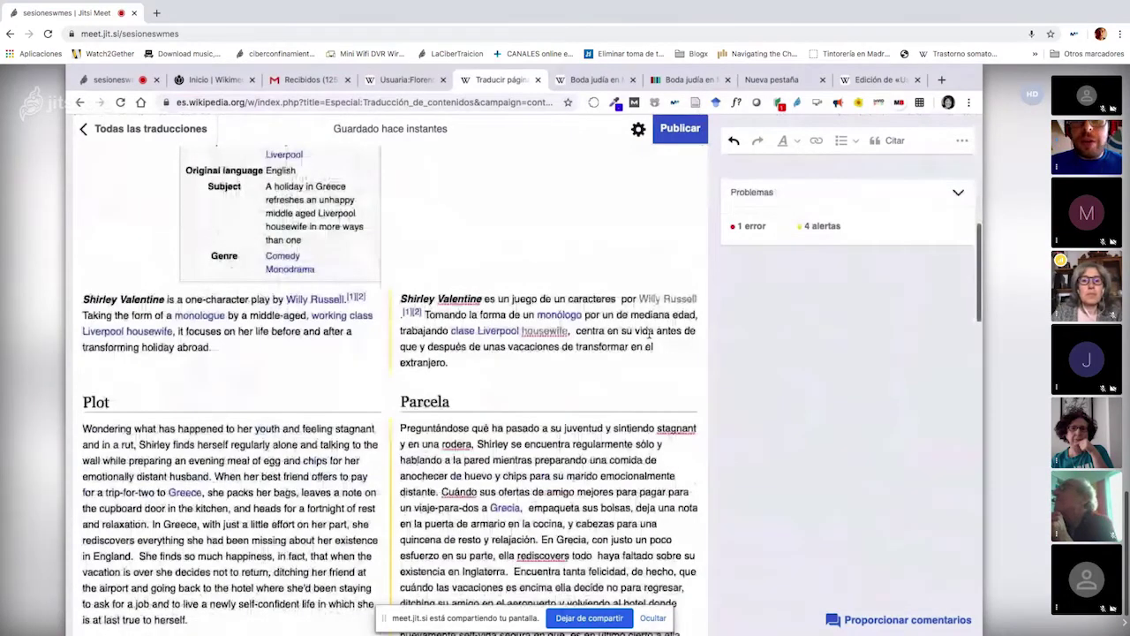
{"action": "scroll", "coordinate": [649, 332], "scroll_direction": "down", "scroll_amount": 5}
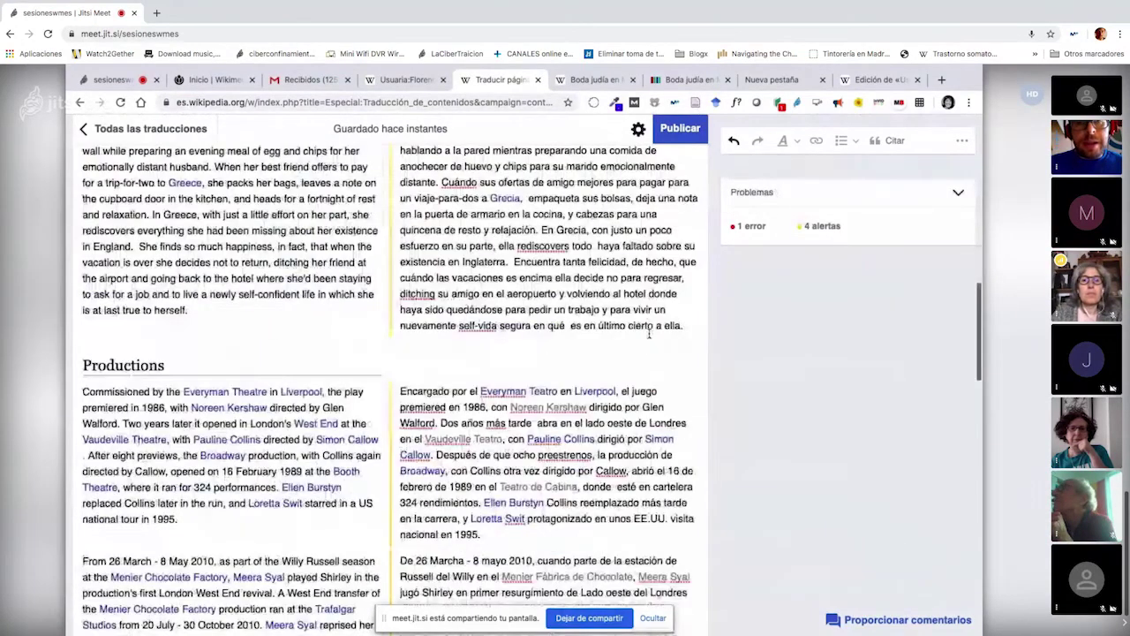
{"action": "scroll", "coordinate": [649, 333], "scroll_direction": "down", "scroll_amount": 2}
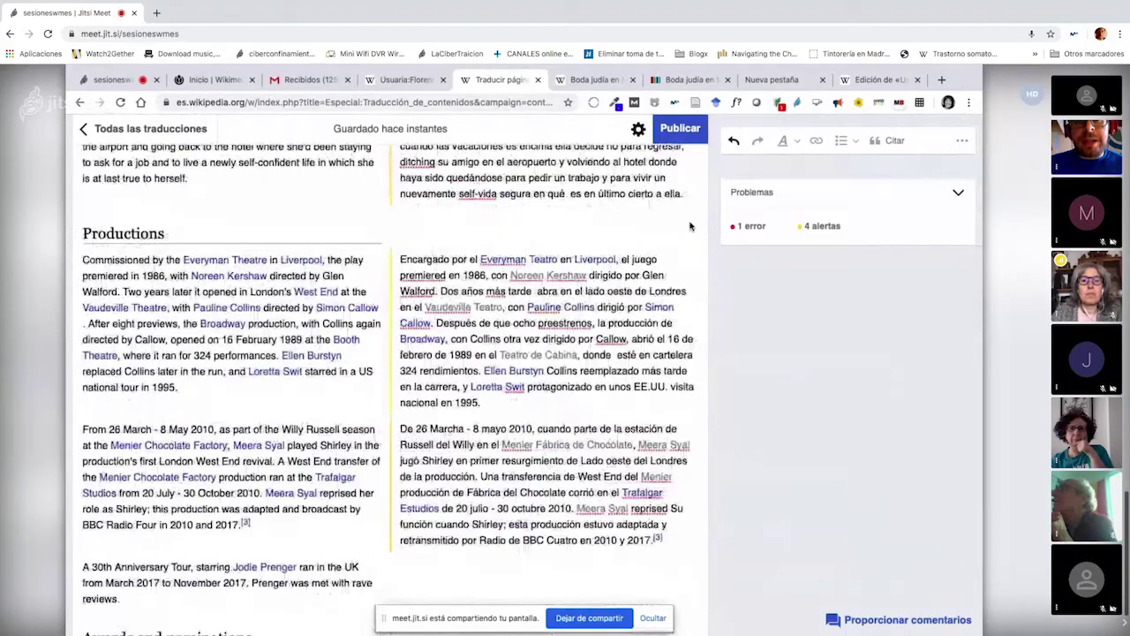
{"action": "left_click", "coordinate": [958, 192]}
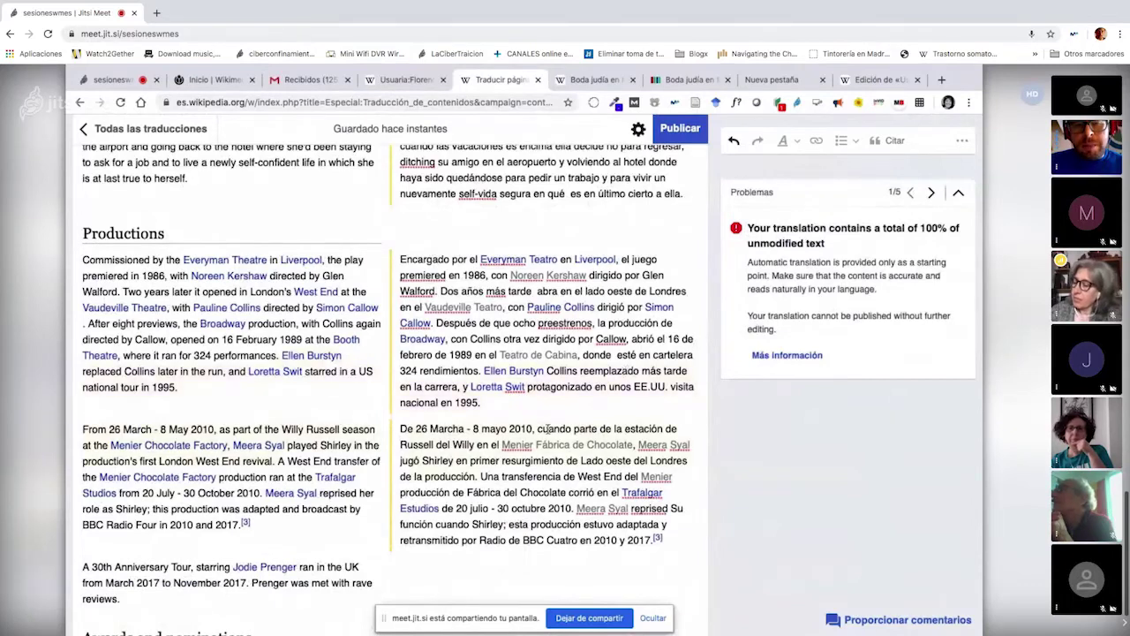
- Correct the month "Marcha" to "Marzo" at the start of the second translated paragraph under Productions
{"action": "left_click", "coordinate": [459, 430]}
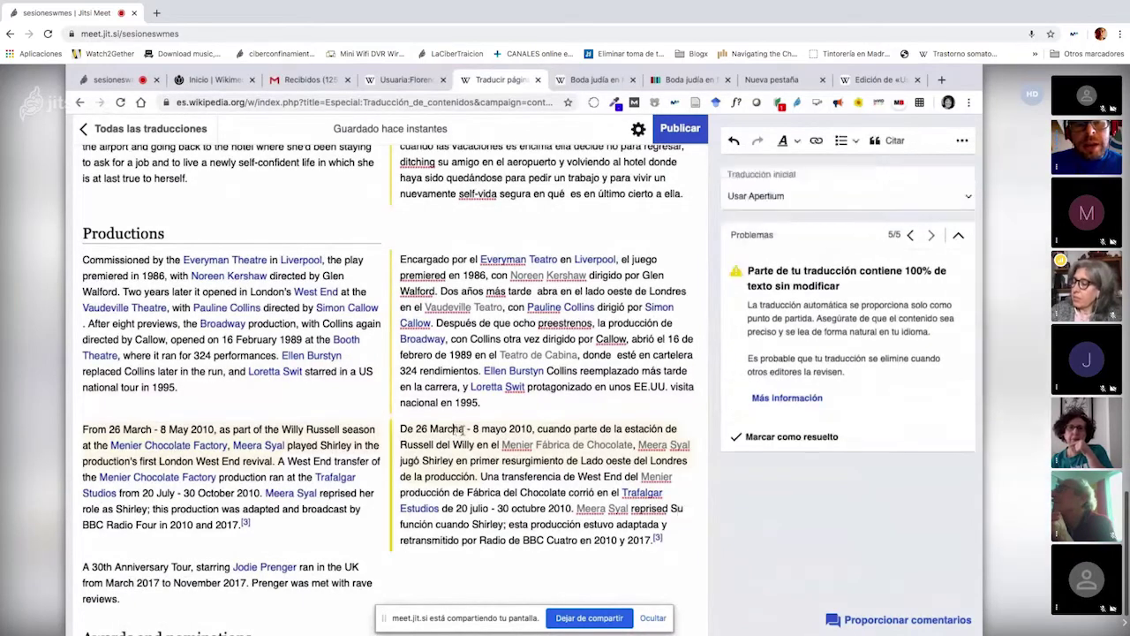
{"action": "key", "text": "BackSpace"}
{"action": "key", "text": "BackSpace"}
{"action": "key", "text": "BackSpace"}
{"action": "key", "text": "Delete"}
{"action": "key", "text": "Delete"}
{"action": "type", "text": "zo"}
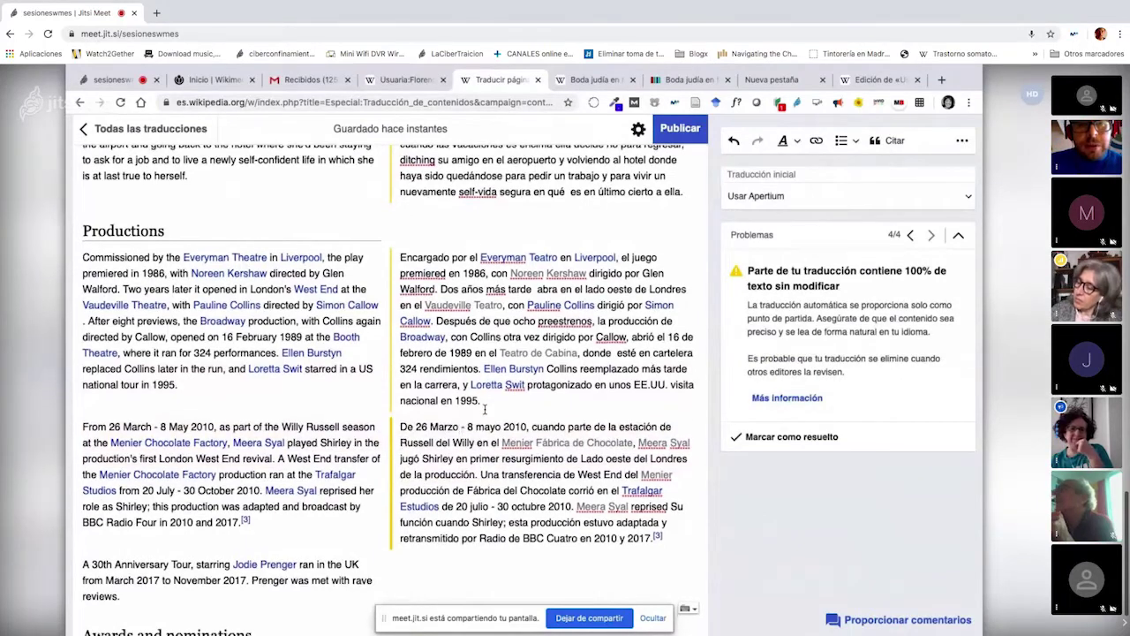
- Try to publish the edited Shirley Valentine translation and highlight the path after "Usuario:" in its Spanish title
{"action": "scroll", "coordinate": [469, 408], "scroll_direction": "down", "scroll_amount": 2}
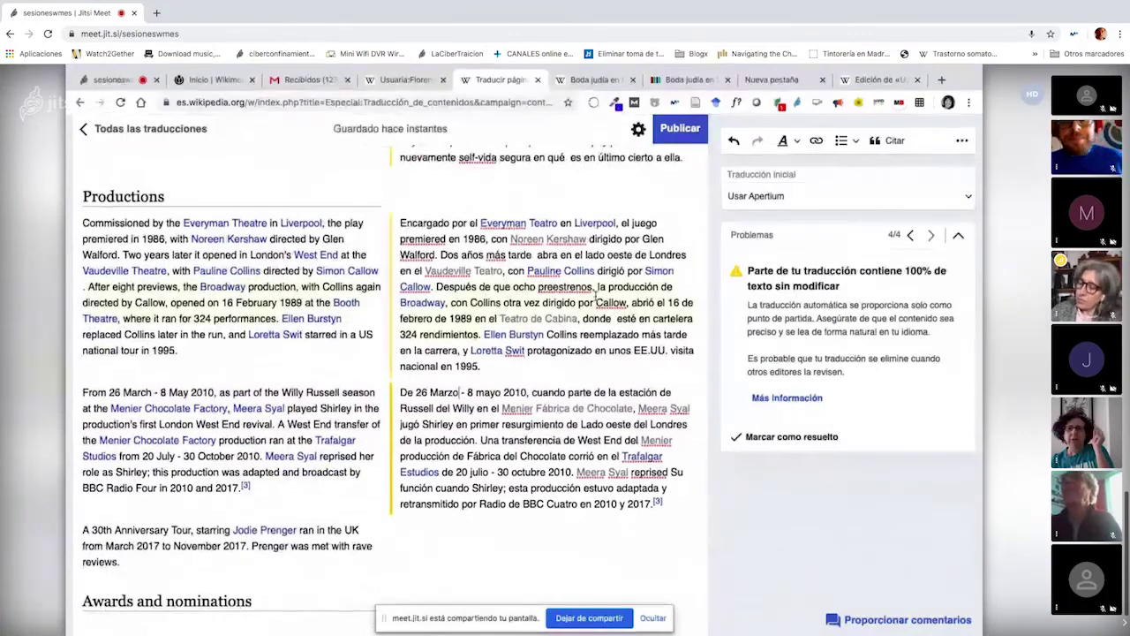
{"action": "scroll", "coordinate": [896, 262], "scroll_direction": "up", "scroll_amount": 15}
{"action": "left_click", "coordinate": [681, 166]}
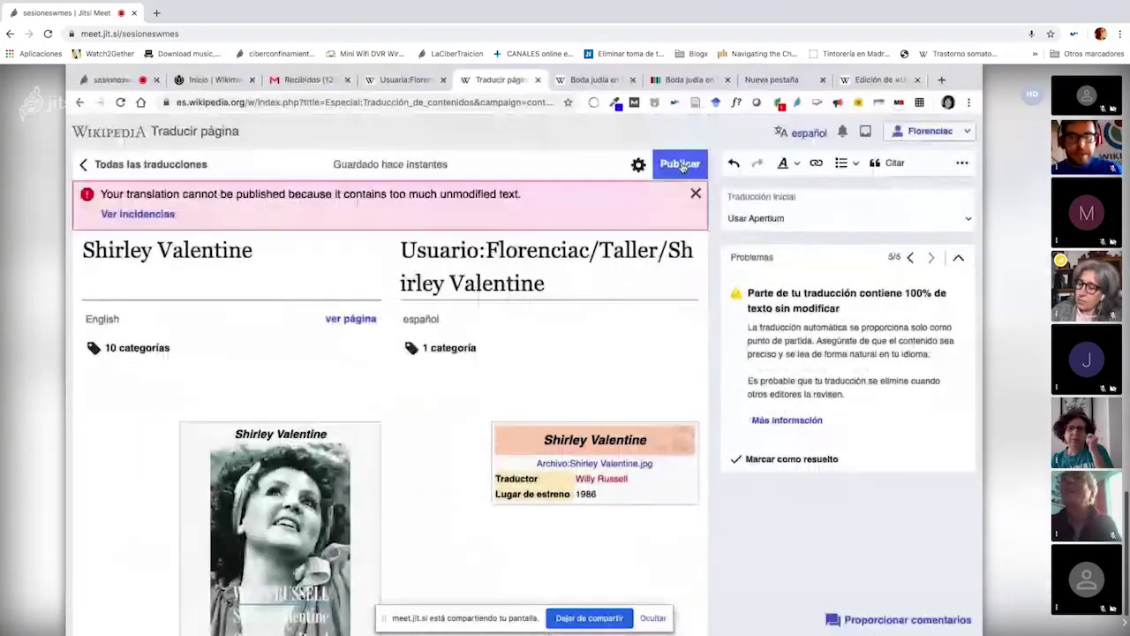
{"action": "left_click_drag", "start_coordinate": [487, 251], "coordinate": [551, 284]}
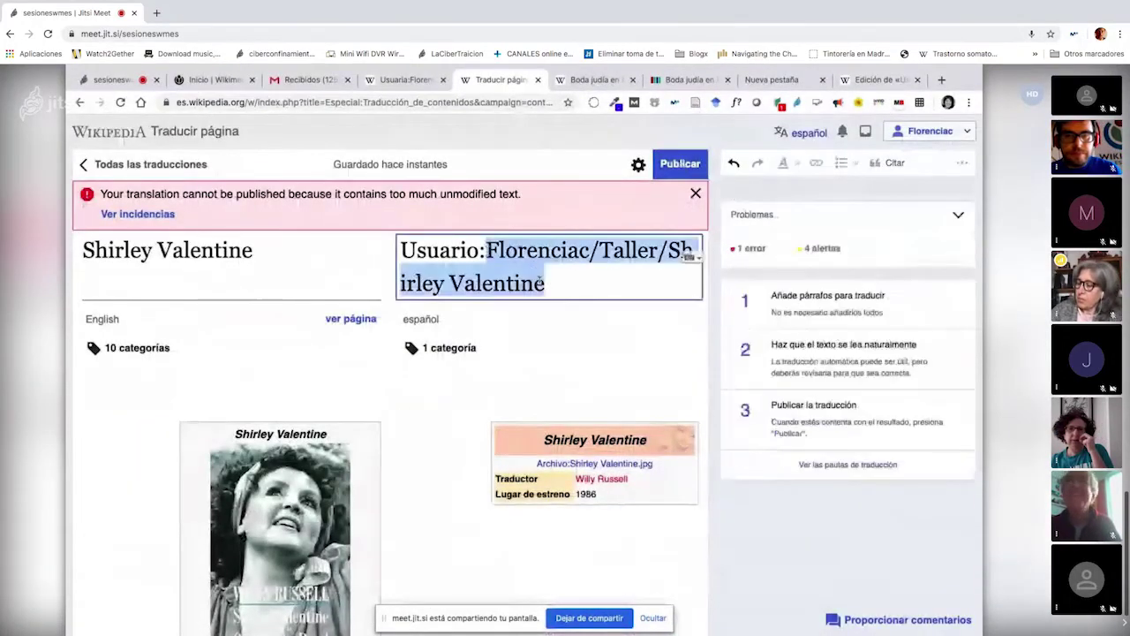
{"action": "left_click", "coordinate": [556, 287]}
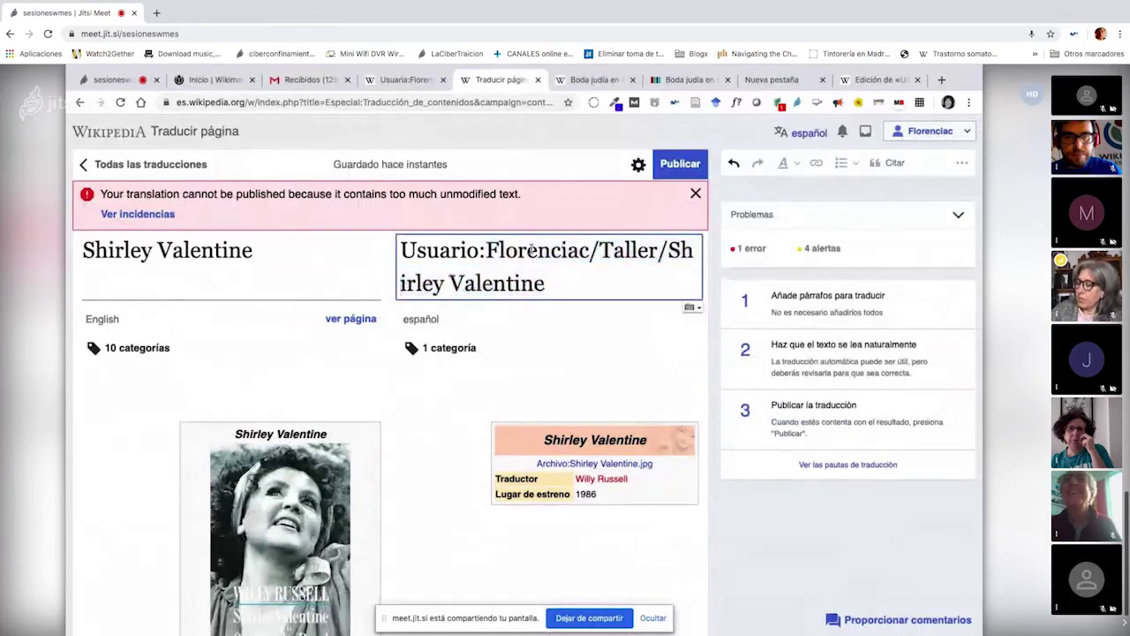
- Dismiss the publishing error and check the publication destination in the publishing settings without changing it
{"action": "left_click", "coordinate": [697, 193]}
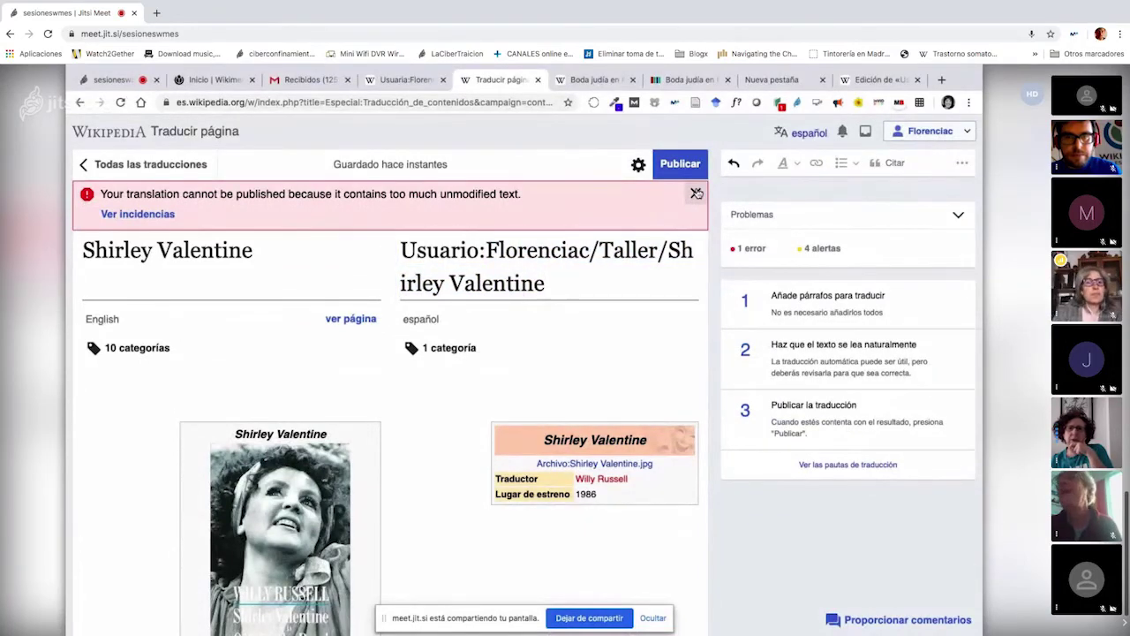
{"action": "left_click", "coordinate": [638, 165]}
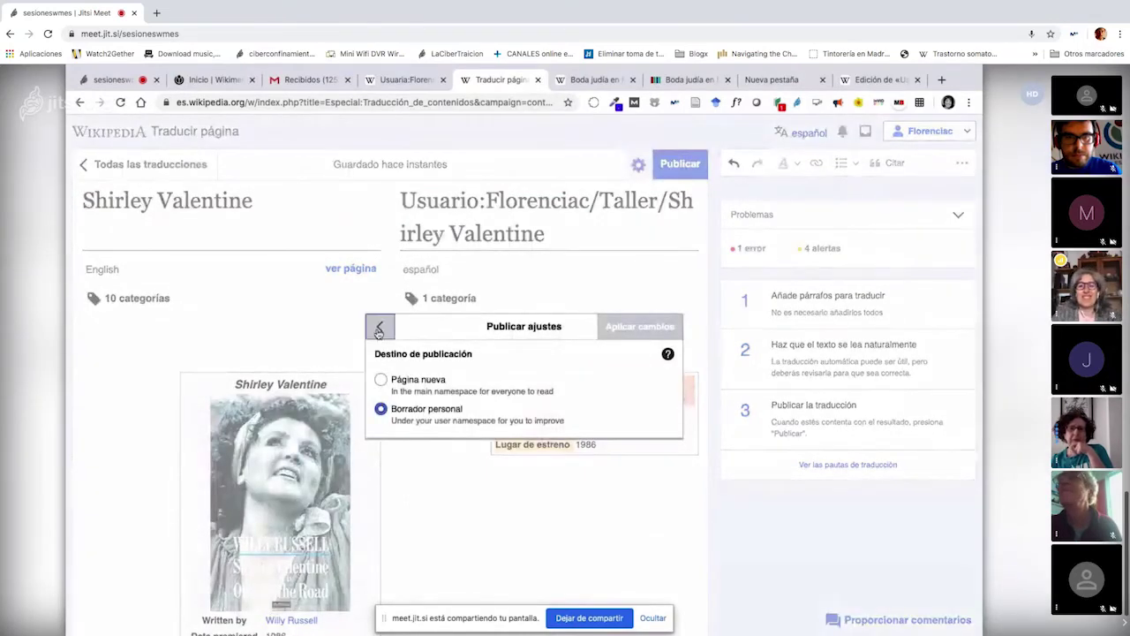
{"action": "left_click", "coordinate": [380, 326]}
- Highlight the user prefix of the Spanish title, with and without its slash, and the whole title of the translation
{"action": "left_click_drag", "start_coordinate": [402, 200], "coordinate": [588, 202]}
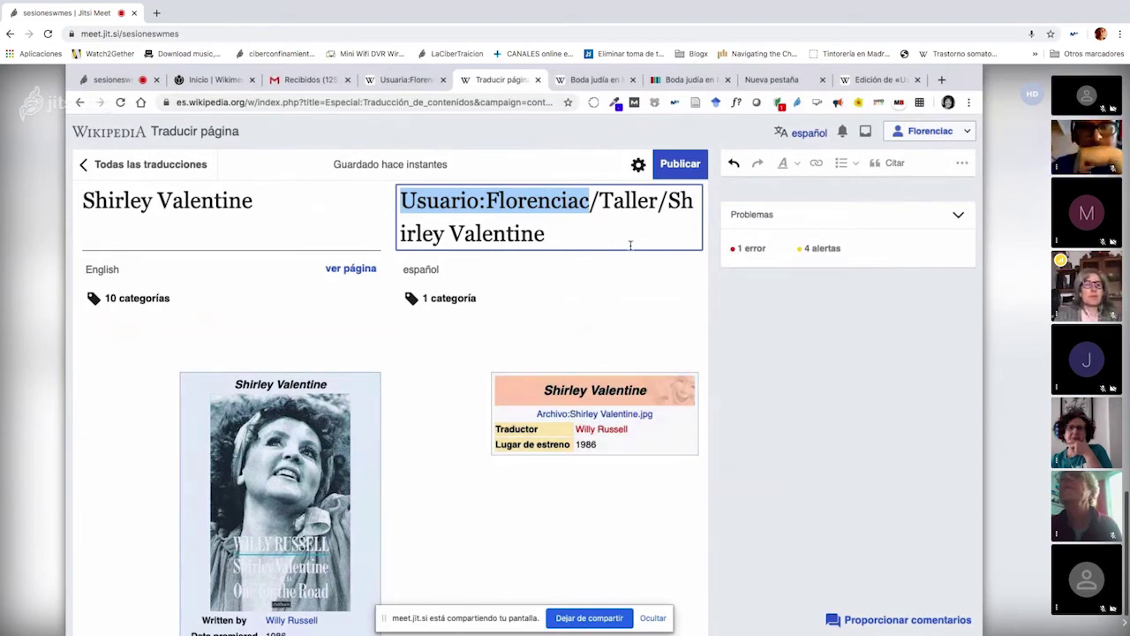
{"action": "left_click", "coordinate": [594, 203]}
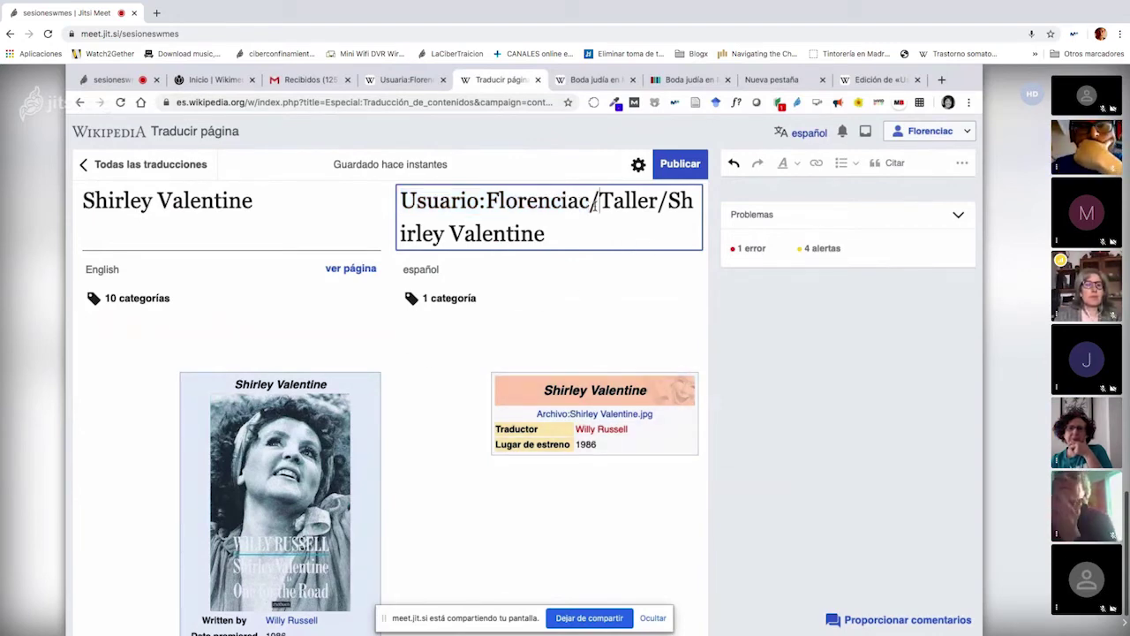
{"action": "left_click_drag", "start_coordinate": [601, 201], "coordinate": [402, 200]}
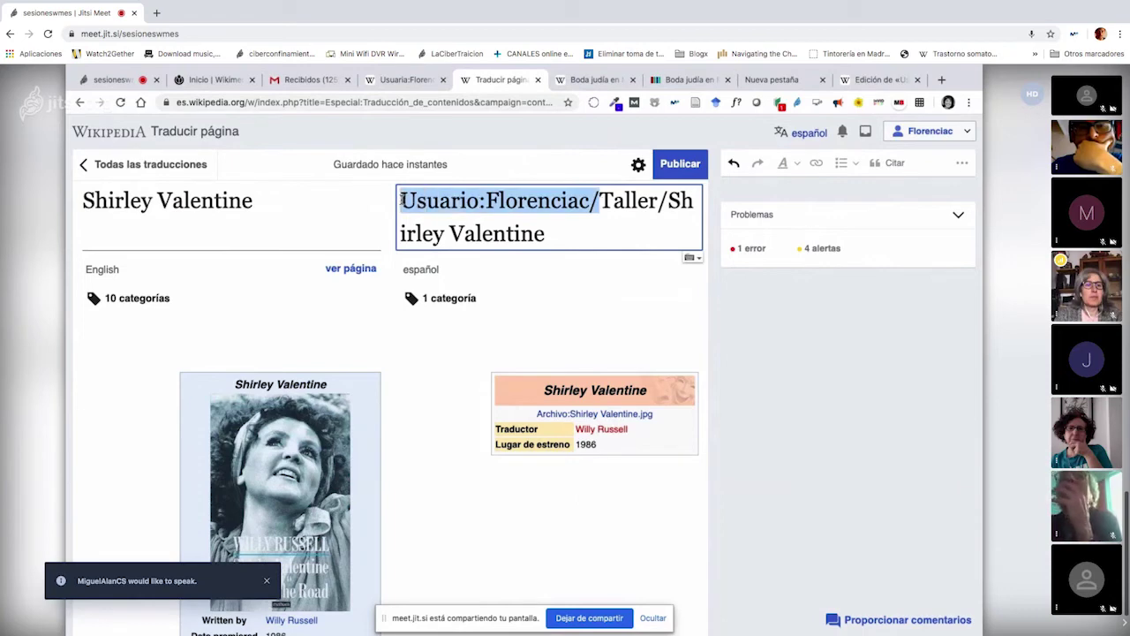
{"action": "left_click", "coordinate": [588, 247]}
{"action": "left_click_drag", "start_coordinate": [588, 247], "coordinate": [395, 202]}
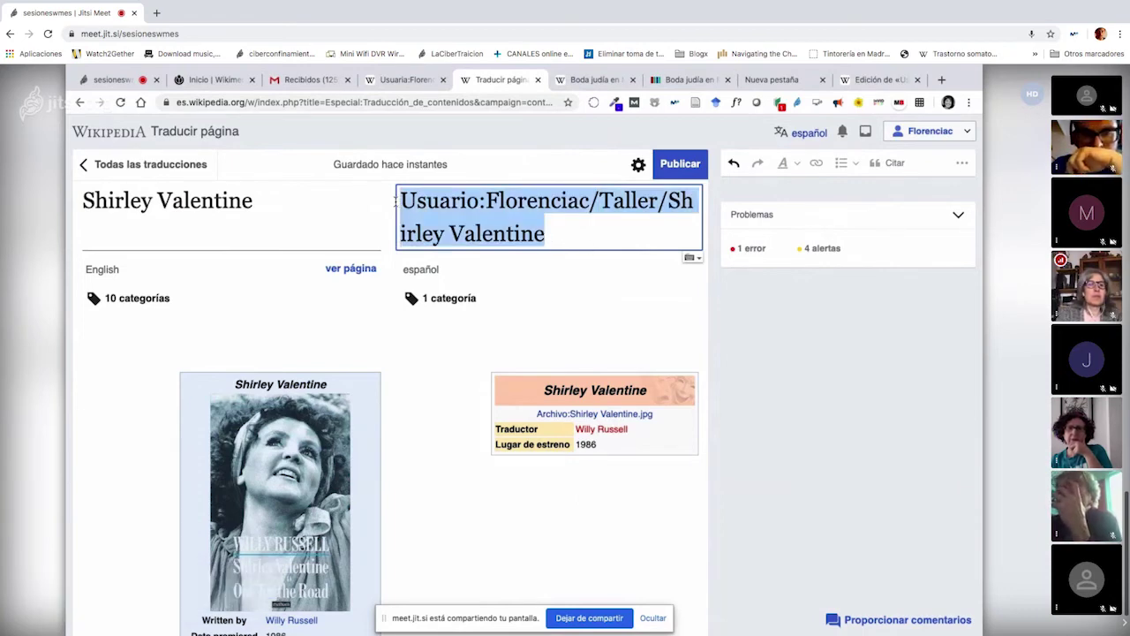
- Highlight the path from "wiki/" to "Taller" in the web address of the user's Taller page
{"action": "left_click", "coordinate": [404, 81]}
{"action": "left_click", "coordinate": [397, 102]}
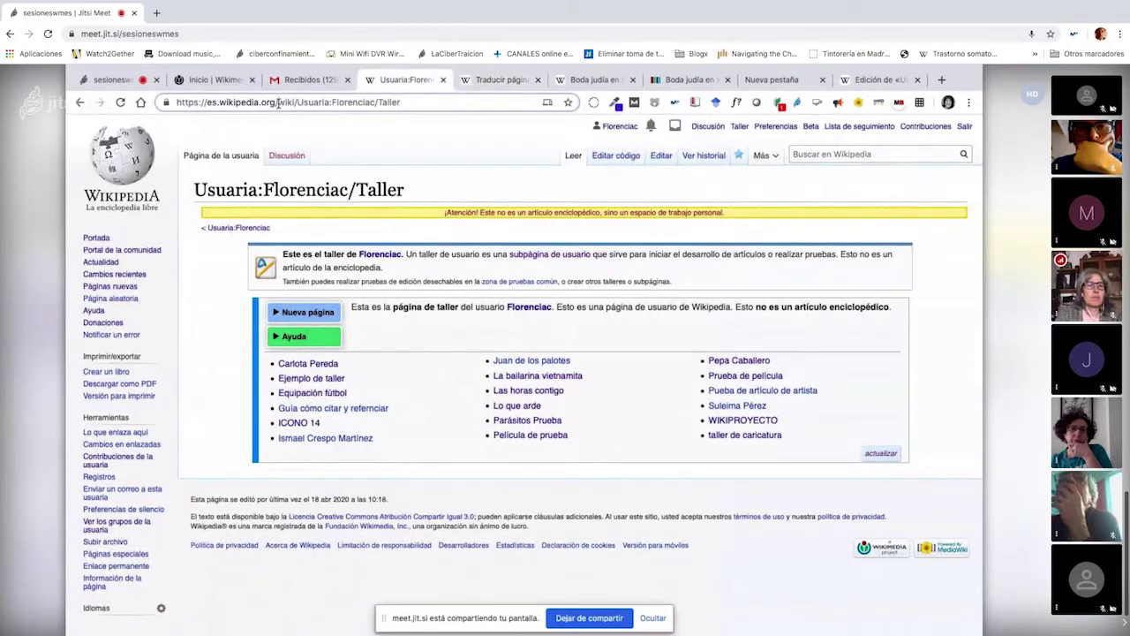
{"action": "left_click_drag", "start_coordinate": [279, 103], "coordinate": [404, 104]}
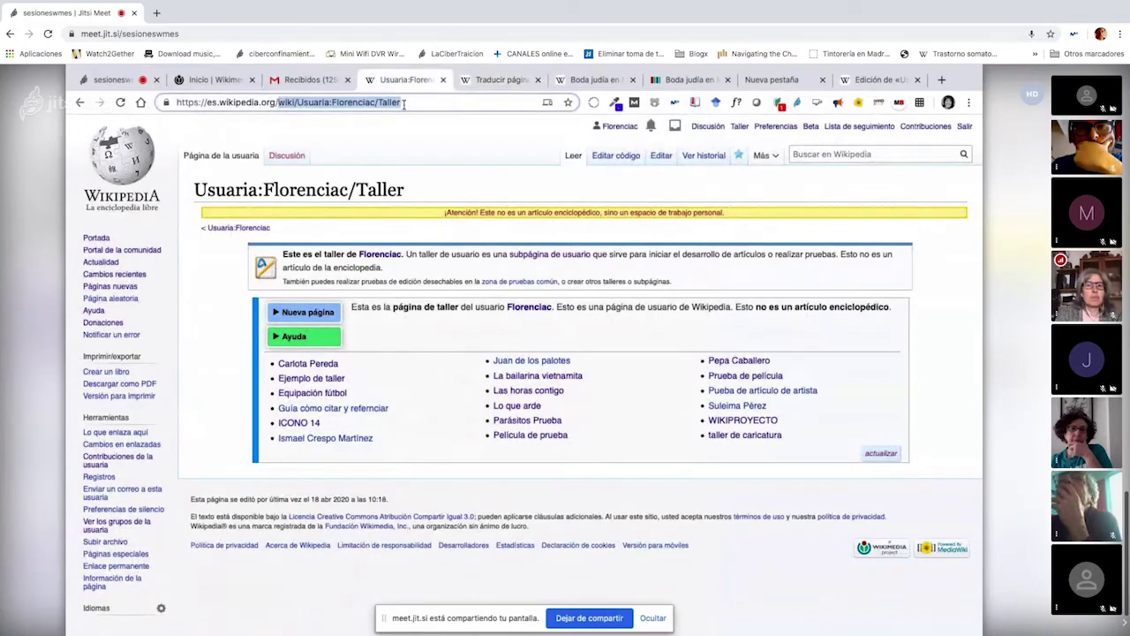
- Highlight the article name in the web address of the Boda judía en Marruecos article and return to the Taller page
{"action": "left_click", "coordinate": [592, 82]}
{"action": "left_click_drag", "start_coordinate": [267, 103], "coordinate": [389, 103]}
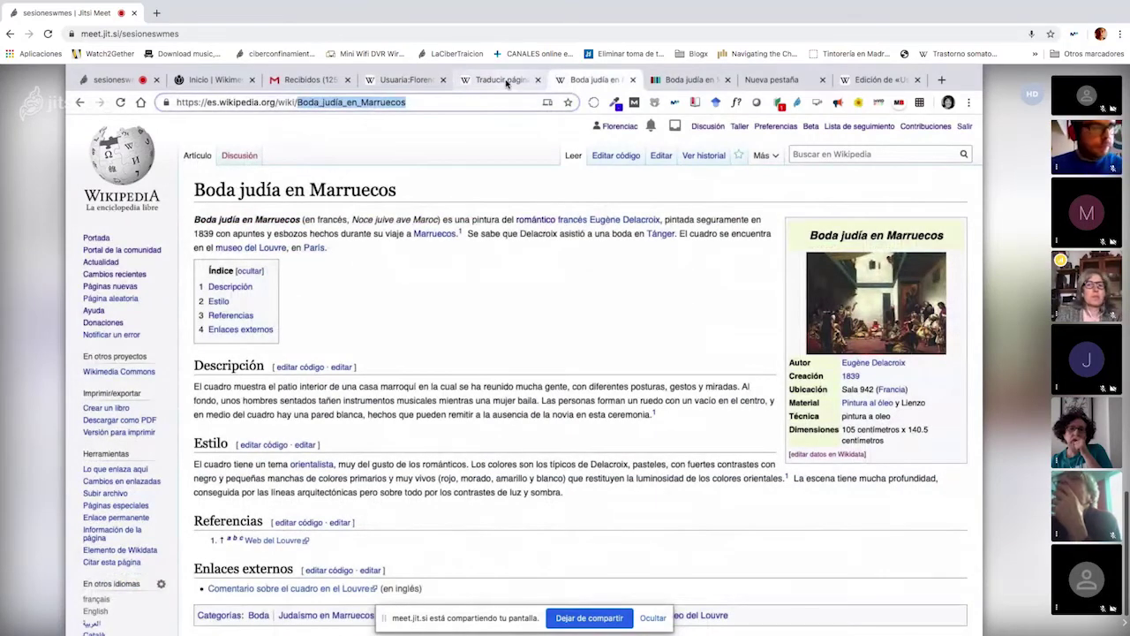
{"action": "left_click", "coordinate": [405, 81]}
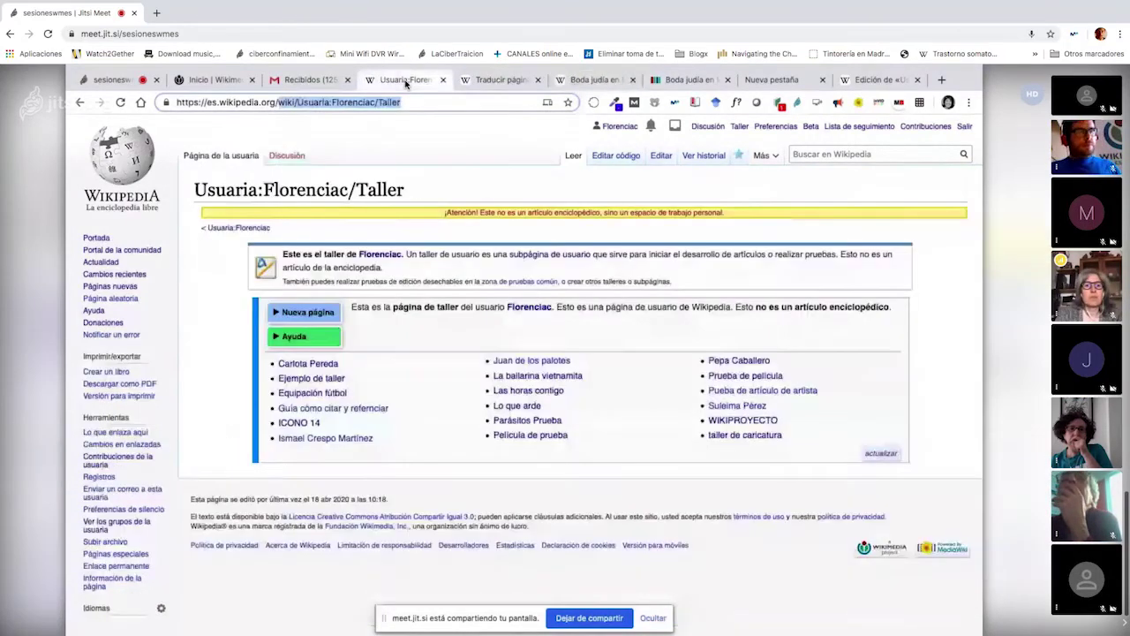
- Highlight the English title of the Shirley Valentine translation and the complete Spanish title to compare them
{"action": "left_click", "coordinate": [488, 81]}
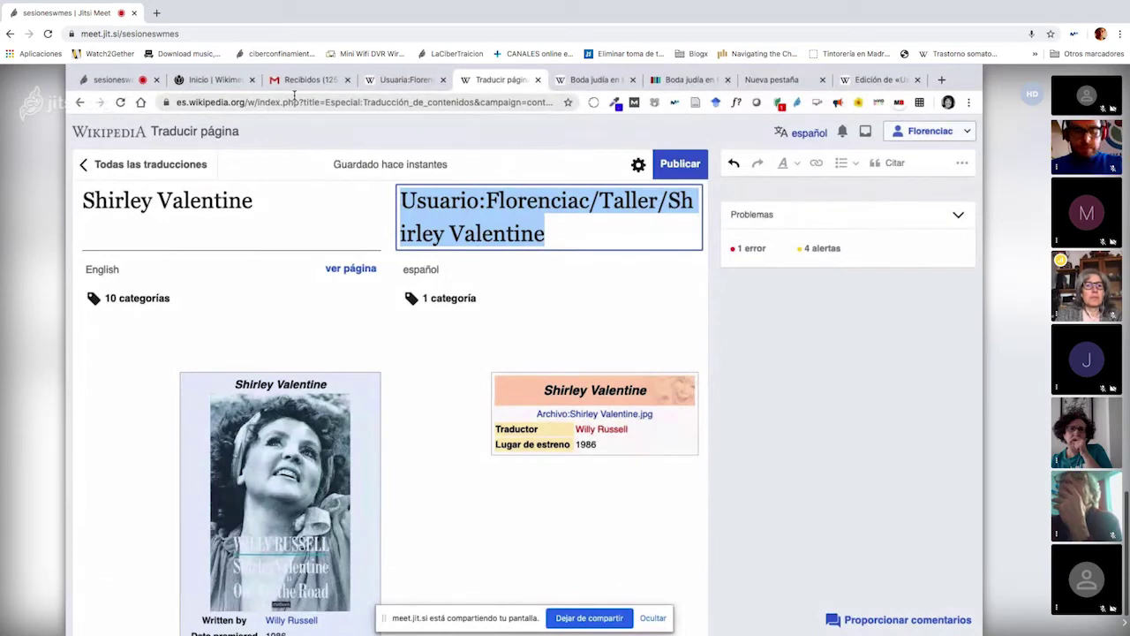
{"action": "left_click", "coordinate": [254, 201]}
{"action": "left_click_drag", "start_coordinate": [255, 201], "coordinate": [85, 199]}
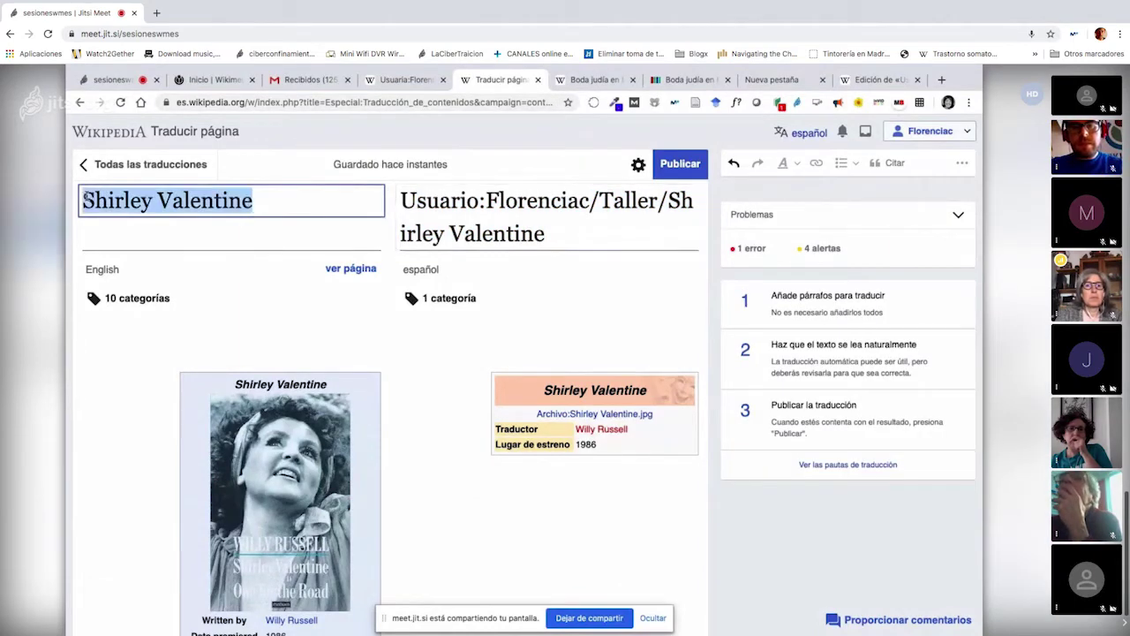
{"action": "left_click_drag", "start_coordinate": [545, 234], "coordinate": [399, 198]}
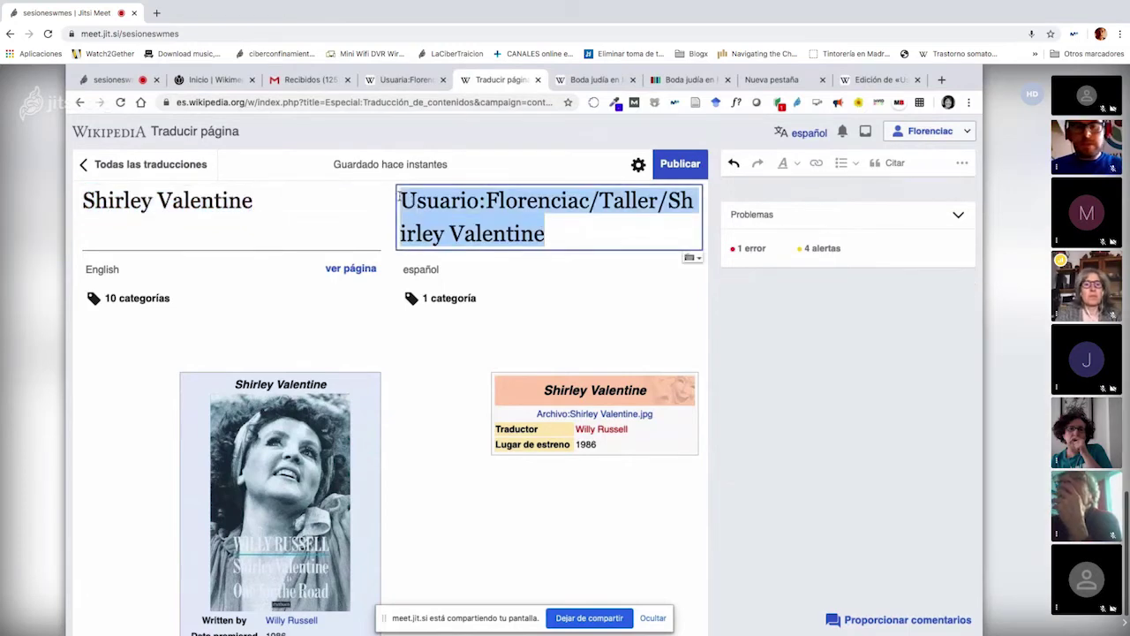
- Highlight "wiki/Boda_judía_en_Marruecos" in that article's web address and the "Usuaria:" prefix in the Taller page's address
{"action": "left_click", "coordinate": [597, 81]}
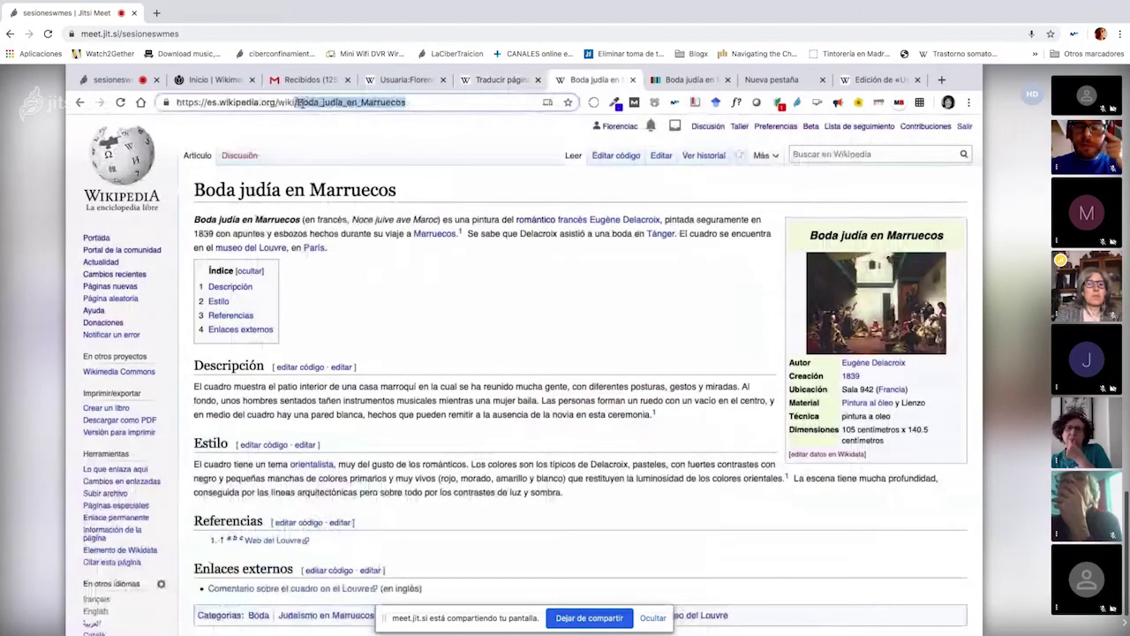
{"action": "left_click_drag", "start_coordinate": [278, 102], "coordinate": [418, 105]}
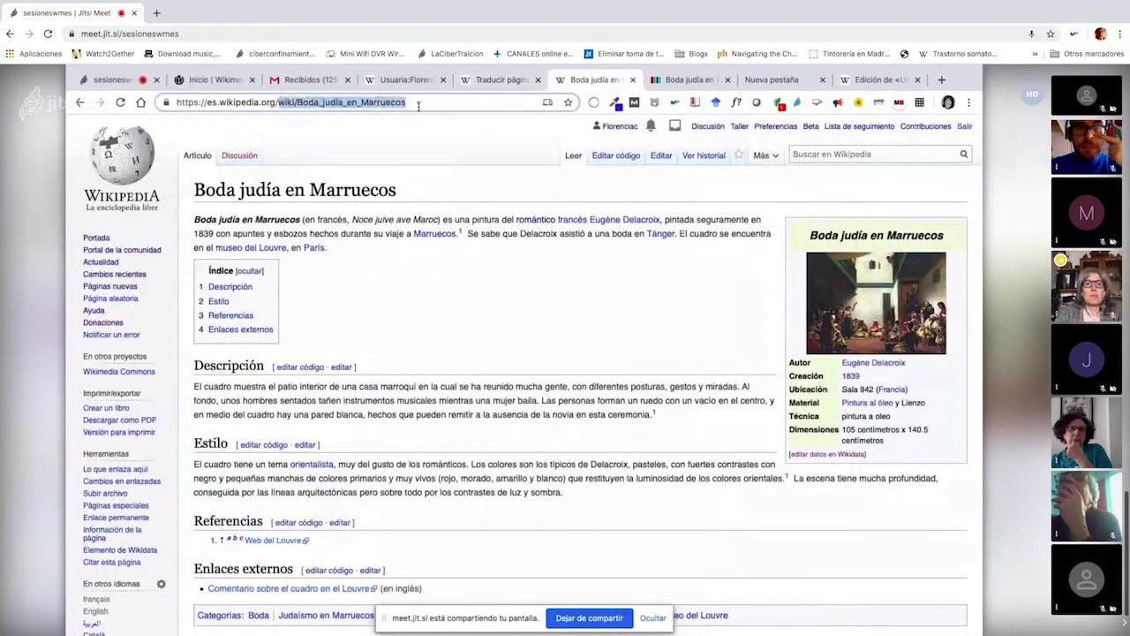
{"action": "left_click", "coordinate": [421, 81]}
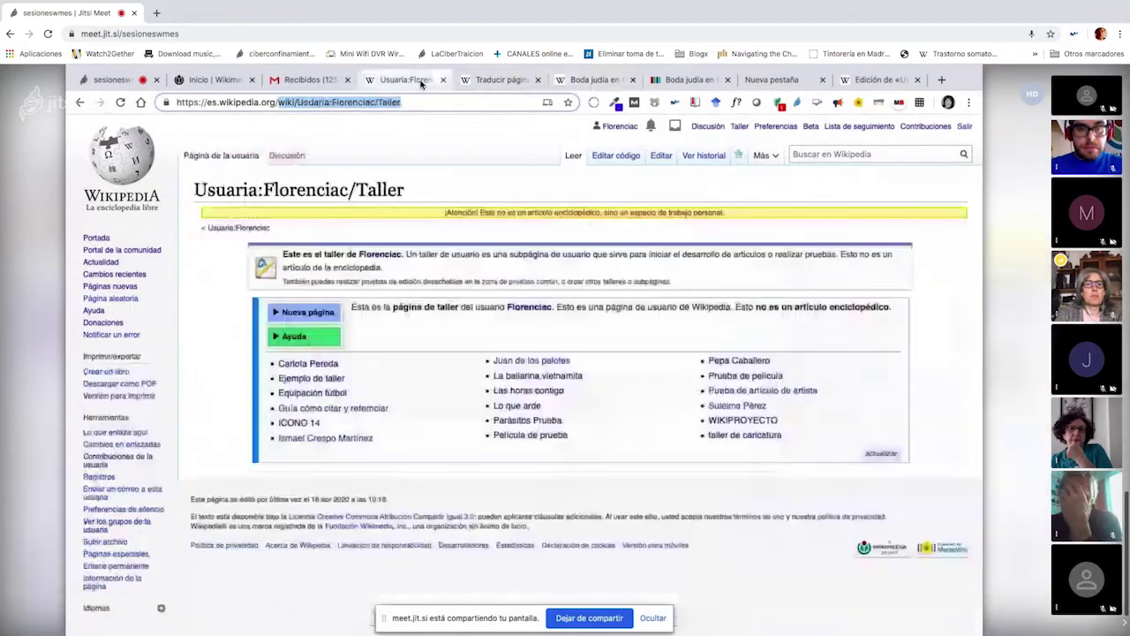
{"action": "left_click", "coordinate": [279, 102]}
{"action": "left_click_drag", "start_coordinate": [279, 102], "coordinate": [333, 101]}
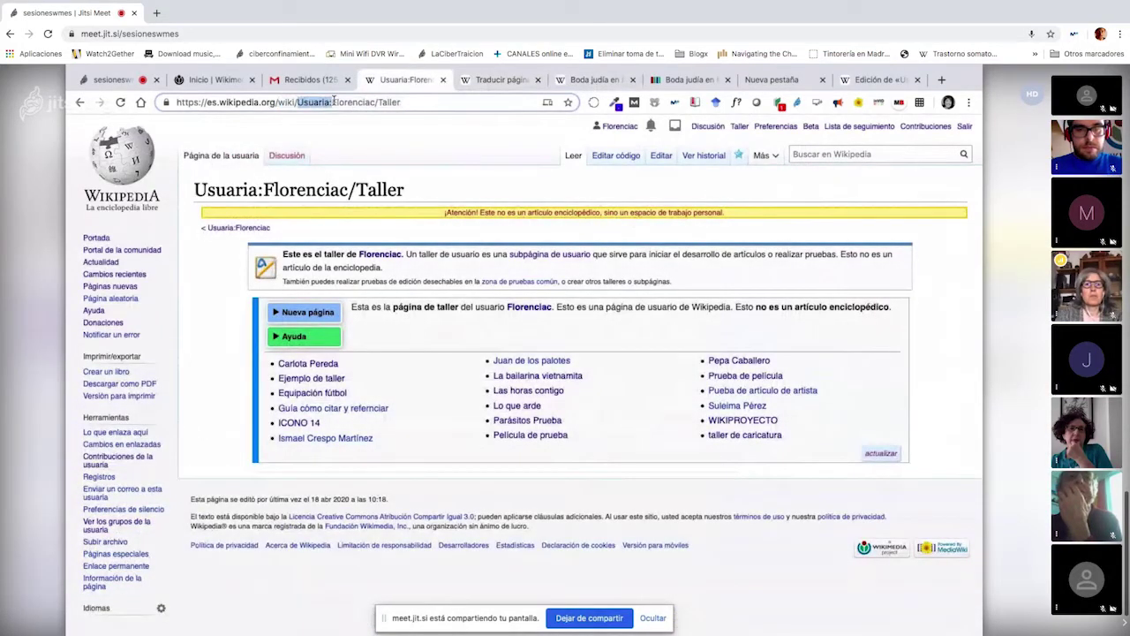
- Review the publishing destinations of the Shirley Valentine translation, leave Borrador personal selected, and highlight "/Taller" in the Spanish title
{"action": "left_click", "coordinate": [497, 79]}
{"action": "left_click", "coordinate": [616, 205]}
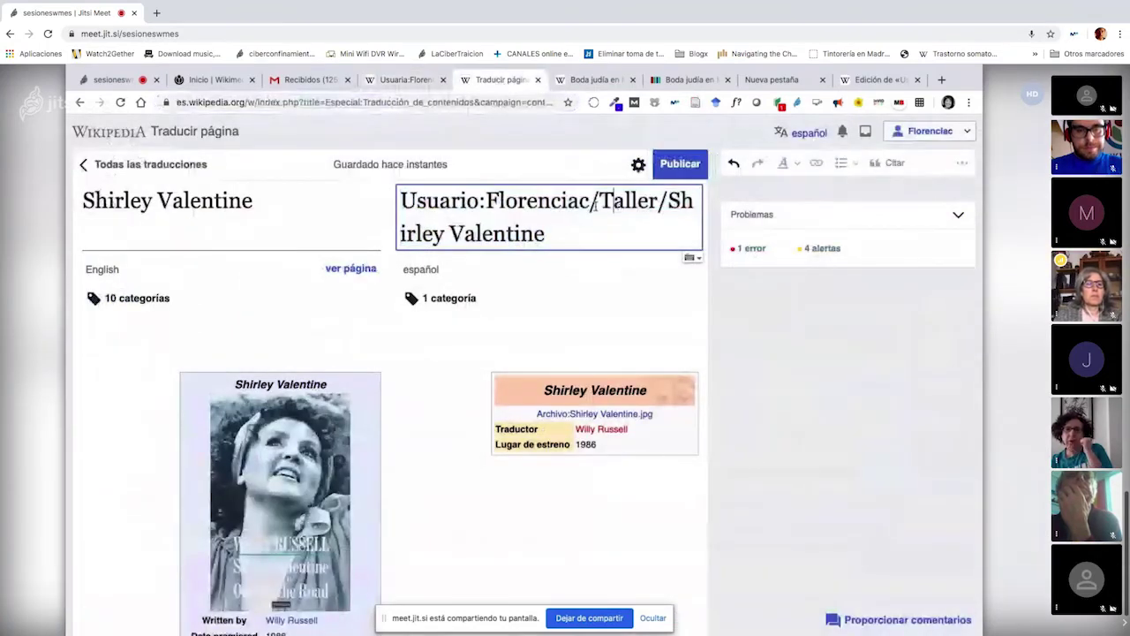
{"action": "left_click", "coordinate": [638, 164]}
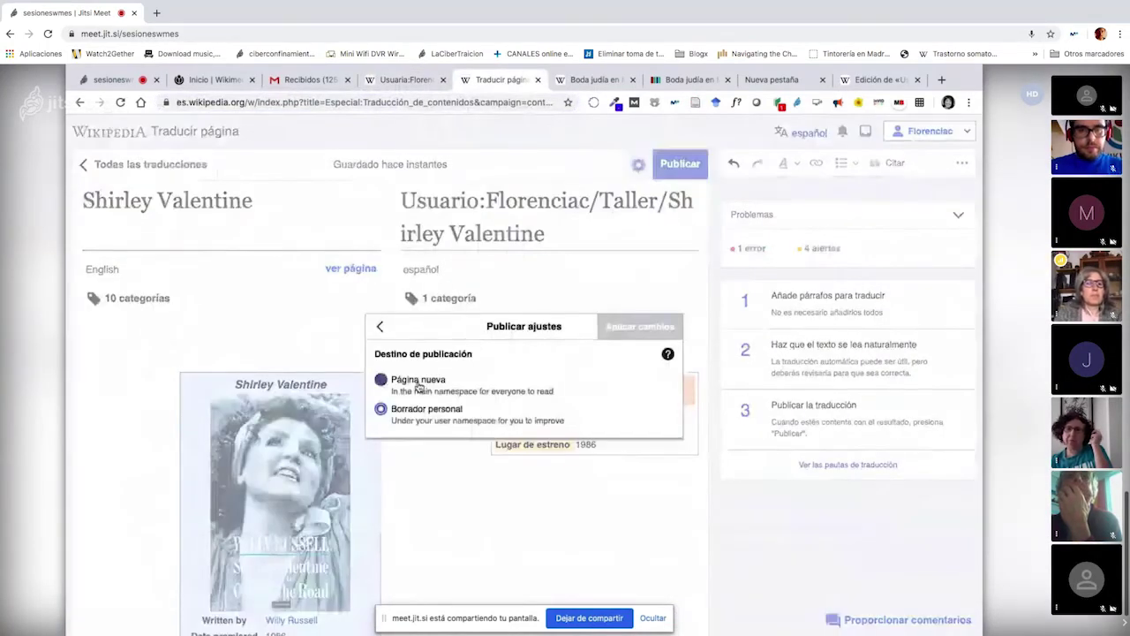
{"action": "left_click", "coordinate": [419, 386]}
{"action": "left_click", "coordinate": [408, 415]}
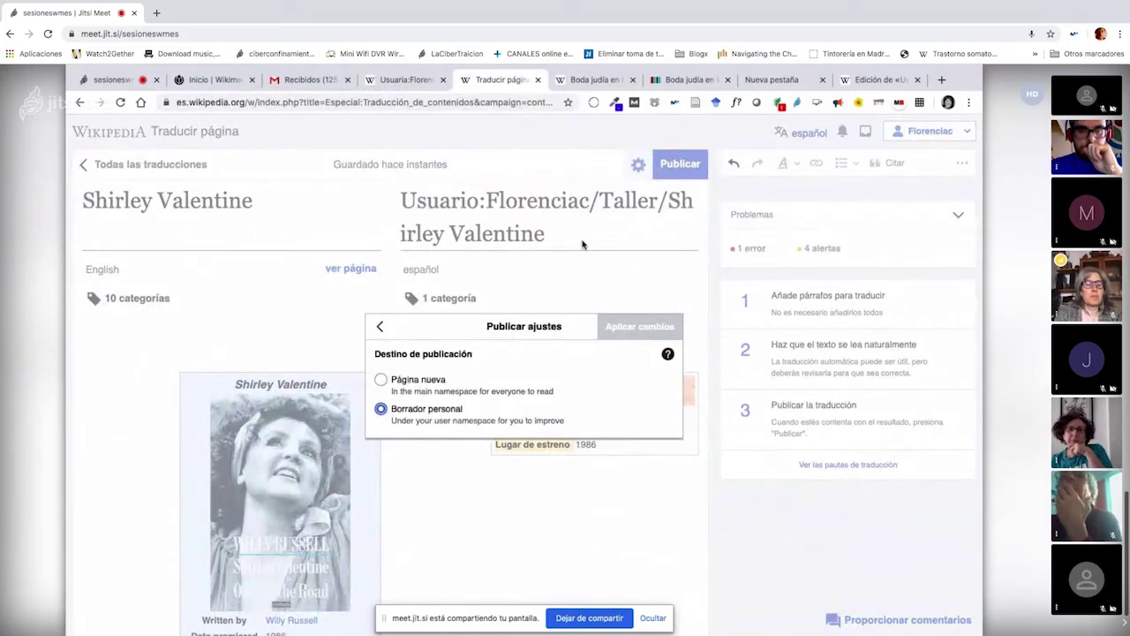
{"action": "left_click", "coordinate": [380, 326]}
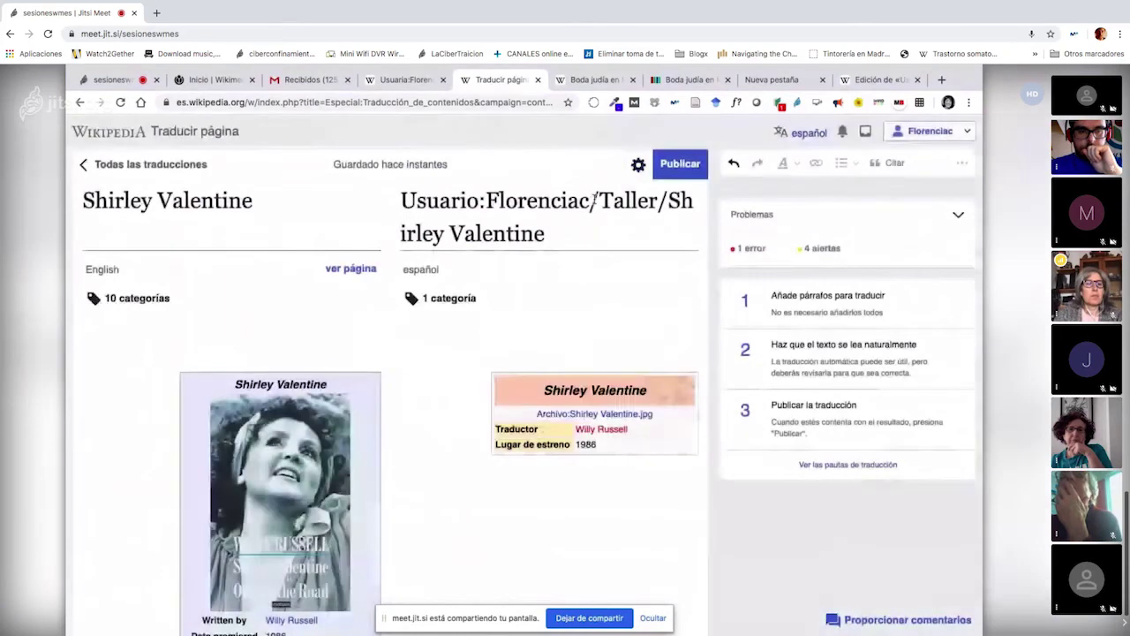
{"action": "left_click_drag", "start_coordinate": [590, 202], "coordinate": [657, 201]}
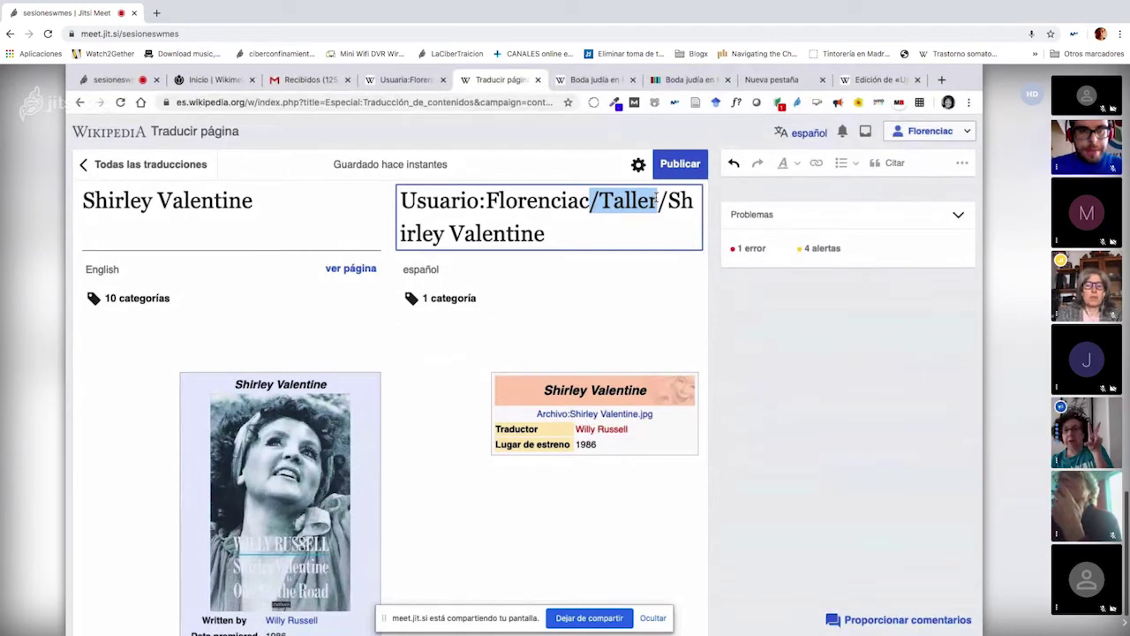
- Open the Carlota Pereda draft from the Taller page and bring up its page move form
{"action": "left_click", "coordinate": [410, 80]}
{"action": "left_click", "coordinate": [304, 363]}
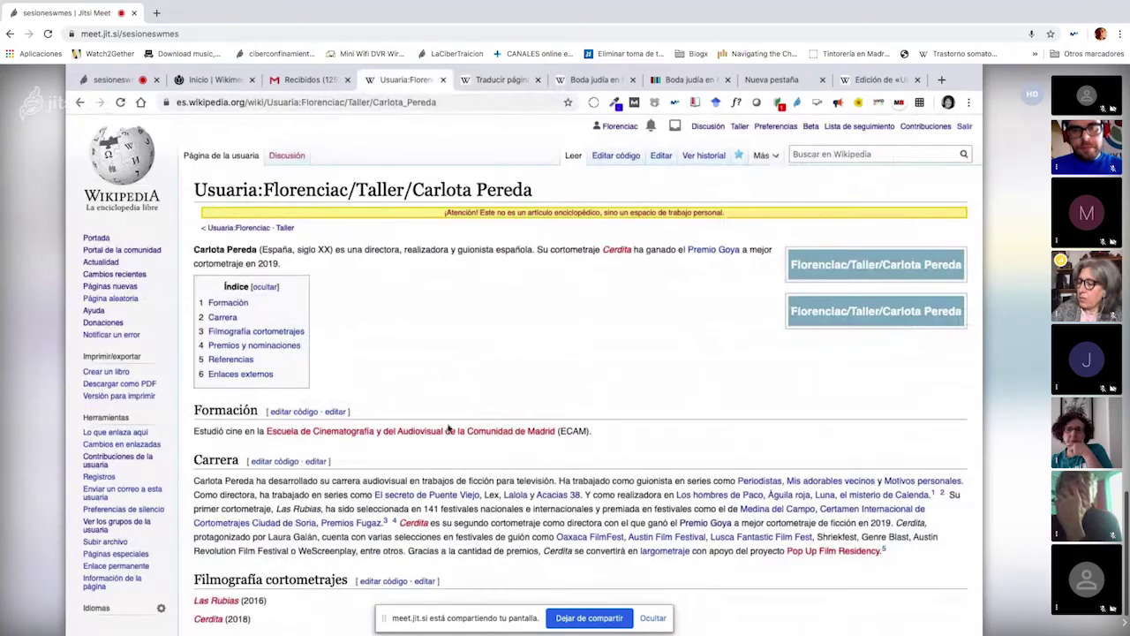
{"action": "mouse_move", "coordinate": [775, 158]}
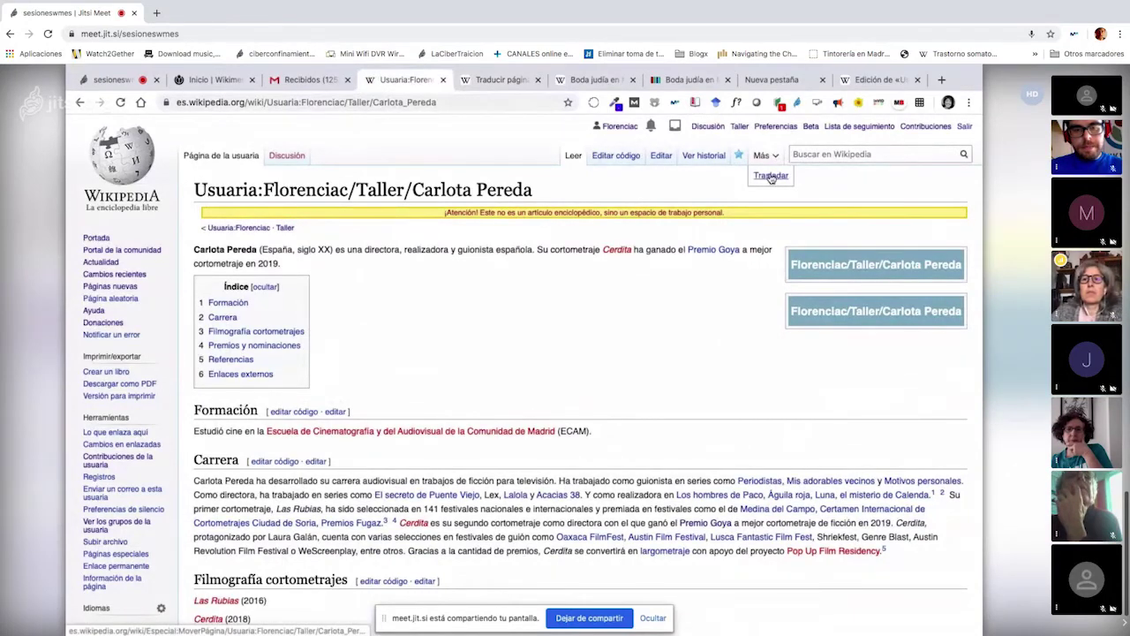
{"action": "left_click", "coordinate": [771, 177]}
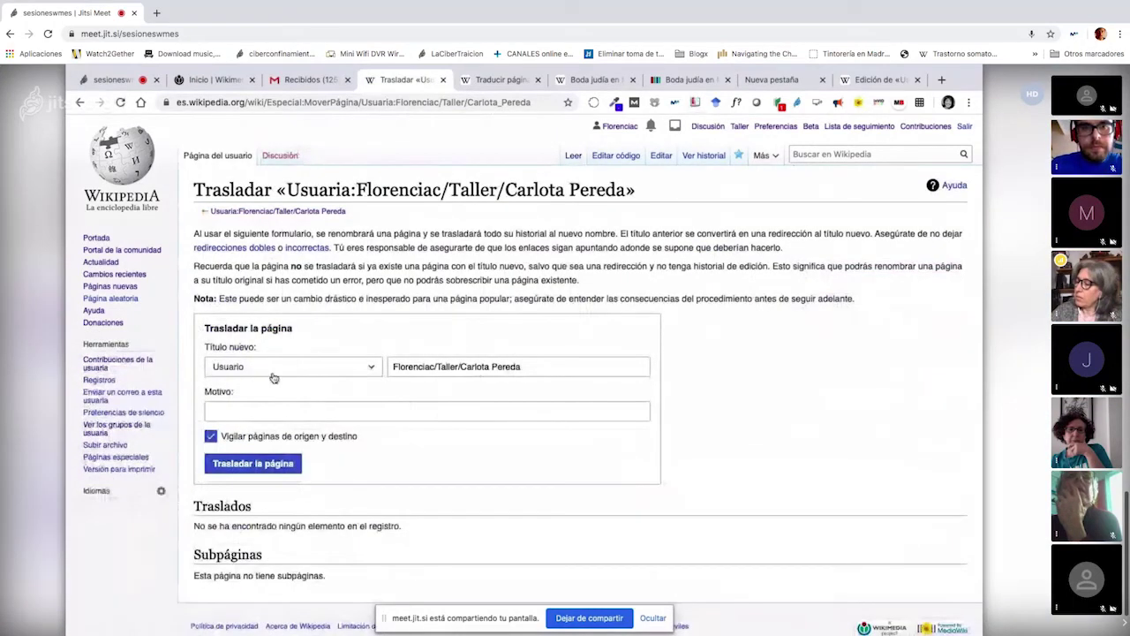
- Try out a move to the (Principal) namespace with the title shortened to "Carlota Pereda", and return to the draft without moving it
{"action": "left_click", "coordinate": [372, 369]}
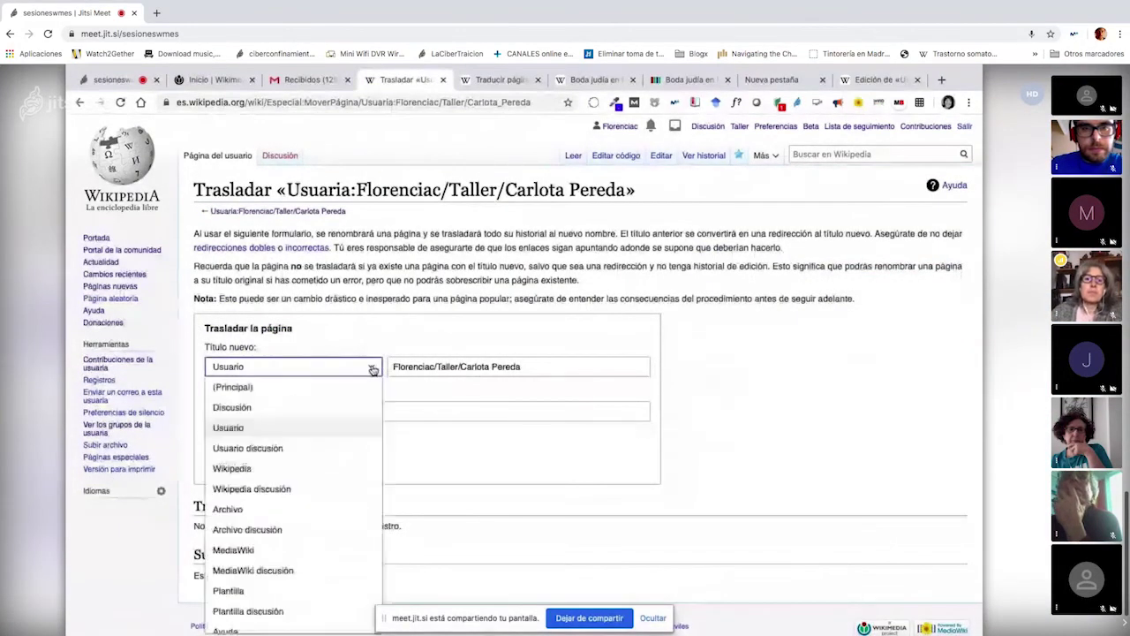
{"action": "left_click", "coordinate": [249, 389]}
{"action": "left_click", "coordinate": [461, 366]}
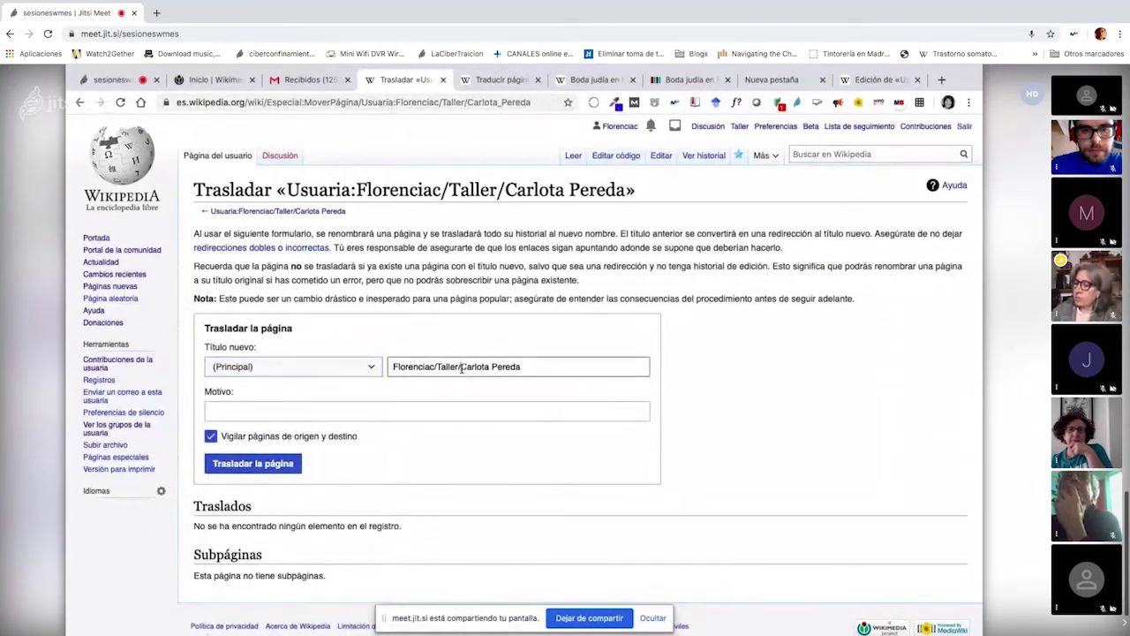
{"action": "left_click_drag", "start_coordinate": [461, 367], "coordinate": [384, 367]}
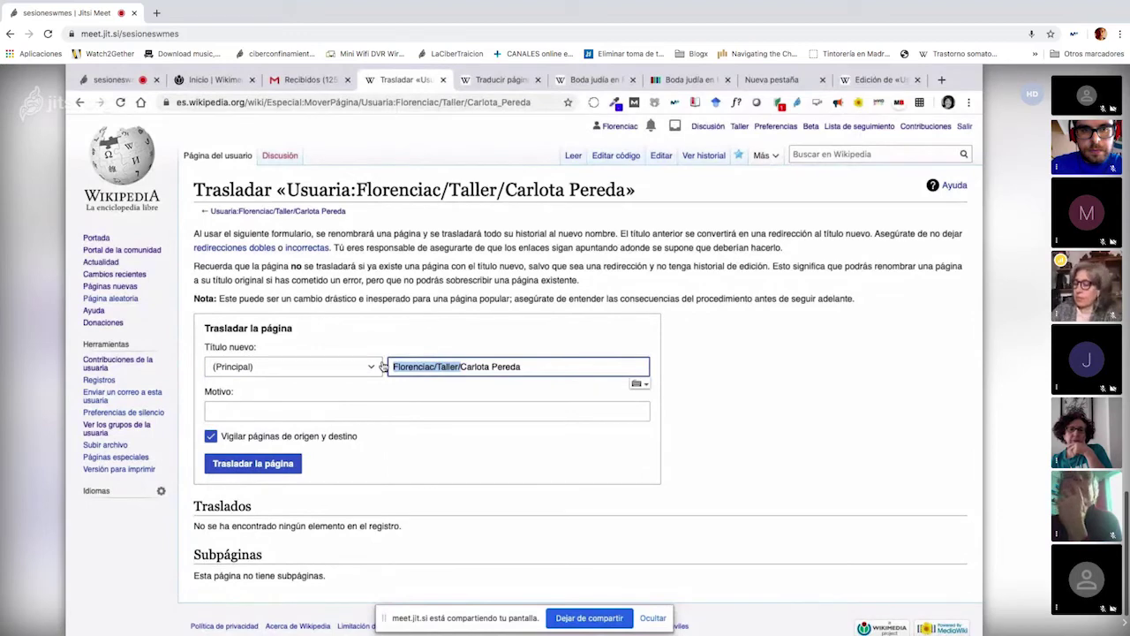
{"action": "key", "text": "BackSpace"}
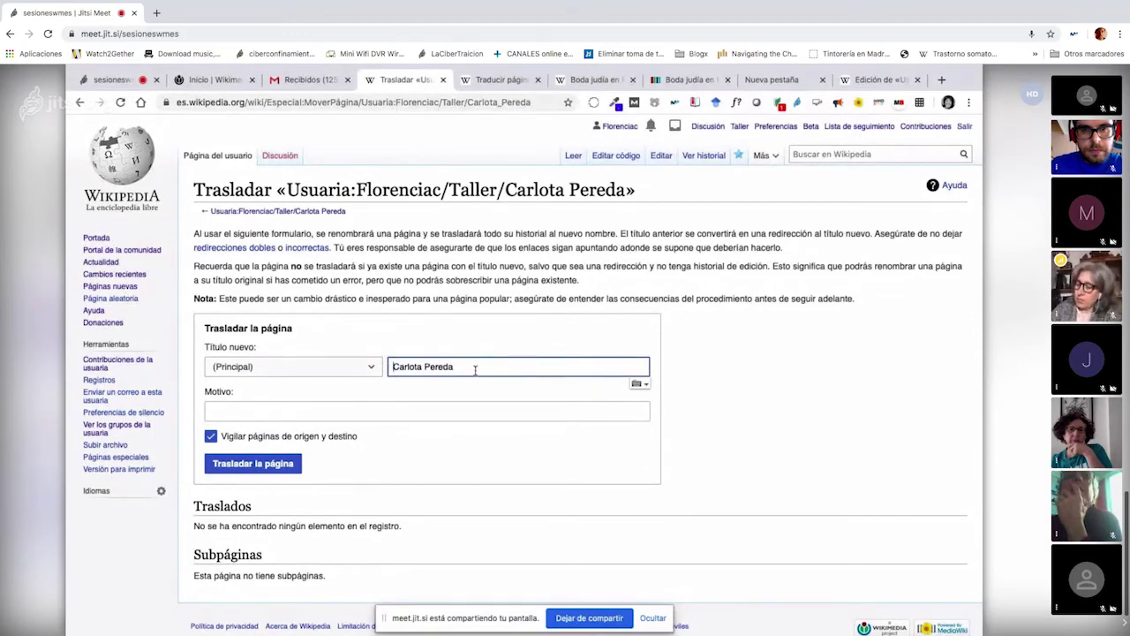
{"action": "key", "text": "ctrl+z"}
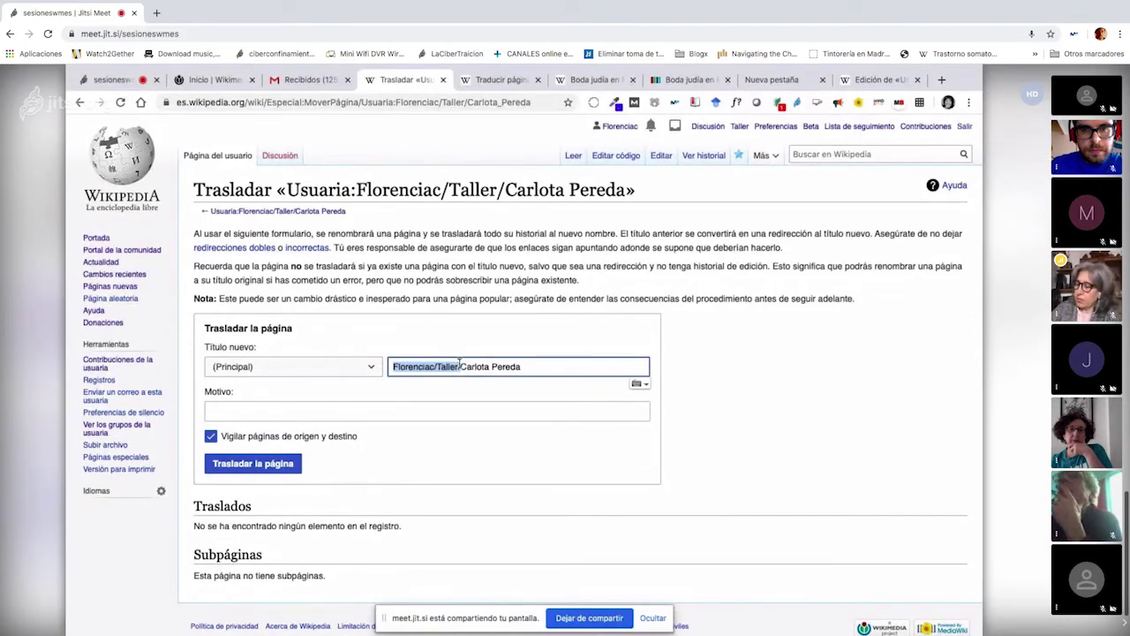
{"action": "left_click", "coordinate": [460, 364]}
{"action": "left_click_drag", "start_coordinate": [460, 366], "coordinate": [393, 368]}
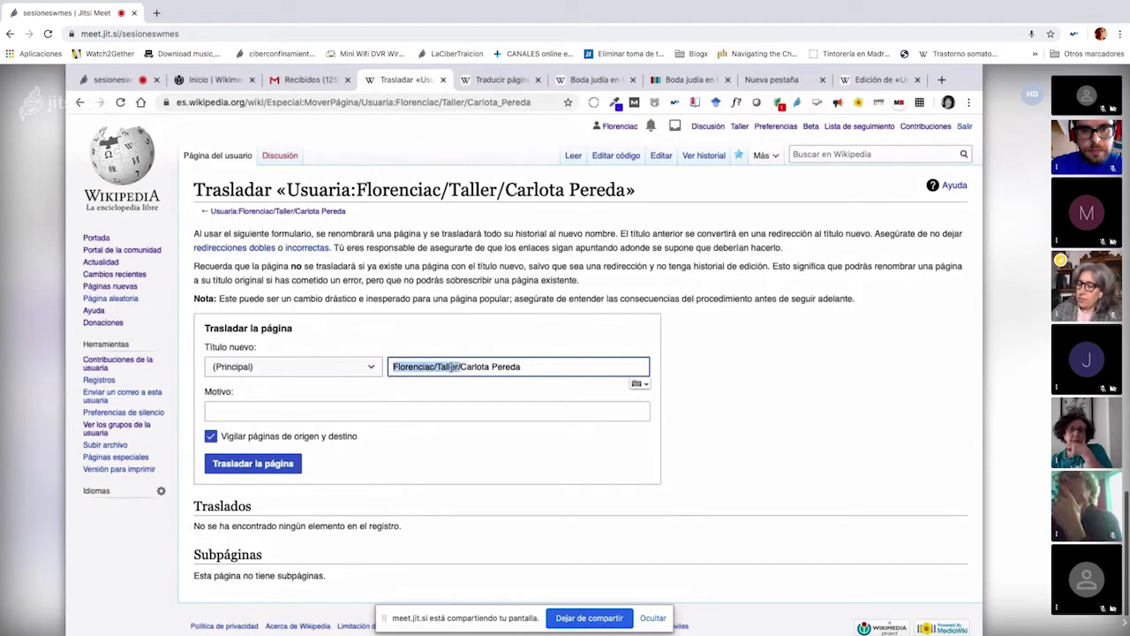
{"action": "key", "text": "BackSpace"}
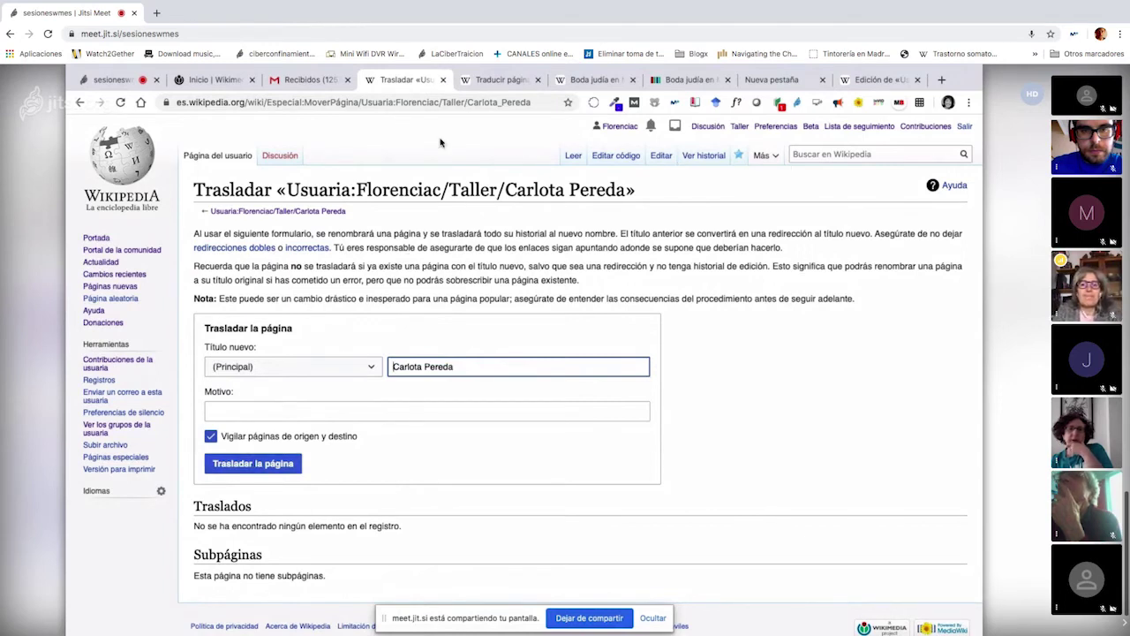
{"action": "left_click", "coordinate": [220, 156]}
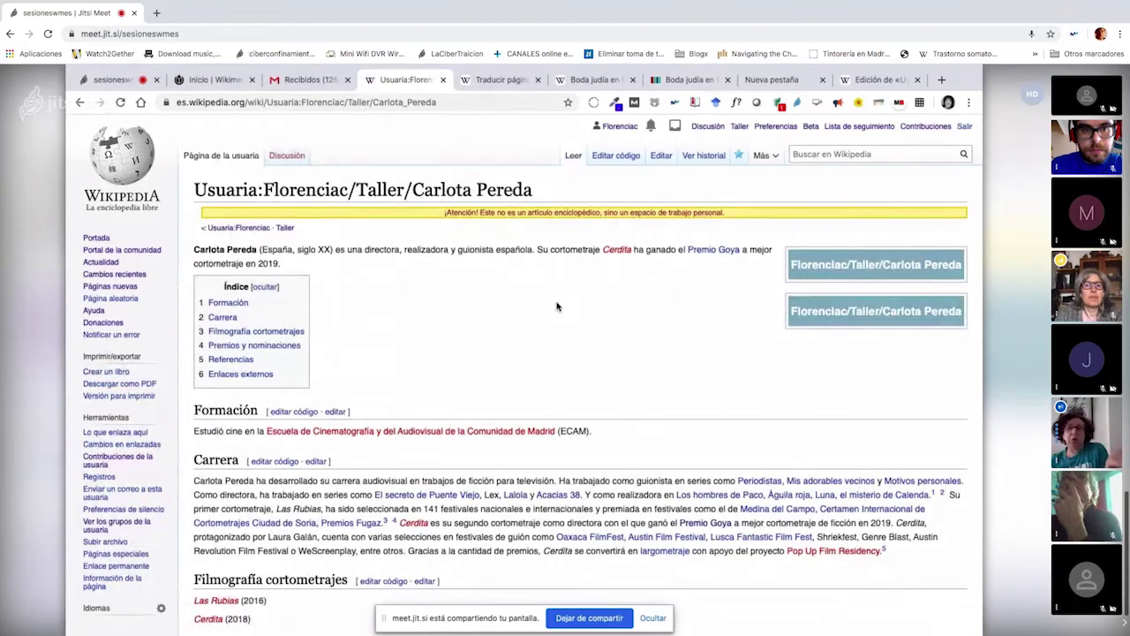
- Search Wikipedia for "Maldita.es" and open the article
{"action": "left_click", "coordinate": [823, 156]}
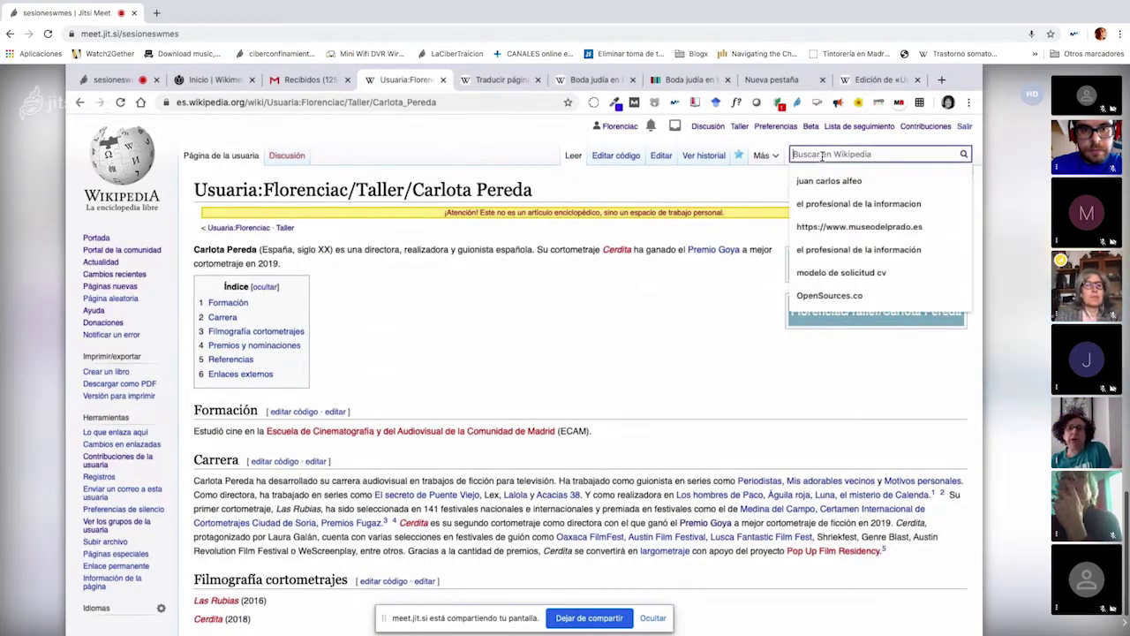
{"action": "type", "text": "maldi"}
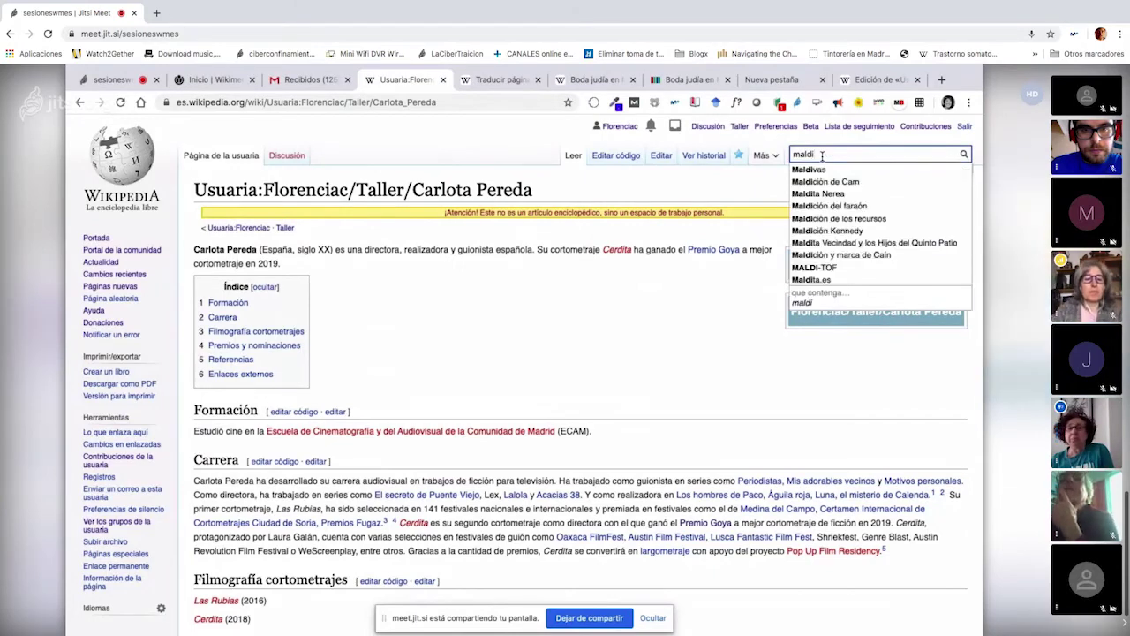
{"action": "key", "text": "Down"}
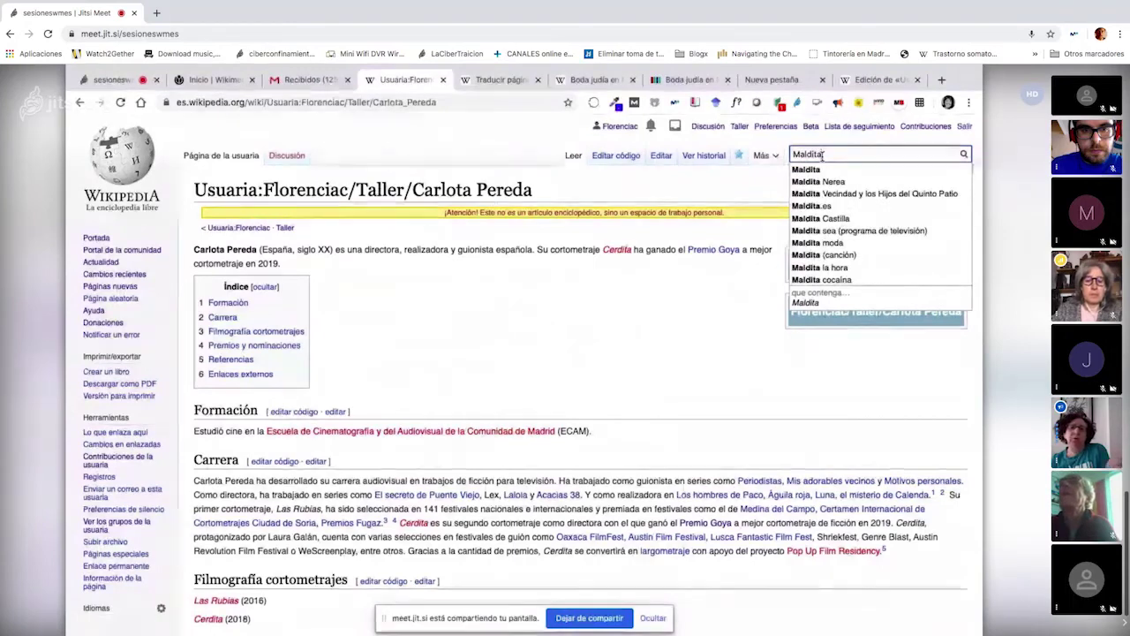
{"action": "type", "text": ".es"}
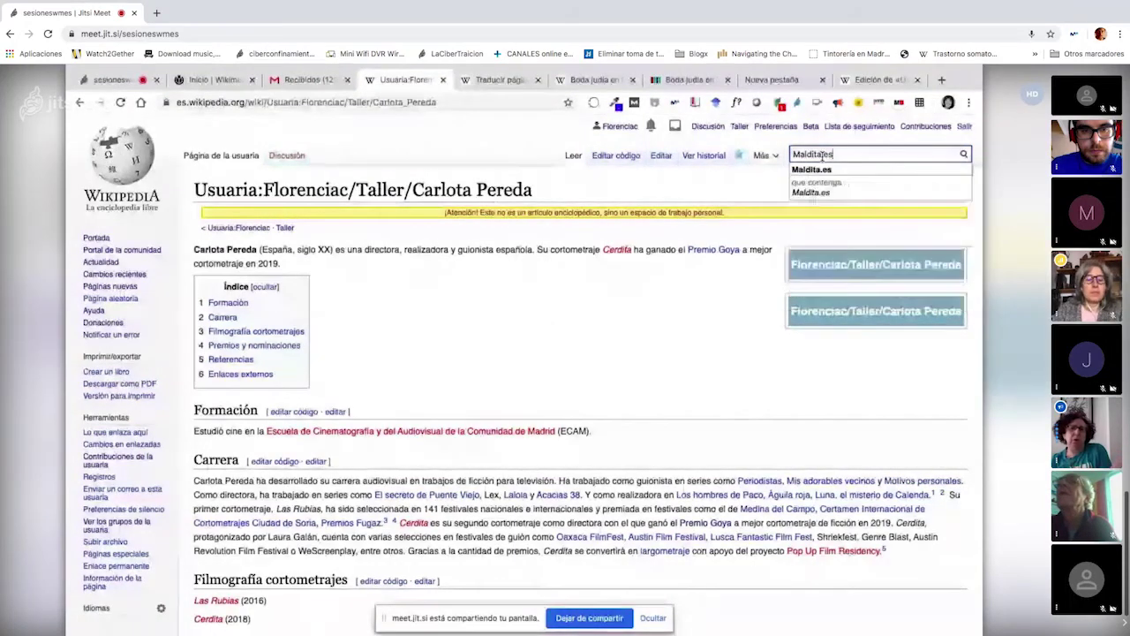
{"action": "key", "text": "Return"}
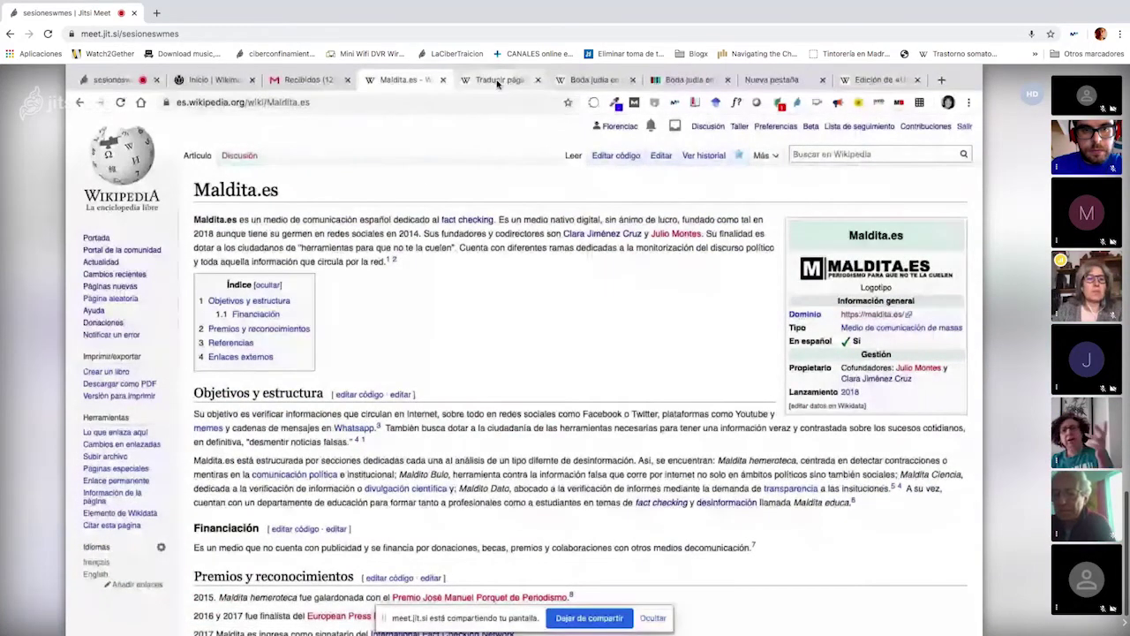
- Check the move form of the Maldita.es article and return to the article
{"action": "mouse_move", "coordinate": [761, 155]}
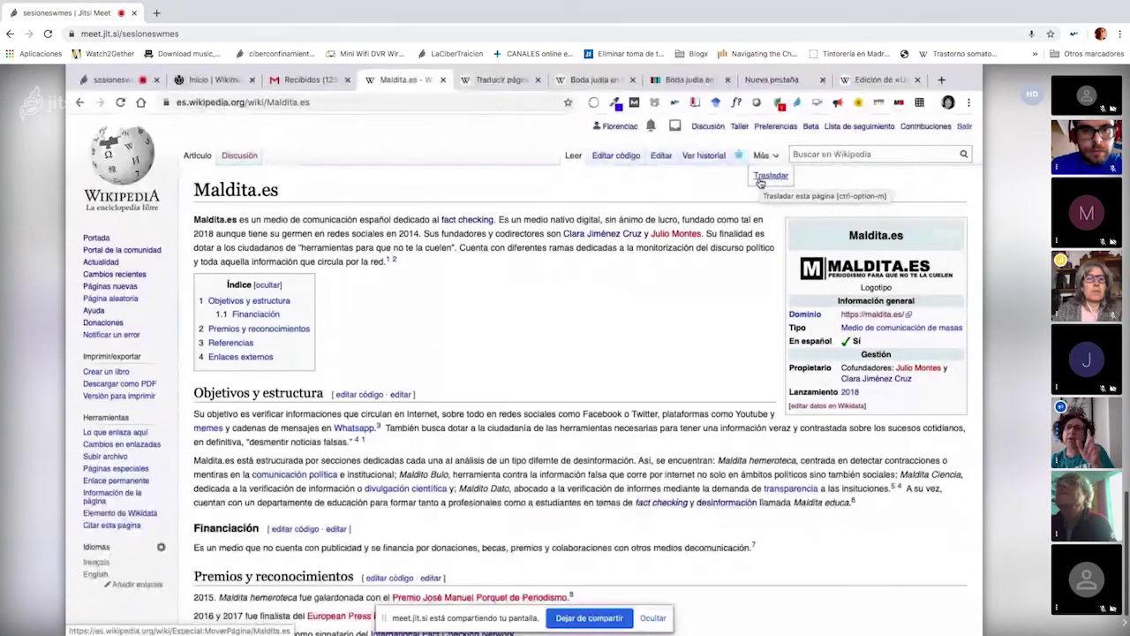
{"action": "left_click", "coordinate": [761, 180]}
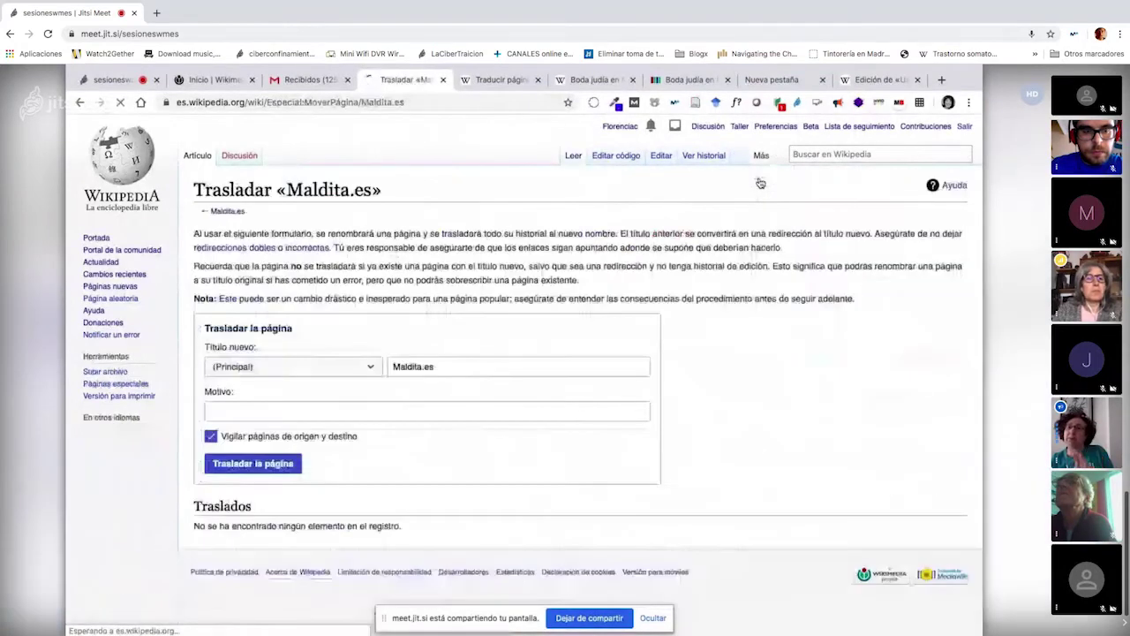
{"action": "left_click", "coordinate": [80, 104]}
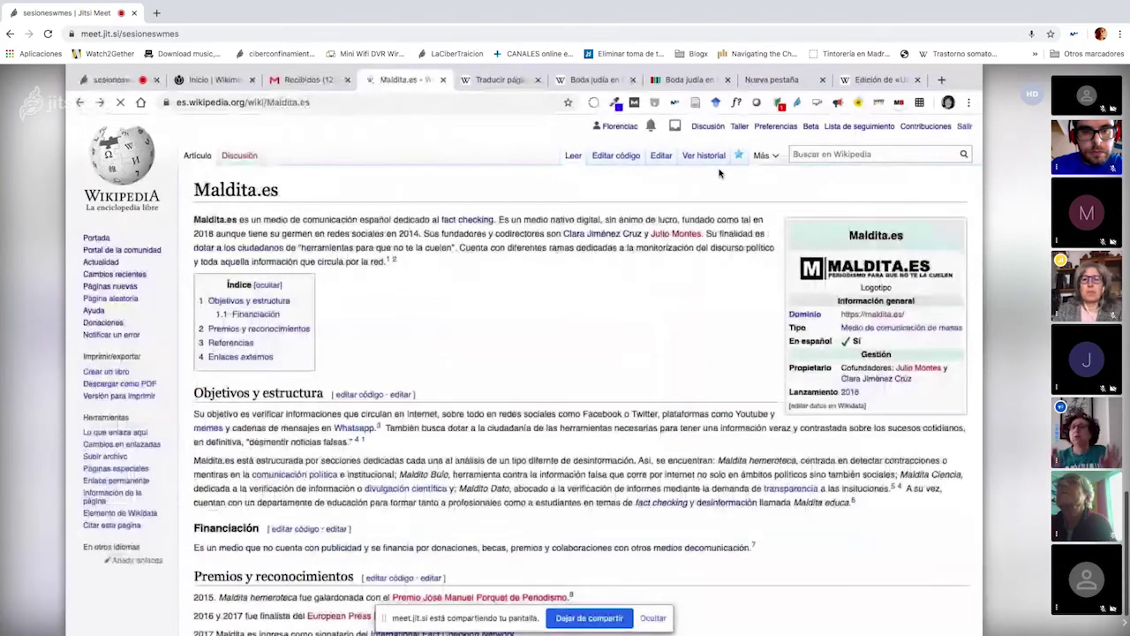
- Open the revision history of Maldita.es and highlight its oldest revision, from 18:09 on 28 mar 2020
{"action": "left_click", "coordinate": [703, 156]}
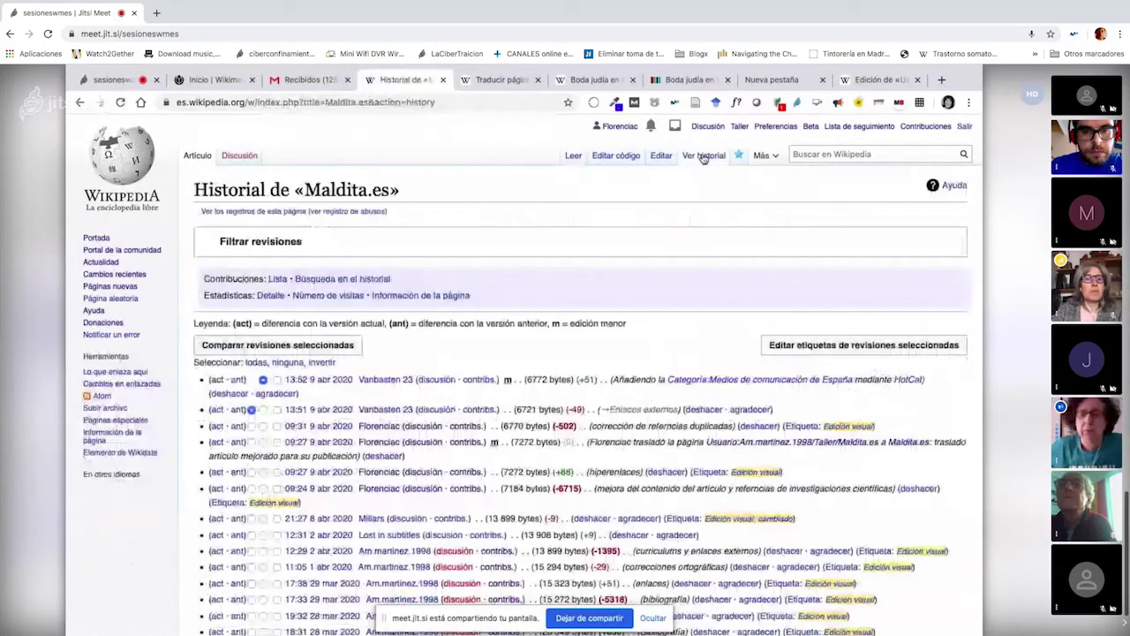
{"action": "scroll", "coordinate": [632, 358], "scroll_direction": "down", "scroll_amount": 3}
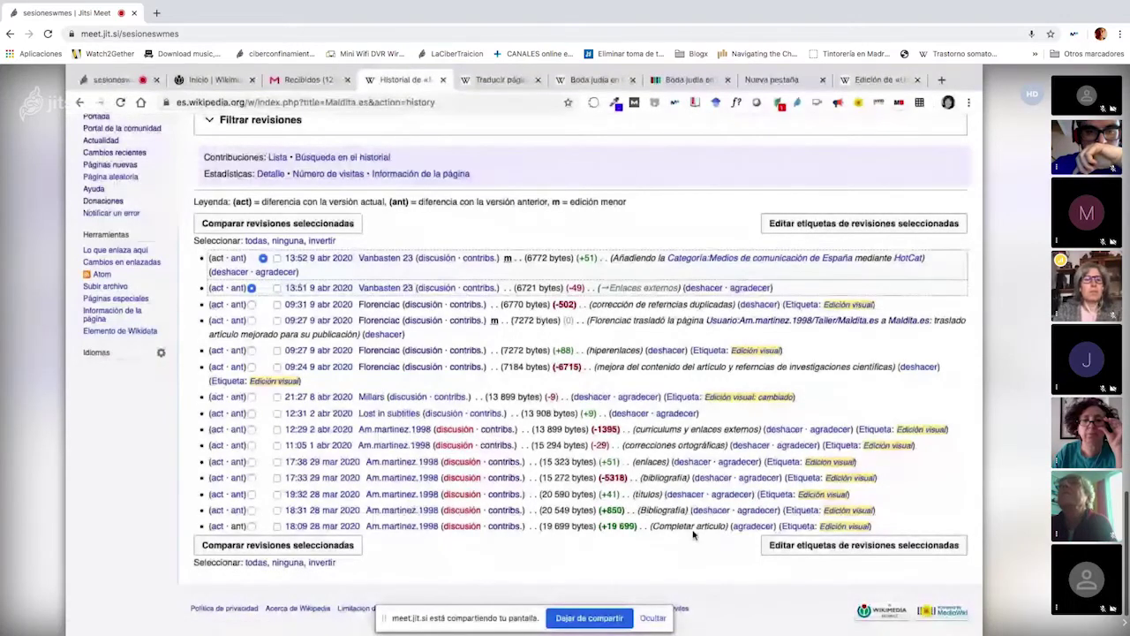
{"action": "left_click_drag", "start_coordinate": [207, 526], "coordinate": [777, 527]}
{"action": "left_click", "coordinate": [874, 527]}
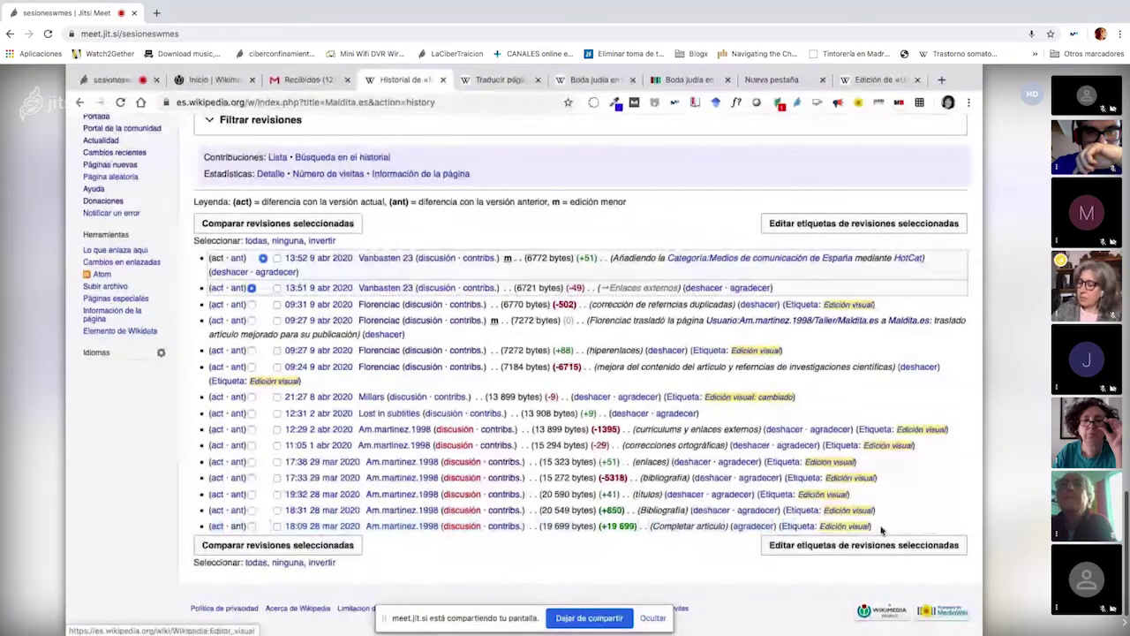
{"action": "triple_click", "coordinate": [843, 524]}
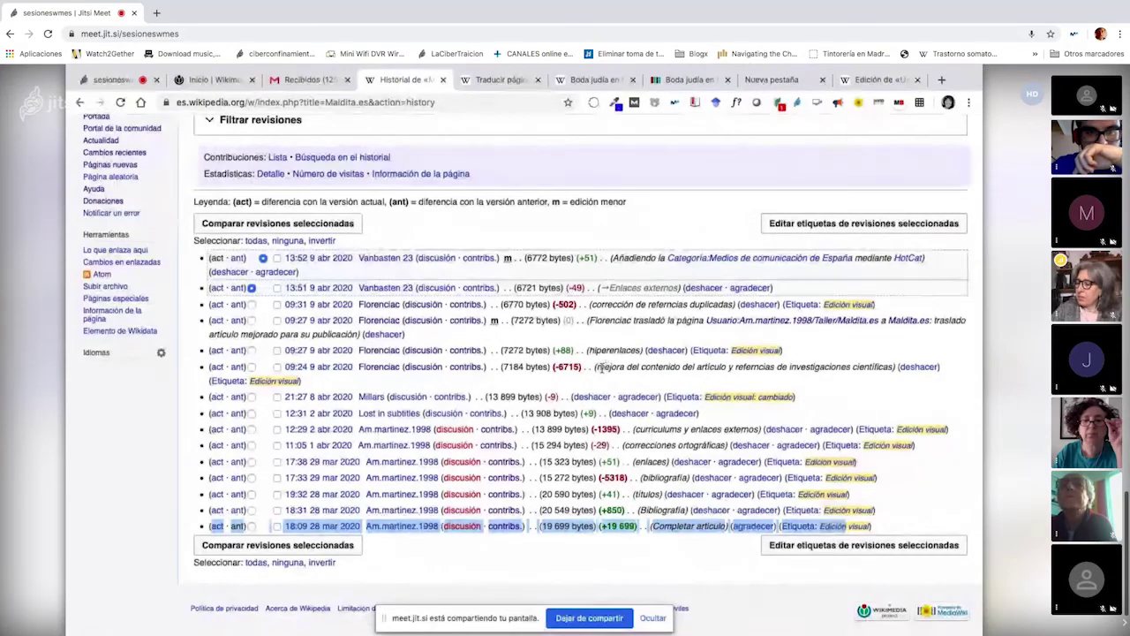
- Highlight the 9 abr 2020 history entries for the 09:24 content improvement and the 09:27 move out of the Taller
{"action": "left_click_drag", "start_coordinate": [600, 366], "coordinate": [390, 367]}
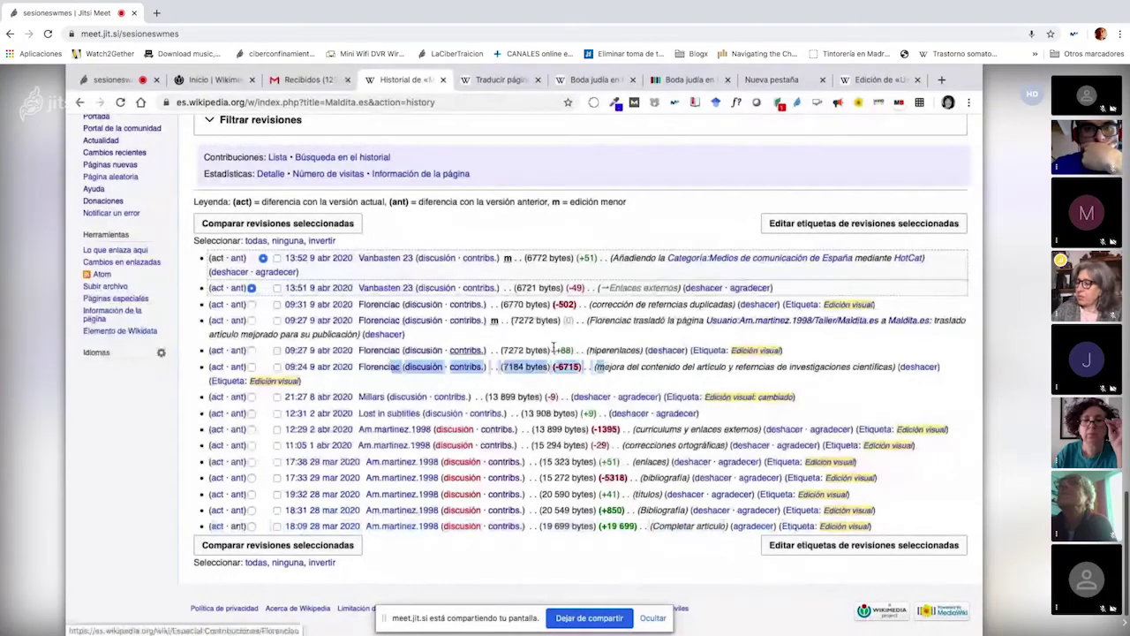
{"action": "left_click", "coordinate": [624, 335]}
{"action": "left_click_drag", "start_coordinate": [659, 320], "coordinate": [210, 320]}
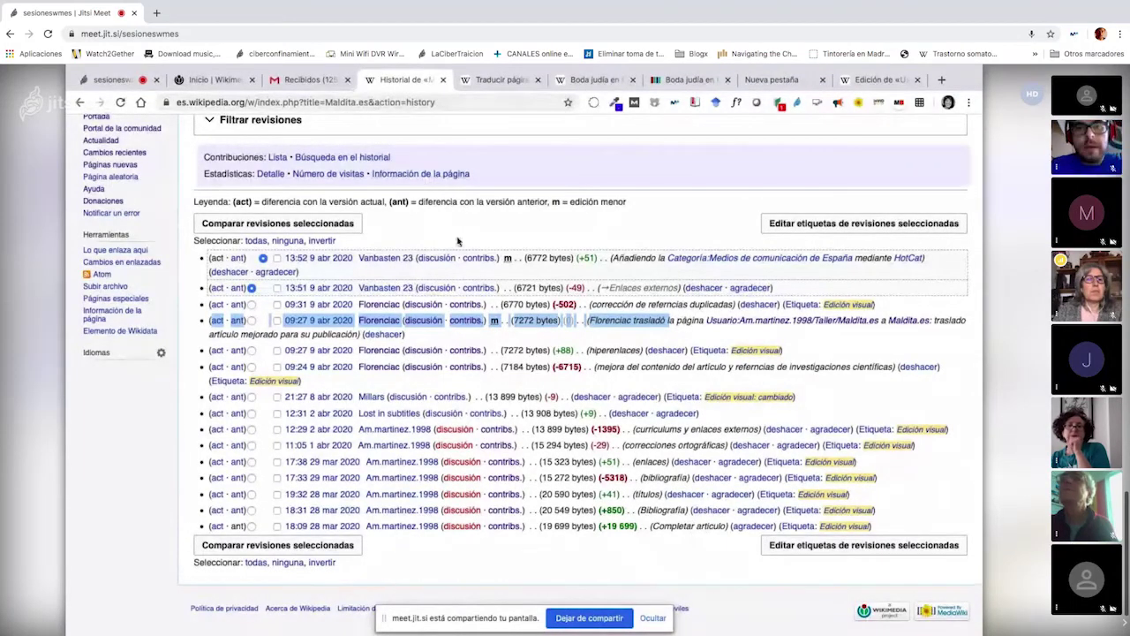
- Stop sharing the screen and show the Jitsi Meet participants in tile view
{"action": "left_click", "coordinate": [592, 621]}
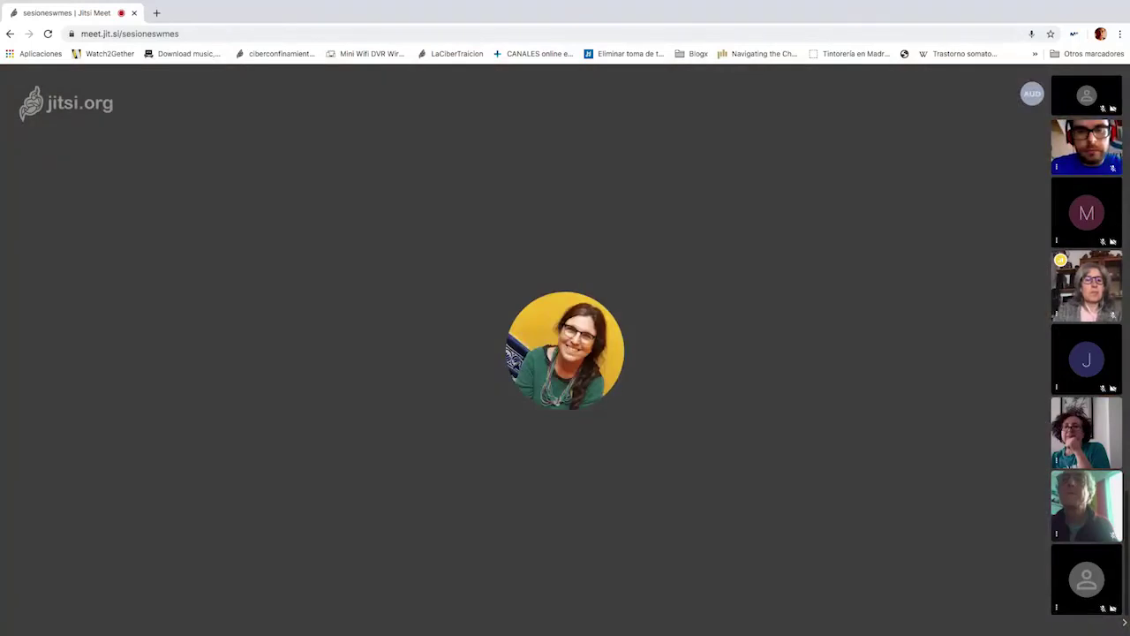
{"action": "mouse_move", "coordinate": [875, 568]}
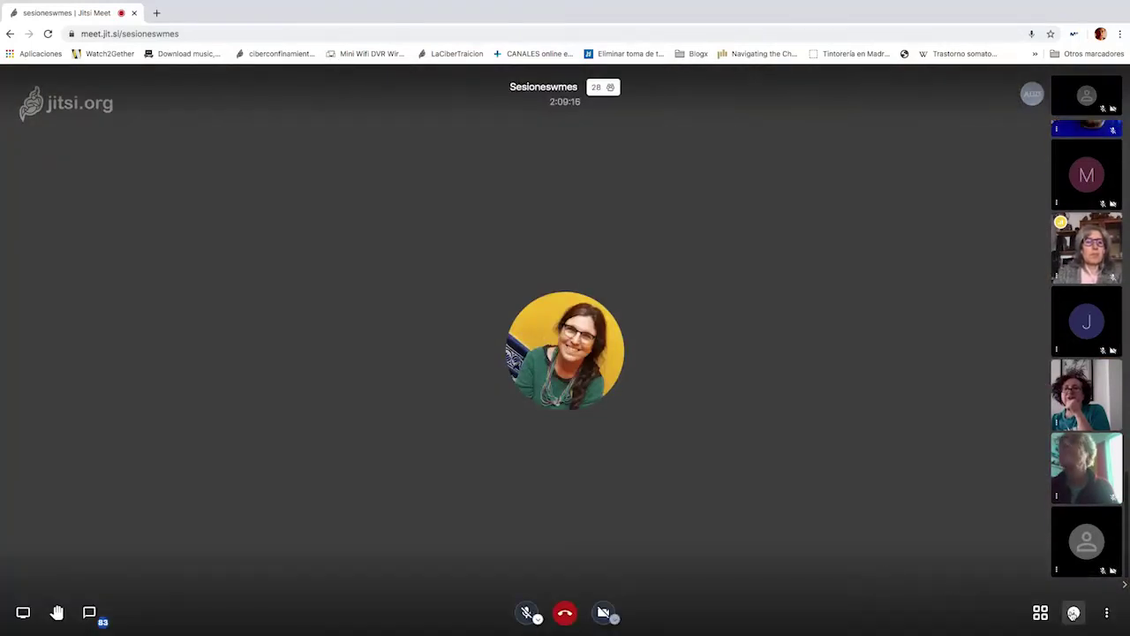
{"action": "left_click", "coordinate": [1040, 612]}
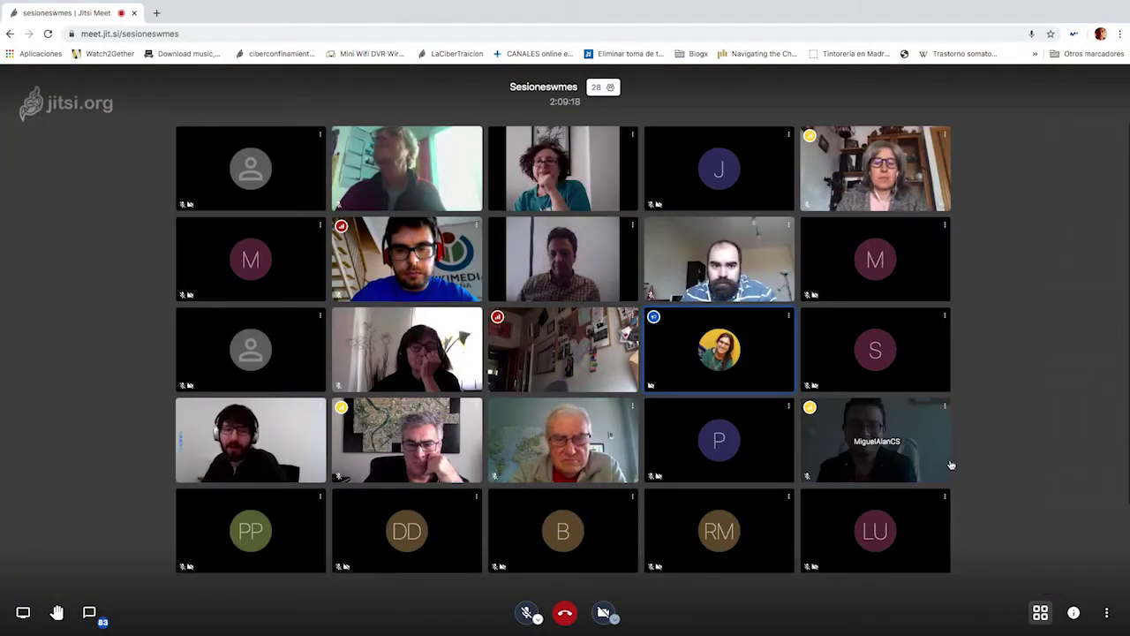
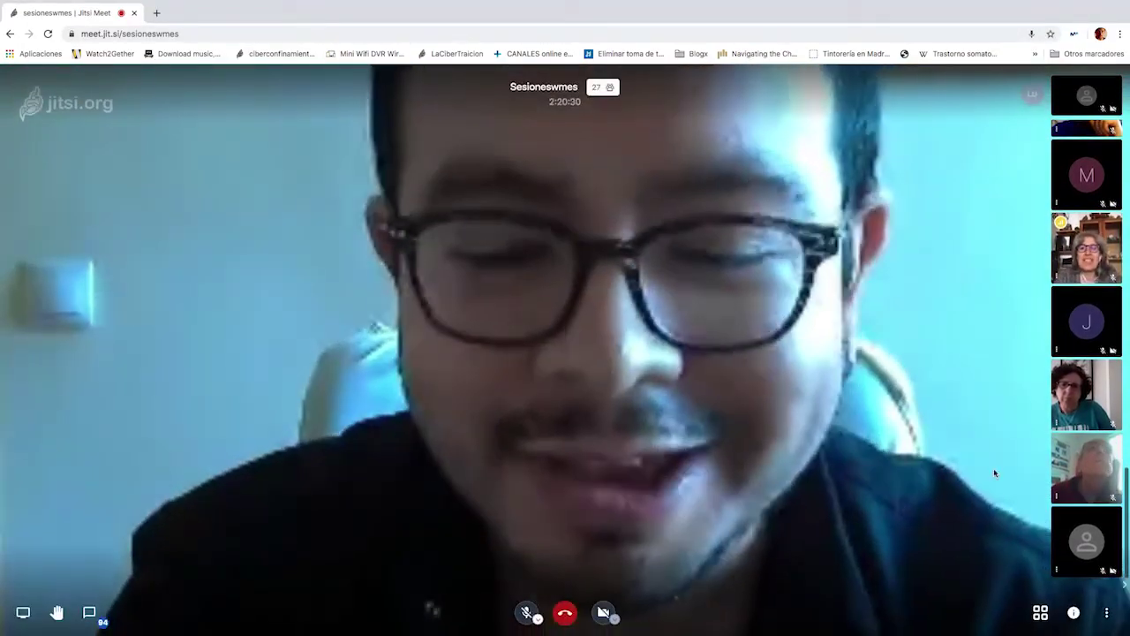
{"action": "left_click", "coordinate": [1040, 613]}
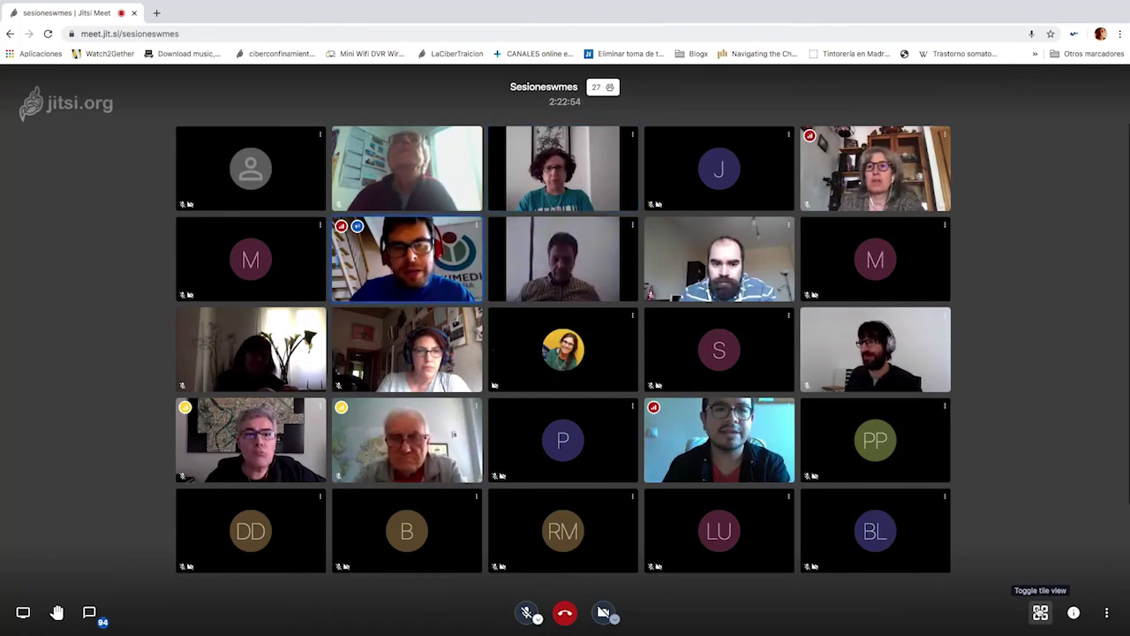
- Leave the tile view for the shared screen and open the move form of the article Boda judía en Marruecos
{"action": "left_click", "coordinate": [1040, 612]}
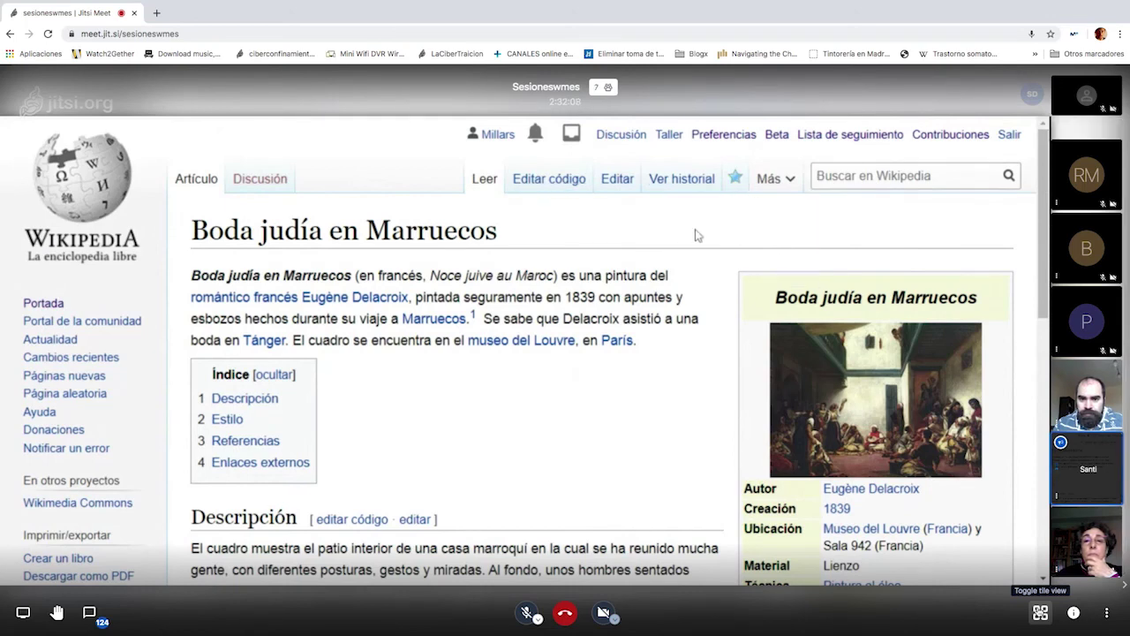
{"action": "mouse_move", "coordinate": [789, 190]}
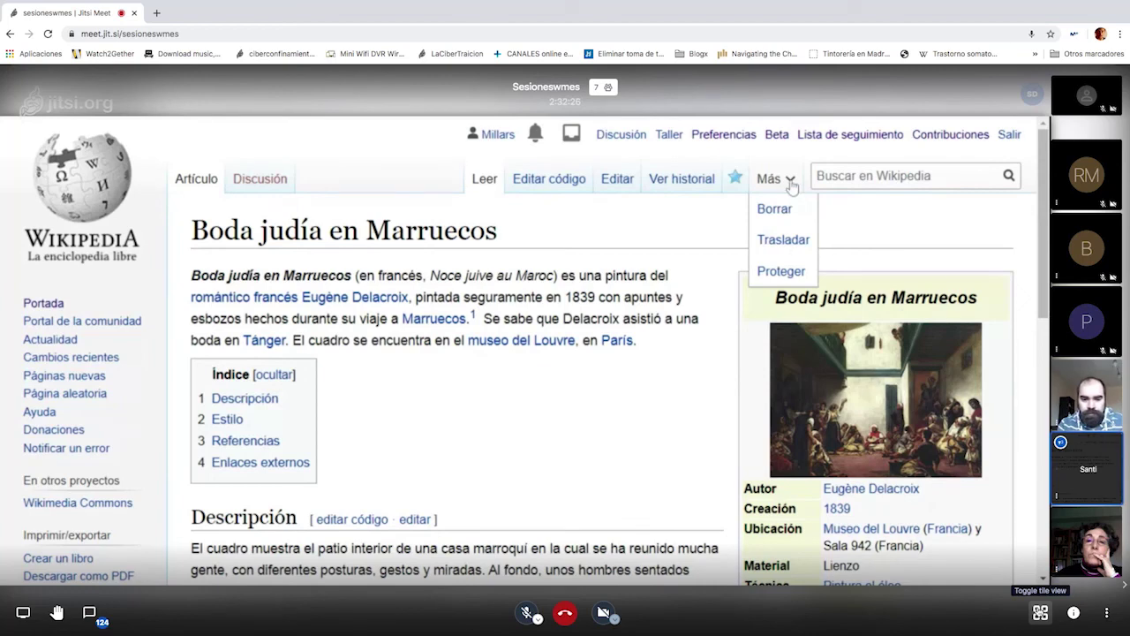
{"action": "left_click", "coordinate": [794, 244]}
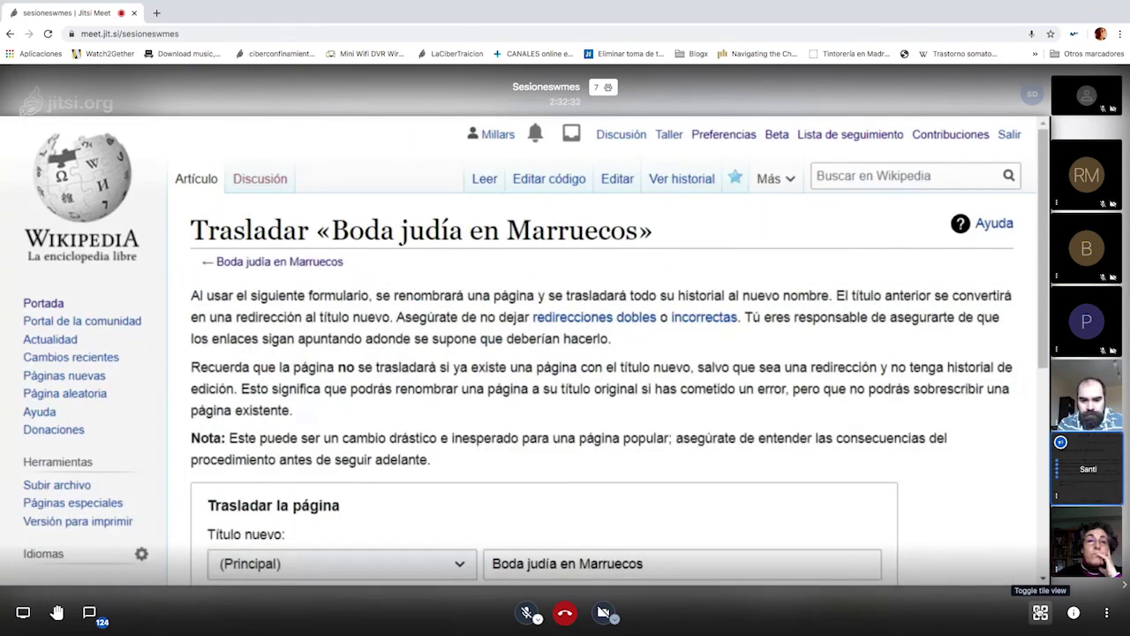
{"action": "scroll", "coordinate": [592, 250], "scroll_direction": "down", "scroll_amount": 4}
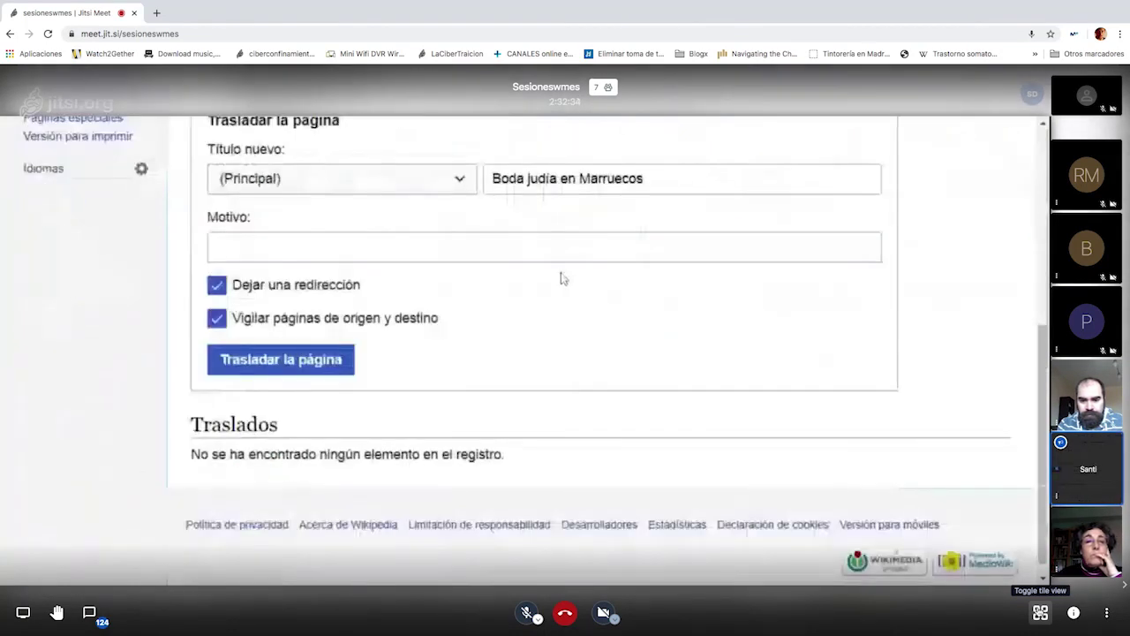
{"action": "scroll", "coordinate": [560, 278], "scroll_direction": "up", "scroll_amount": 3}
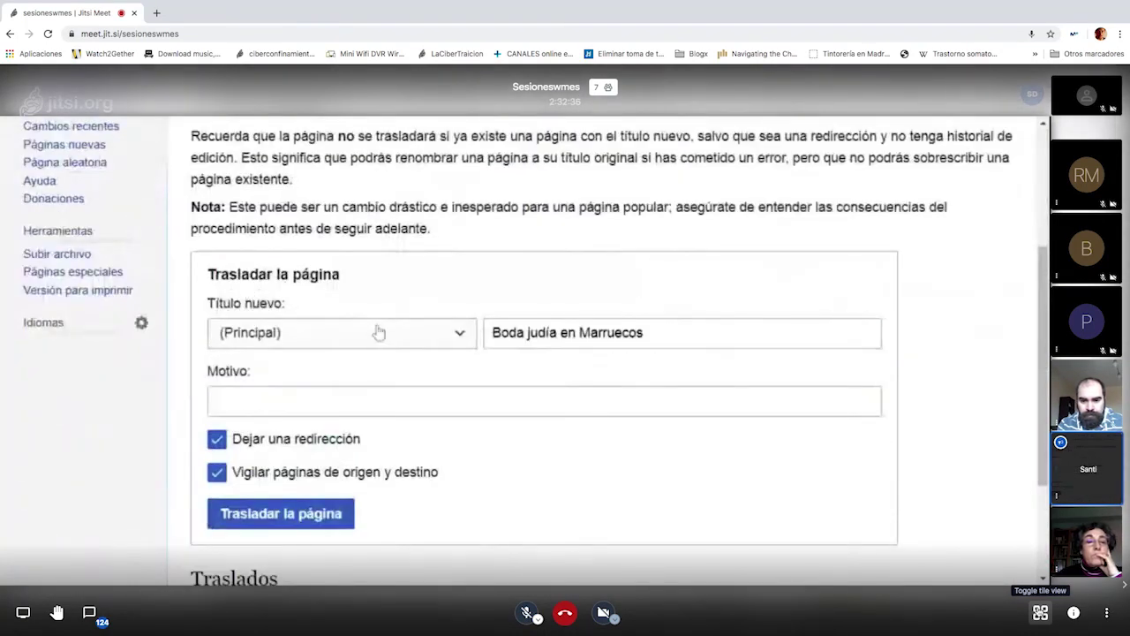
- Examine the namespaces offered for the new title in the move form, leaving (Principal) selected
{"action": "left_click", "coordinate": [329, 335]}
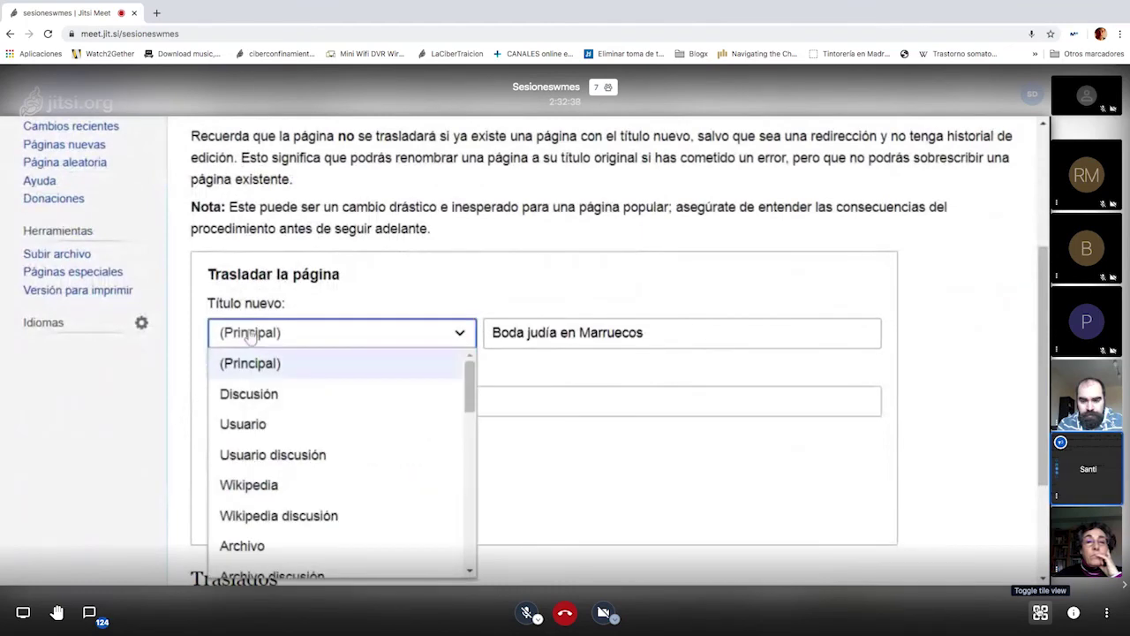
{"action": "left_click", "coordinate": [314, 336]}
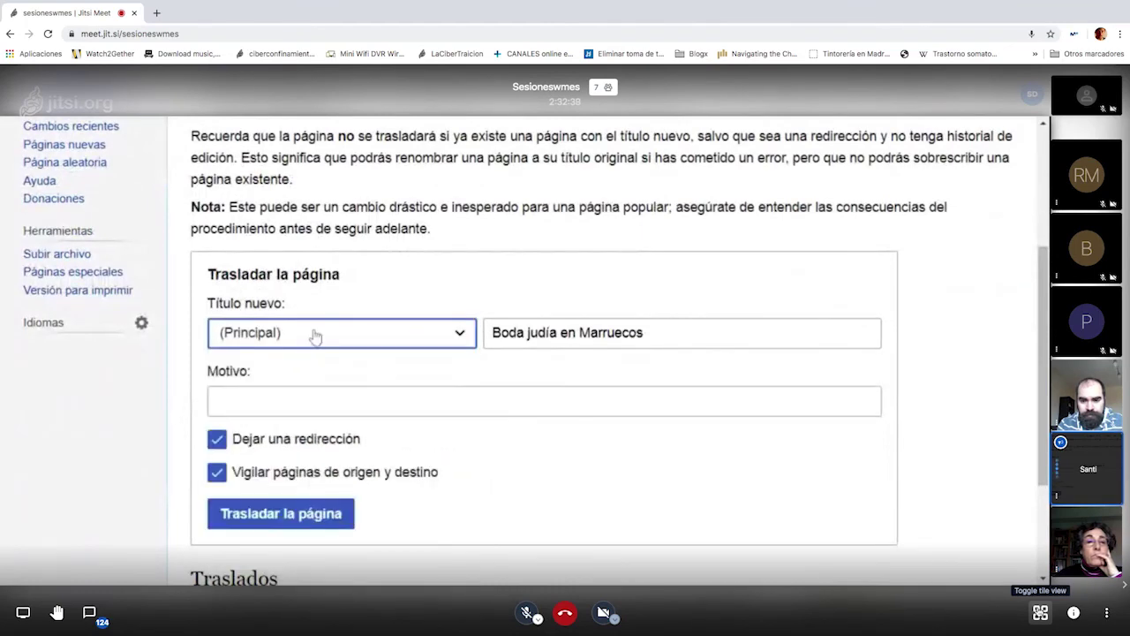
{"action": "left_click", "coordinate": [364, 344]}
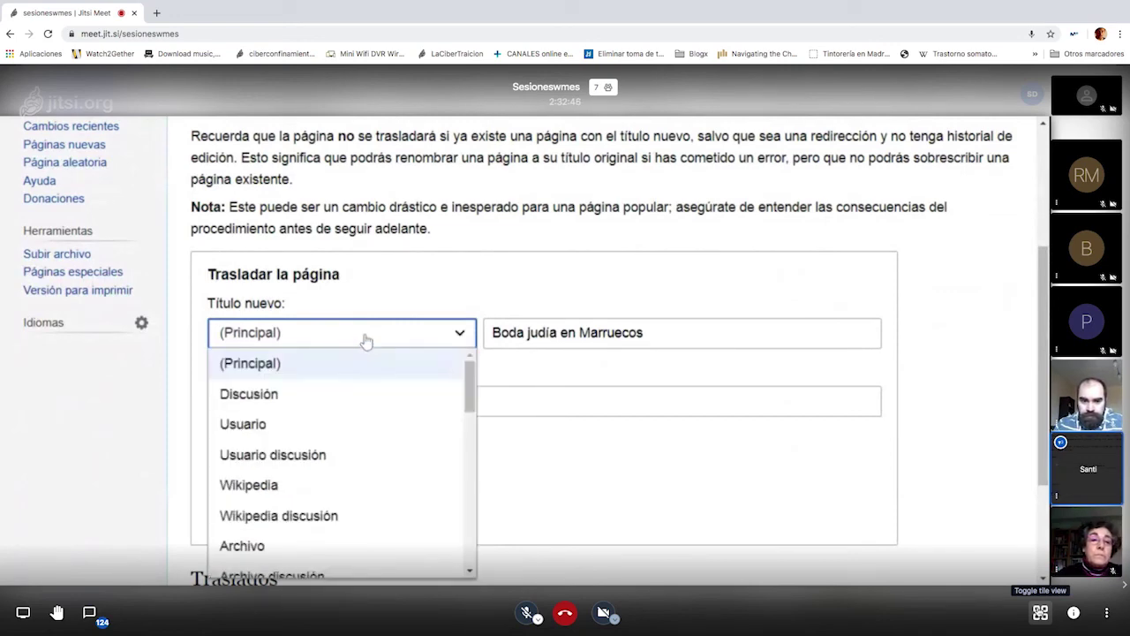
{"action": "left_click", "coordinate": [369, 341]}
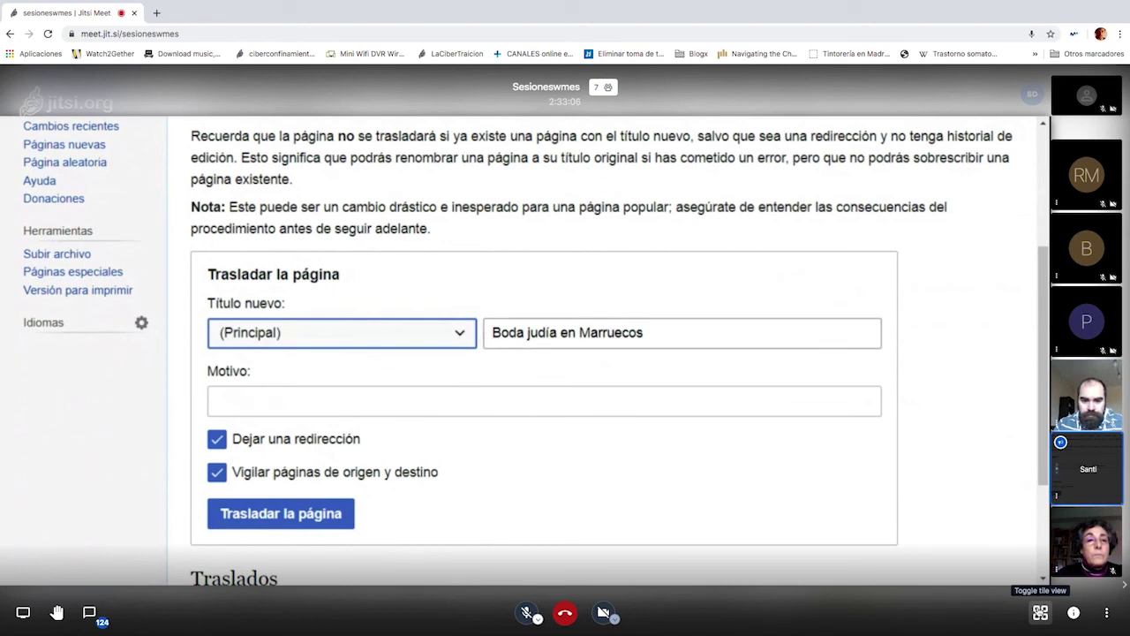
{"action": "left_click", "coordinate": [453, 339]}
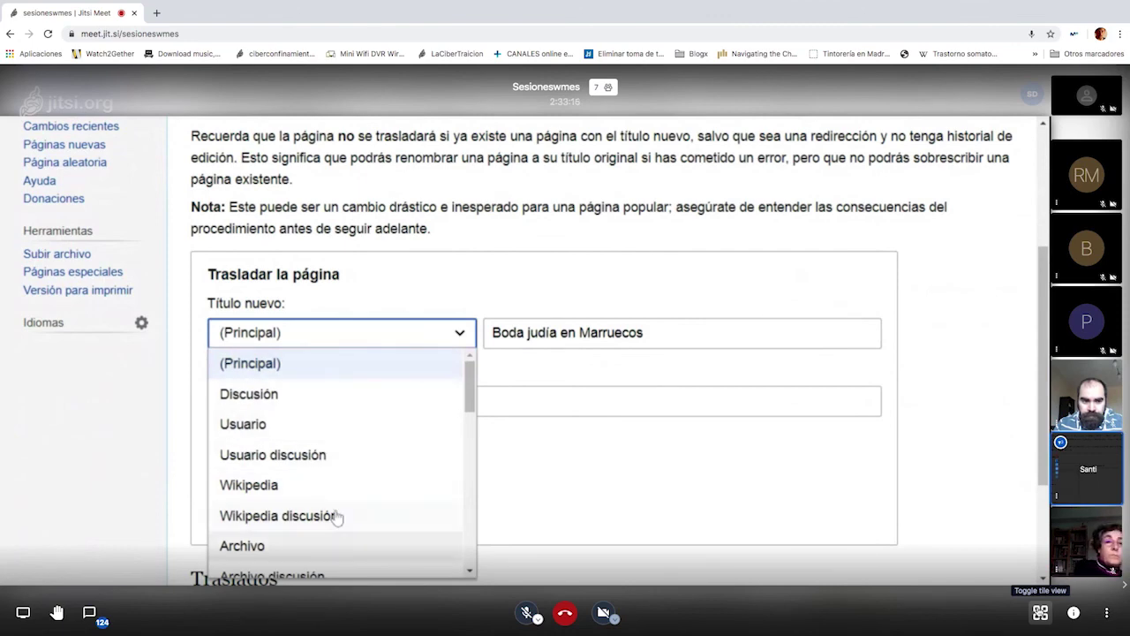
{"action": "left_click", "coordinate": [386, 336]}
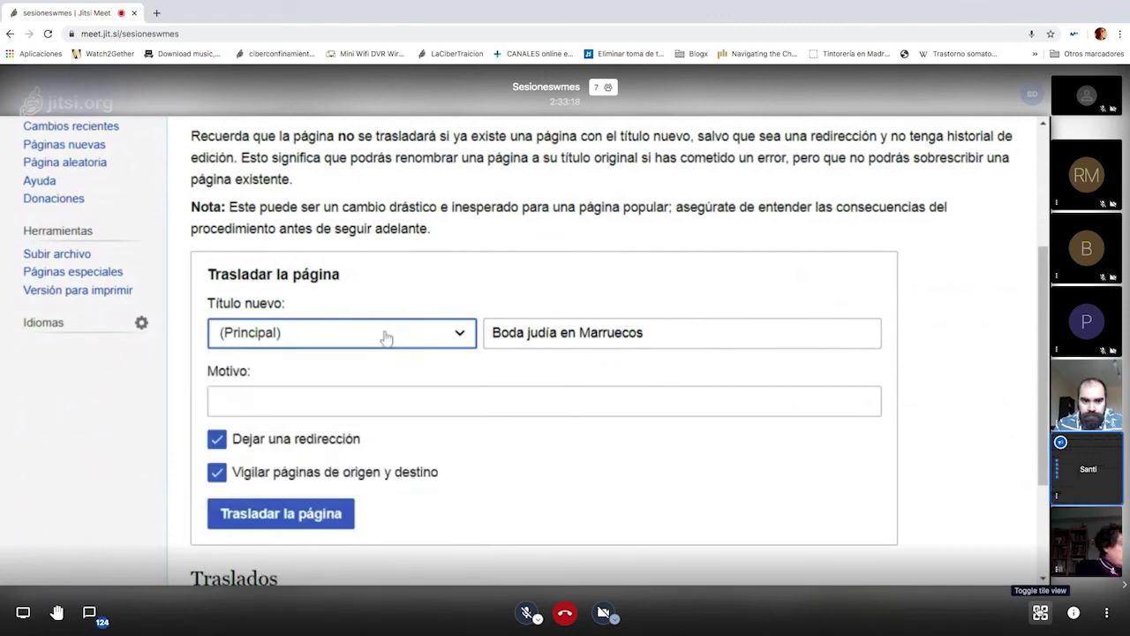
- Change the new title in the move form to Boda judía en Argelia
{"action": "left_click", "coordinate": [592, 333]}
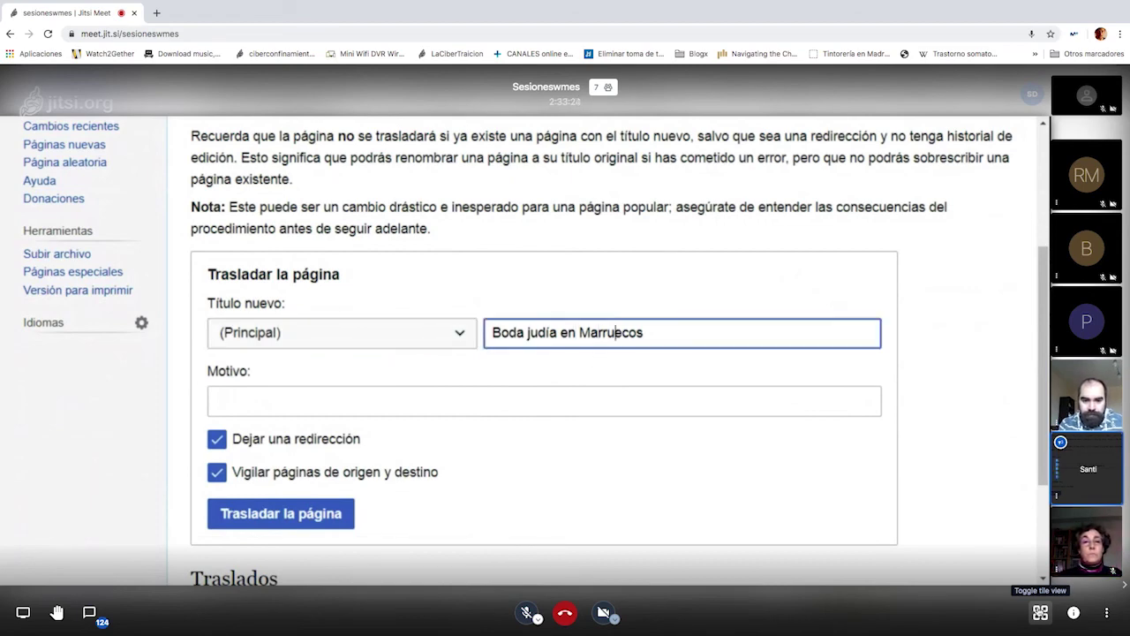
{"action": "key", "text": "BackSpace"}
{"action": "key", "text": "BackSpace"}
{"action": "key", "text": "BackSpace"}
{"action": "key", "text": "BackSpace"}
{"action": "key", "text": "BackSpace"}
{"action": "key", "text": "BackSpace"}
{"action": "key", "text": "BackSpace"}
{"action": "key", "text": "BackSpace"}
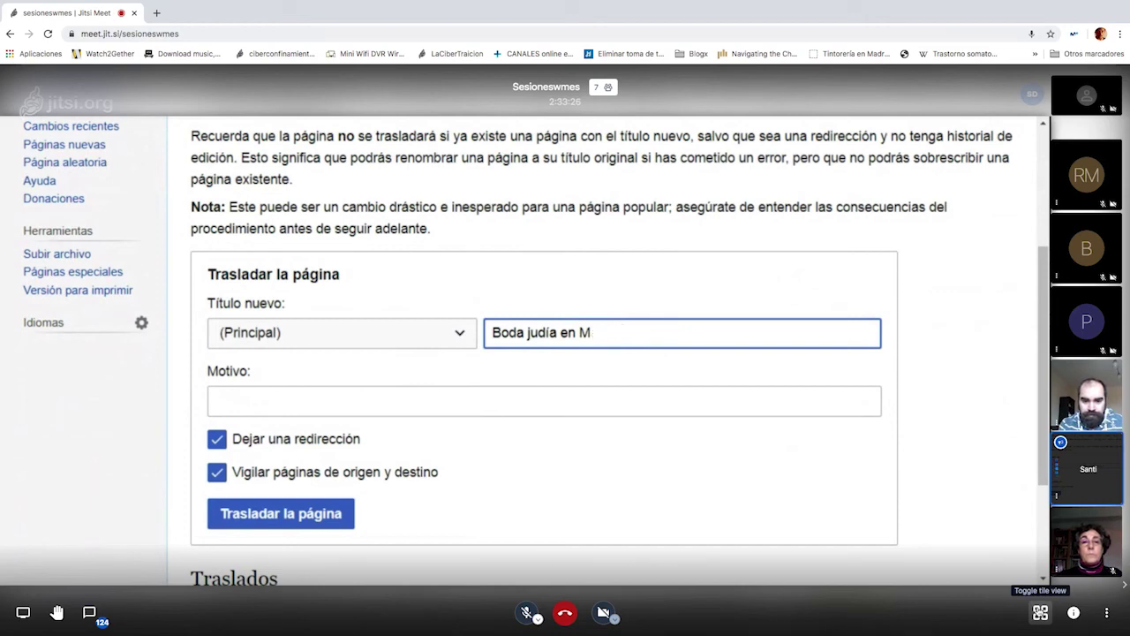
{"action": "key", "text": "BackSpace"}
{"action": "type", "text": "Argeli"}
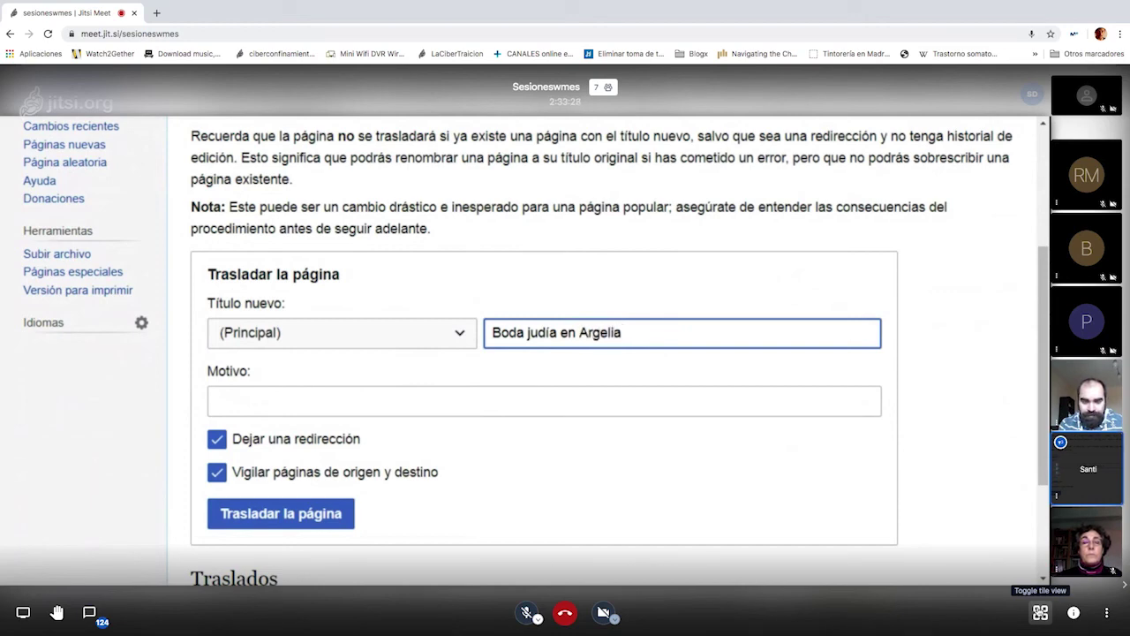
{"action": "type", "text": "a"}
- Enter error en el nombre as the reason for moving the page
{"action": "left_click", "coordinate": [217, 401]}
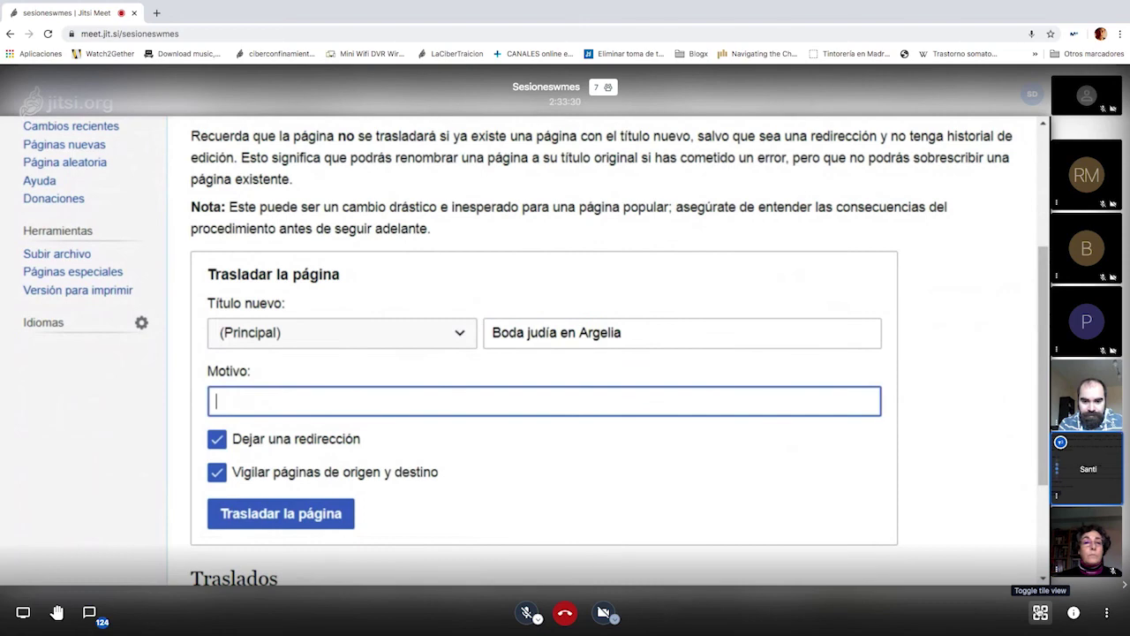
{"action": "type", "text": "error en "}
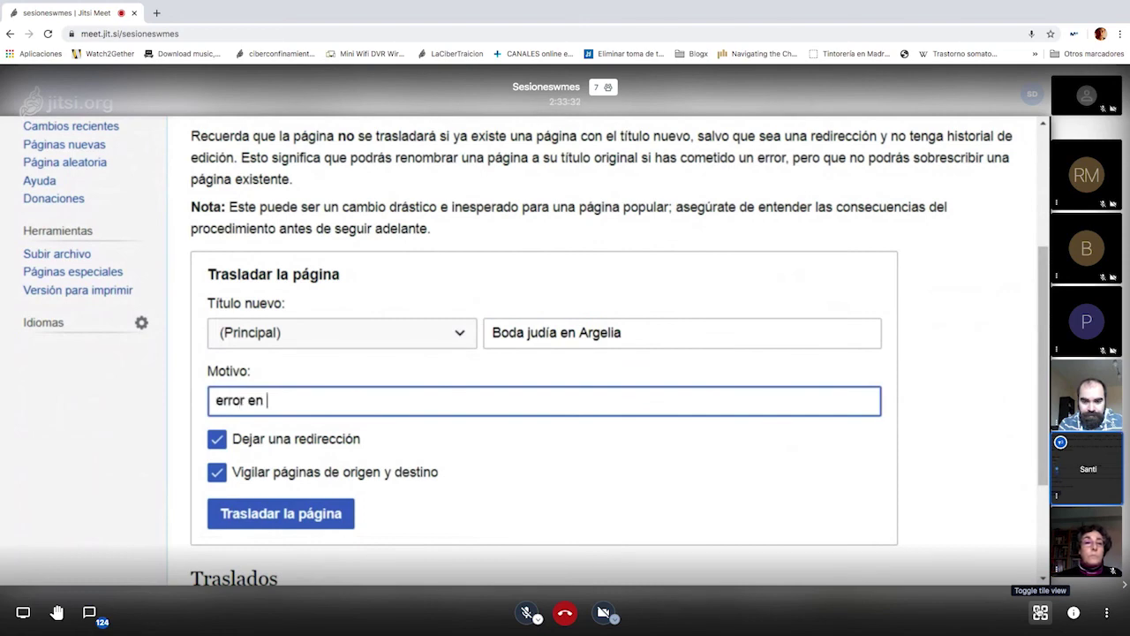
{"action": "type", "text": "el nomb"}
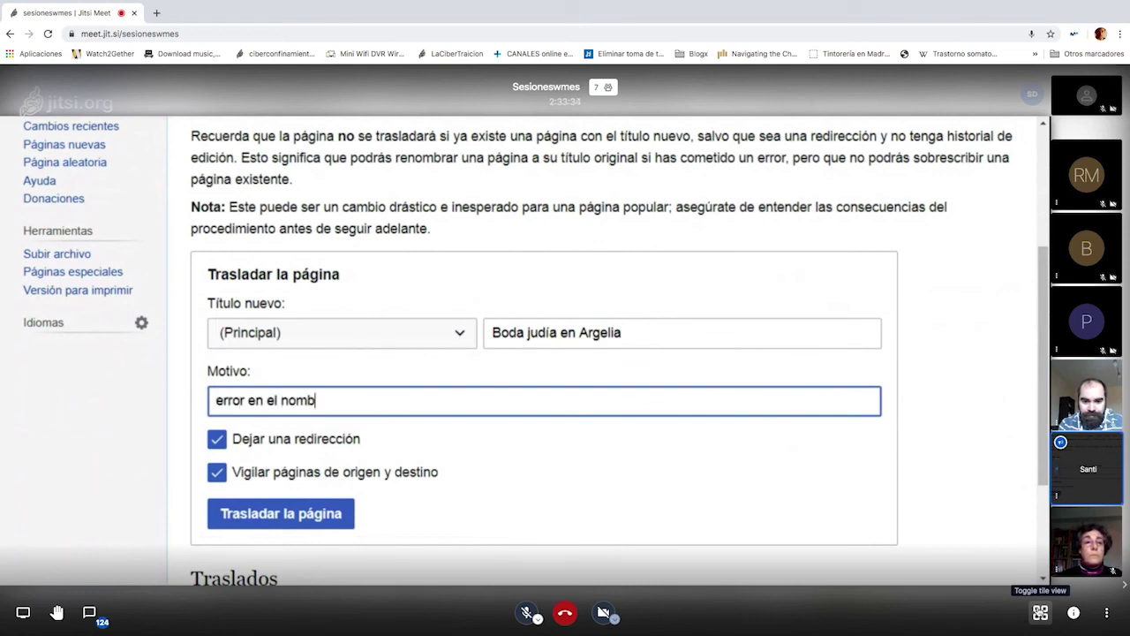
{"action": "type", "text": "re"}
- Demonstrate the Dejar una redirección option by turning it off and on again, leaving it enabled
{"action": "scroll", "coordinate": [279, 459], "scroll_direction": "down", "scroll_amount": 1}
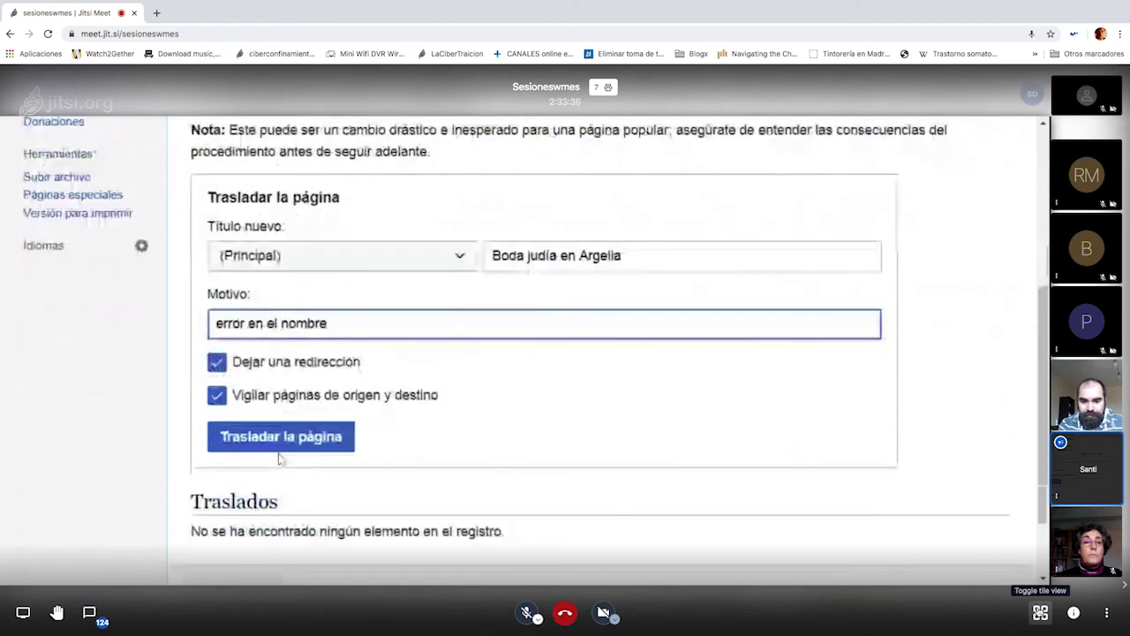
{"action": "left_click", "coordinate": [217, 362]}
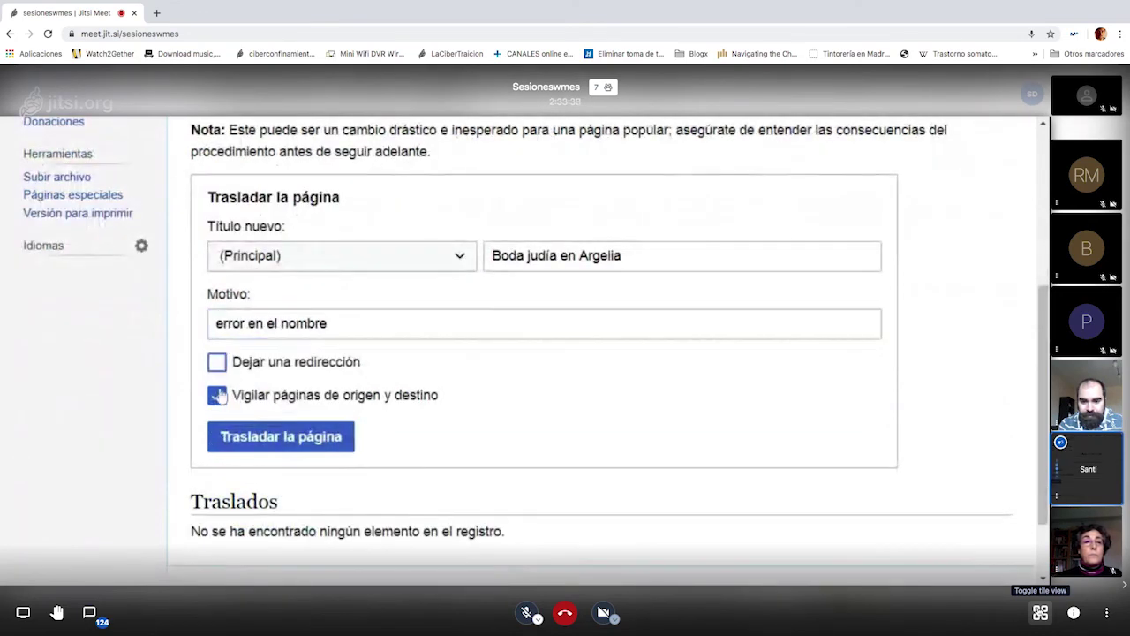
{"action": "key", "text": "space"}
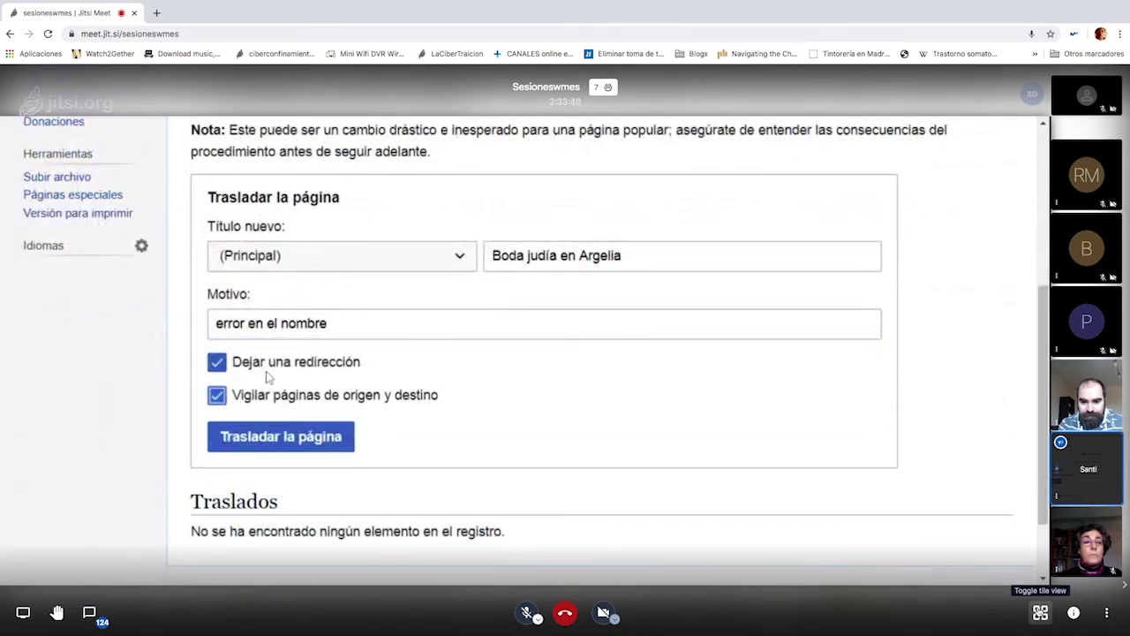
{"action": "left_click", "coordinate": [218, 365]}
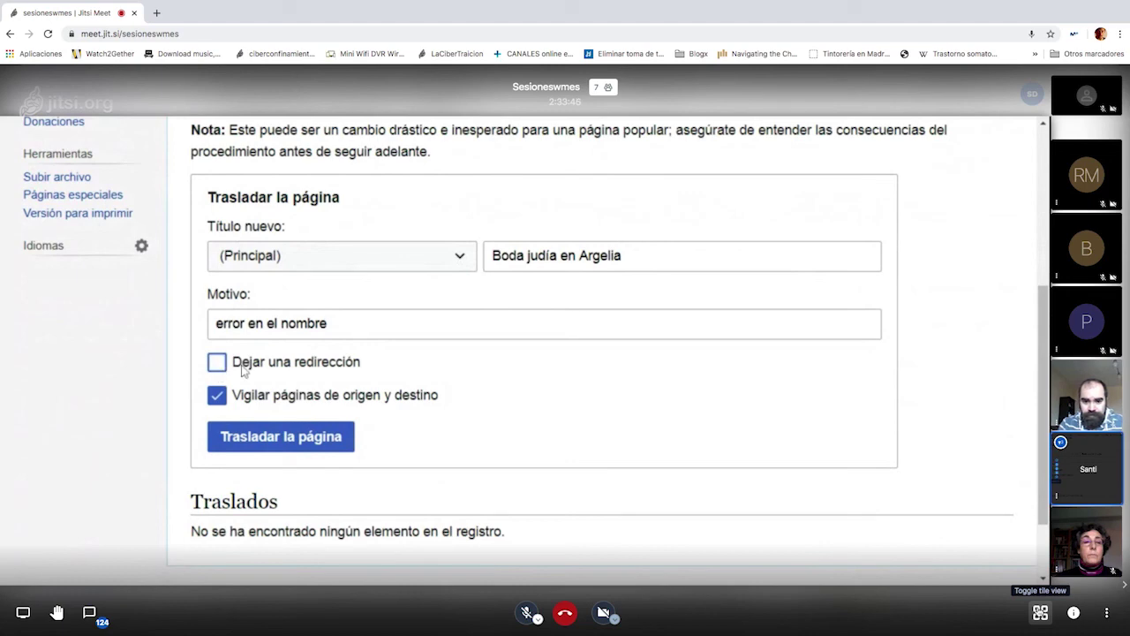
{"action": "left_click", "coordinate": [218, 369]}
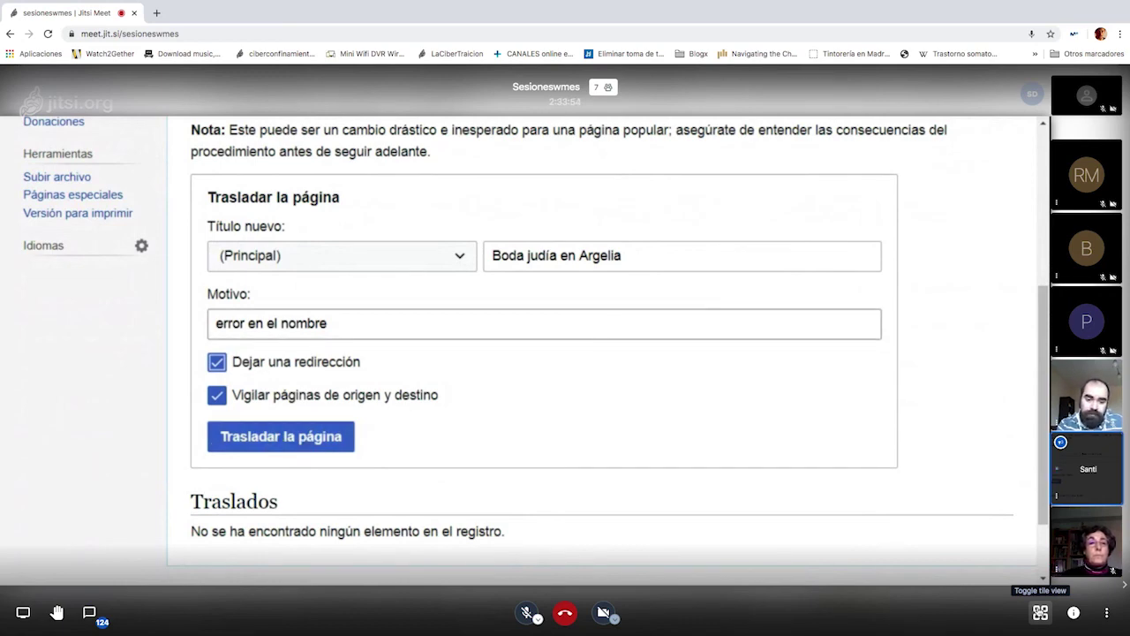
- Point out the Trasladar command again and return to the Boda judía en Marruecos article without moving it
{"action": "scroll", "coordinate": [402, 356], "scroll_direction": "up", "scroll_amount": 1}
{"action": "scroll", "coordinate": [402, 356], "scroll_direction": "up", "scroll_amount": 2}
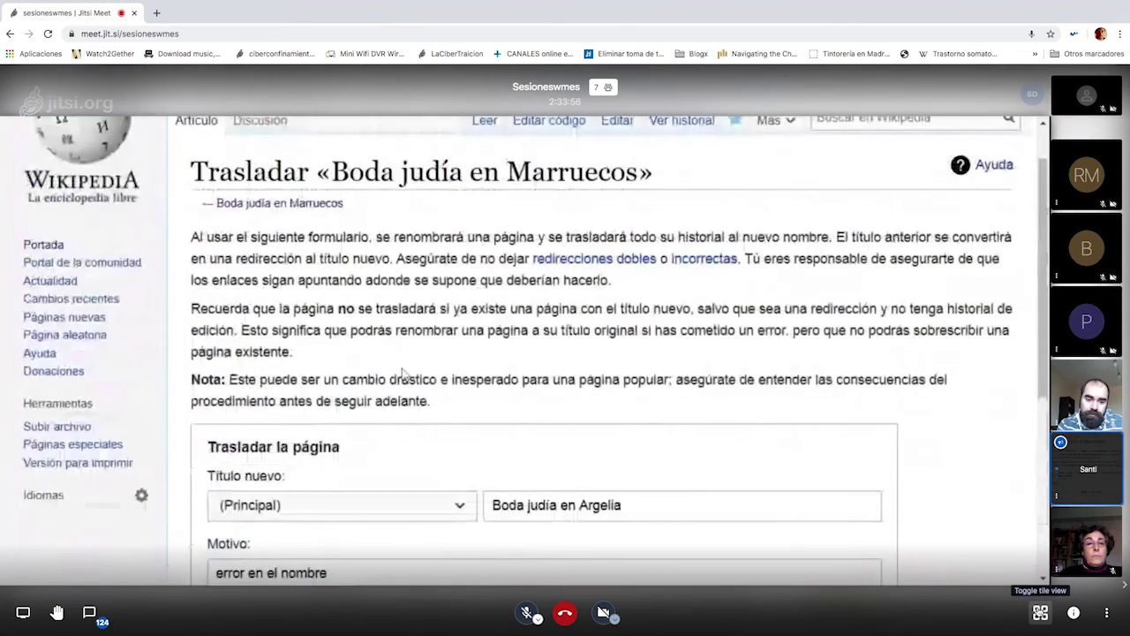
{"action": "scroll", "coordinate": [402, 374], "scroll_direction": "up", "scroll_amount": 1}
{"action": "mouse_move", "coordinate": [776, 179]}
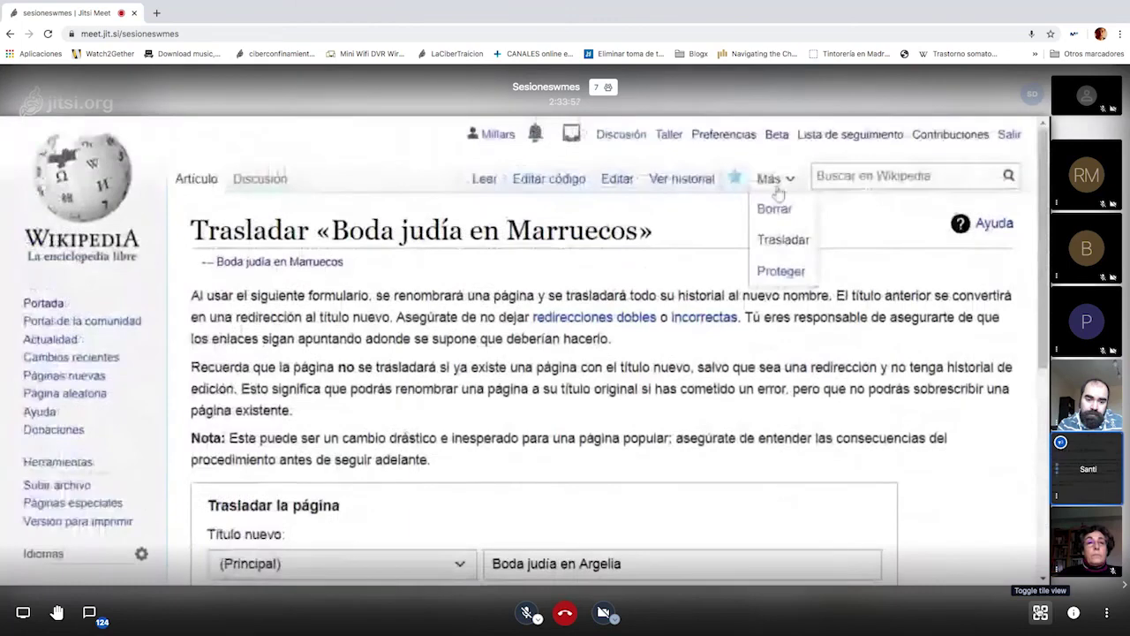
{"action": "left_click", "coordinate": [776, 243]}
{"action": "scroll", "coordinate": [474, 391], "scroll_direction": "down", "scroll_amount": 2}
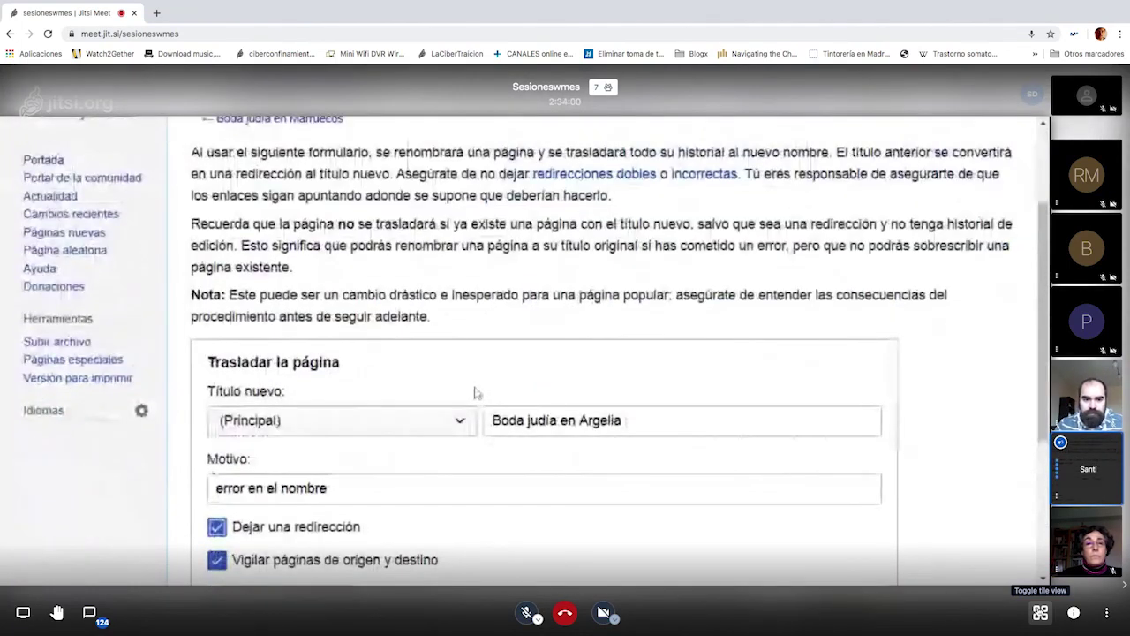
{"action": "scroll", "coordinate": [475, 391], "scroll_direction": "up", "scroll_amount": 2}
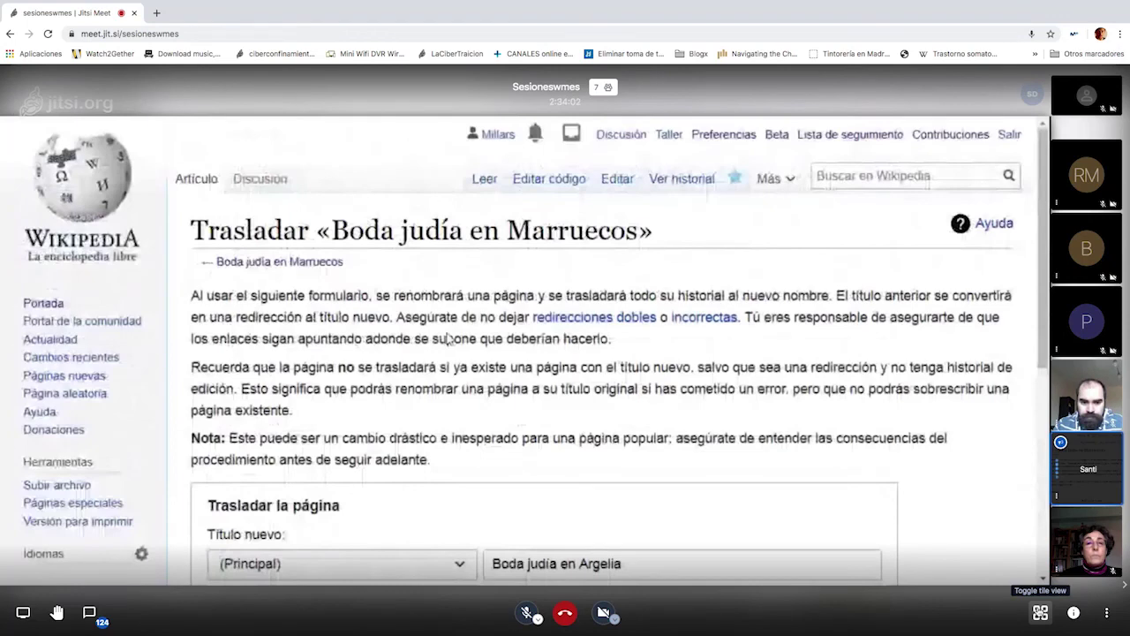
{"action": "key", "text": "alt+Left"}
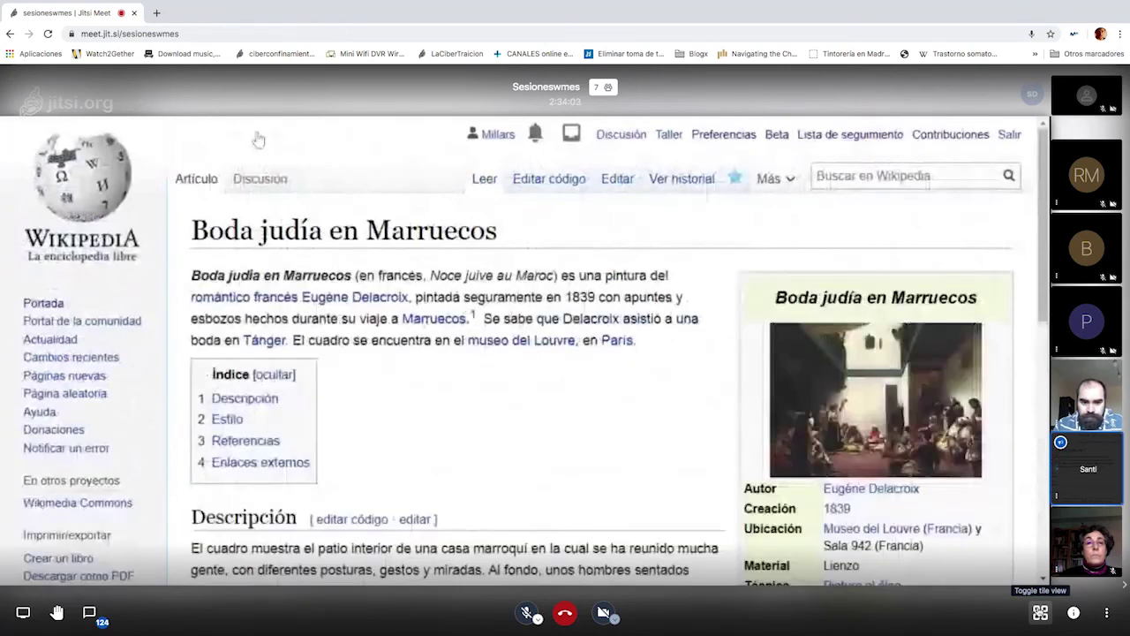
- Search Wikipedia for the account's own Taller subpage in the Usuario namespace and open it
{"action": "left_click", "coordinate": [855, 177]}
{"action": "type", "text": "usuario"}
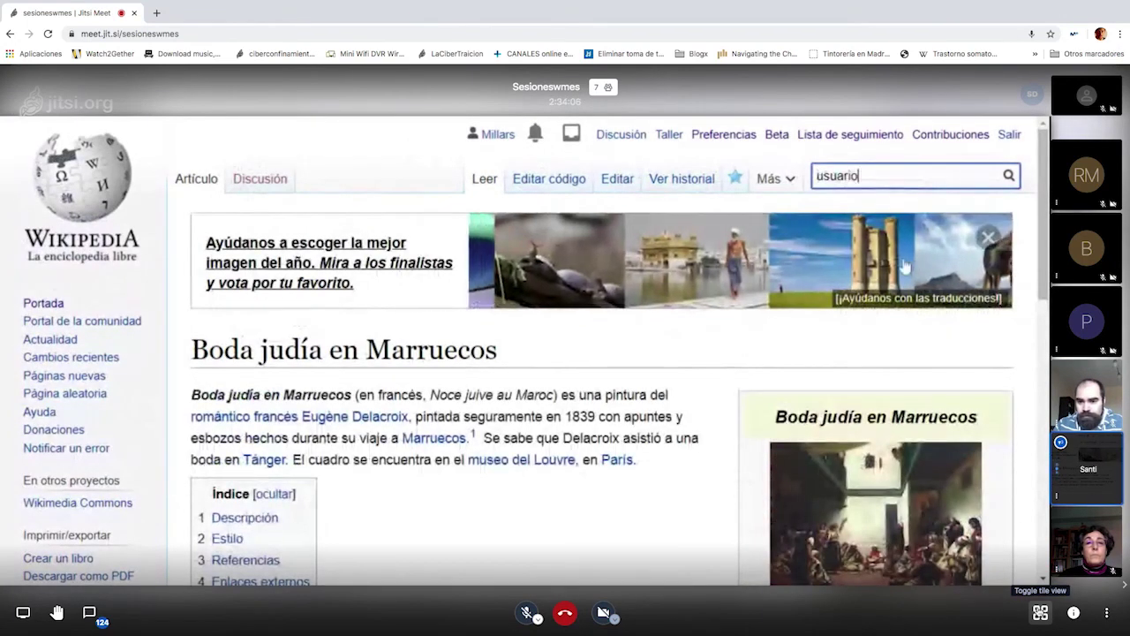
{"action": "type", "text": ":Millars7"}
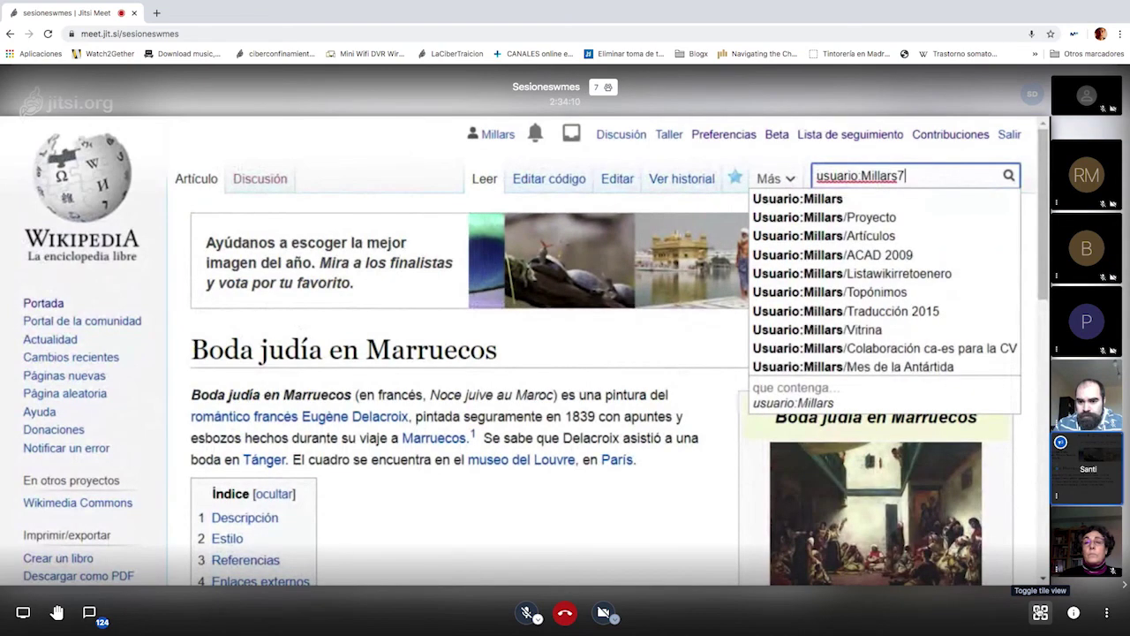
{"action": "key", "text": "BackSpace"}
{"action": "type", "text": "/Tall"}
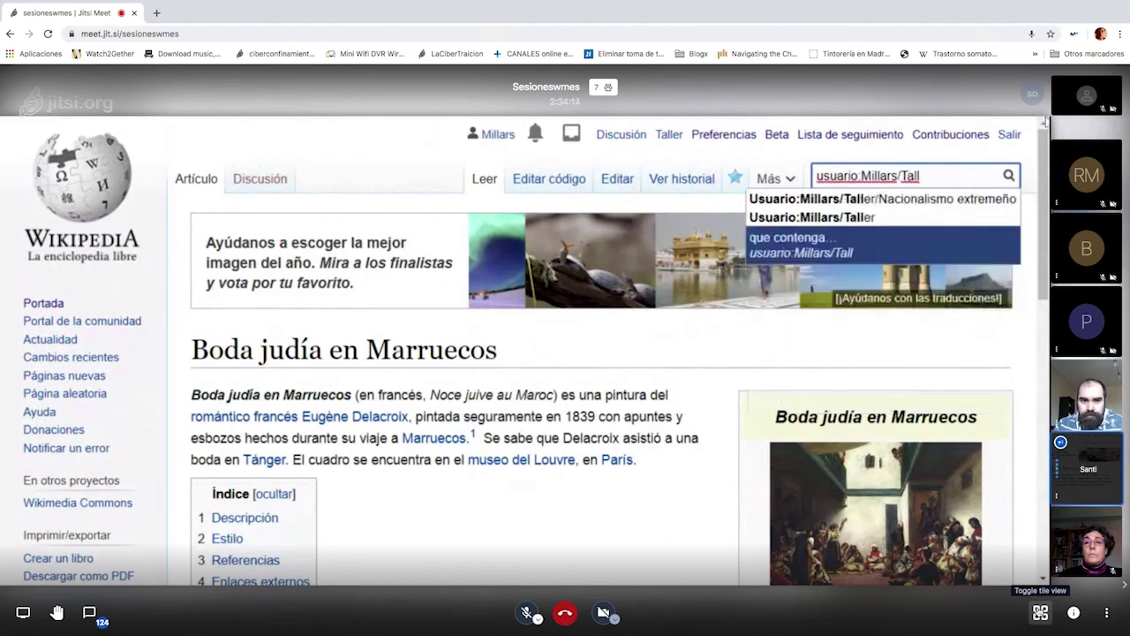
{"action": "left_click", "coordinate": [869, 219]}
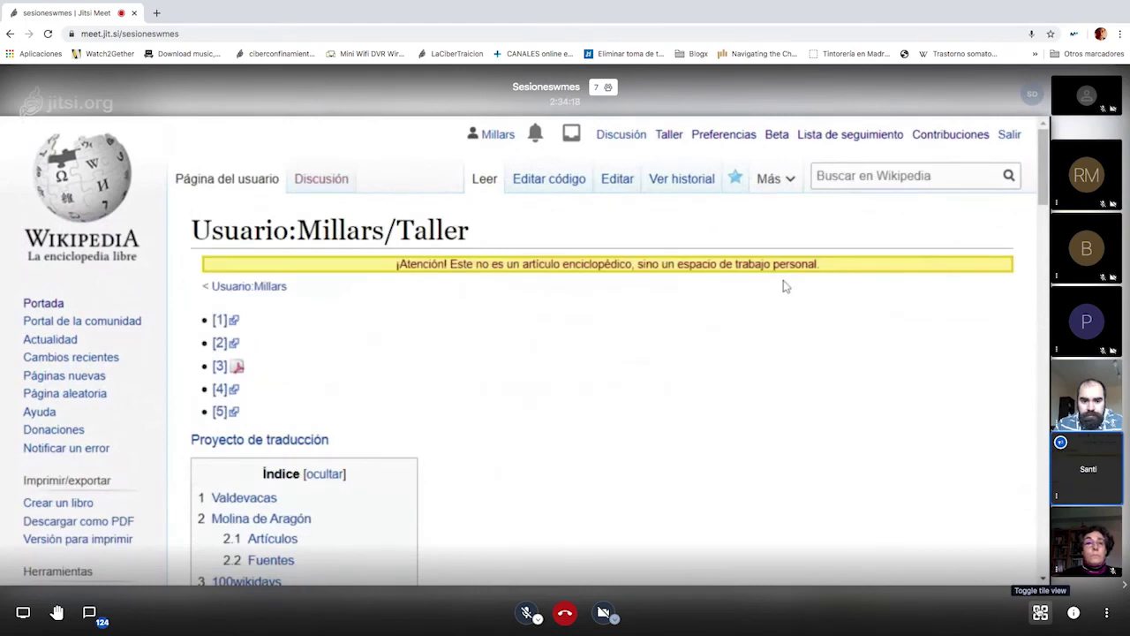
- Skim the Taller page's content and open its move form
{"action": "scroll", "coordinate": [785, 283], "scroll_direction": "down", "scroll_amount": 15}
{"action": "scroll", "coordinate": [830, 294], "scroll_direction": "down", "scroll_amount": 3}
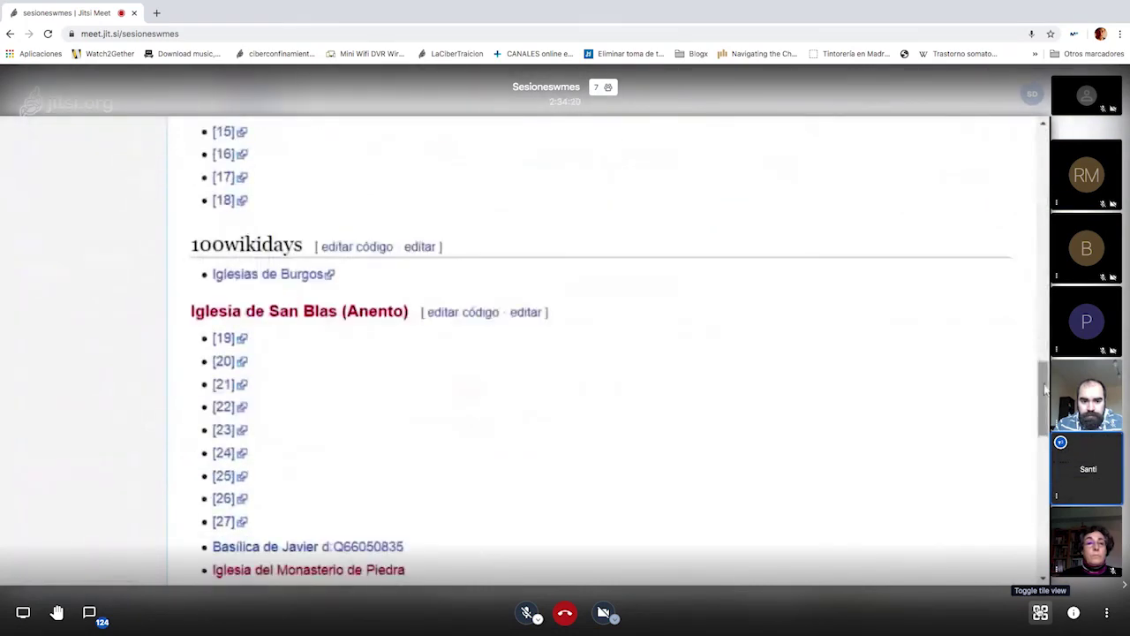
{"action": "scroll", "coordinate": [884, 256], "scroll_direction": "up", "scroll_amount": 15}
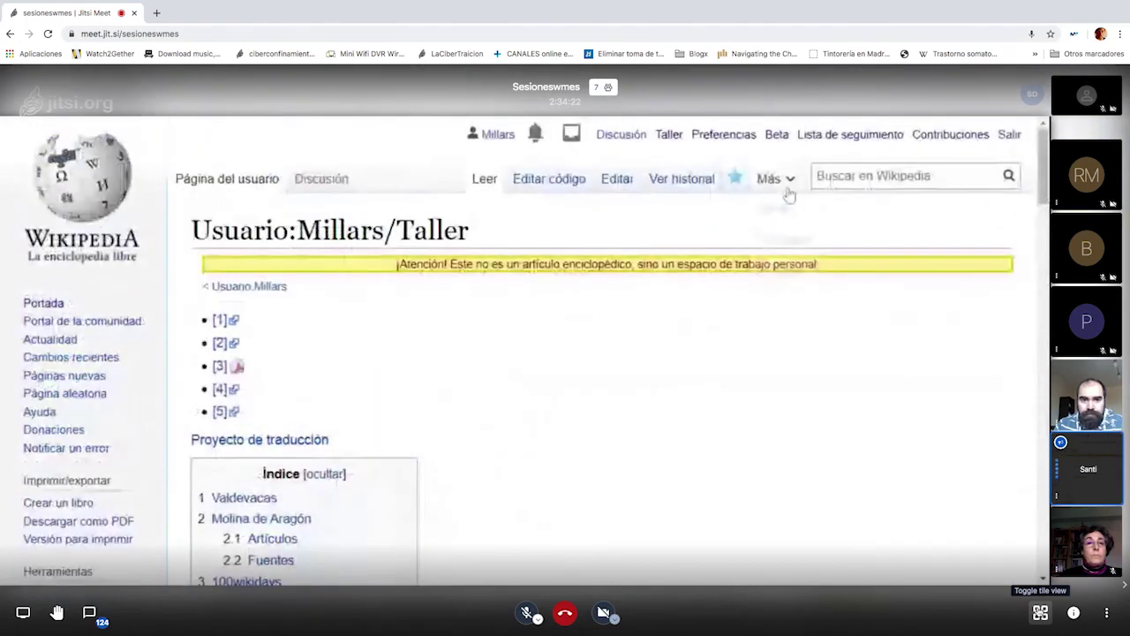
{"action": "mouse_move", "coordinate": [783, 190]}
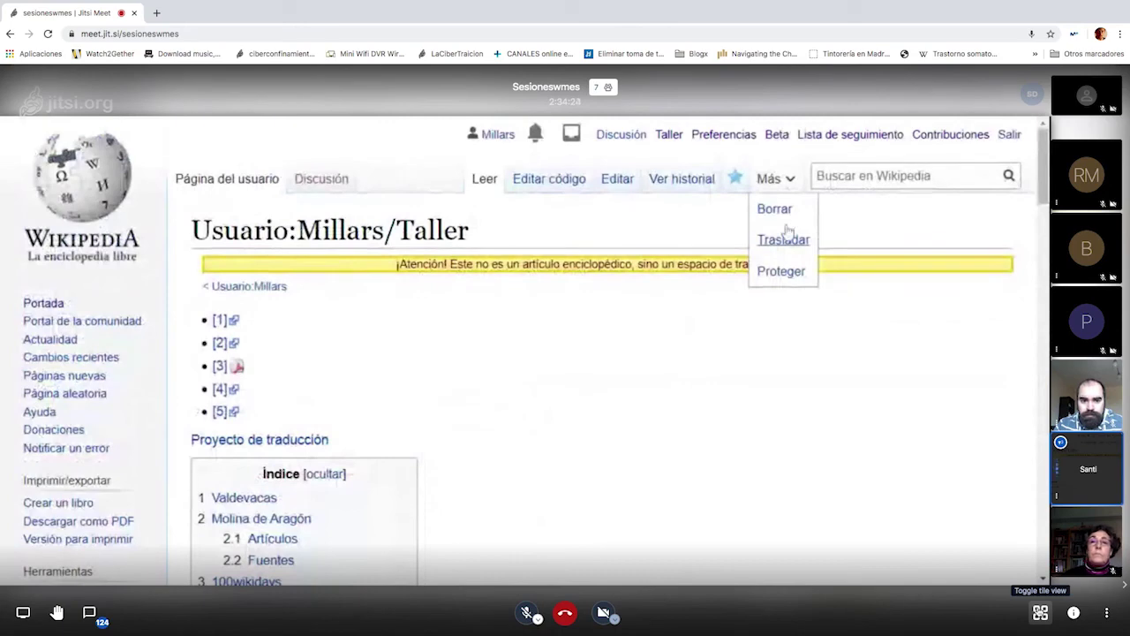
{"action": "left_click", "coordinate": [784, 239]}
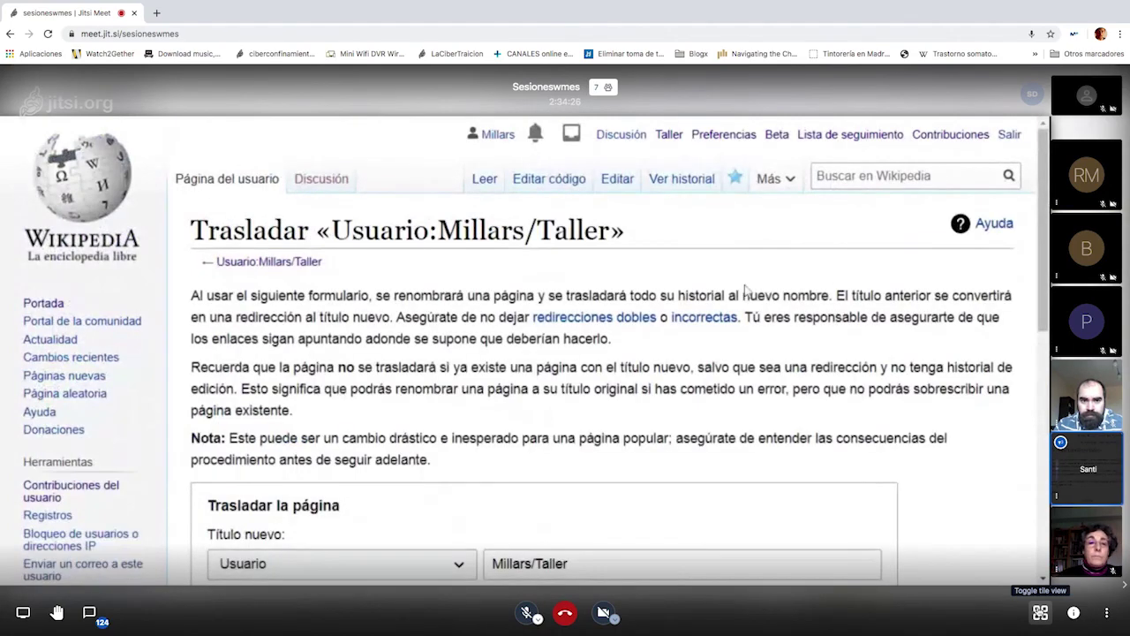
- Set the destination namespace for moving the Taller page to (Principal)
{"action": "scroll", "coordinate": [745, 290], "scroll_direction": "down", "scroll_amount": 3}
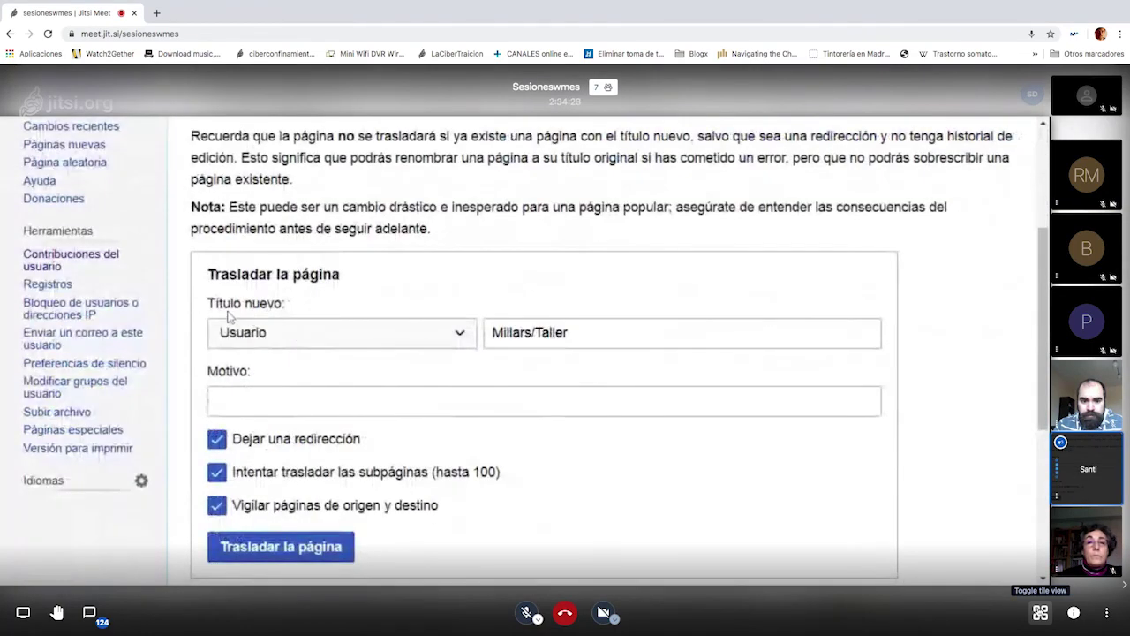
{"action": "left_click", "coordinate": [364, 343]}
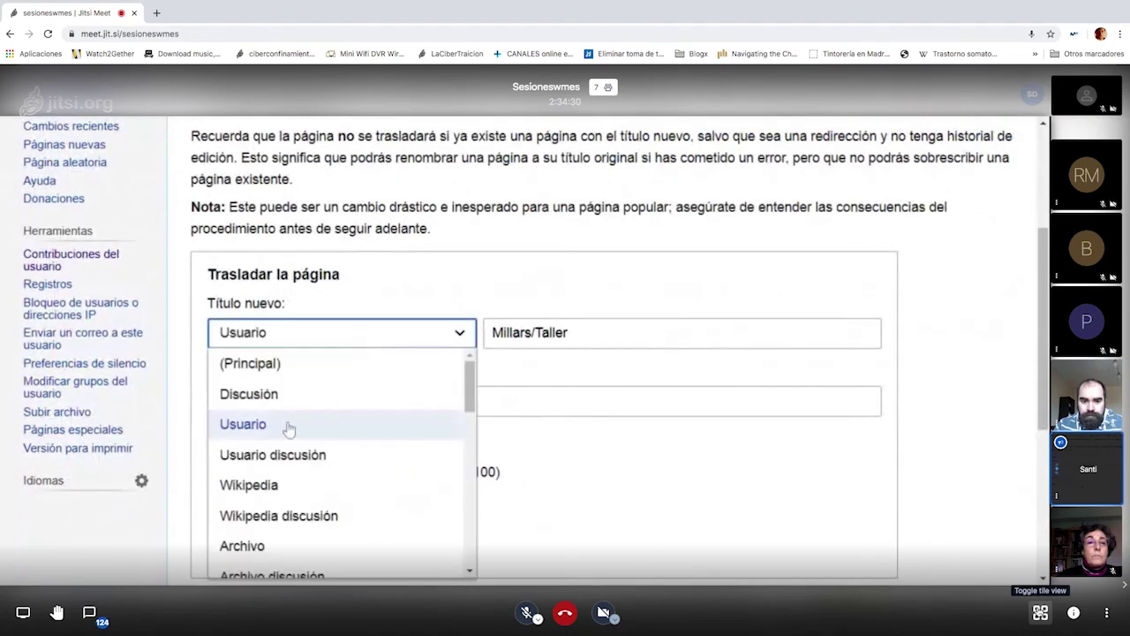
{"action": "left_click", "coordinate": [314, 334]}
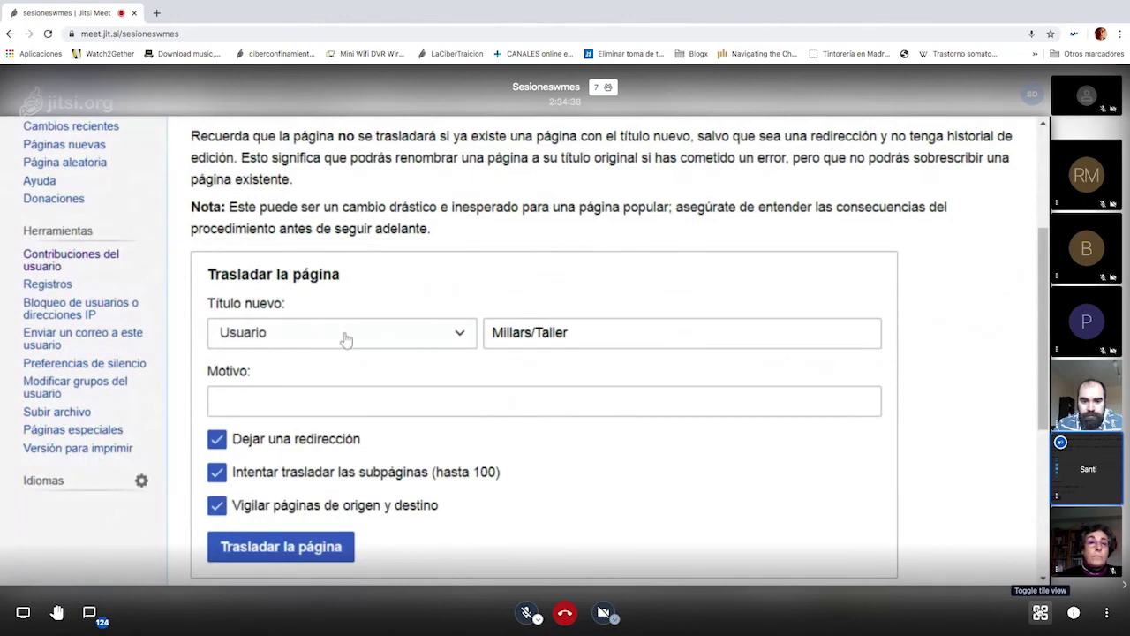
{"action": "left_click", "coordinate": [347, 340]}
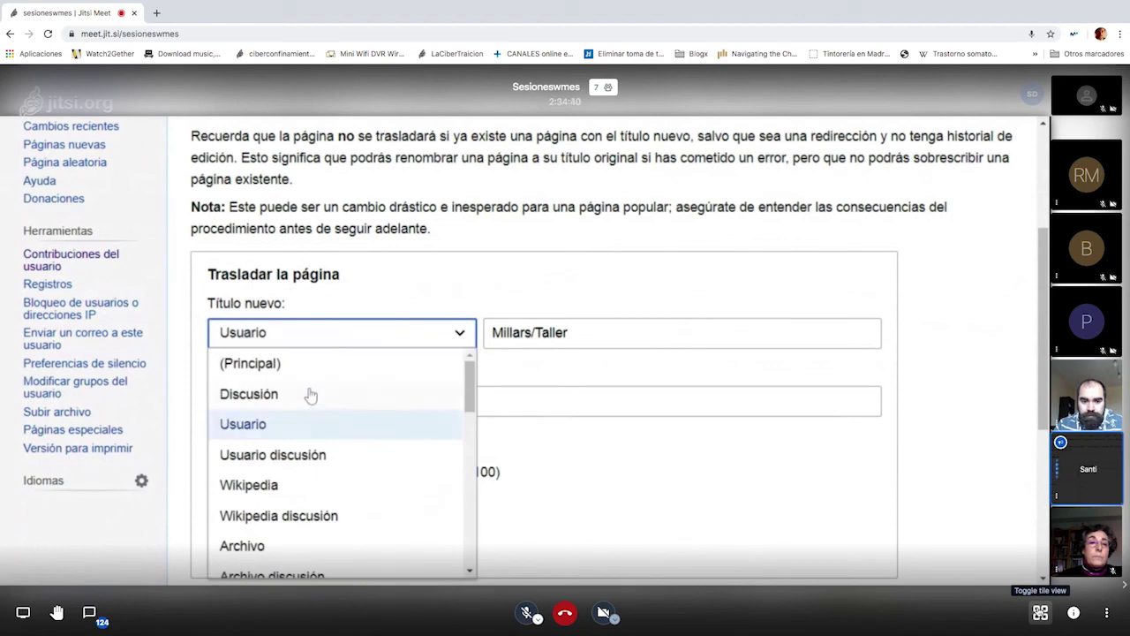
{"action": "left_click", "coordinate": [317, 369]}
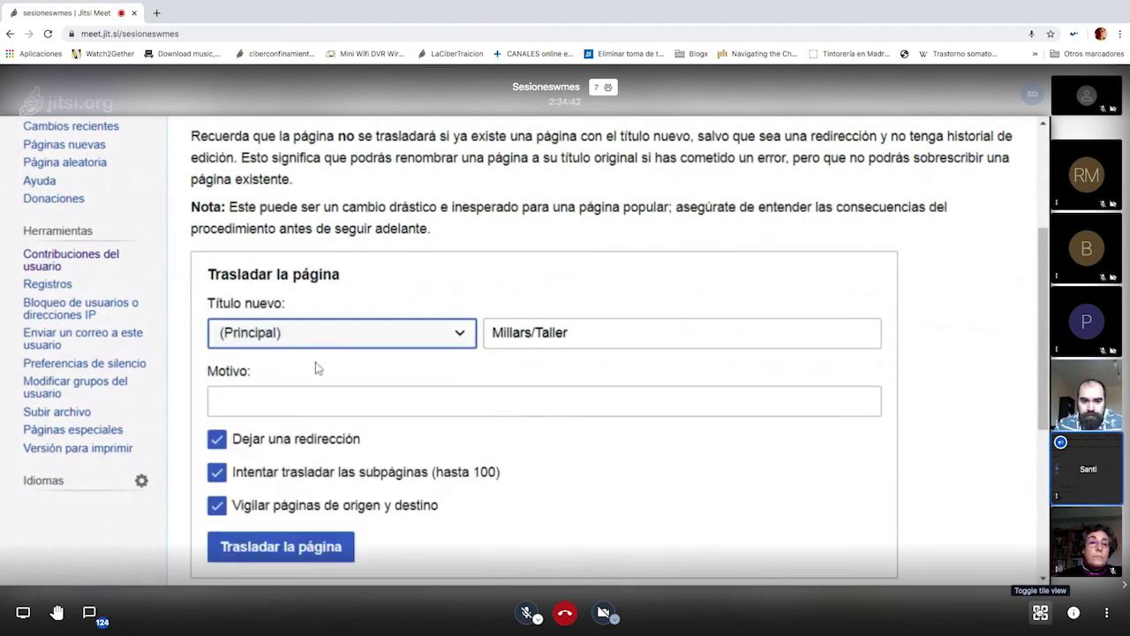
- Replace the new title in the move form with "Visita de el abad a sus parroquianos"
{"action": "left_click", "coordinate": [574, 333]}
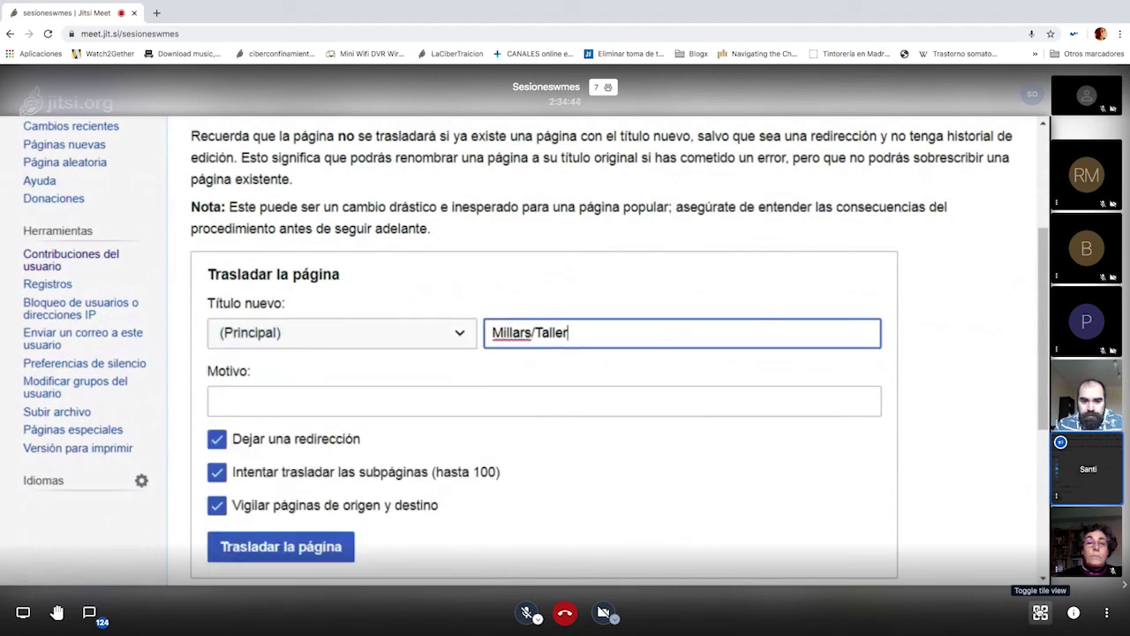
{"action": "key", "text": "ctrl+a"}
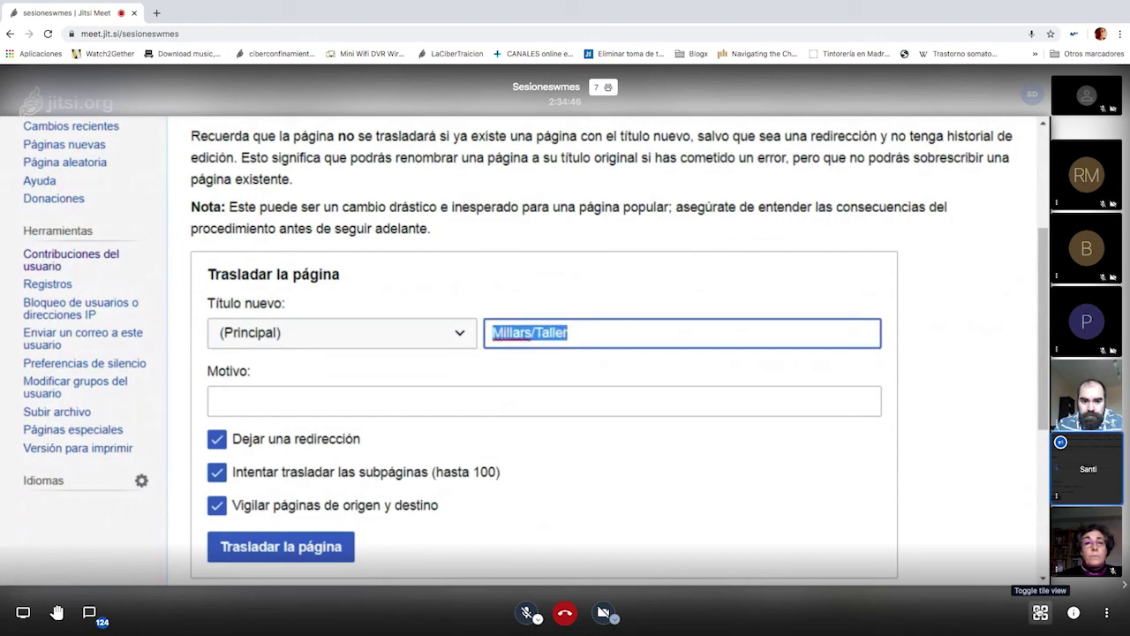
{"action": "type", "text": "Visita de"}
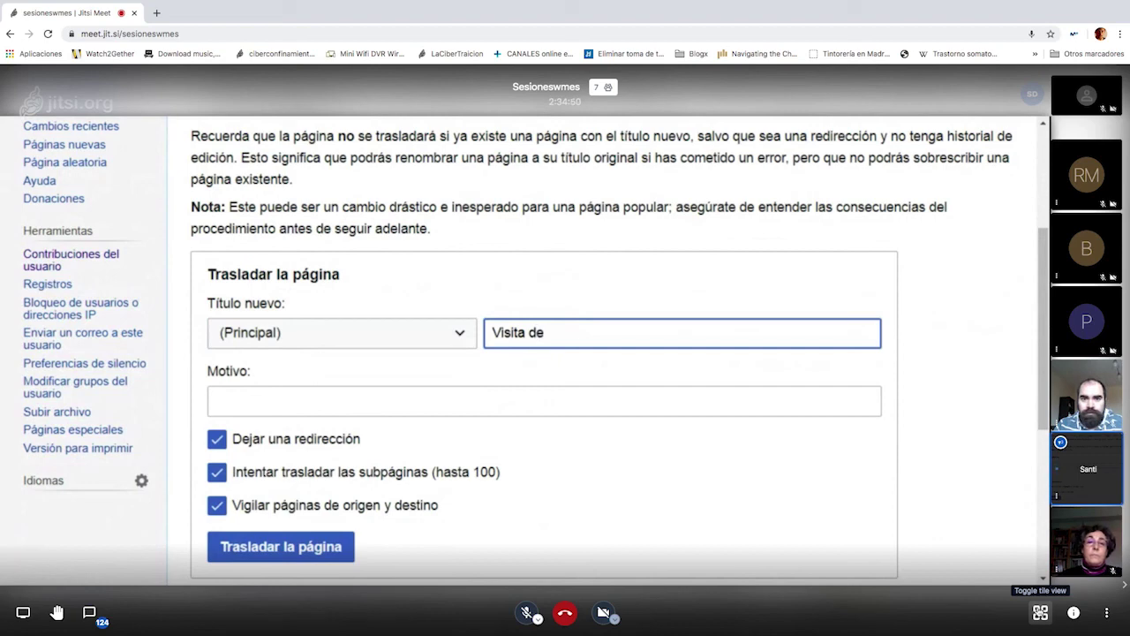
{"action": "type", "text": " elabad"}
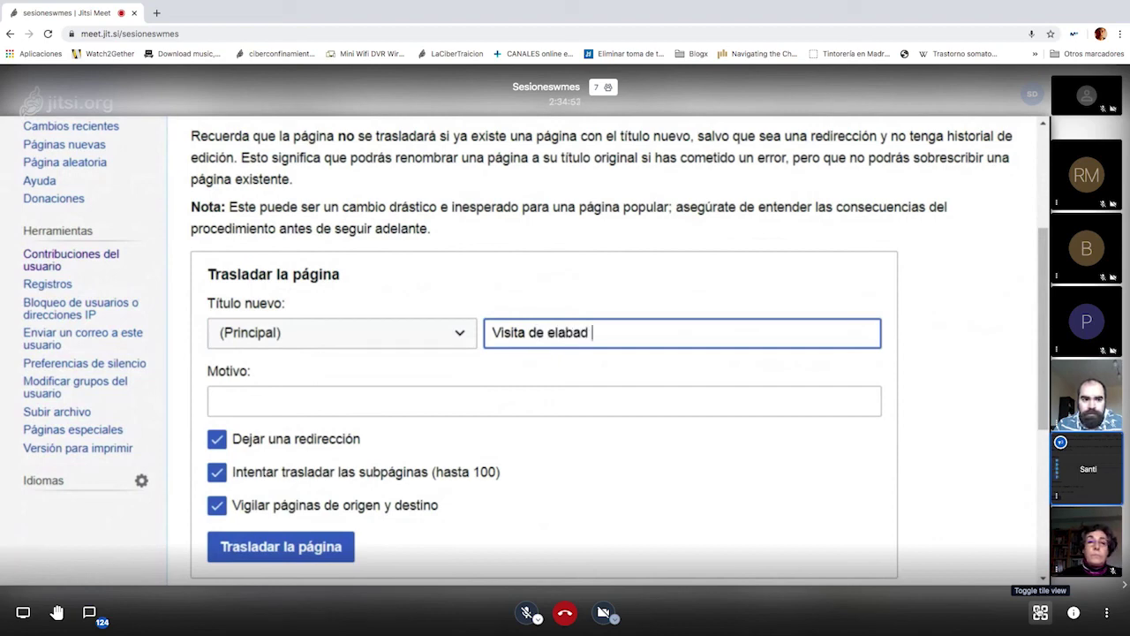
{"action": "key", "text": "BackSpace"}
{"action": "key", "text": "BackSpace"}
{"action": "key", "text": "BackSpace"}
{"action": "key", "text": "BackSpace"}
{"action": "key", "text": "BackSpace"}
{"action": "type", "text": "a"}
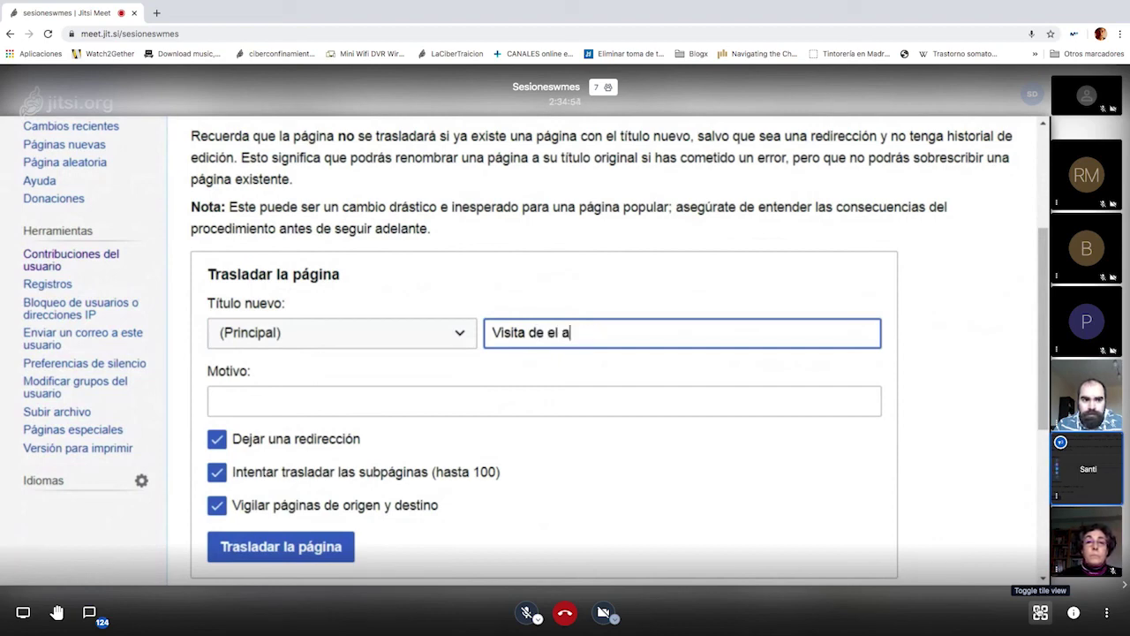
{"action": "type", "text": "bad a sus "}
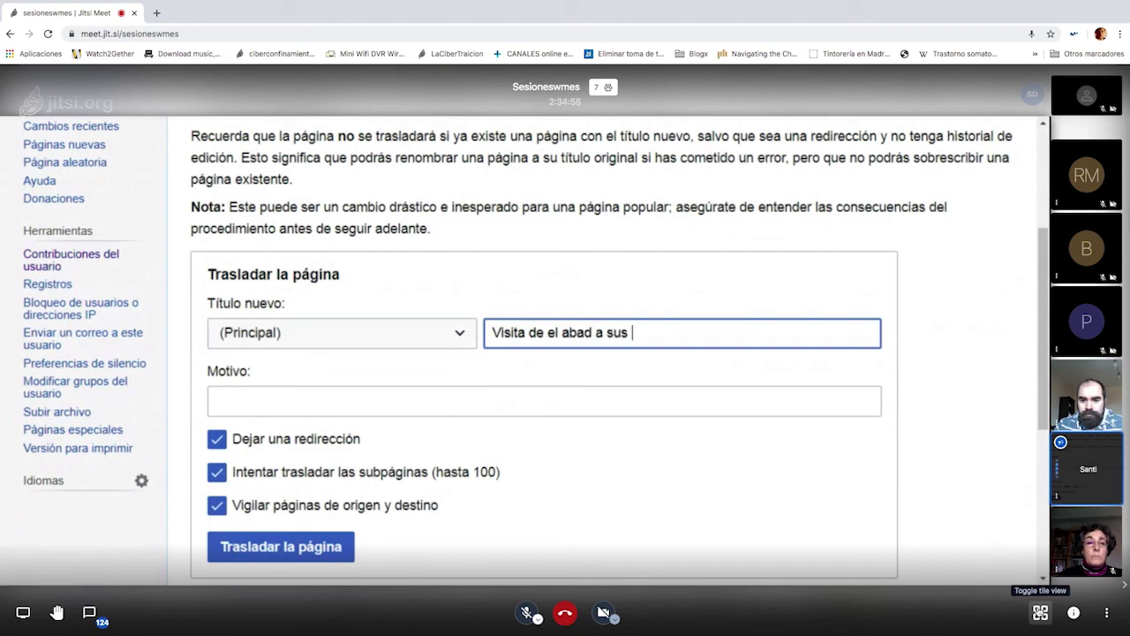
{"action": "type", "text": "parroquianos"}
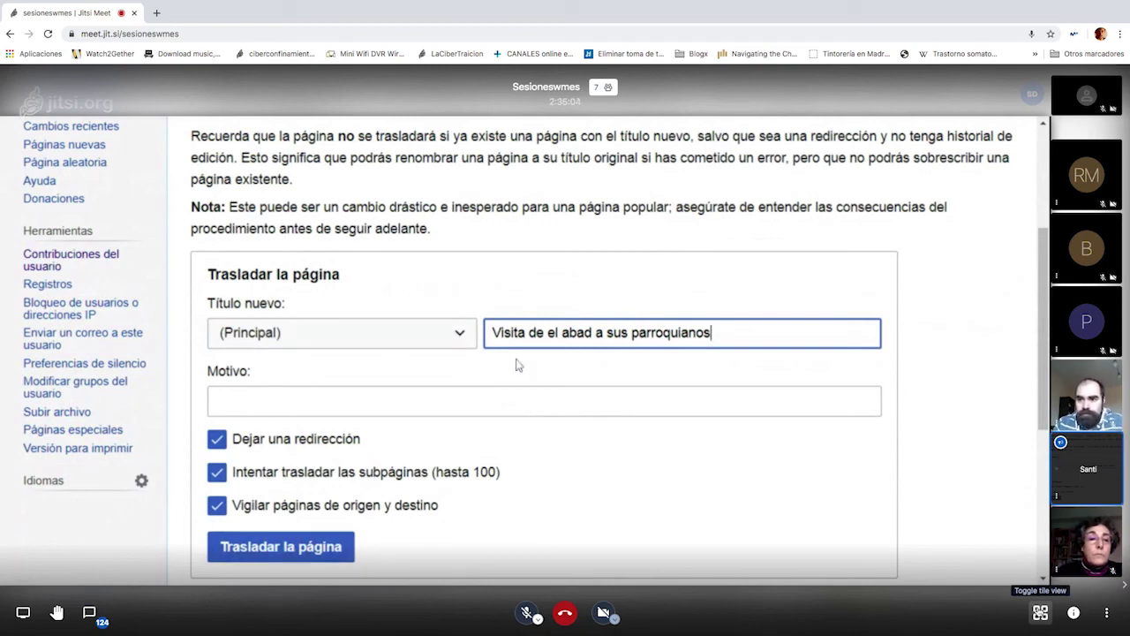
- Look through the other destination namespaces, keep (Principal) selected, and return to the start of the move page
{"action": "left_click", "coordinate": [385, 340]}
{"action": "scroll", "coordinate": [424, 397], "scroll_direction": "down", "scroll_amount": 2}
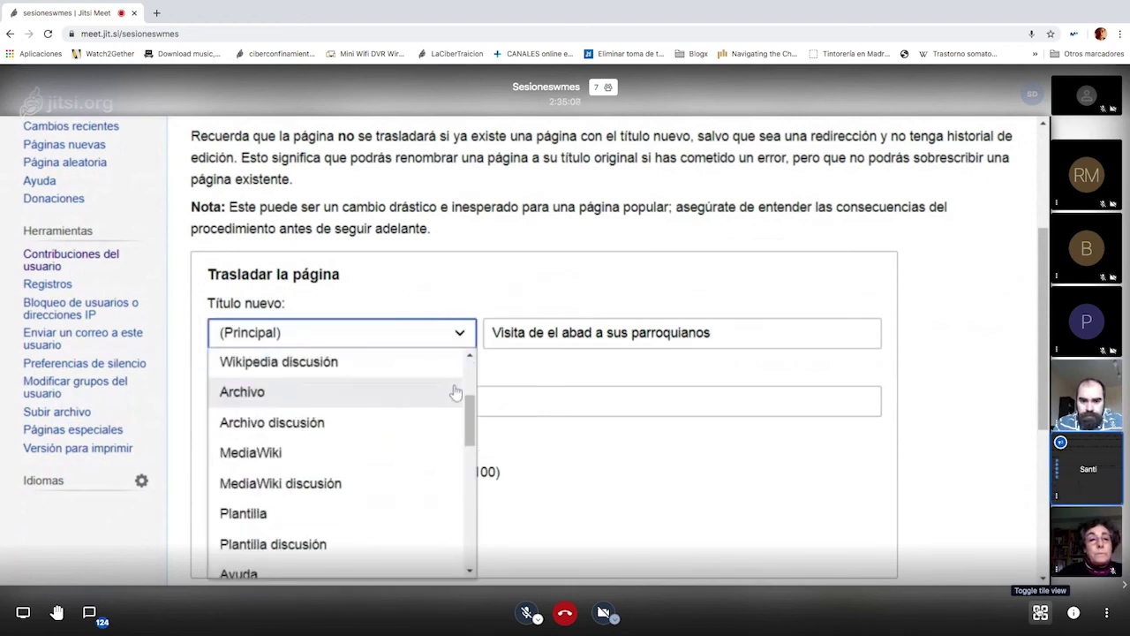
{"action": "left_click_drag", "start_coordinate": [468, 393], "coordinate": [444, 318]}
{"action": "scroll", "coordinate": [434, 300], "scroll_direction": "up", "scroll_amount": 3}
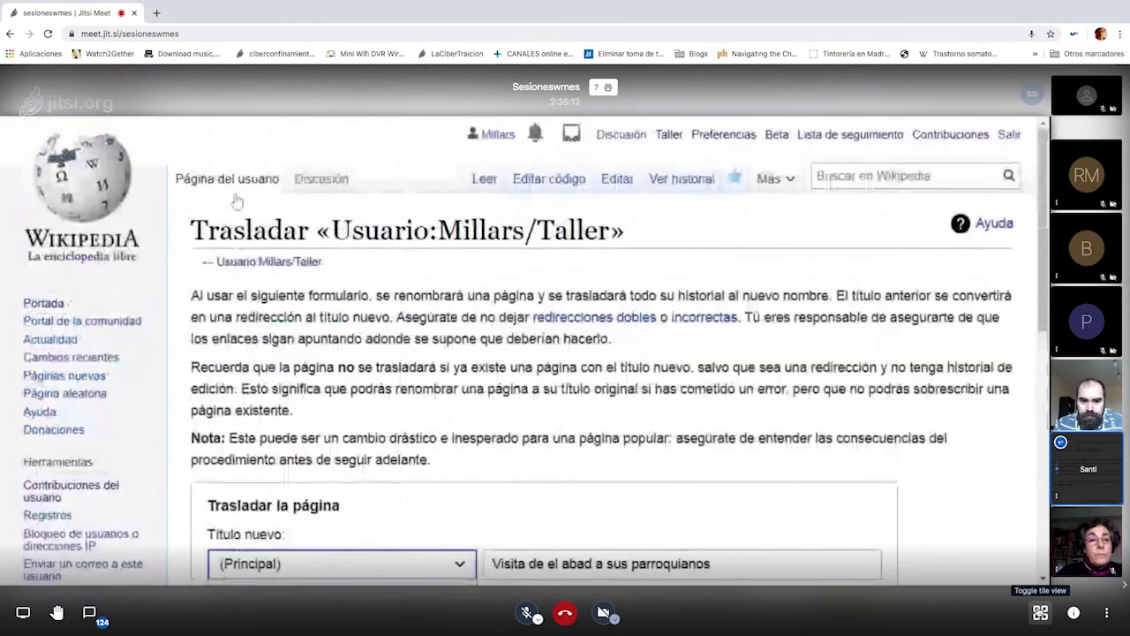
{"action": "left_click", "coordinate": [276, 122]}
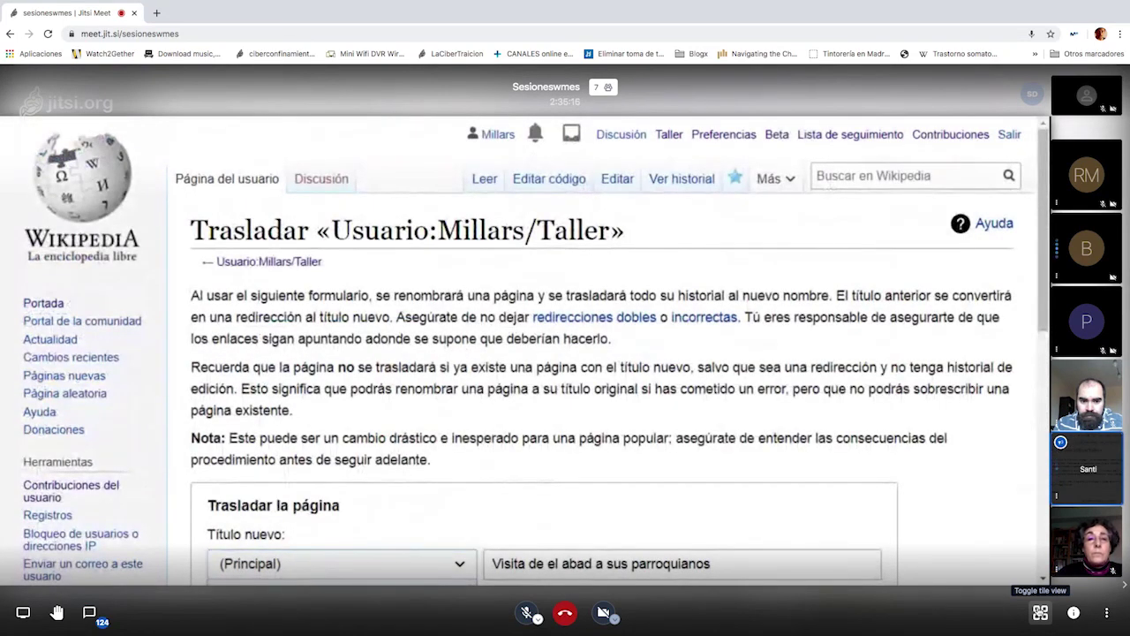